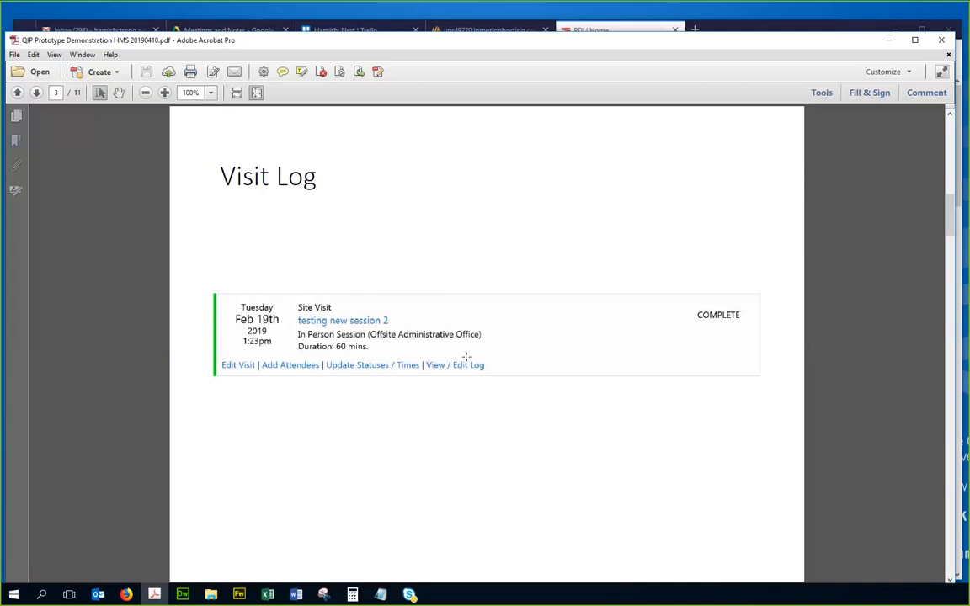
Page through the prototype presentation from the Visit Log slide to the Action Item slide
{"action": "key", "text": "Page_Down"}
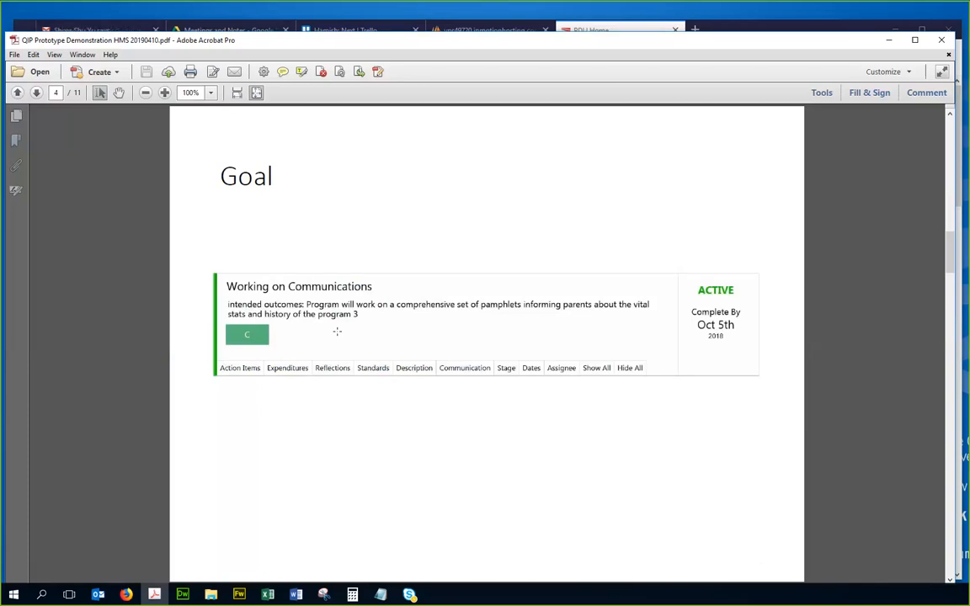
{"action": "left_click", "coordinate": [341, 333]}
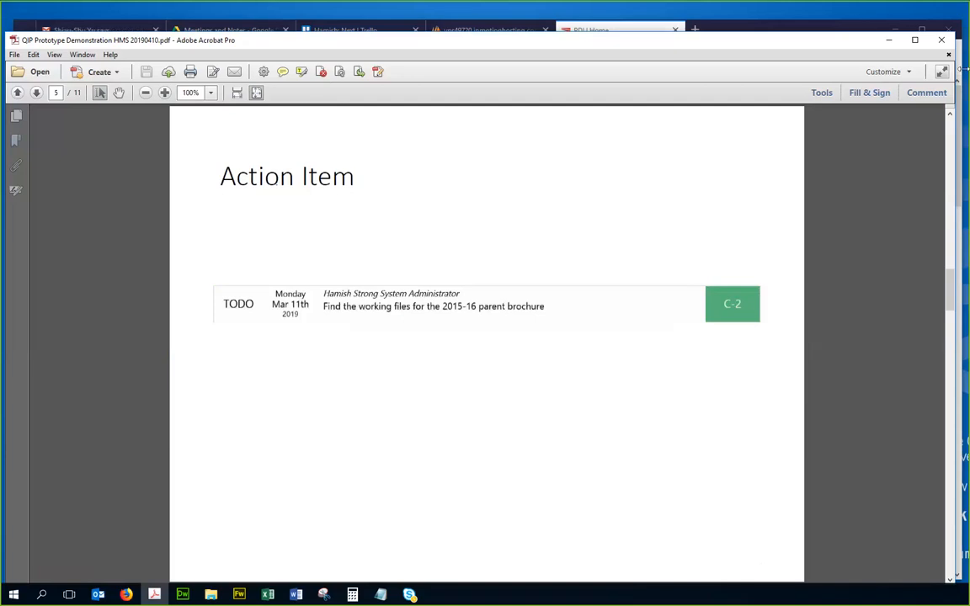
Switch to Firefox, open earlychildhoodny.org/admin and log in with the saved account credentials
{"action": "left_click", "coordinate": [891, 41]}
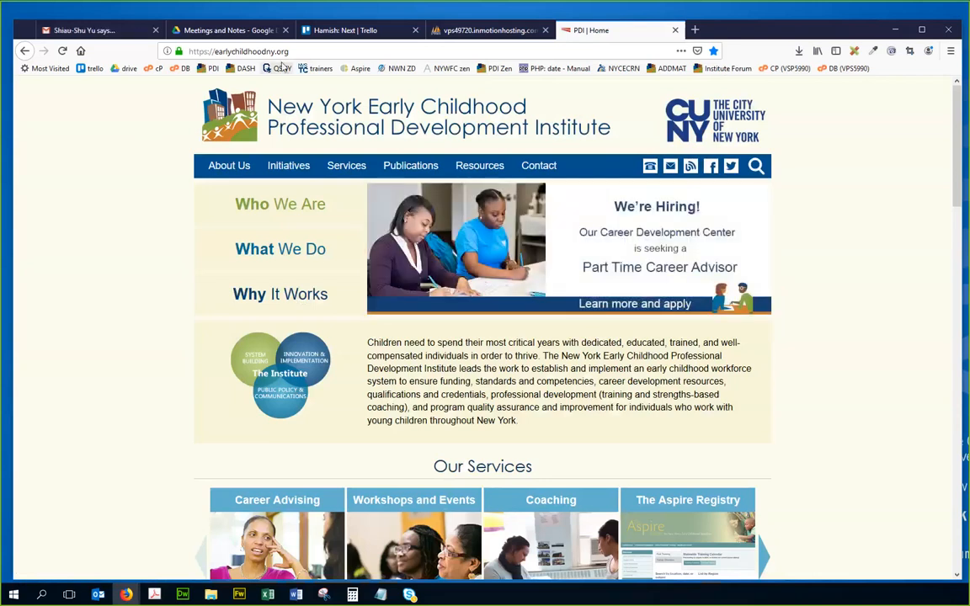
{"action": "left_click", "coordinate": [299, 50]}
{"action": "left_click", "coordinate": [299, 50]}
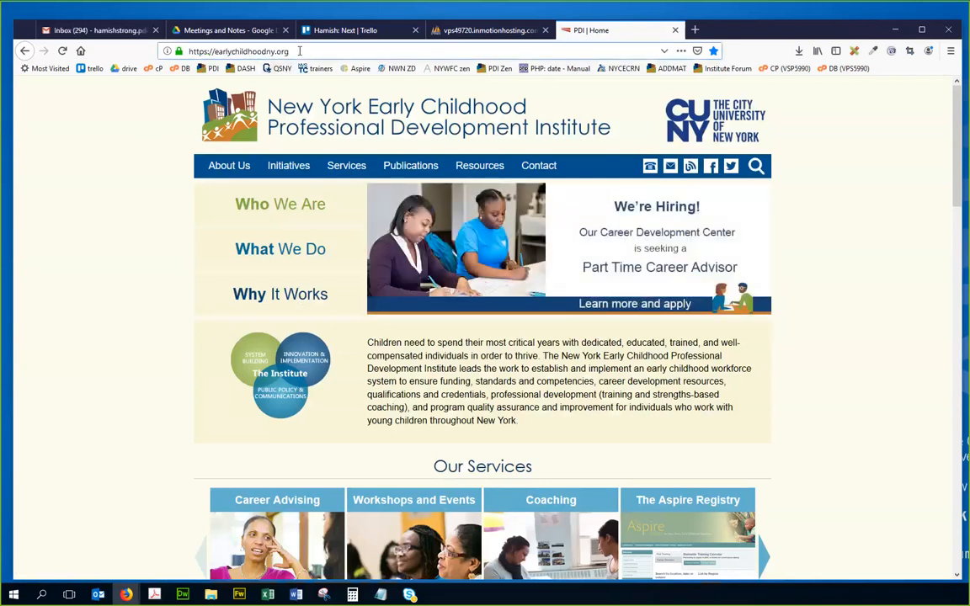
{"action": "type", "text": "/admin"}
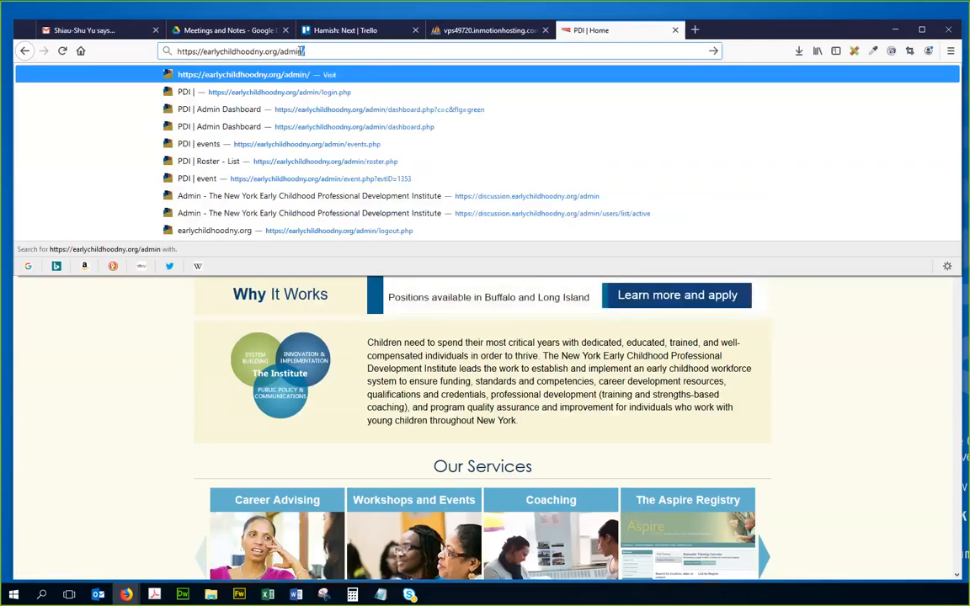
{"action": "key", "text": "Return"}
{"action": "left_click", "coordinate": [460, 224]}
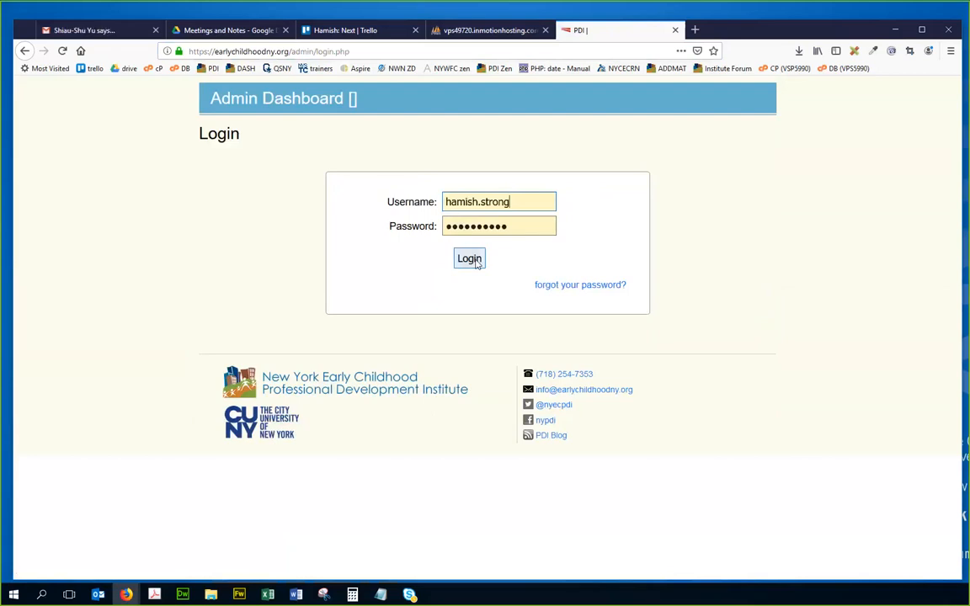
{"action": "left_click", "coordinate": [474, 261]}
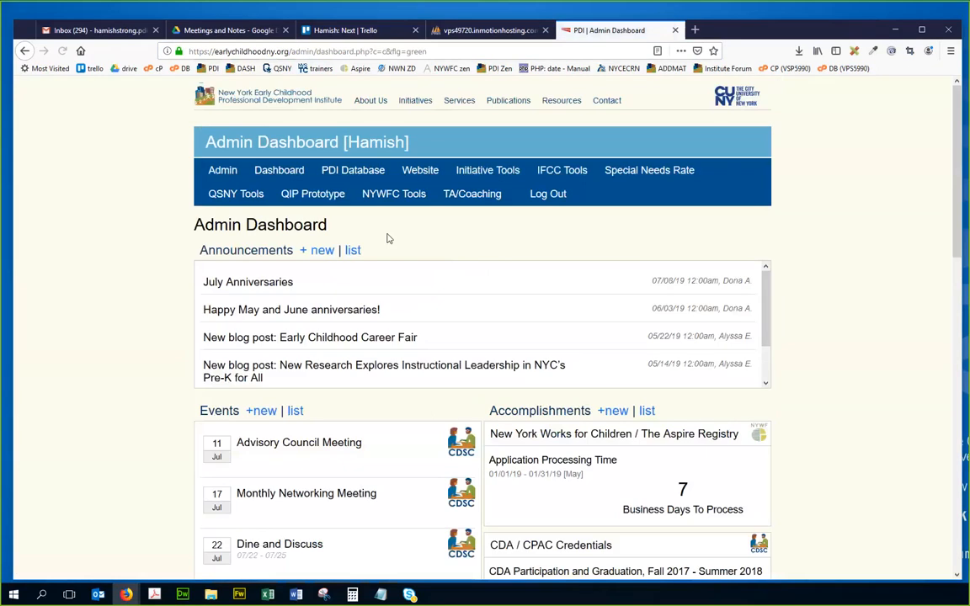
Open the QIP Prototype in QIS mode and go to the goals of A B C Echo Park Early Childhood Development Center
{"action": "left_click", "coordinate": [324, 200]}
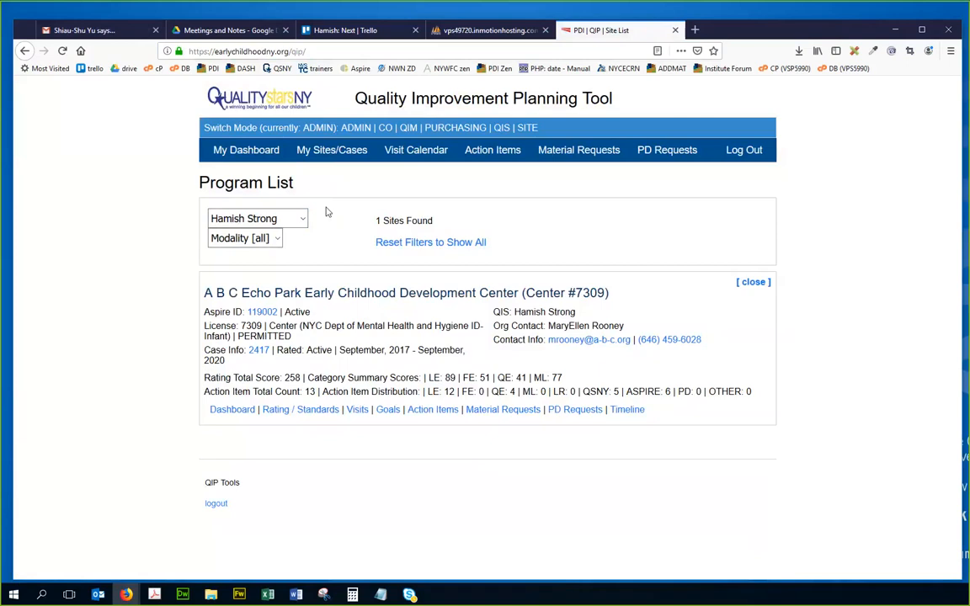
{"action": "left_click", "coordinate": [502, 130]}
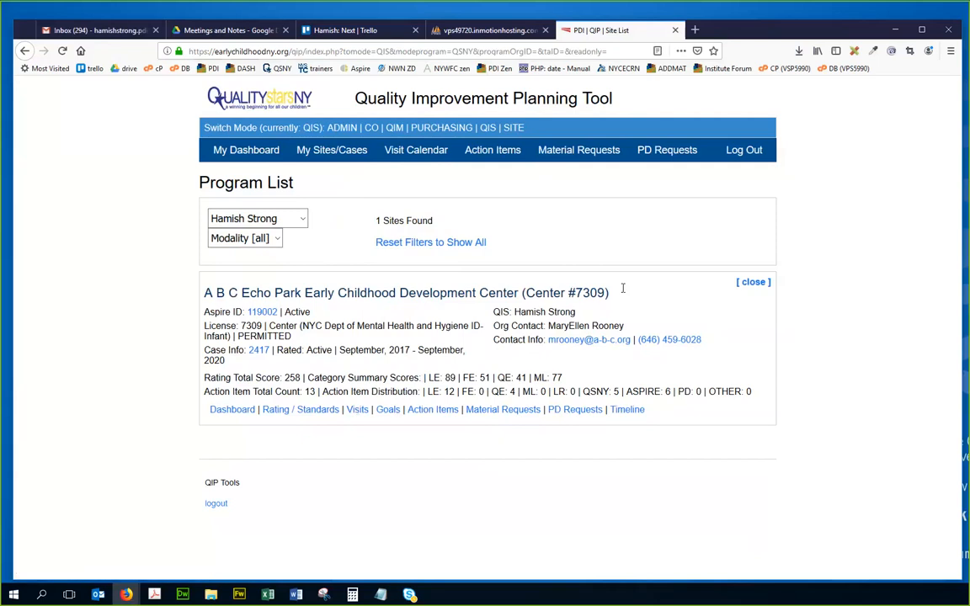
{"action": "left_click", "coordinate": [387, 410]}
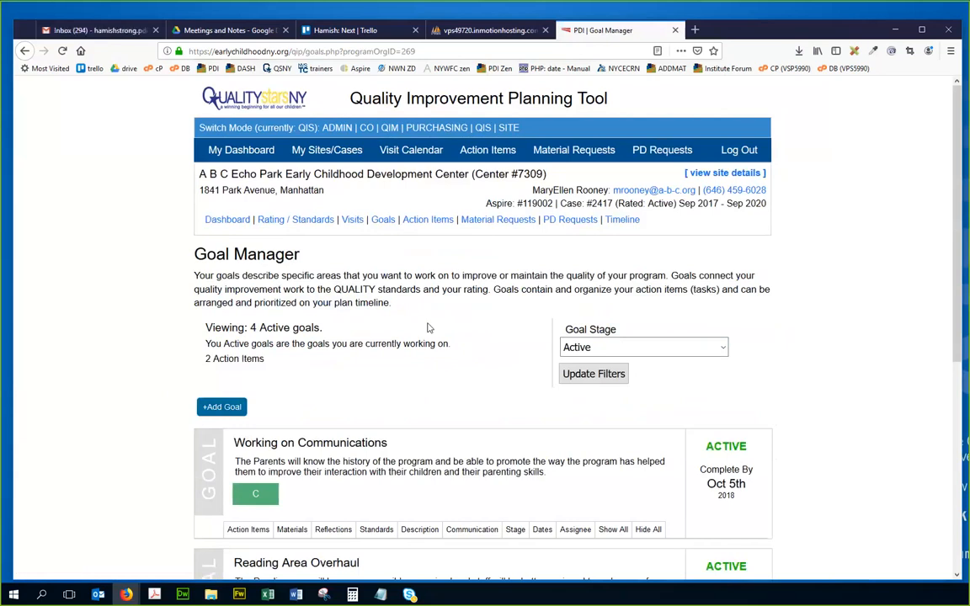
Examine the action items and the material requests area of the Working on Communications goal
{"action": "scroll", "coordinate": [427, 328], "scroll_direction": "down", "scroll_amount": 5}
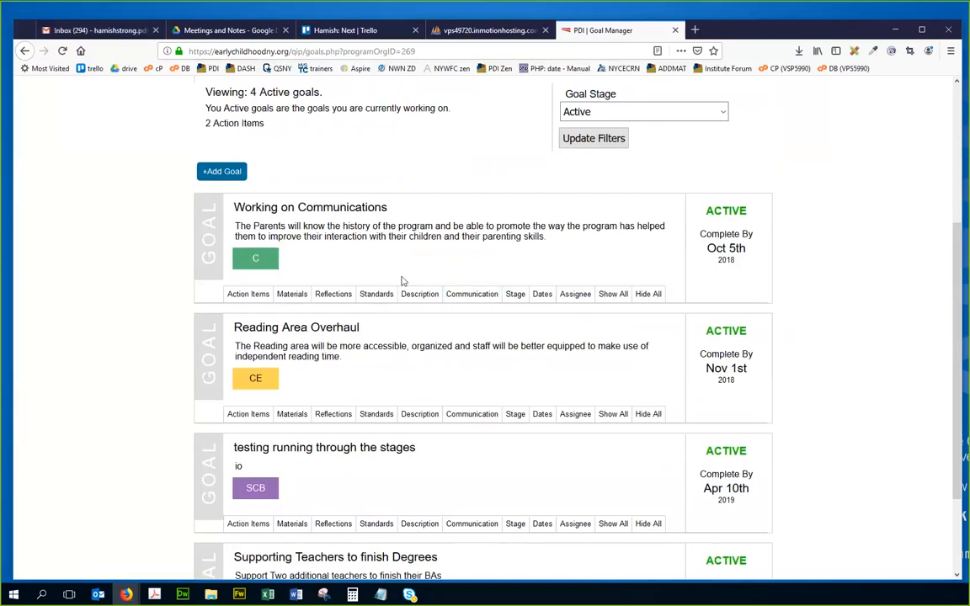
{"action": "left_click", "coordinate": [261, 295]}
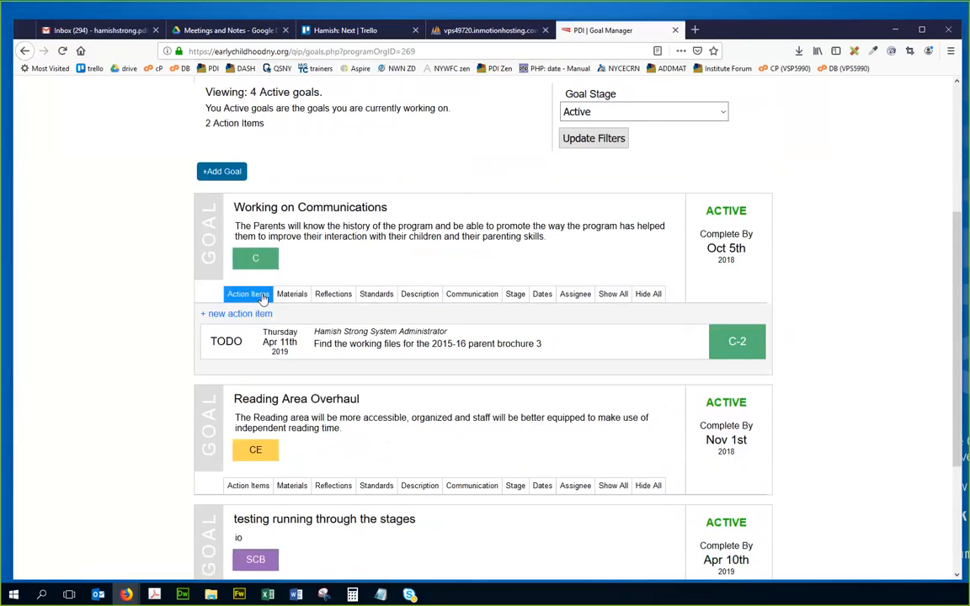
{"action": "left_click", "coordinate": [261, 295]}
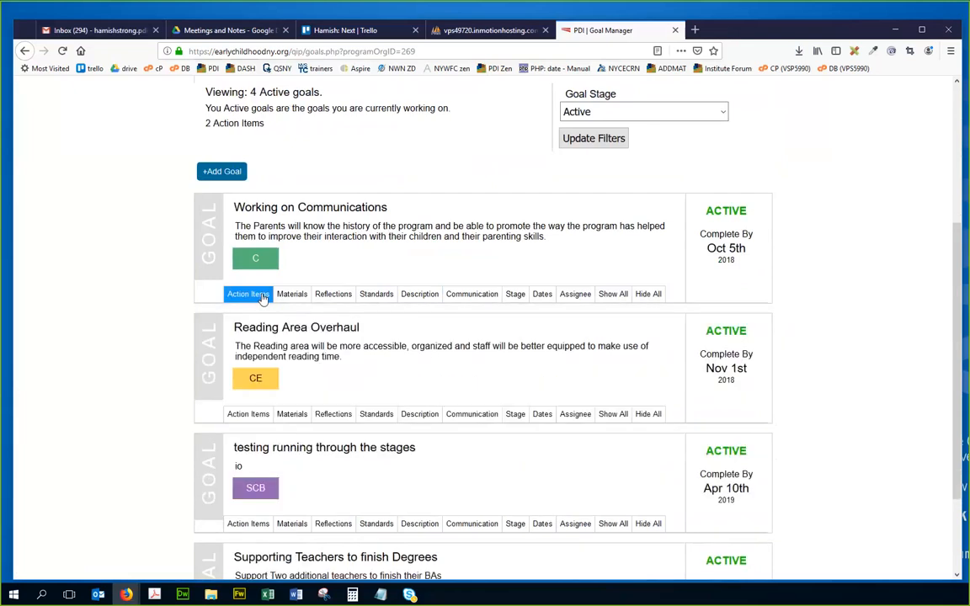
{"action": "left_click", "coordinate": [286, 296]}
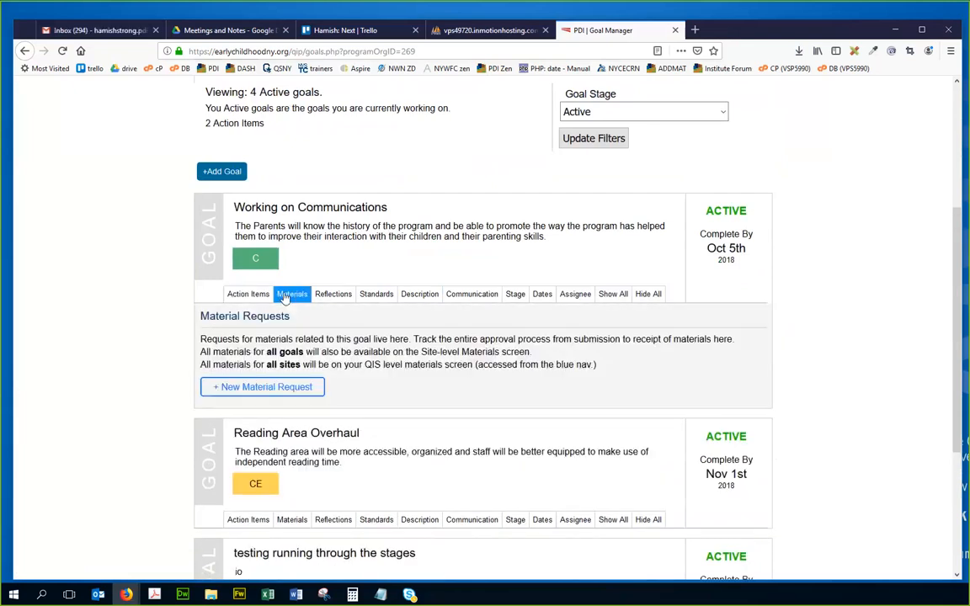
{"action": "left_click", "coordinate": [264, 296]}
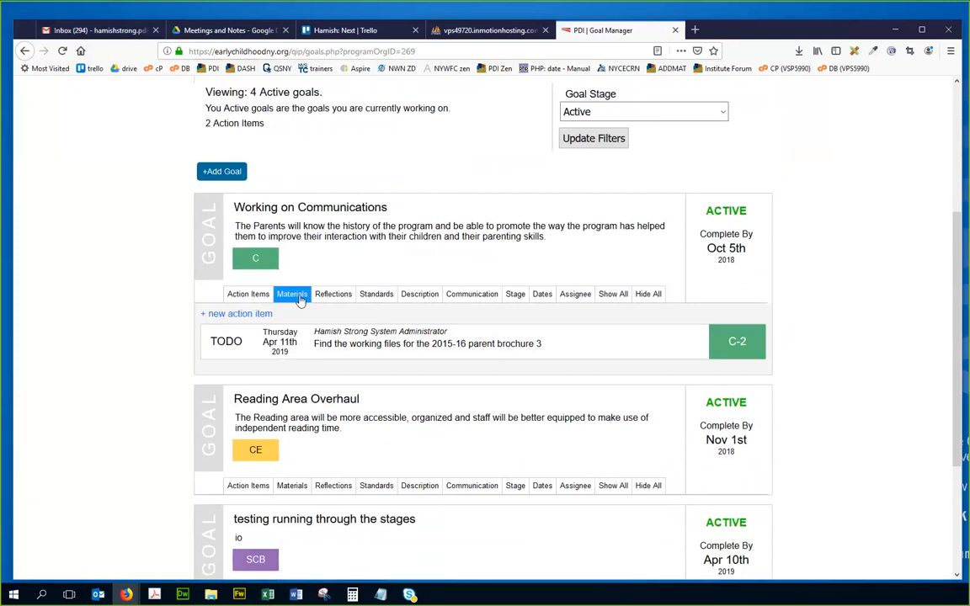
Start a new material request under the Working on Communications goal with the summary "The books we need"
{"action": "left_click", "coordinate": [300, 300]}
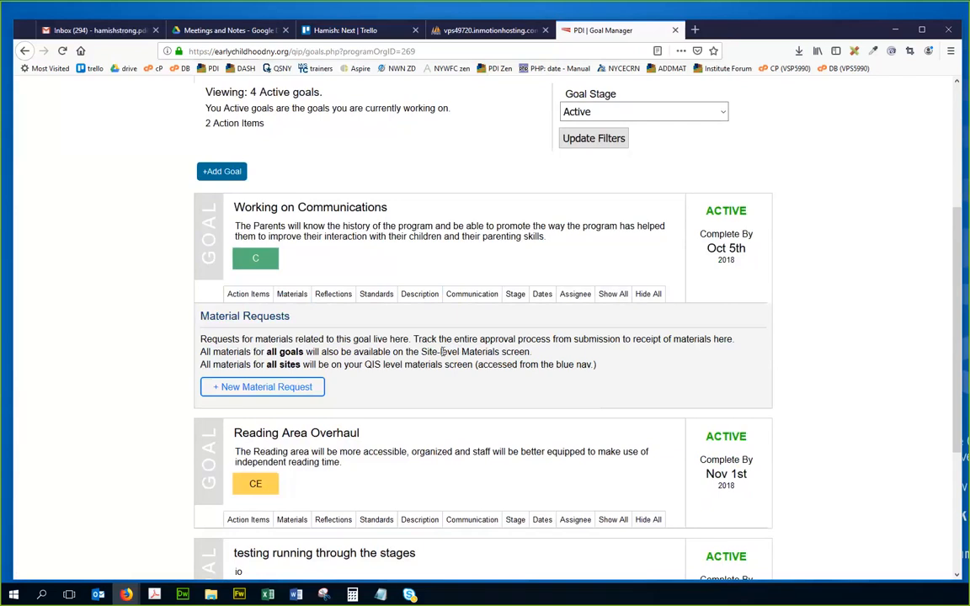
{"action": "left_click", "coordinate": [311, 390]}
{"action": "scroll", "coordinate": [311, 389], "scroll_direction": "down", "scroll_amount": 3}
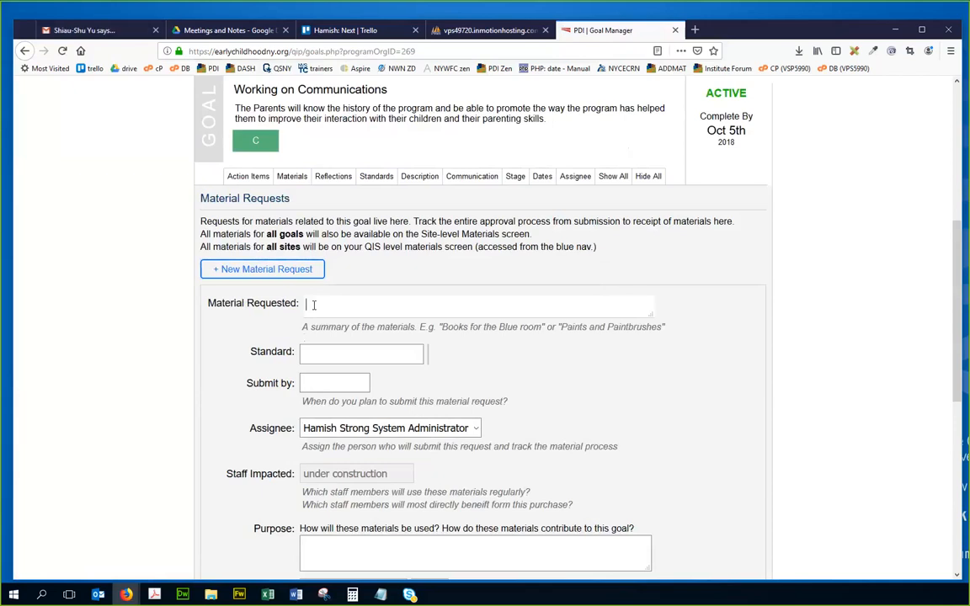
{"action": "type", "text": "The books we need"}
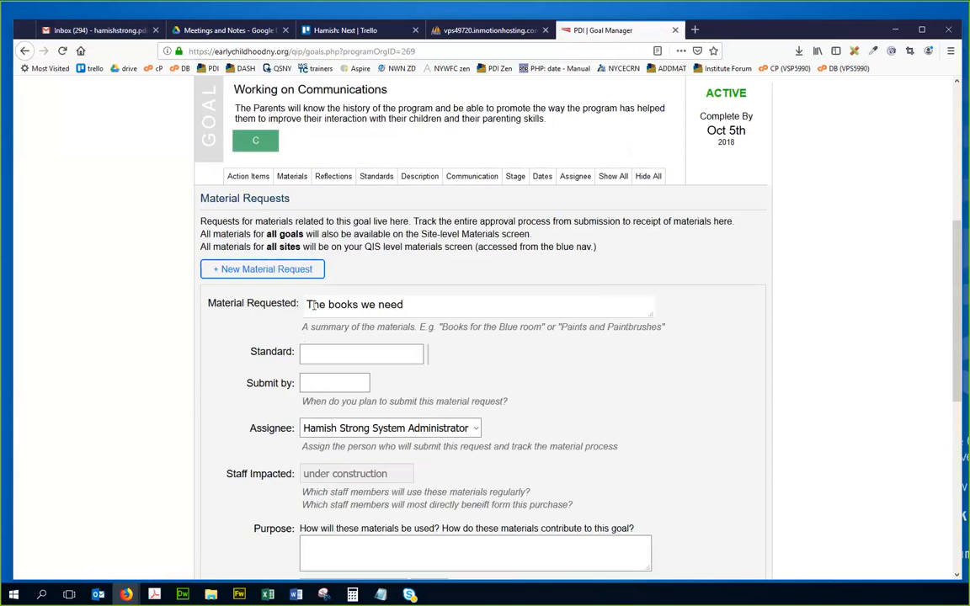
Assign standard C-1 Caregiving to the material request and set its submit-by date to 07/10/2019
{"action": "left_click", "coordinate": [387, 353]}
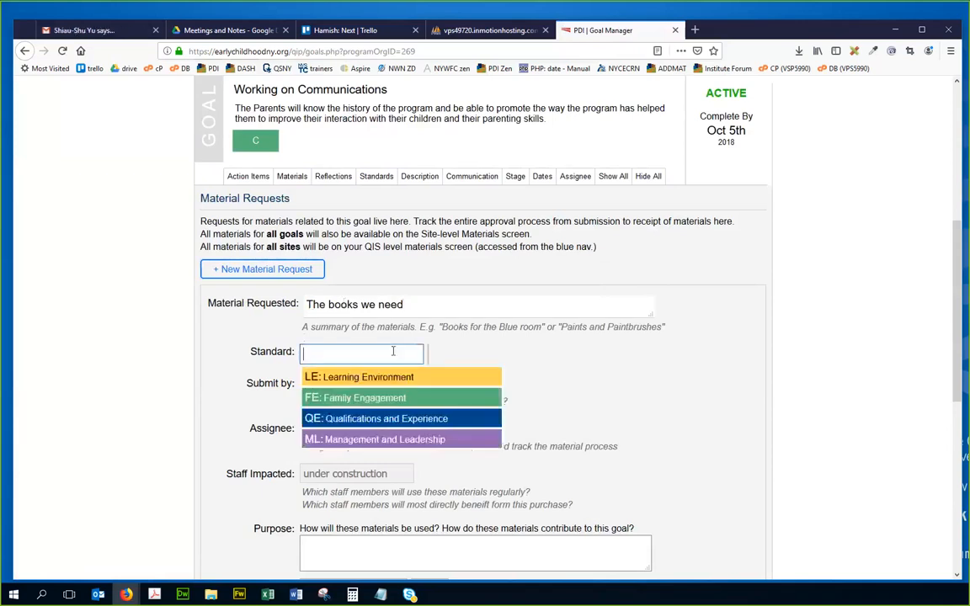
{"action": "type", "text": "C-"}
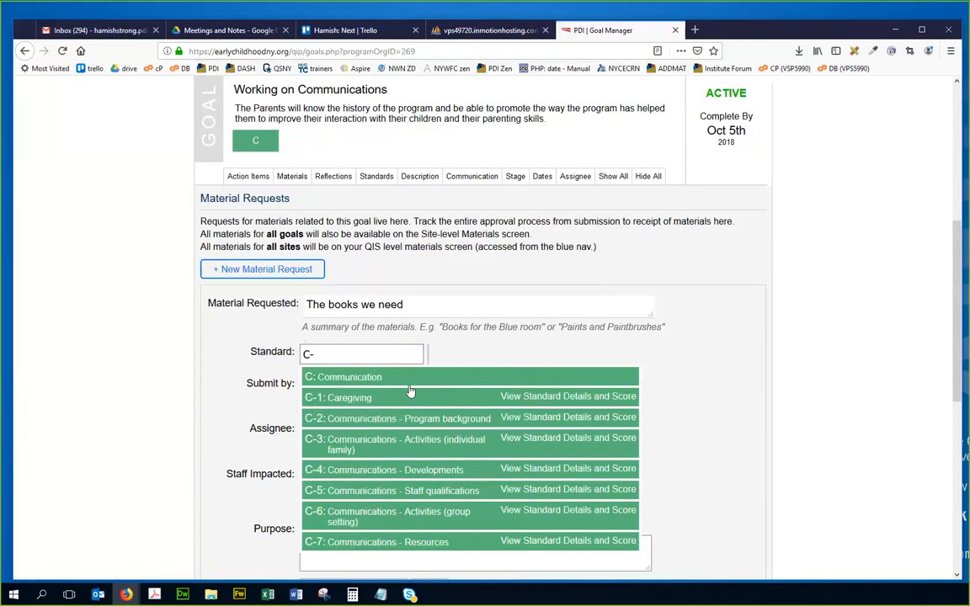
{"action": "left_click", "coordinate": [410, 393]}
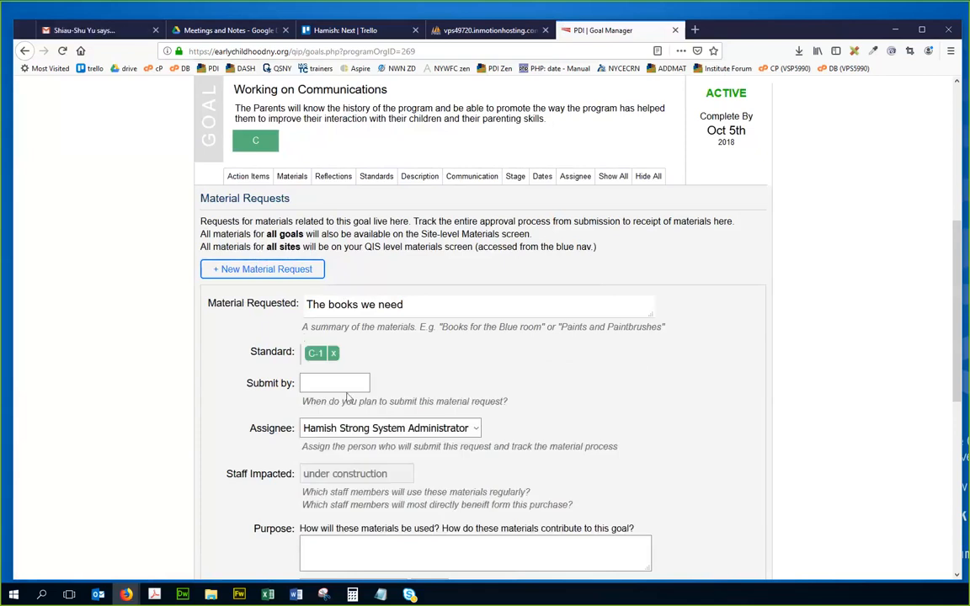
{"action": "left_click", "coordinate": [324, 381]}
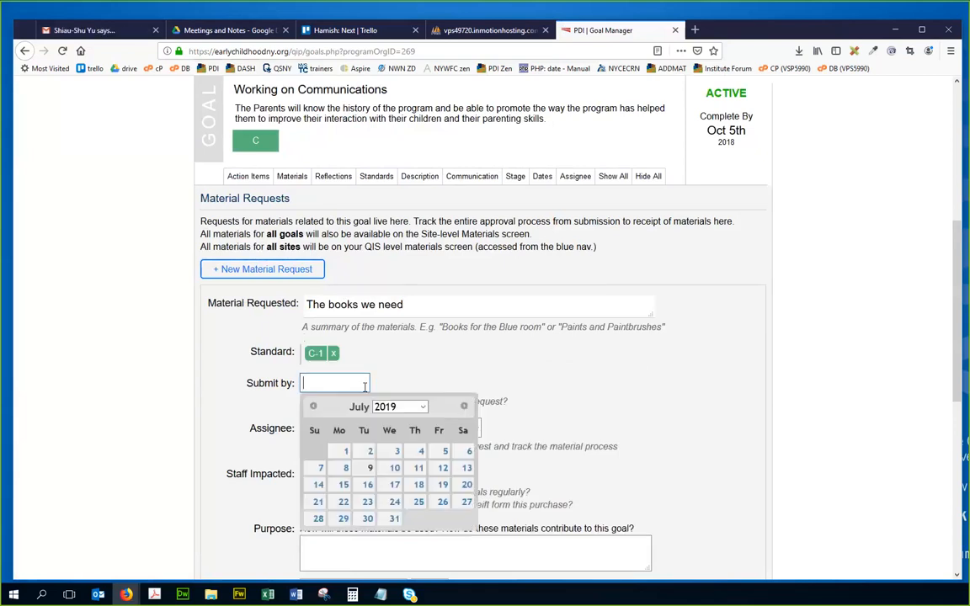
{"action": "left_click", "coordinate": [390, 470]}
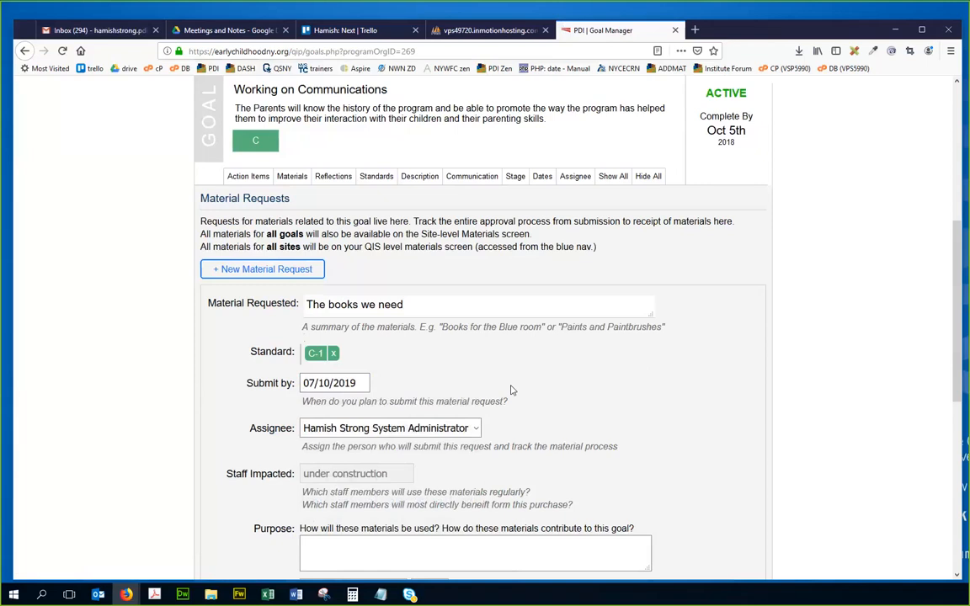
Enter the purpose "These books will be fun and educational to read for the children and the staff" and save the material request
{"action": "scroll", "coordinate": [515, 391], "scroll_direction": "down", "scroll_amount": 3}
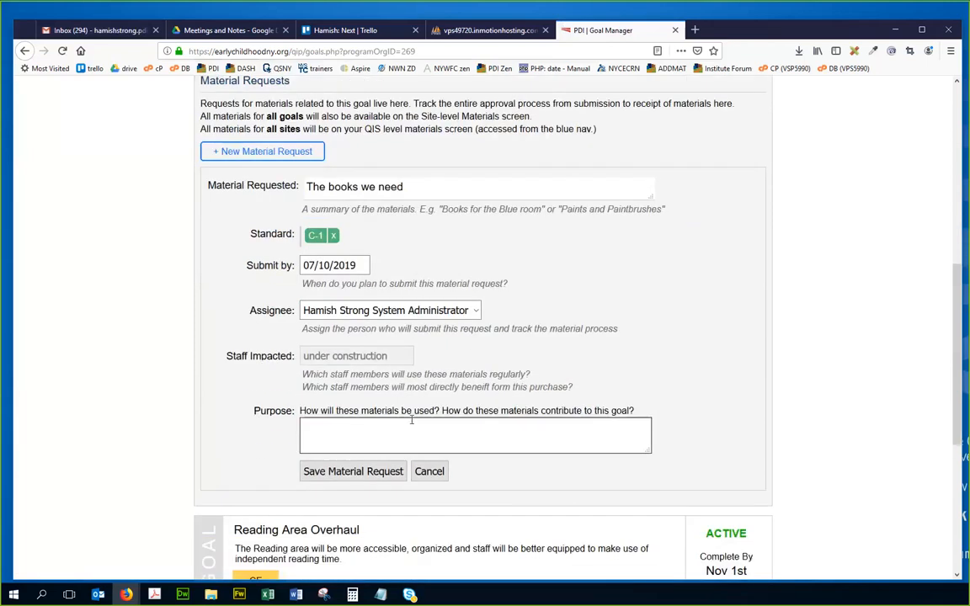
{"action": "left_click", "coordinate": [352, 425]}
{"action": "type", "text": "The"}
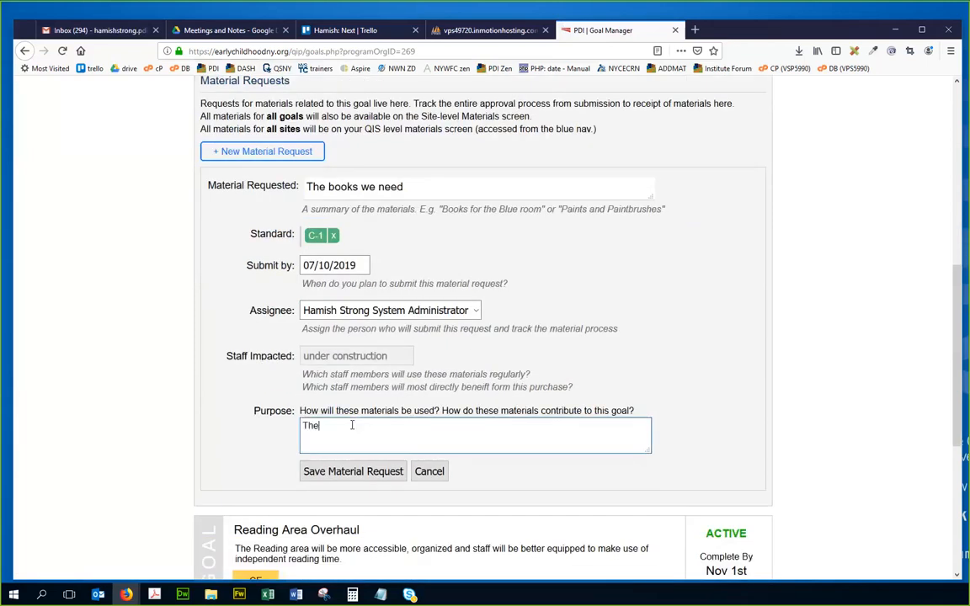
{"action": "type", "text": "se books will "}
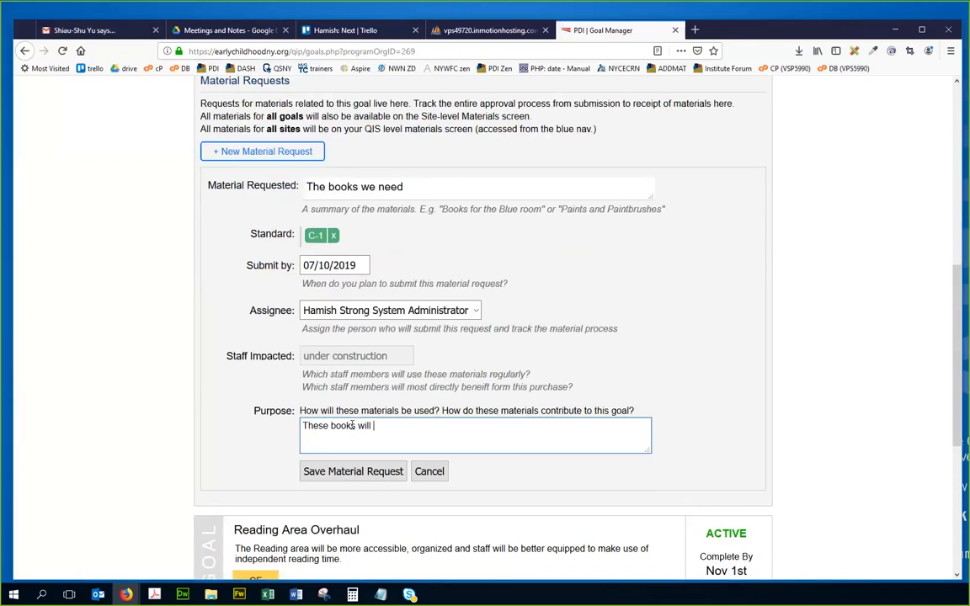
{"action": "type", "text": "be fun and edu"}
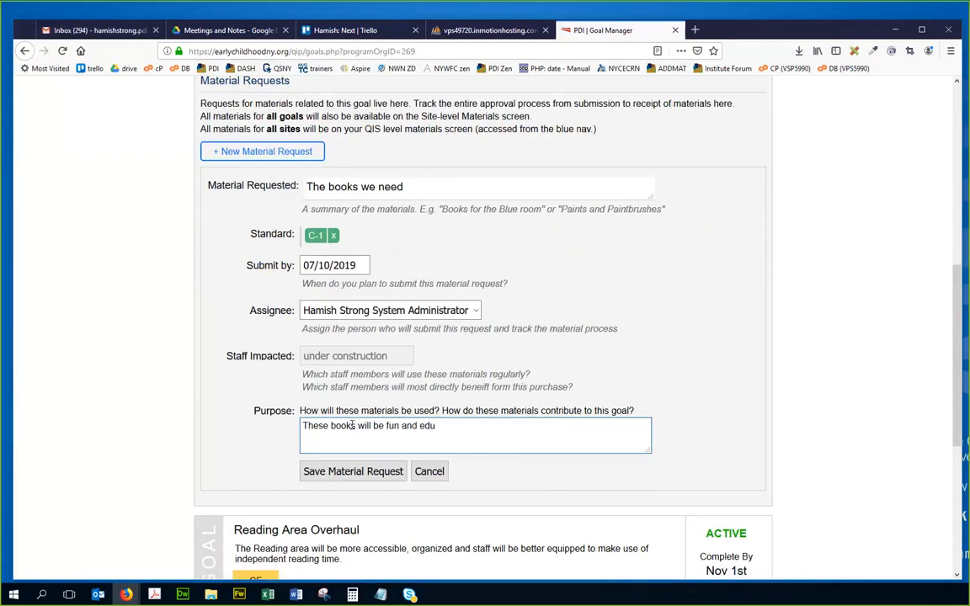
{"action": "type", "text": "cational to r"}
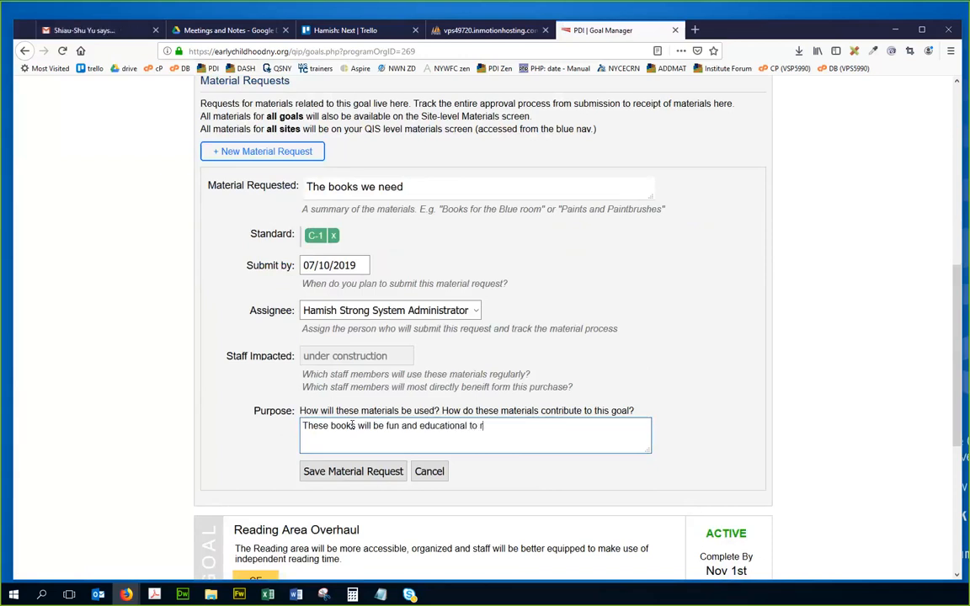
{"action": "type", "text": "ead for the children and"}
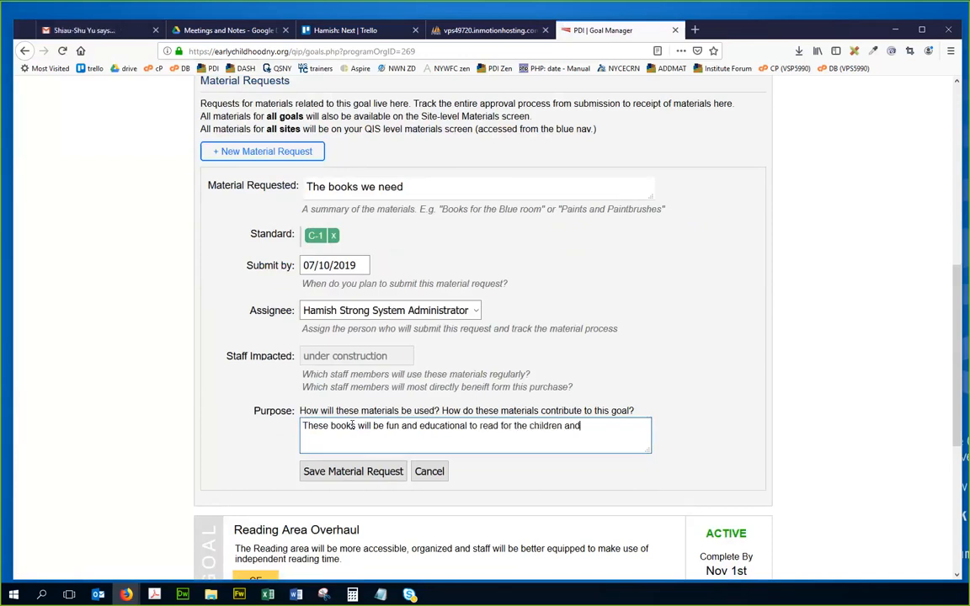
{"action": "type", "text": " the staff"}
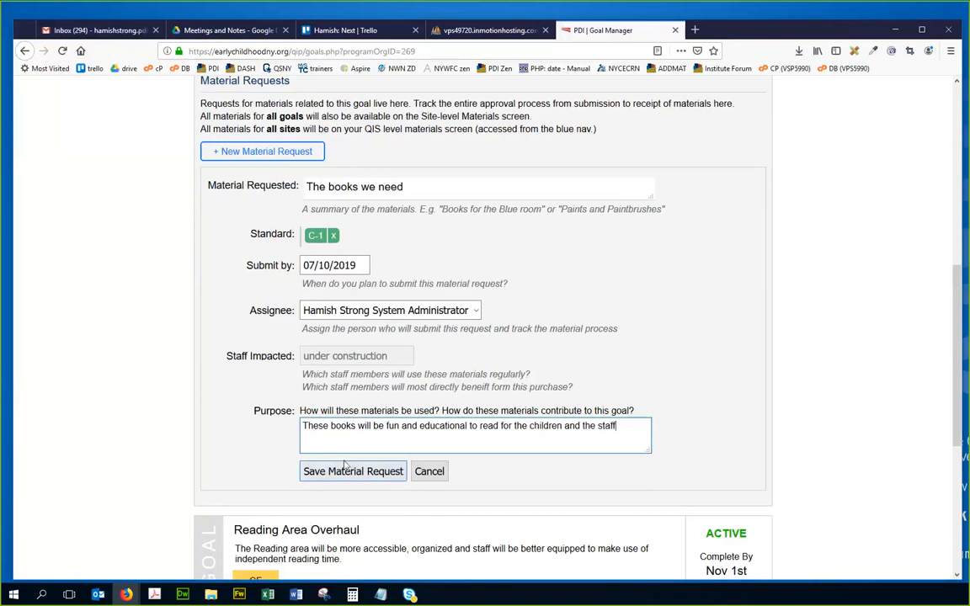
{"action": "left_click", "coordinate": [345, 474]}
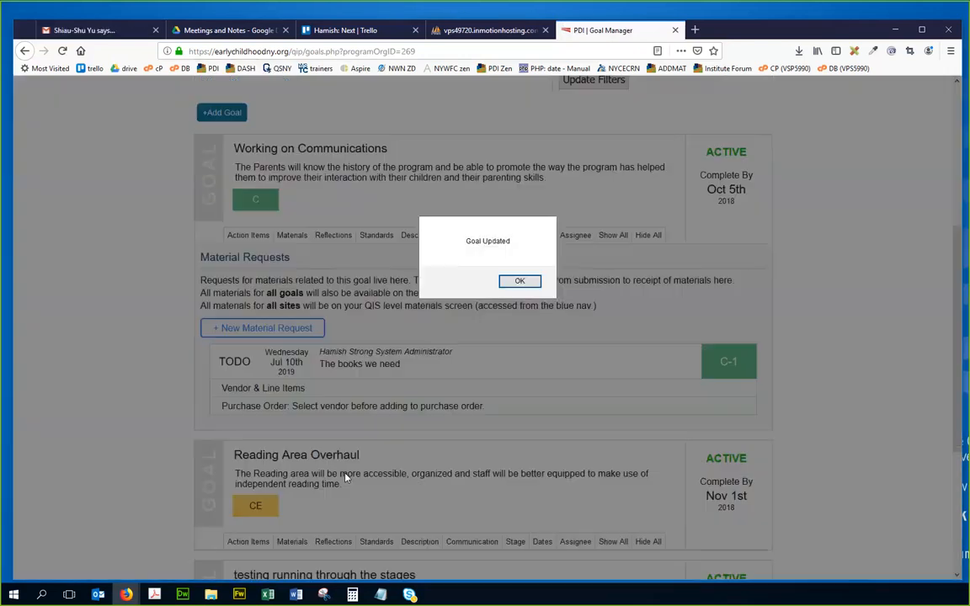
{"action": "left_click", "coordinate": [520, 282]}
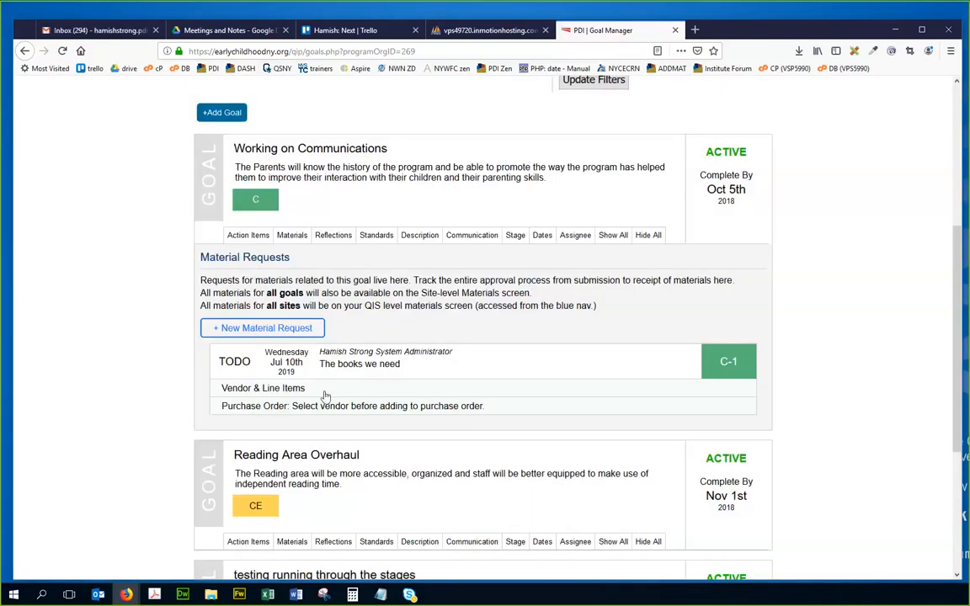
Review the books request in both the action items and the material requests of the Working on Communications goal
{"action": "left_click", "coordinate": [290, 239]}
{"action": "left_click", "coordinate": [290, 240]}
{"action": "left_click", "coordinate": [255, 237]}
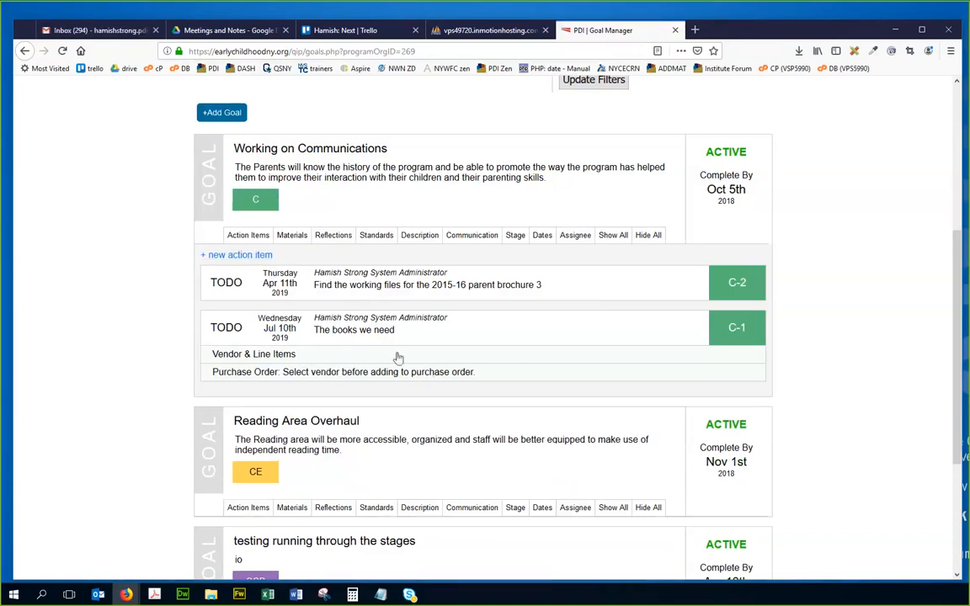
{"action": "left_click", "coordinate": [292, 235]}
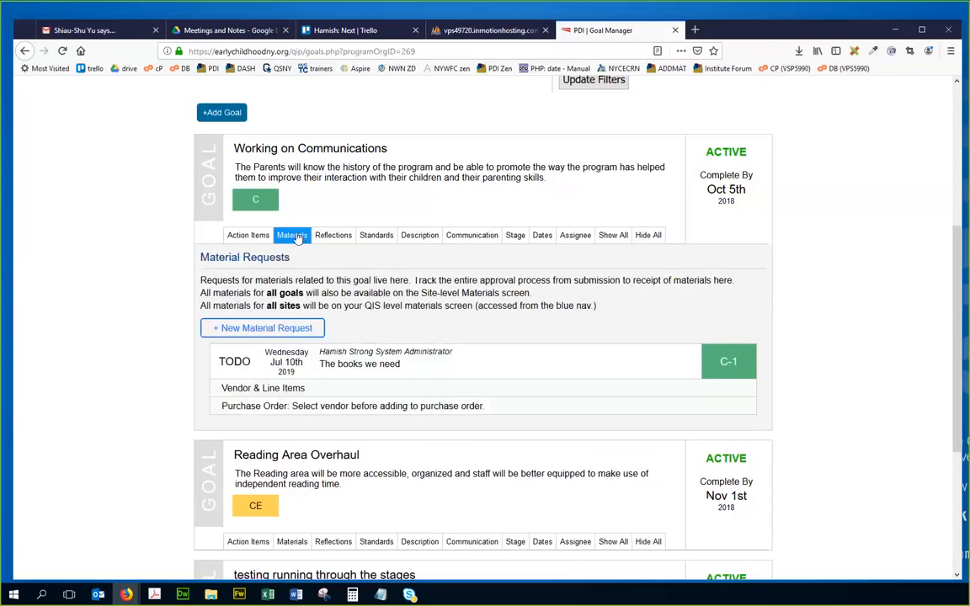
{"action": "scroll", "coordinate": [374, 268], "scroll_direction": "down", "scroll_amount": 1}
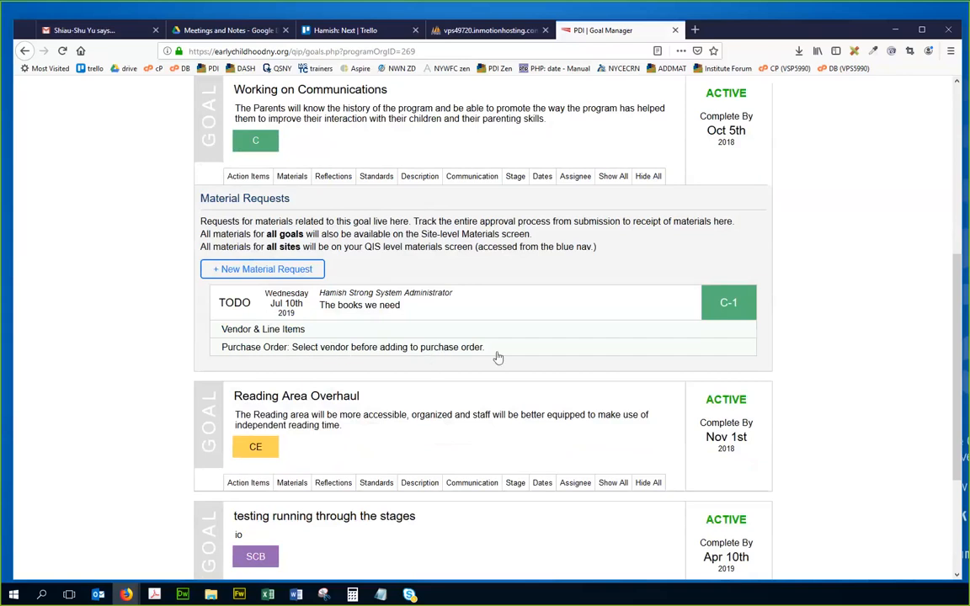
Open the vendor and line items of the books request and choose BECKERS SCHOOL SUPPLIES as the vendor
{"action": "left_click", "coordinate": [331, 335]}
{"action": "scroll", "coordinate": [601, 327], "scroll_direction": "down", "scroll_amount": 1}
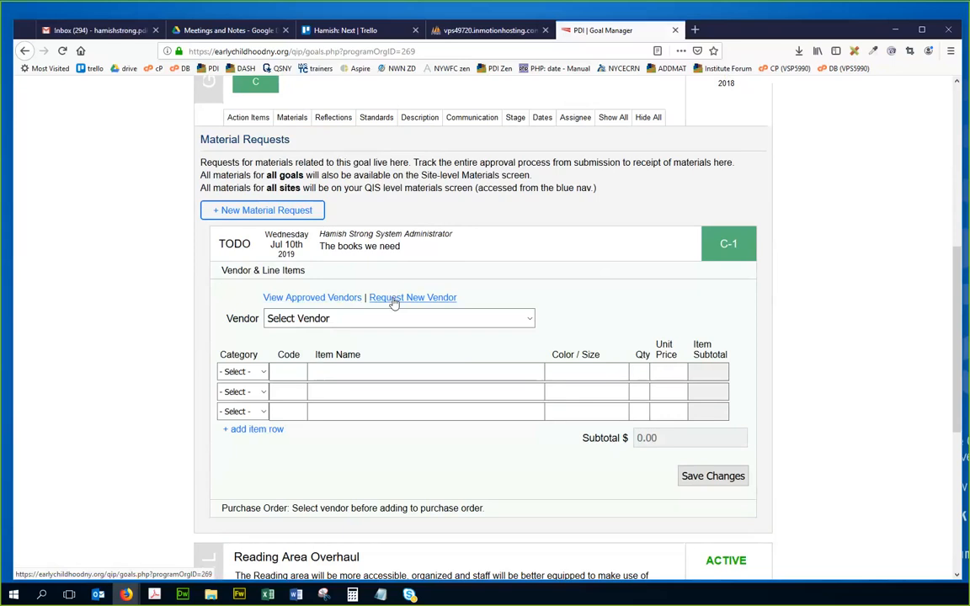
{"action": "left_click", "coordinate": [401, 323]}
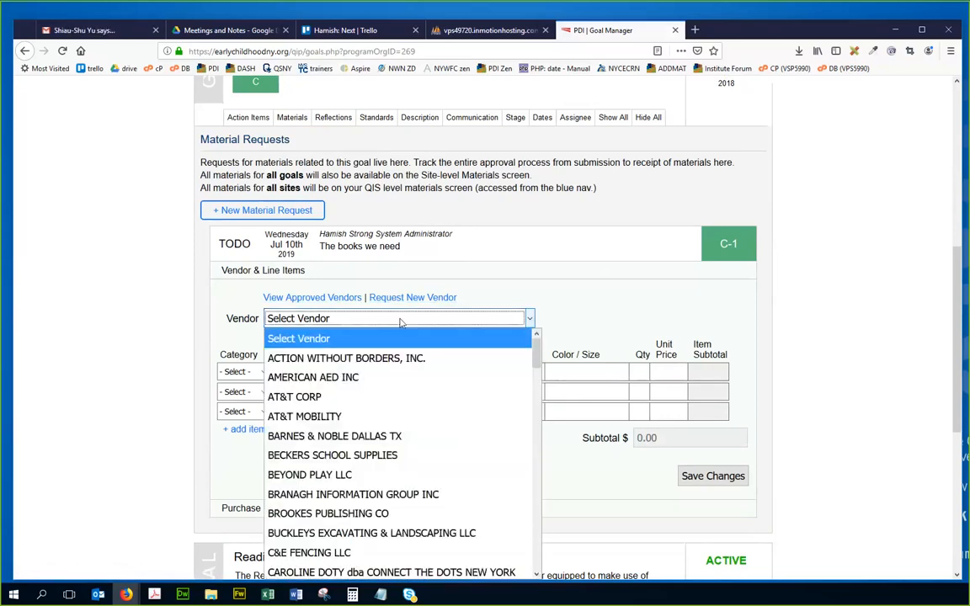
{"action": "left_click", "coordinate": [403, 456]}
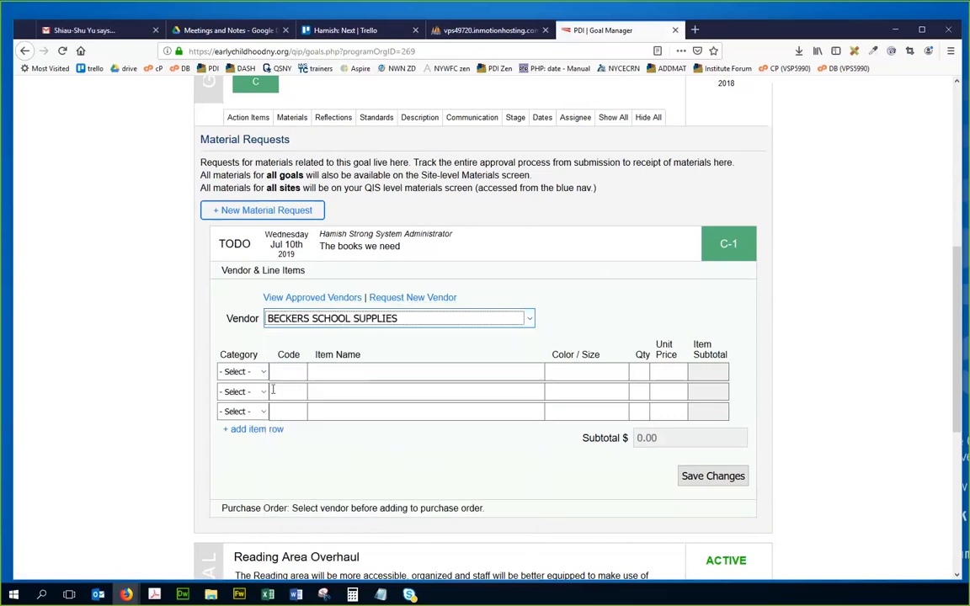
Start the first line item with category books (children), code bk-101 and item name "Book 1"
{"action": "left_click", "coordinate": [253, 373]}
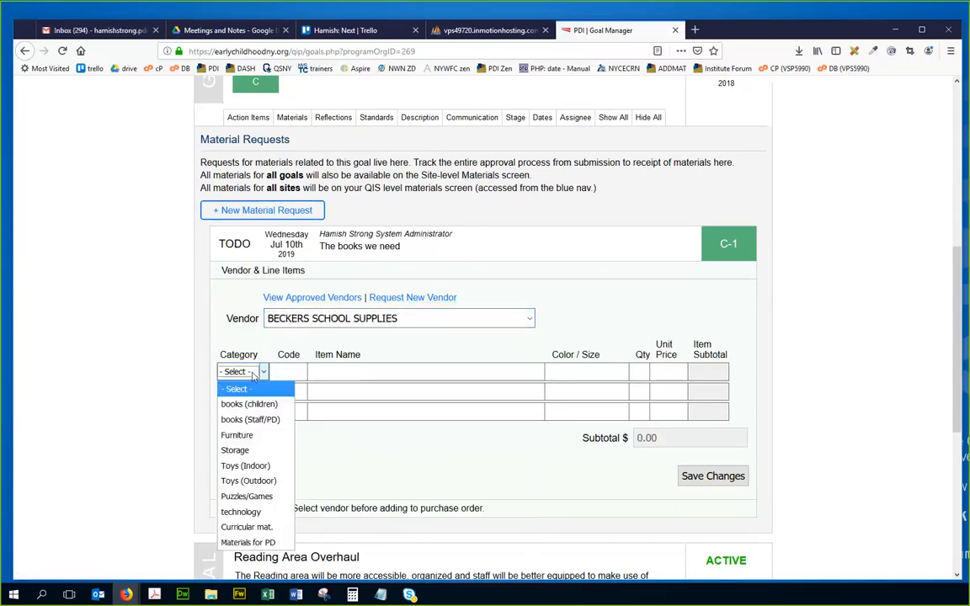
{"action": "left_click", "coordinate": [252, 373]}
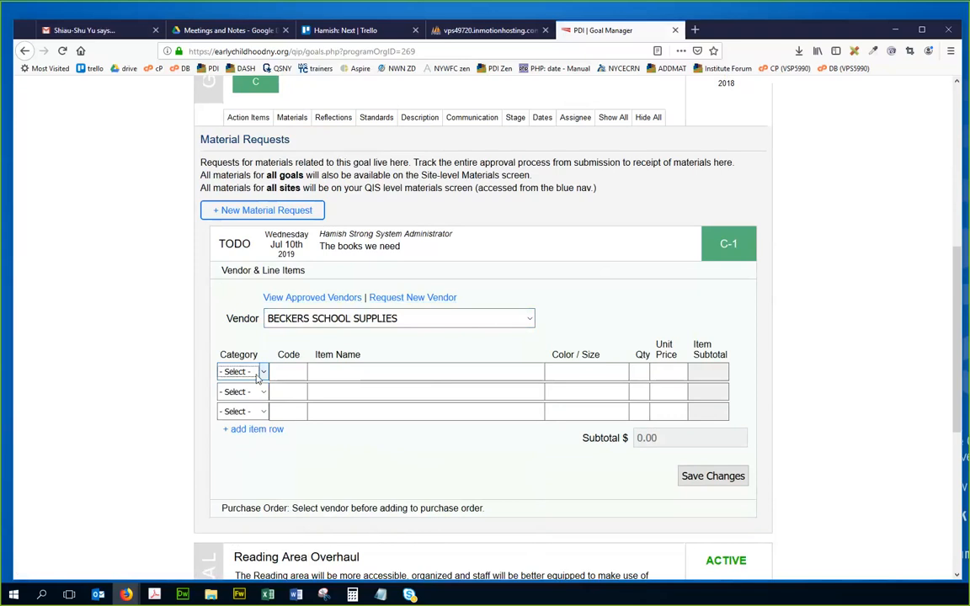
{"action": "left_click", "coordinate": [257, 378]}
{"action": "left_click", "coordinate": [264, 405]}
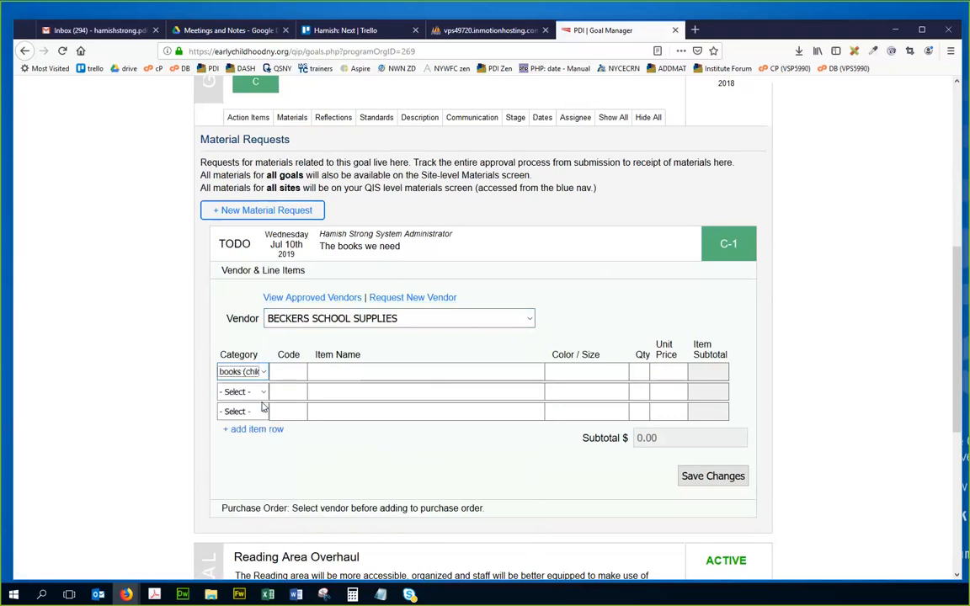
{"action": "left_click", "coordinate": [294, 371]}
{"action": "type", "text": "bk-101"}
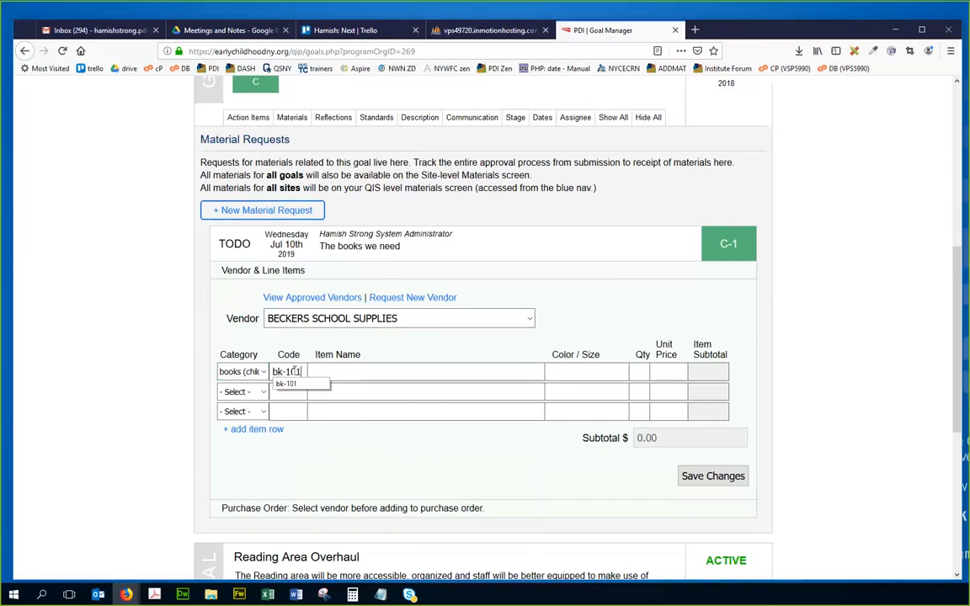
{"action": "key", "text": "Tab"}
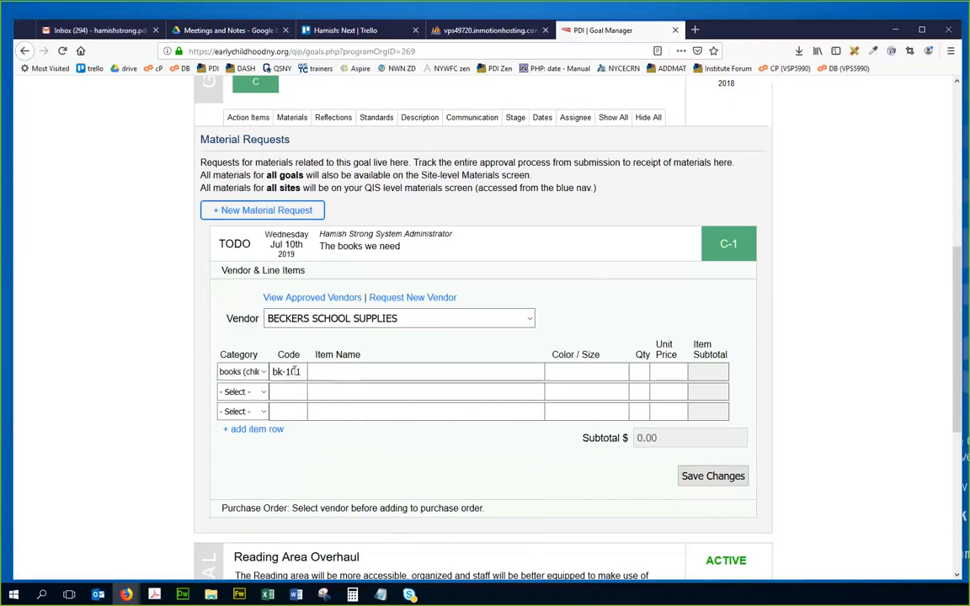
{"action": "type", "text": "Book 1"}
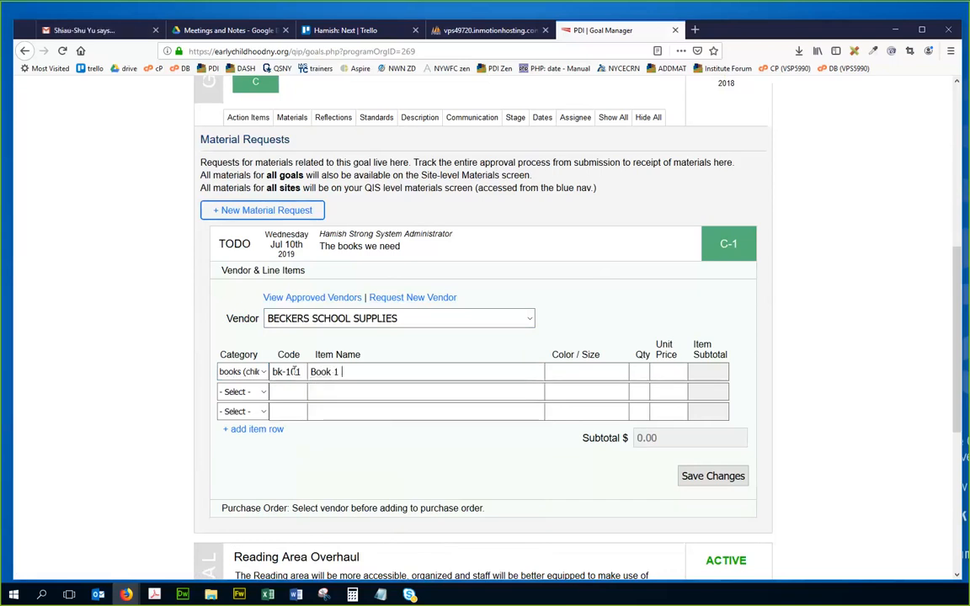
Give the Book 1 line item the color/size "Large Print", quantity 15 and unit price 6.00
{"action": "left_click", "coordinate": [573, 373]}
{"action": "type", "text": "LArge"}
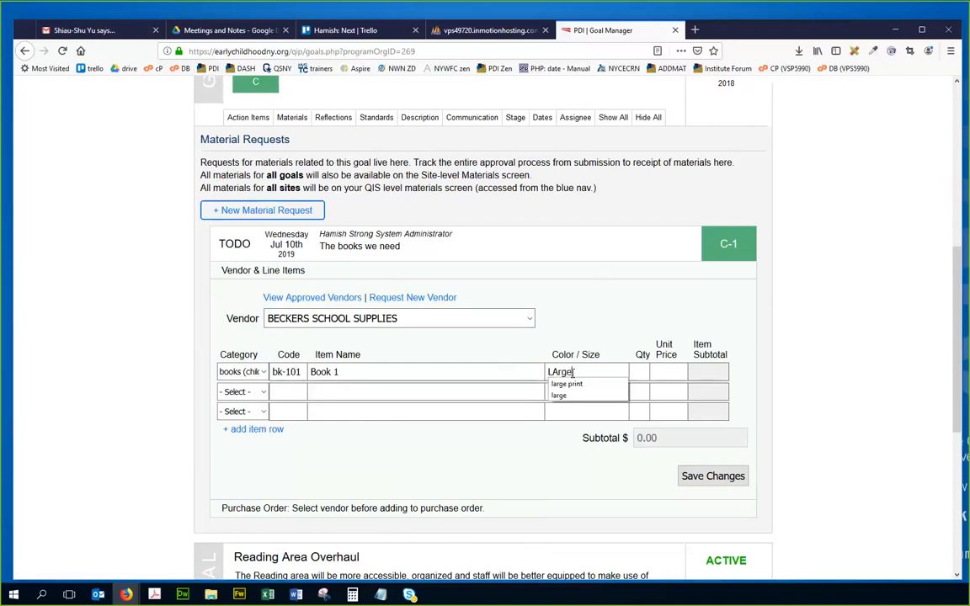
{"action": "type", "text": " Print"}
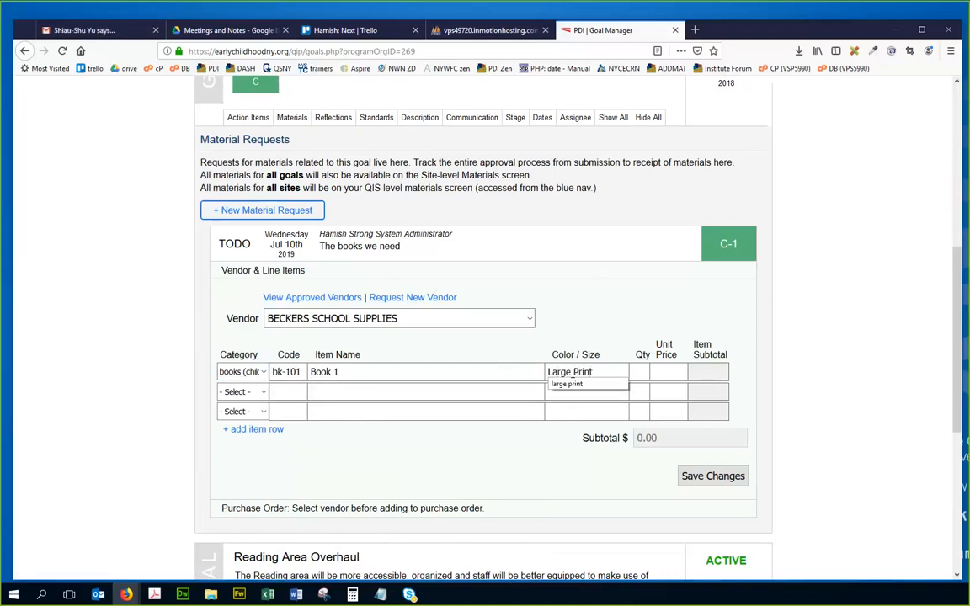
{"action": "key", "text": "Tab"}
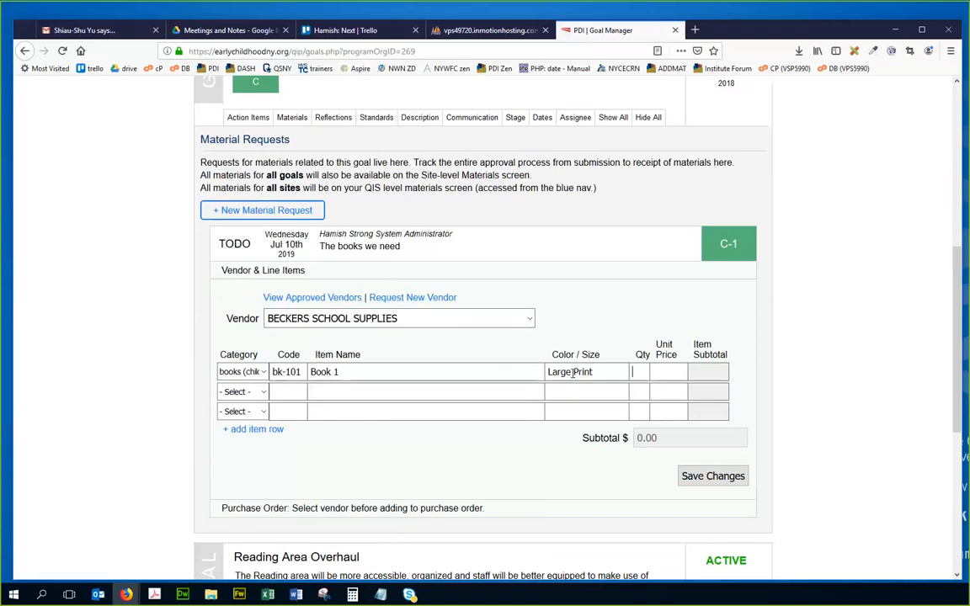
{"action": "type", "text": "15"}
{"action": "key", "text": "Tab"}
{"action": "type", "text": "6"}
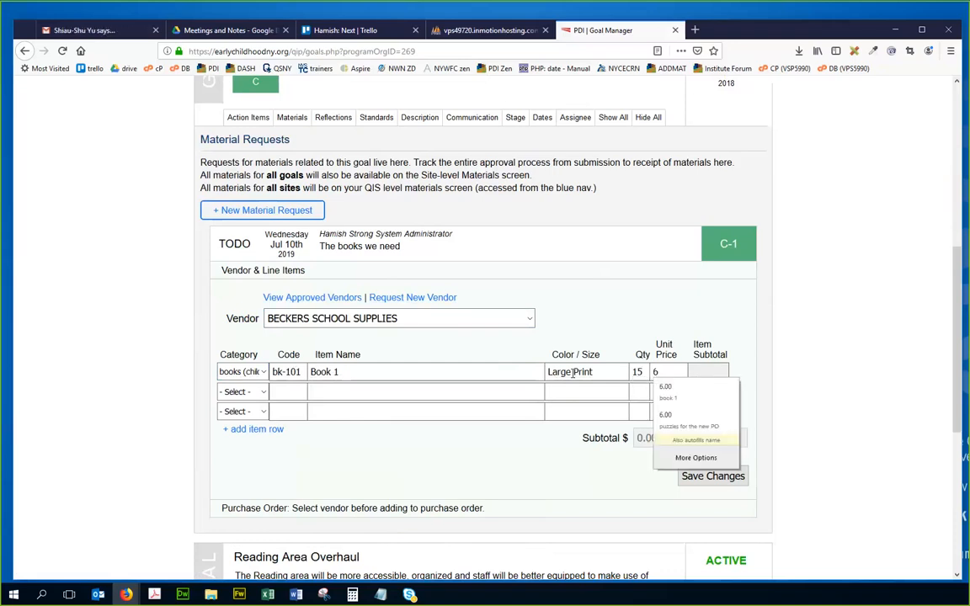
{"action": "type", "text": ".00"}
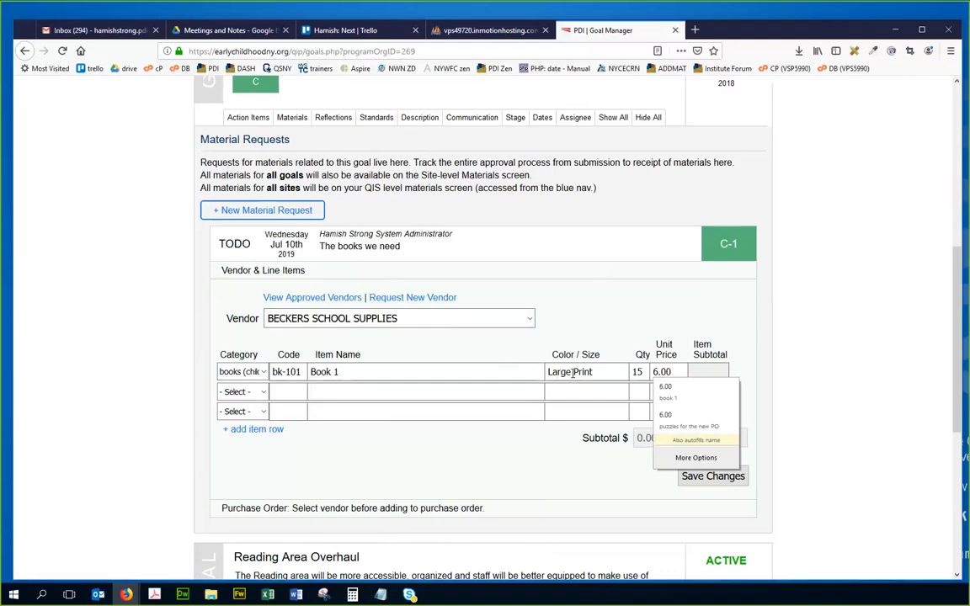
Fill the second line item with category books (Staff/PD), code bk_st-101 and item name "Book 1 - Teacher's Guide"
{"action": "left_click", "coordinate": [253, 392]}
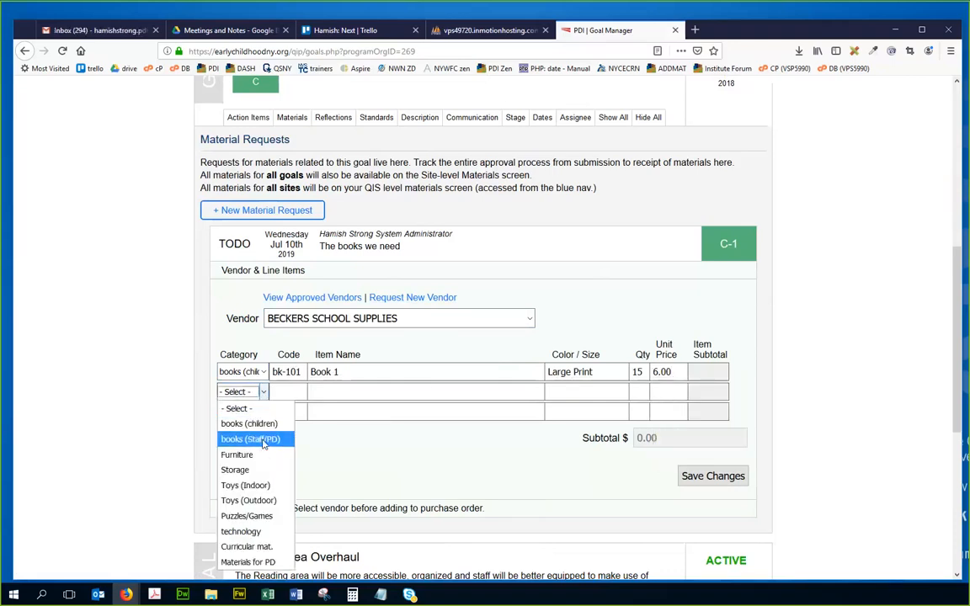
{"action": "left_click", "coordinate": [263, 443]}
{"action": "left_click", "coordinate": [287, 391]}
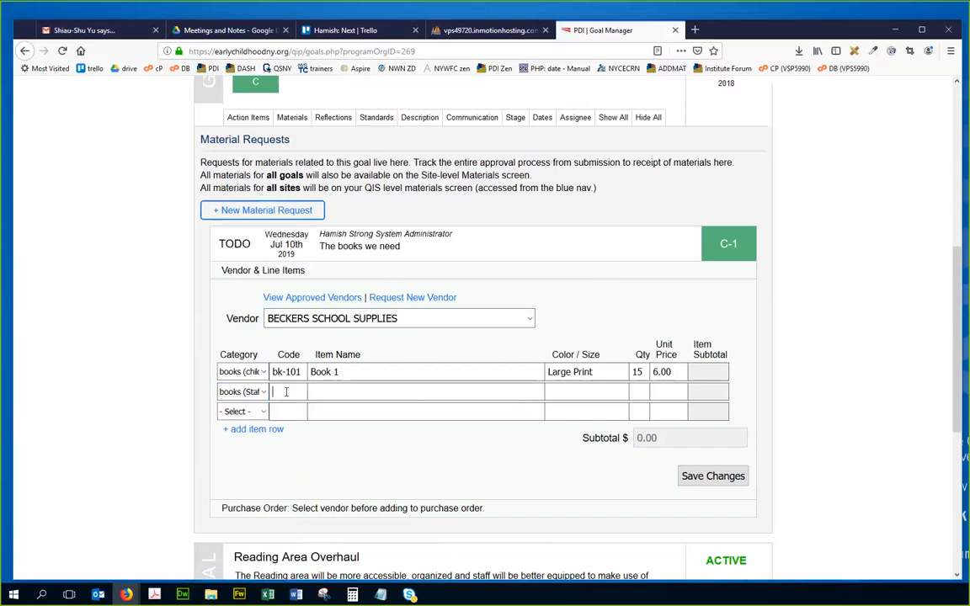
{"action": "type", "text": "bk"}
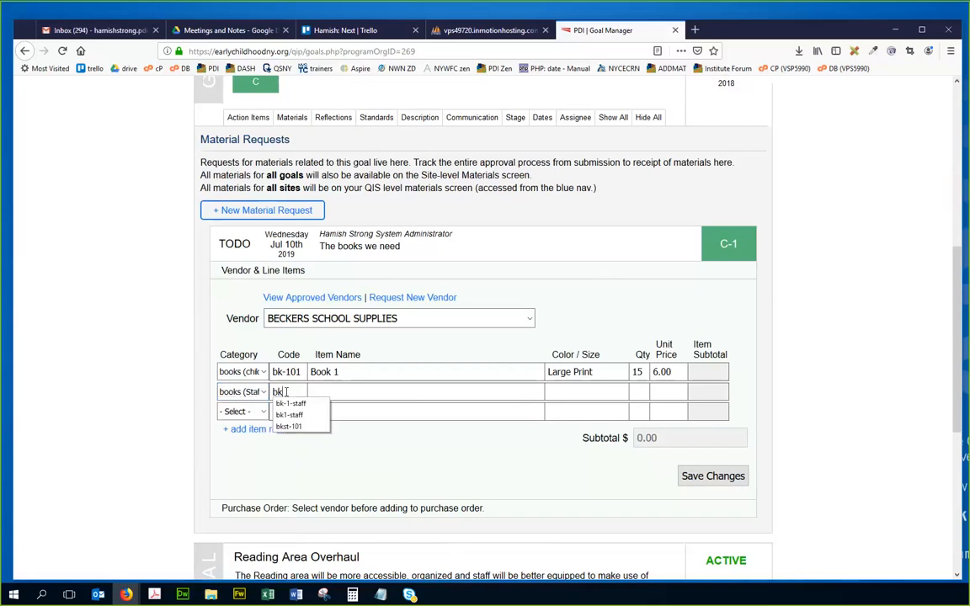
{"action": "type", "text": "-"}
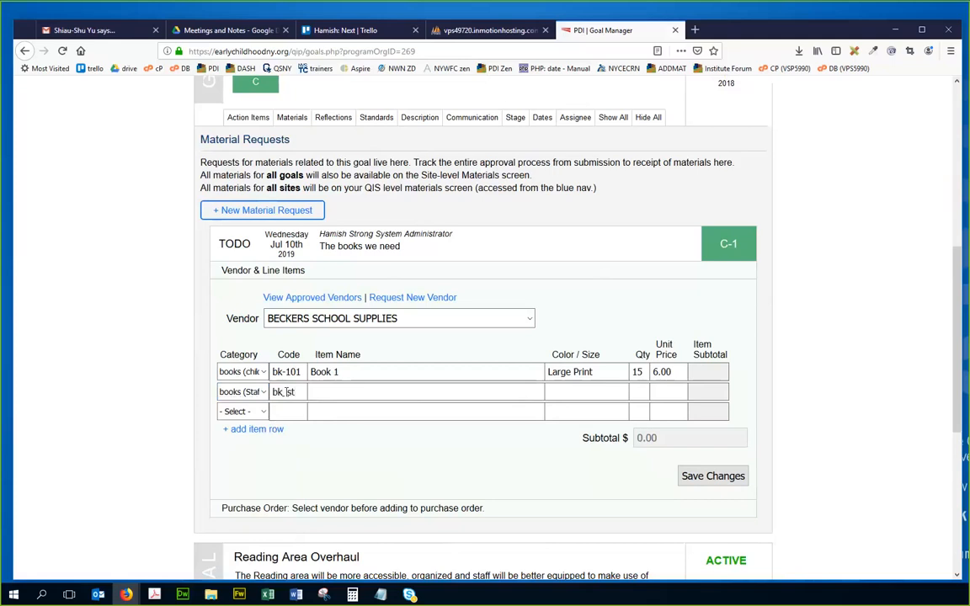
{"action": "type", "text": "-101"}
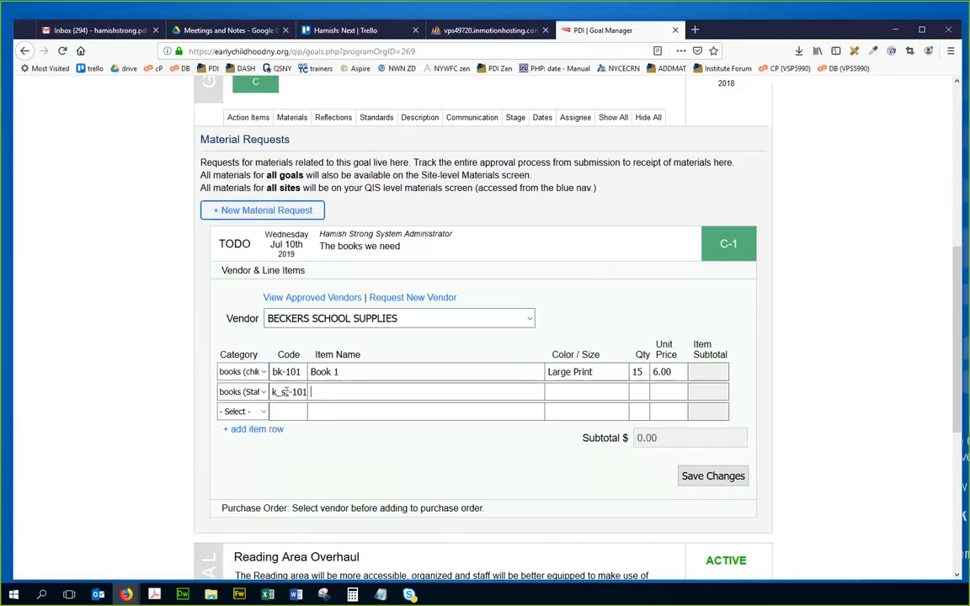
{"action": "type", "text": "Book 1"}
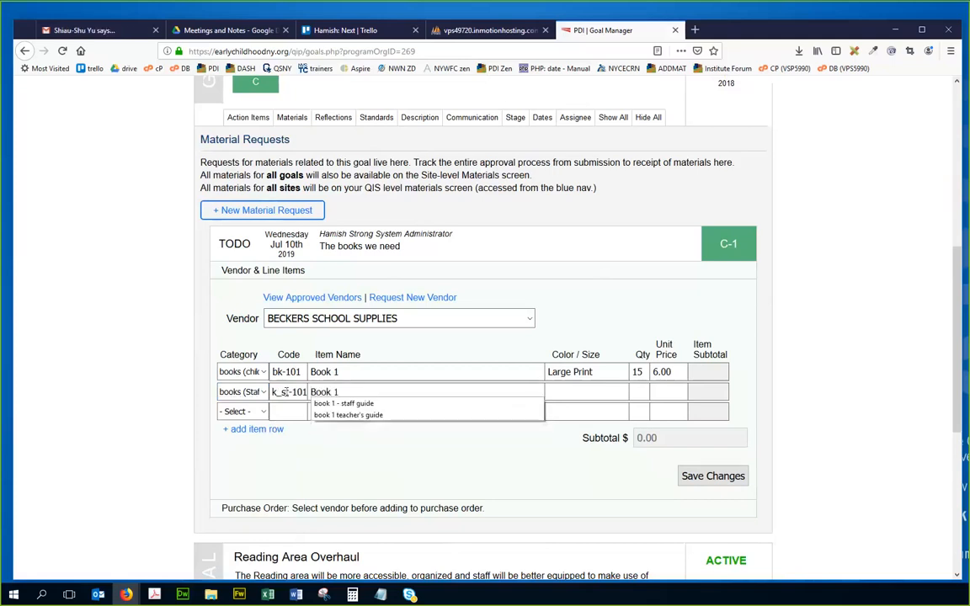
{"action": "type", "text": " - Teac"}
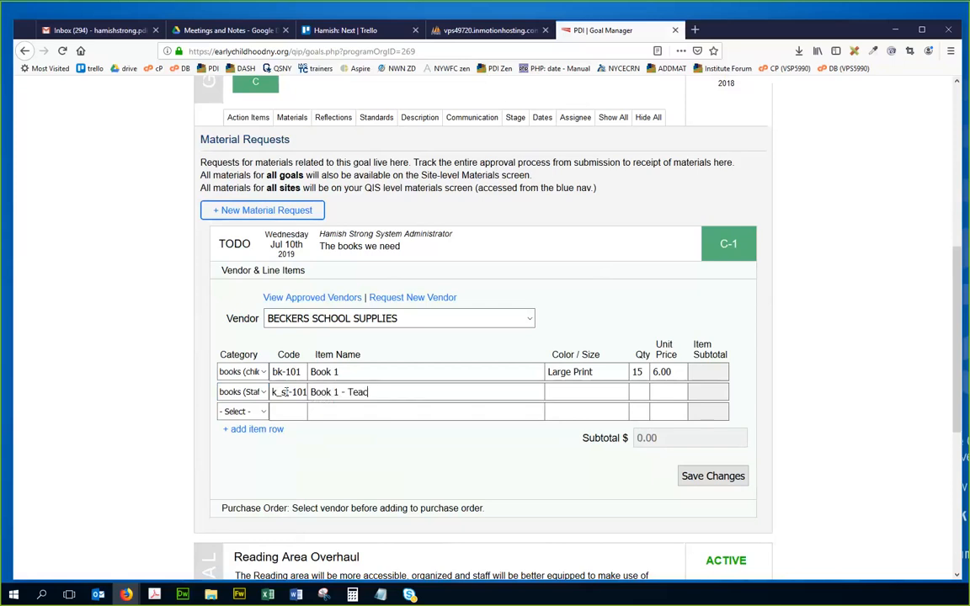
{"action": "type", "text": "her's Gu"}
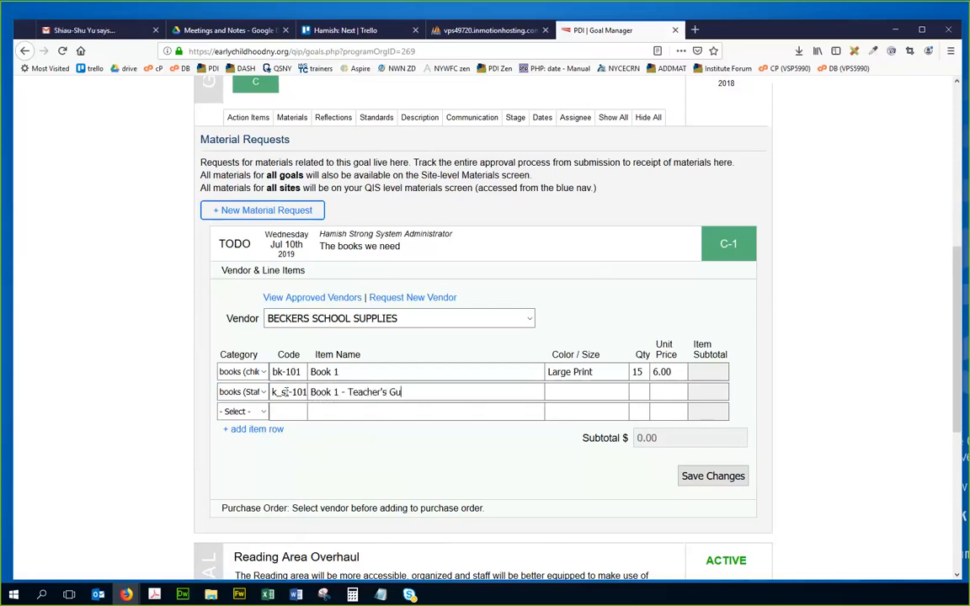
{"action": "type", "text": "ide"}
Give the Teacher's Guide line item the color/size "with online link", quantity 1 and unit price 20.00
{"action": "left_click", "coordinate": [558, 393]}
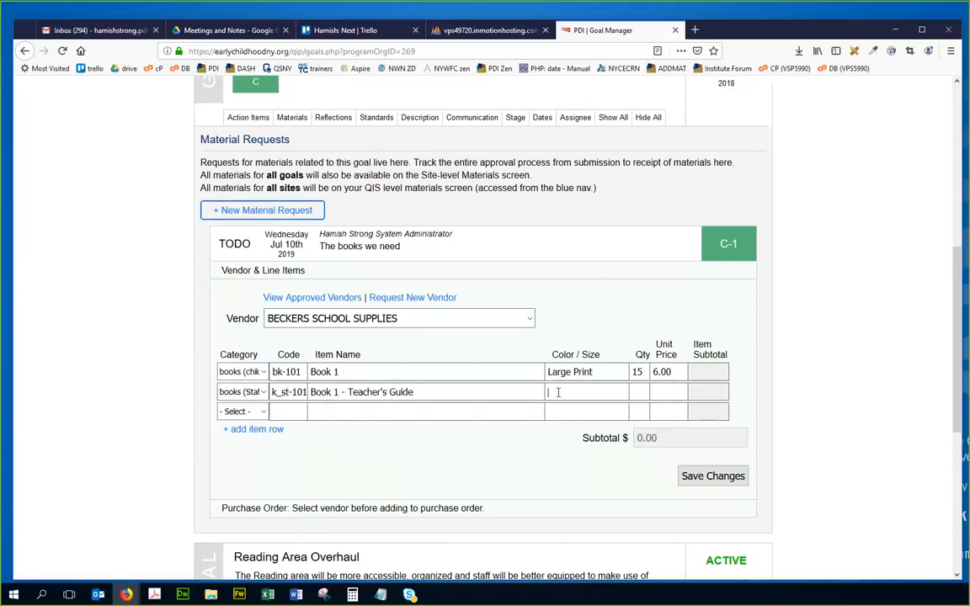
{"action": "type", "text": "wit"}
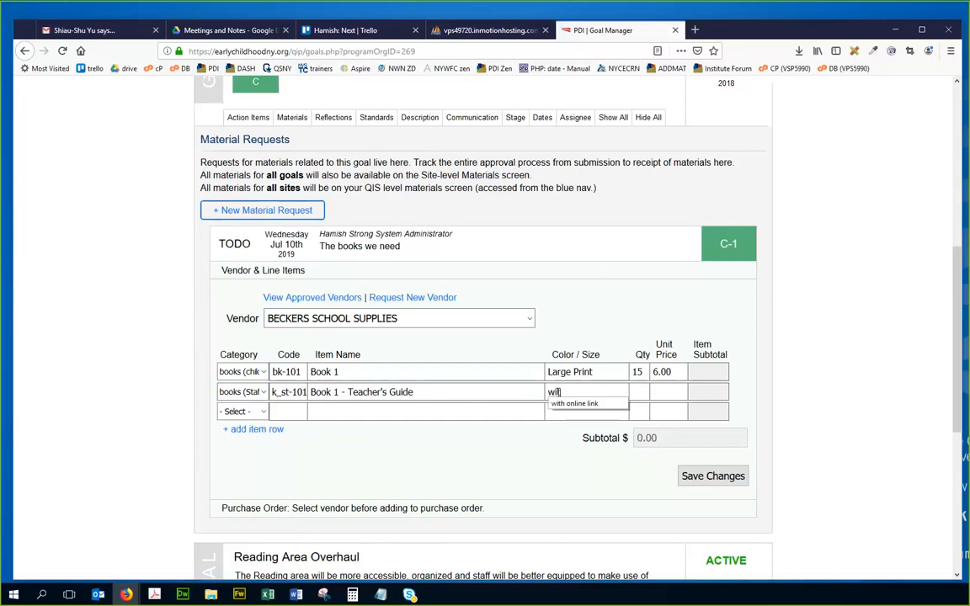
{"action": "type", "text": "h online link"}
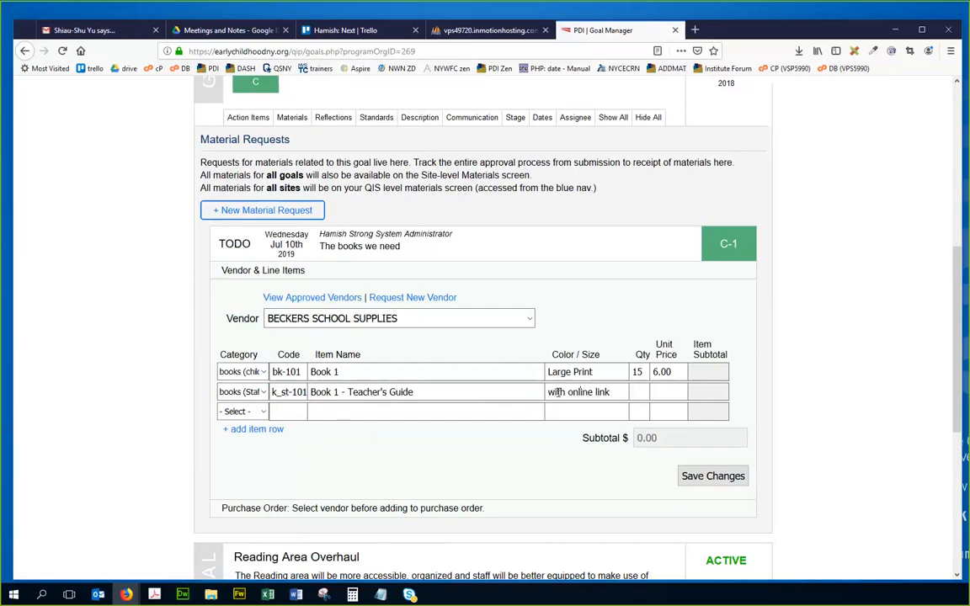
{"action": "key", "text": "Tab"}
{"action": "type", "text": "1"}
{"action": "key", "text": "Tab"}
{"action": "type", "text": "20.00"}
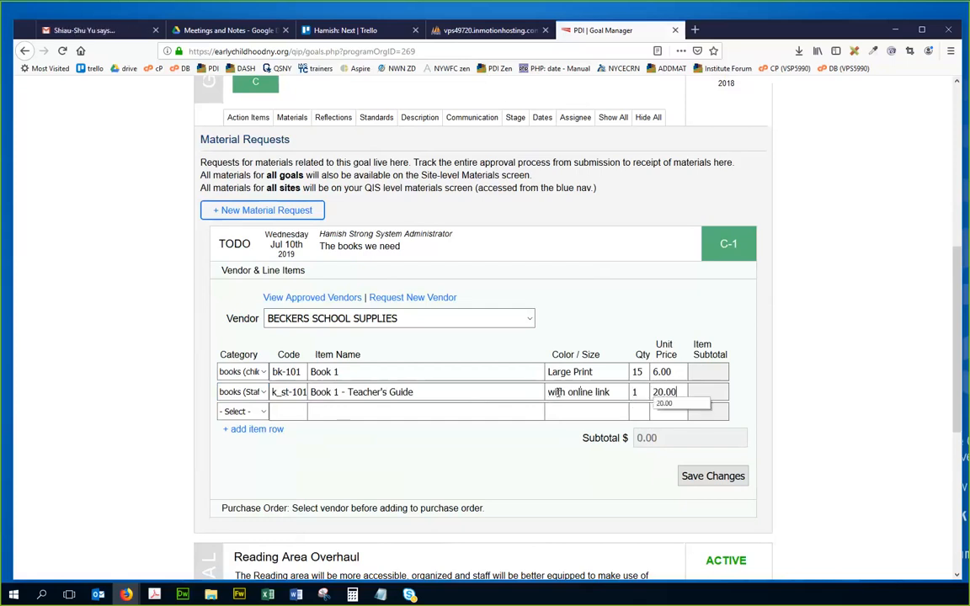
{"action": "key", "text": "Tab"}
Fill the third line item with category books (children), code bk-102 and item name "Book 2"
{"action": "left_click", "coordinate": [263, 413]}
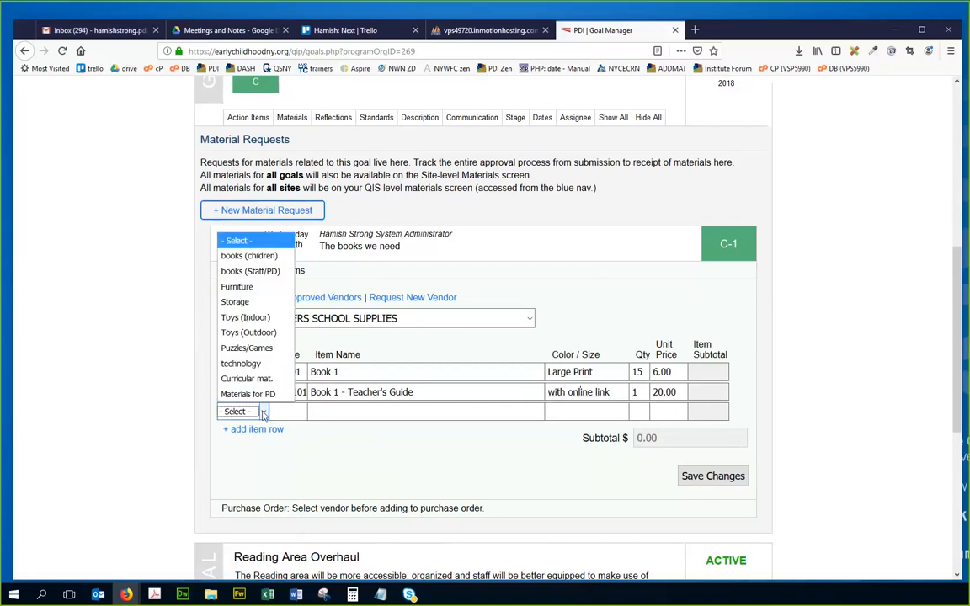
{"action": "left_click", "coordinate": [262, 260]}
{"action": "left_click", "coordinate": [283, 410]}
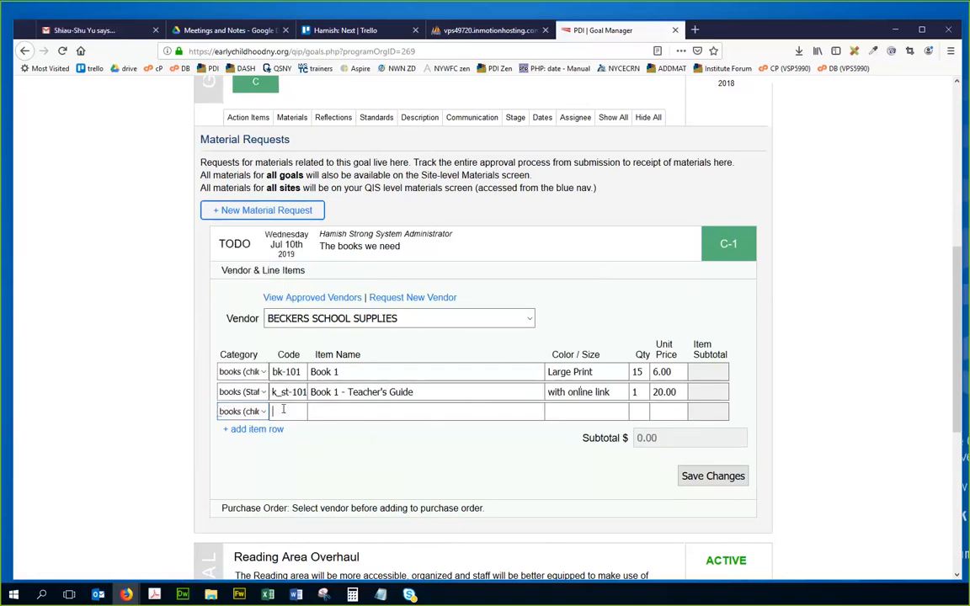
{"action": "type", "text": "bk-2"}
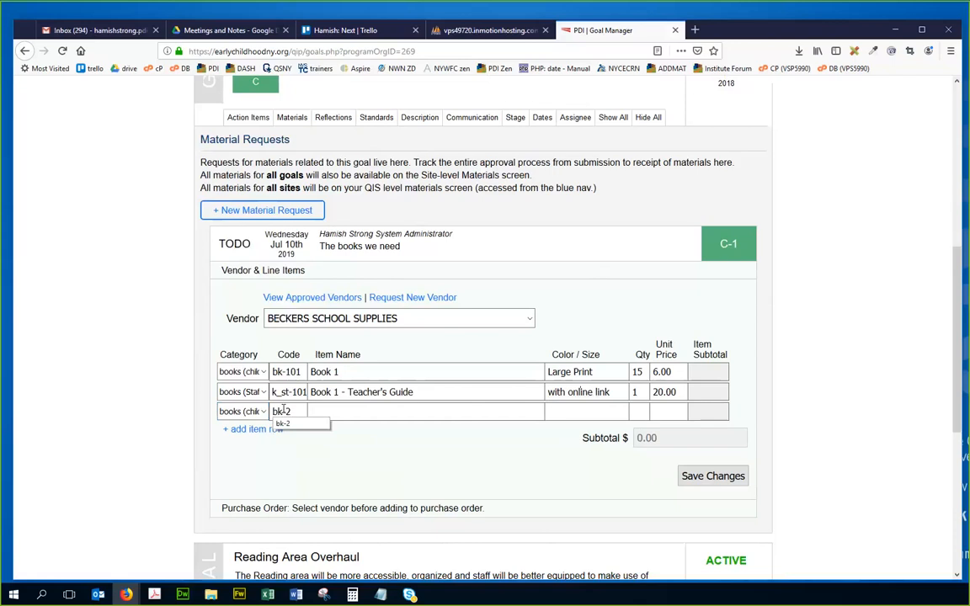
{"action": "key", "text": "BackSpace"}
{"action": "type", "text": "102"}
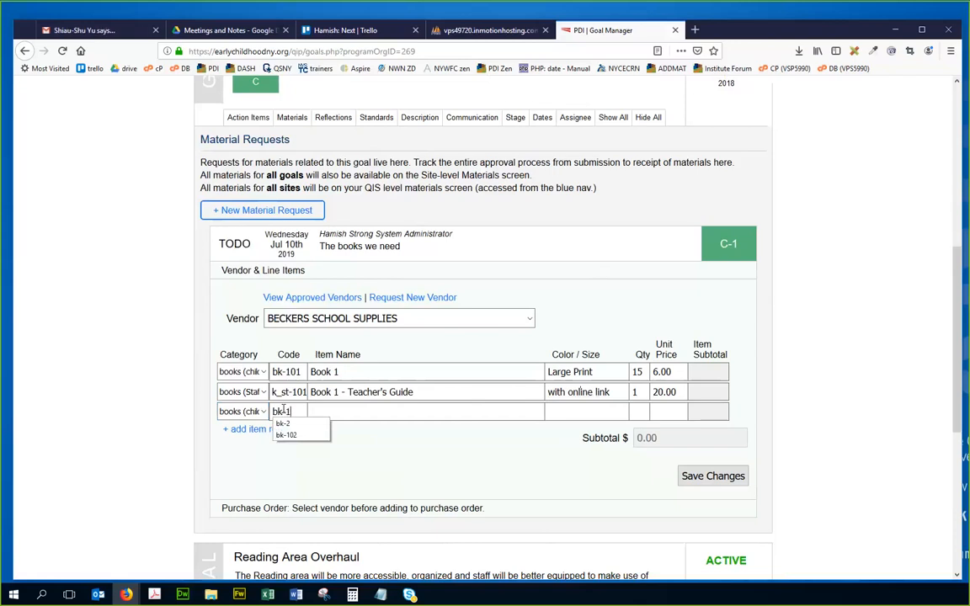
{"action": "key", "text": "Tab"}
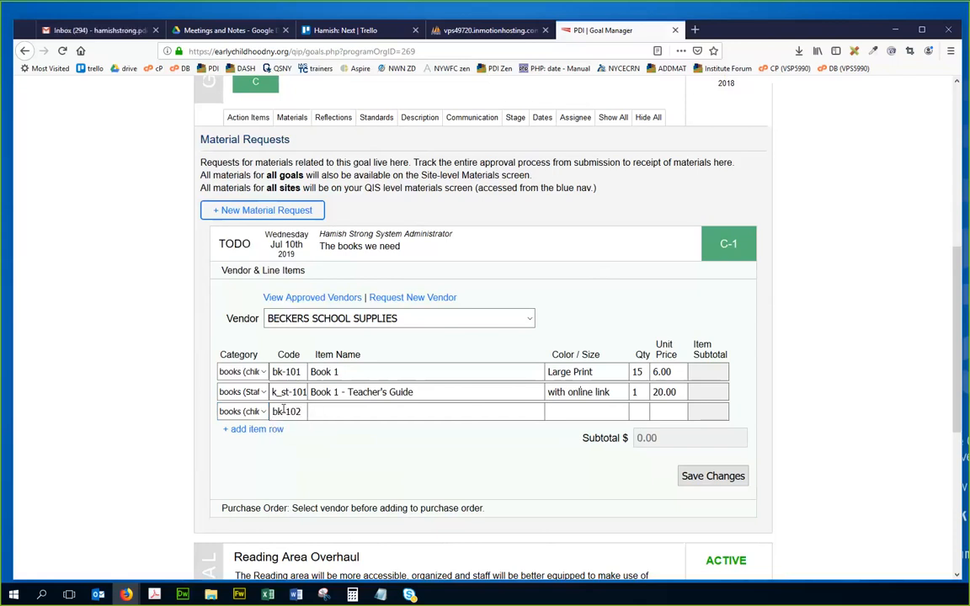
{"action": "type", "text": "Book"}
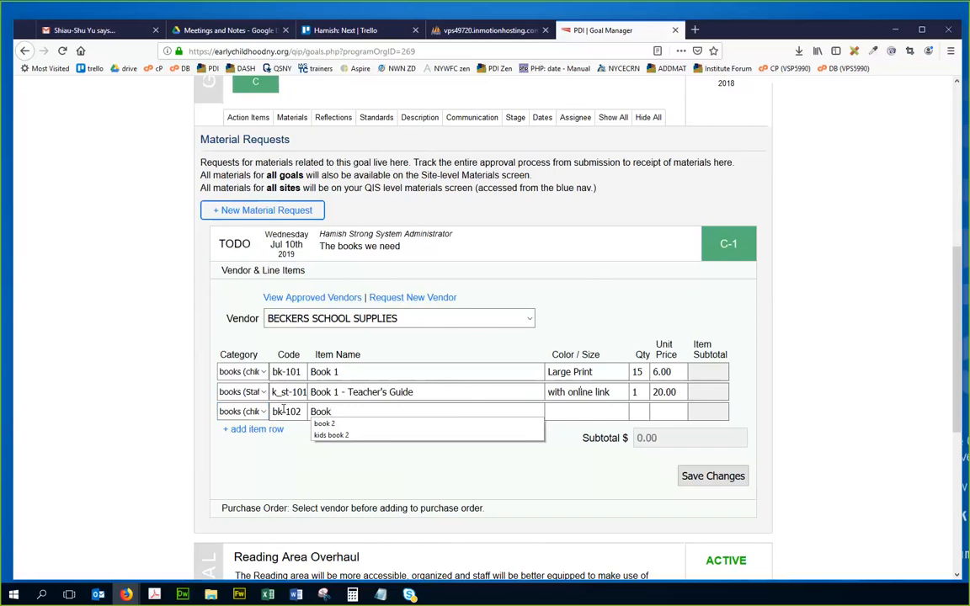
{"action": "type", "text": " 2"}
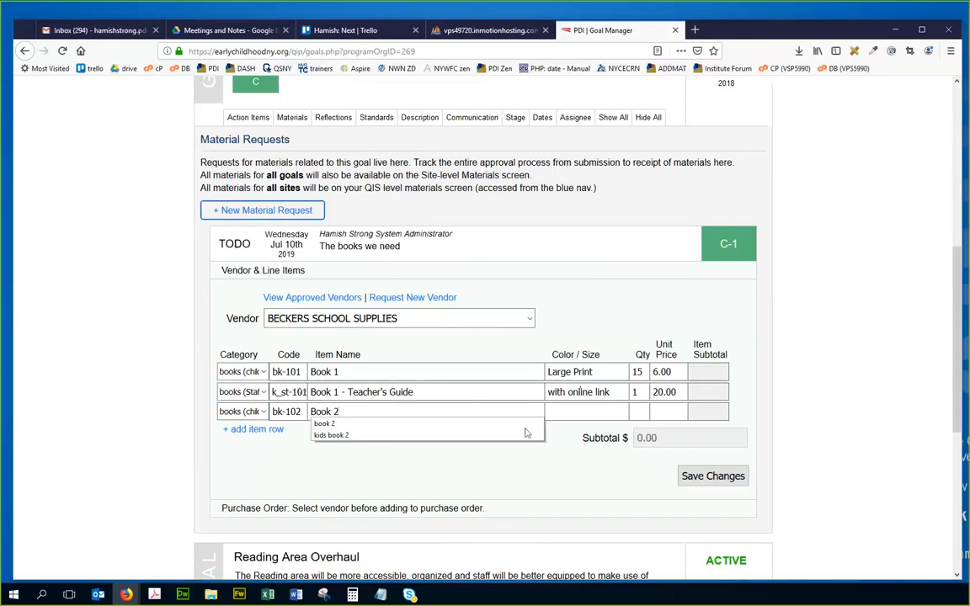
Give the Book 2 line item the color/size "Large Print", quantity 15 and unit price 6.00
{"action": "left_click", "coordinate": [563, 412]}
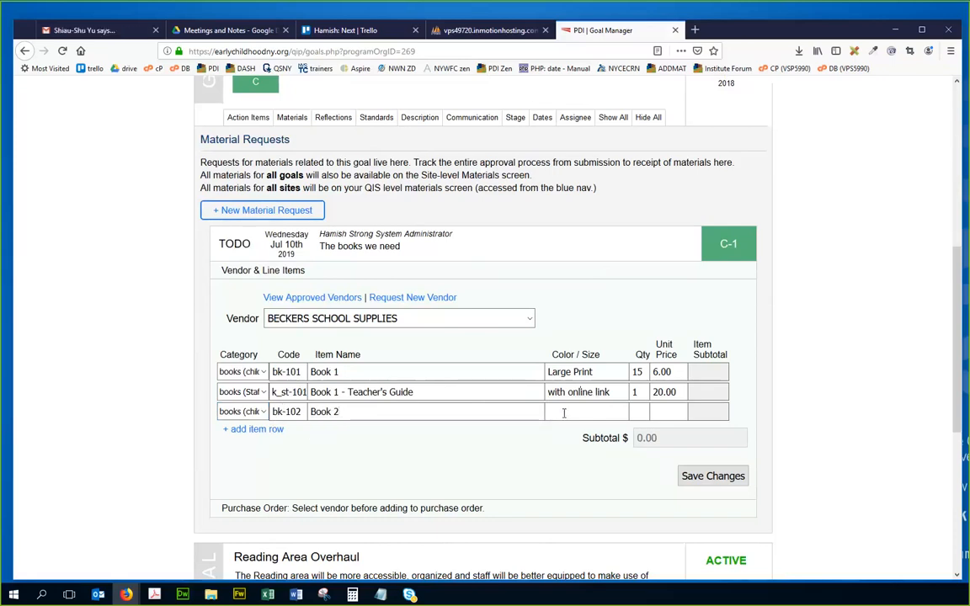
{"action": "type", "text": "Large Print"}
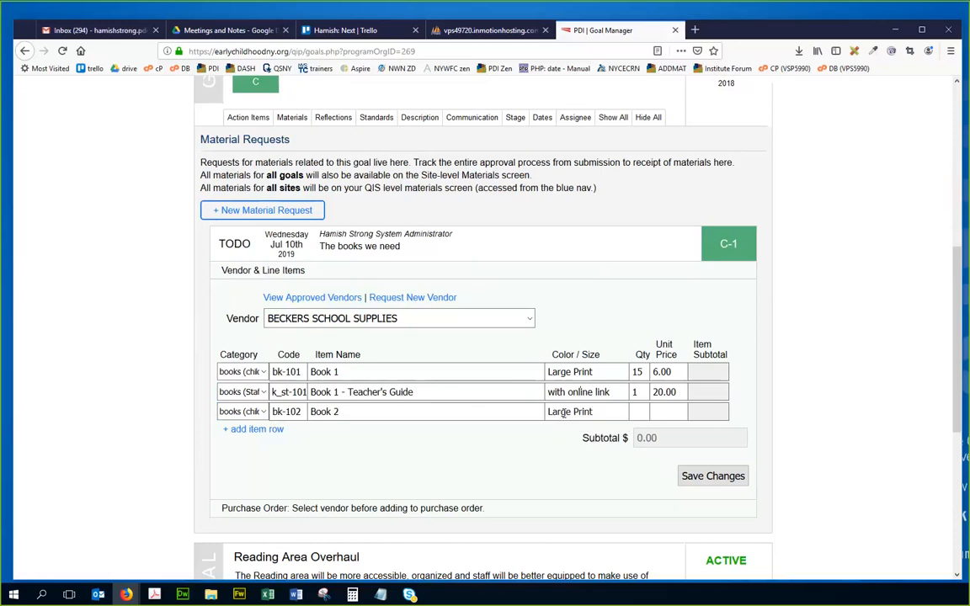
{"action": "key", "text": "Tab"}
{"action": "type", "text": "15"}
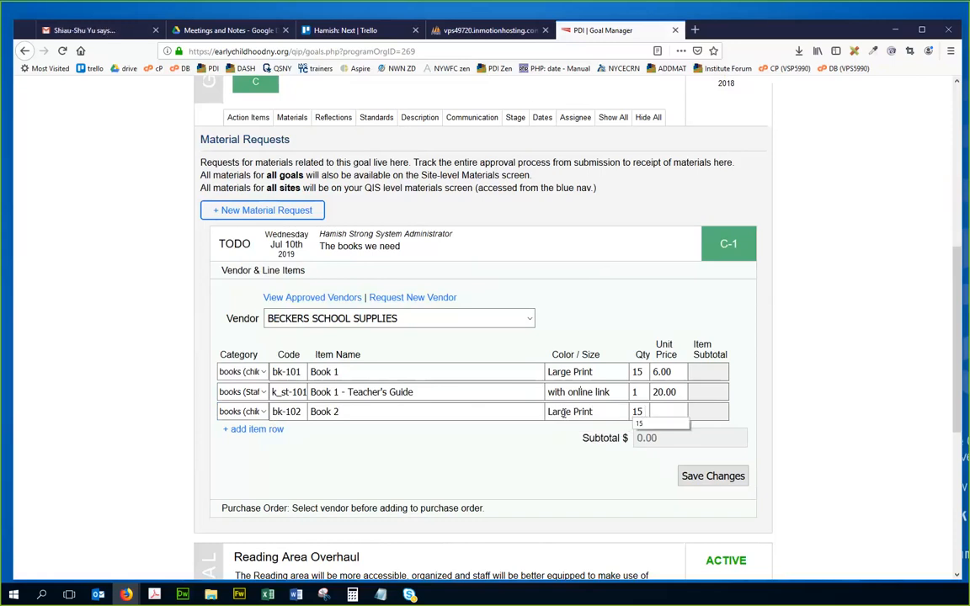
{"action": "key", "text": "Tab"}
{"action": "type", "text": "6.00"}
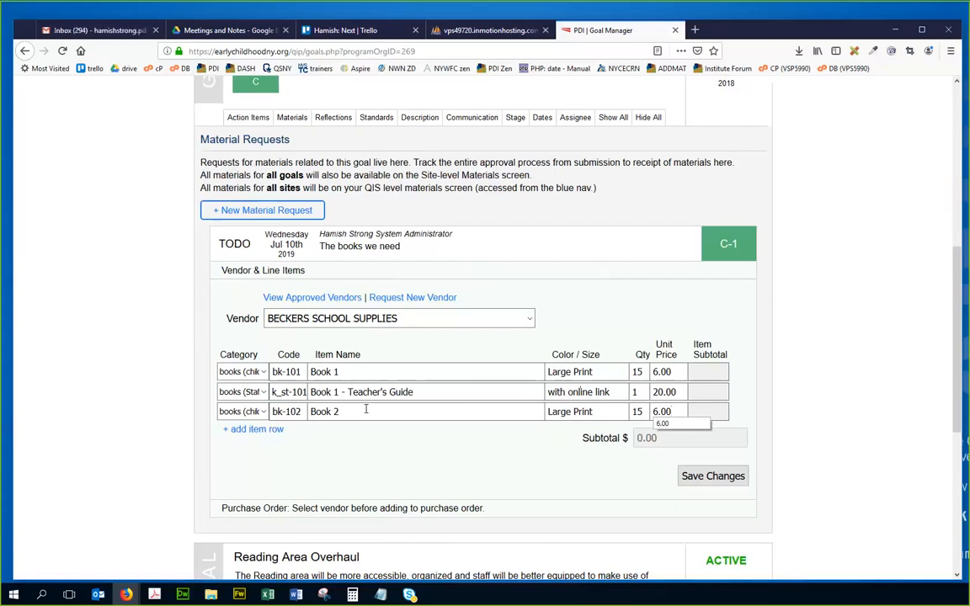
Add a fourth line item with category books (Staff/PD) and code bk_st-102
{"action": "left_click", "coordinate": [265, 431]}
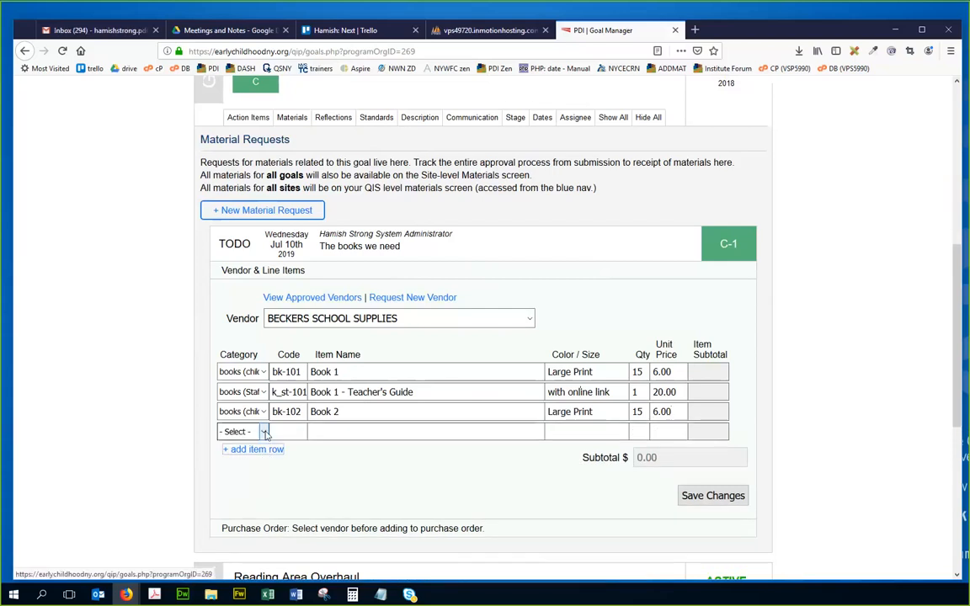
{"action": "left_click", "coordinate": [263, 431]}
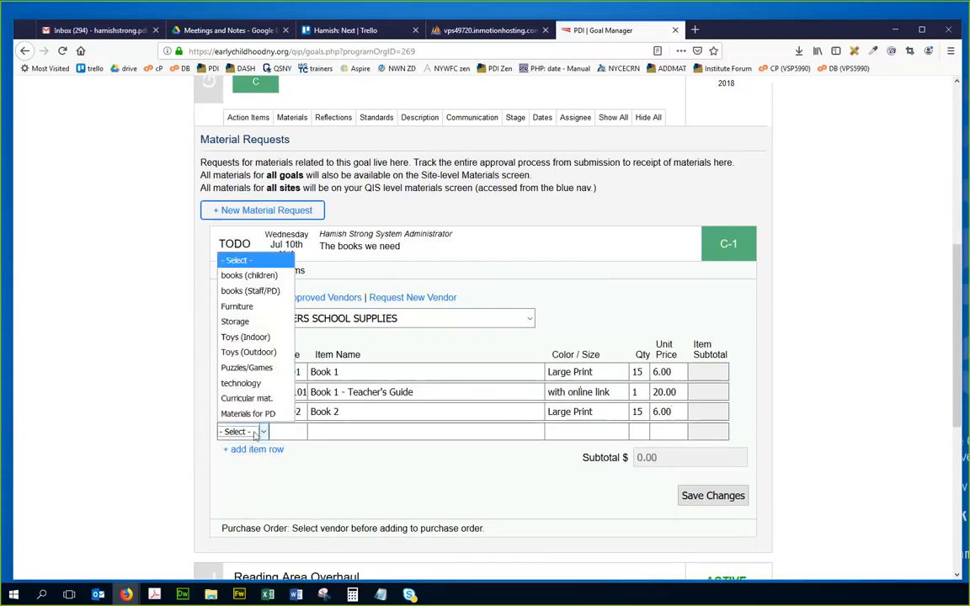
{"action": "left_click", "coordinate": [263, 290]}
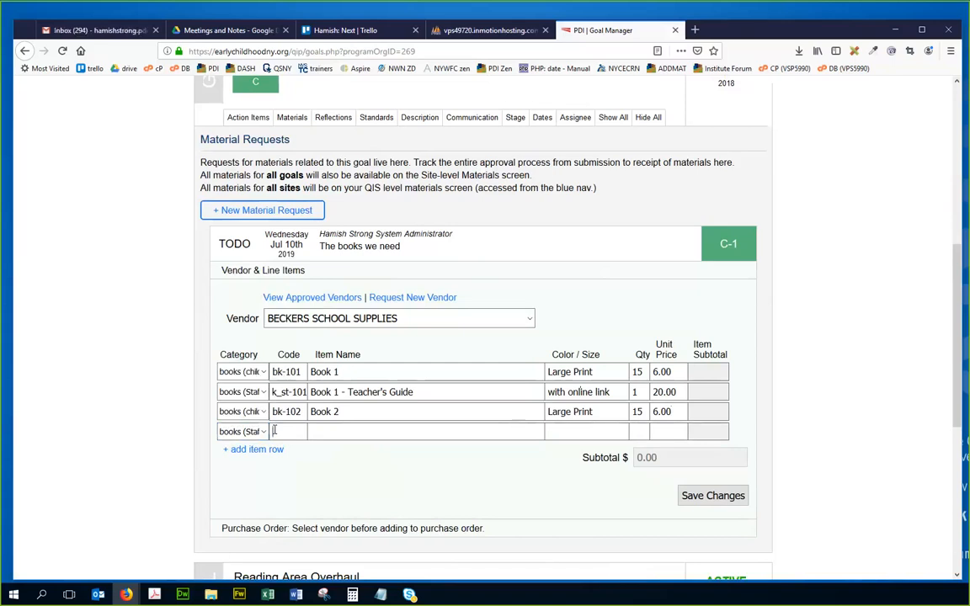
{"action": "type", "text": "bk"}
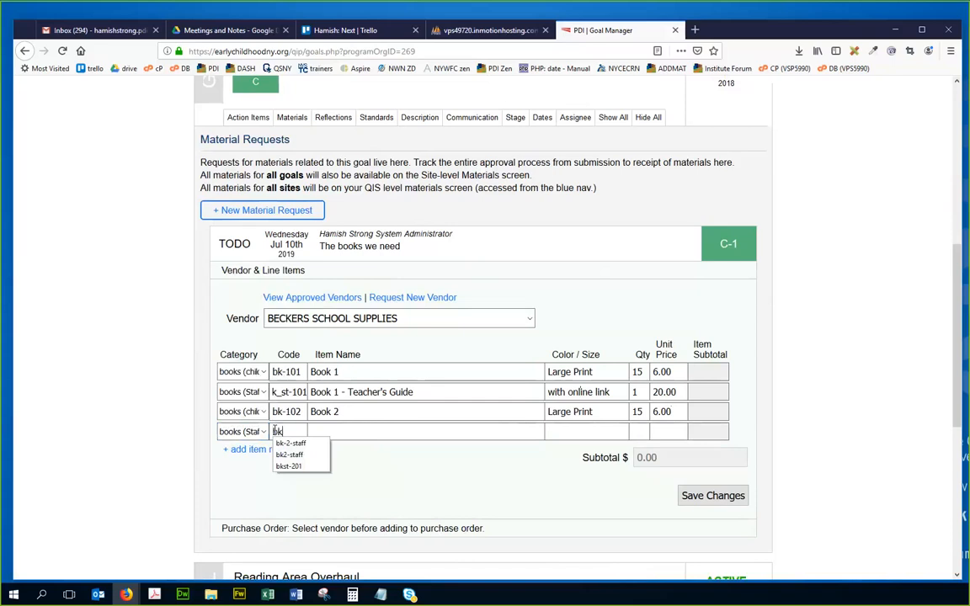
{"action": "type", "text": "_st-20"}
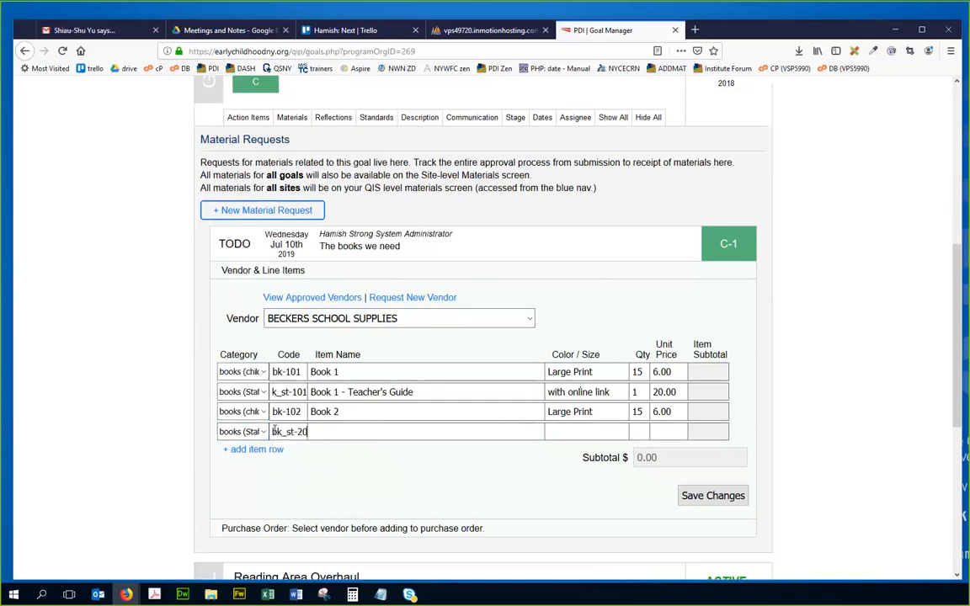
{"action": "type", "text": "1"}
{"action": "key", "text": "BackSpace"}
{"action": "key", "text": "BackSpace"}
{"action": "key", "text": "BackSpace"}
{"action": "key", "text": "BackSpace"}
{"action": "key", "text": "BackSpace"}
{"action": "key", "text": "BackSpace"}
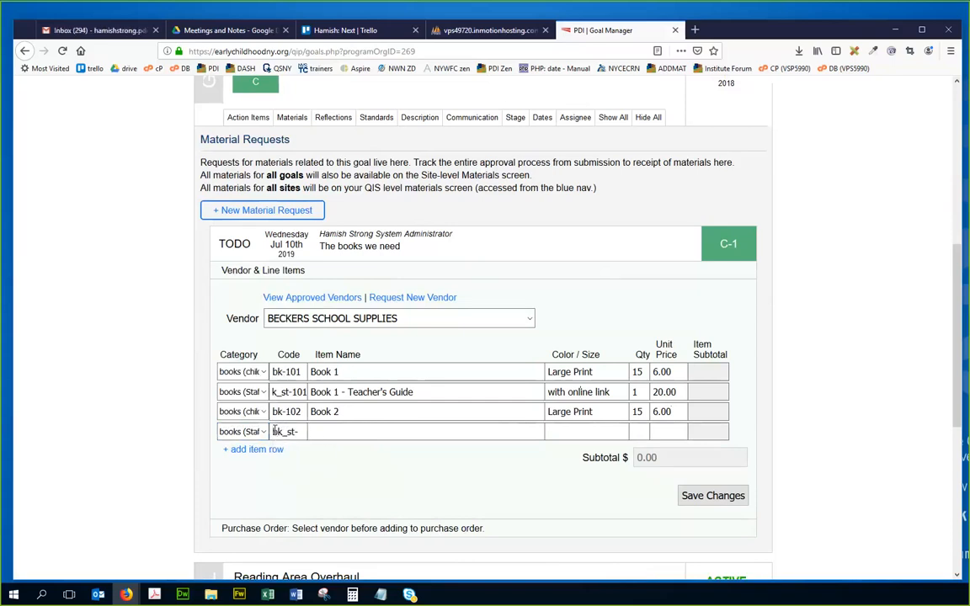
{"action": "type", "text": "st-102"}
Name the fourth line item "Book 2 - Teacher's Guide"
{"action": "left_click", "coordinate": [311, 431]}
{"action": "type", "text": "Book 2 "}
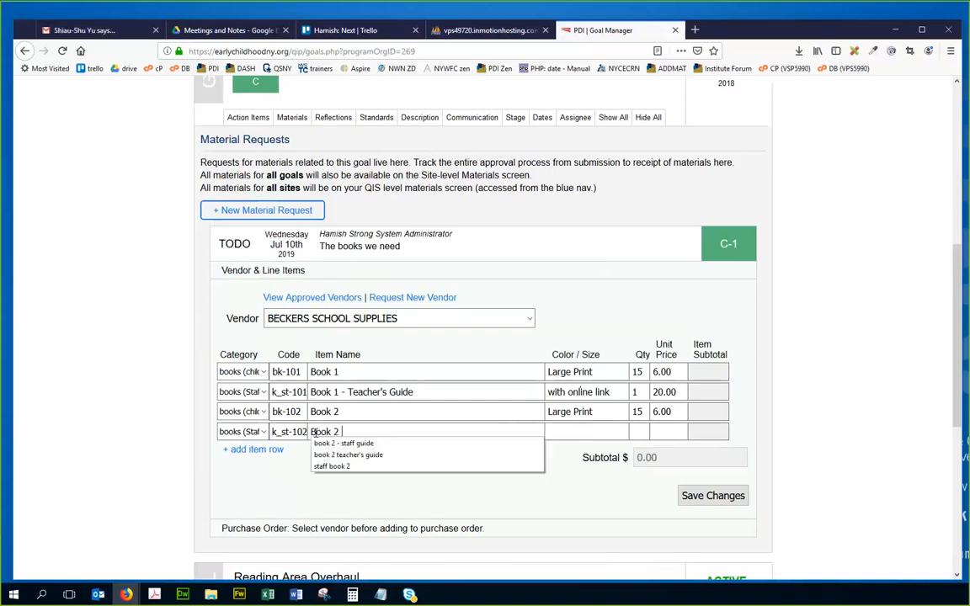
{"action": "type", "text": "- Teacher's"}
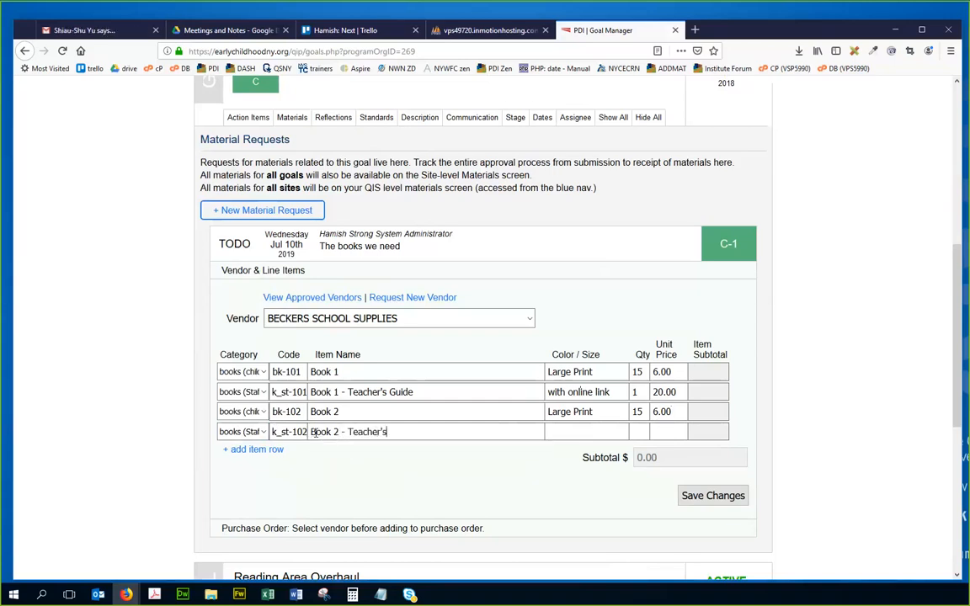
{"action": "type", "text": " Guide"}
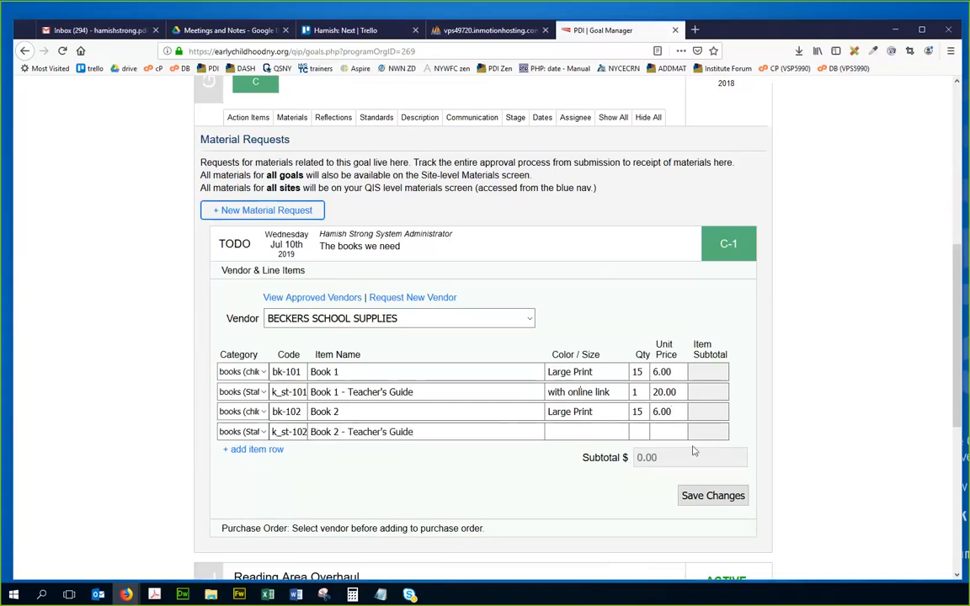
Give the Book 2 Teacher's Guide line item the color/size "with online link", quantity 1 and unit price 20.00
{"action": "left_click", "coordinate": [570, 432]}
{"action": "type", "text": "with"}
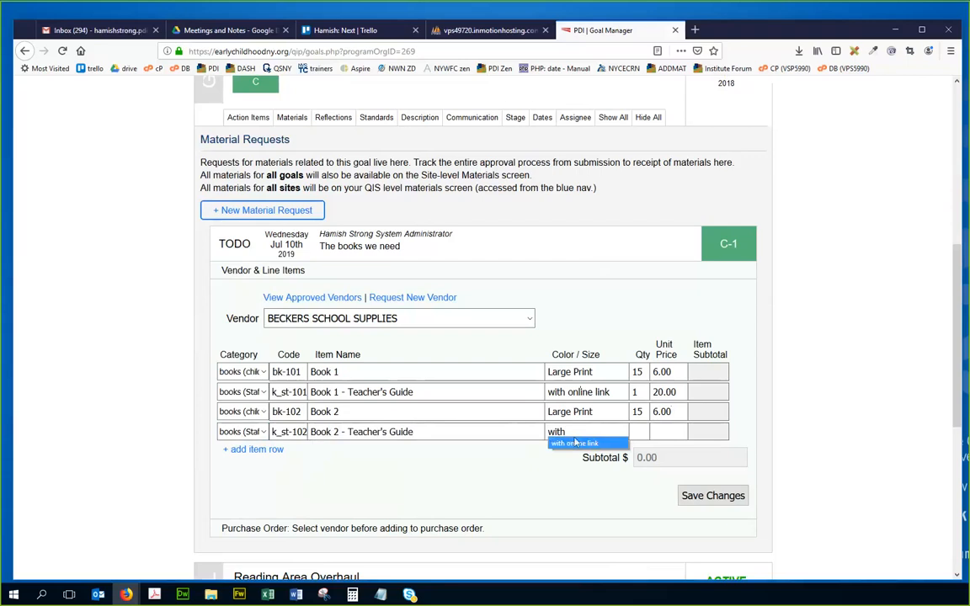
{"action": "left_click", "coordinate": [575, 443]}
{"action": "left_click", "coordinate": [639, 430]}
{"action": "type", "text": "1"}
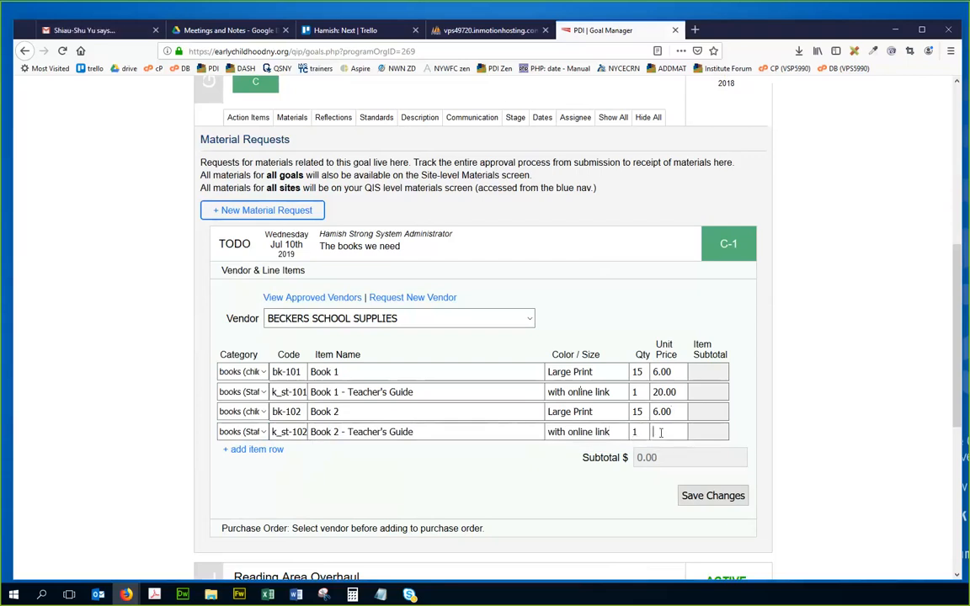
{"action": "left_click", "coordinate": [661, 431]}
{"action": "type", "text": "20.00"}
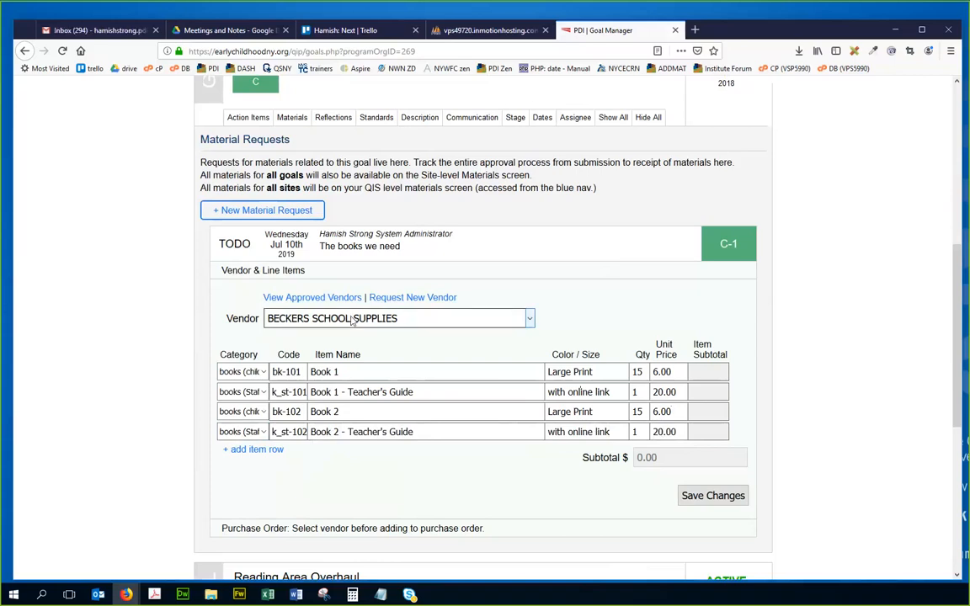
Save the request's vendor and line items, and review the saved entries with their subtotals
{"action": "left_click", "coordinate": [710, 496]}
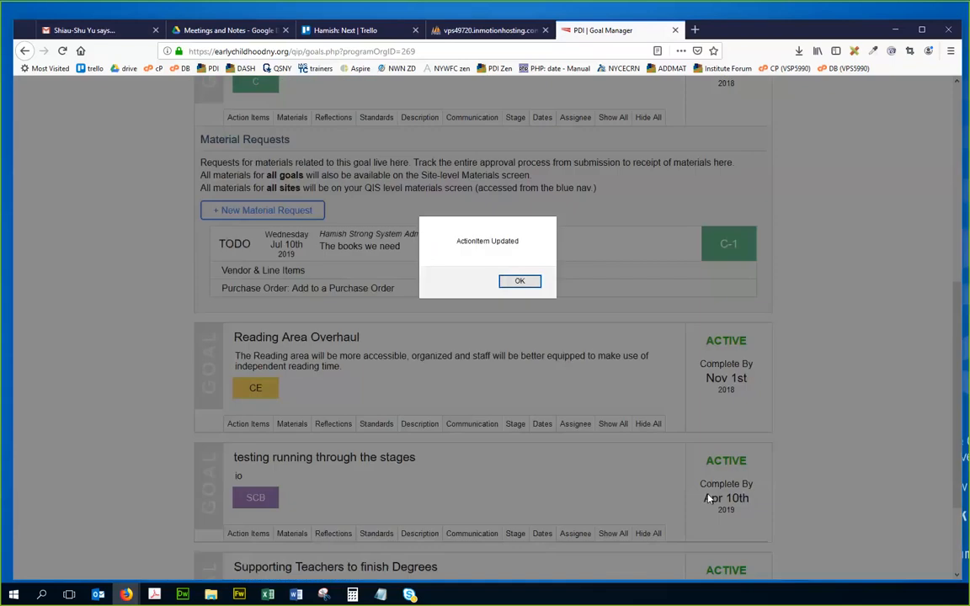
{"action": "left_click", "coordinate": [531, 284]}
{"action": "left_click", "coordinate": [350, 270]}
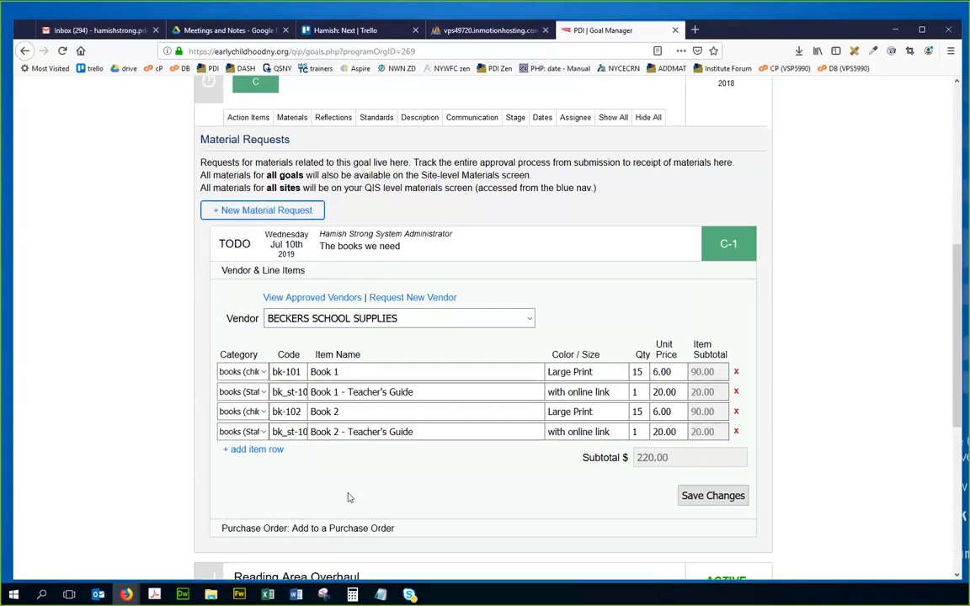
{"action": "left_click", "coordinate": [321, 268]}
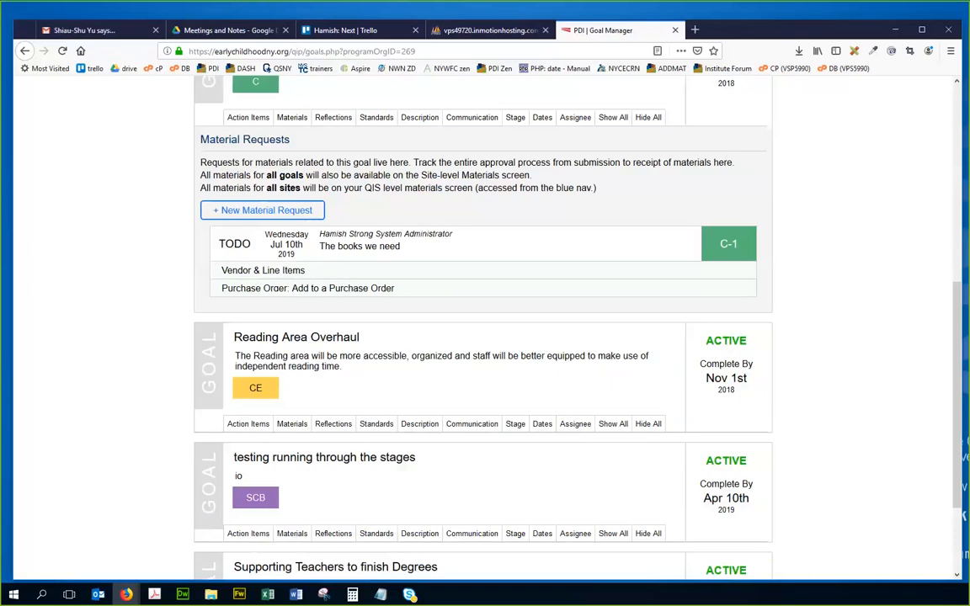
Create a new purchase order for vendor BECKERS SCHOOL SUPPLIES from the books material request
{"action": "left_click", "coordinate": [328, 290]}
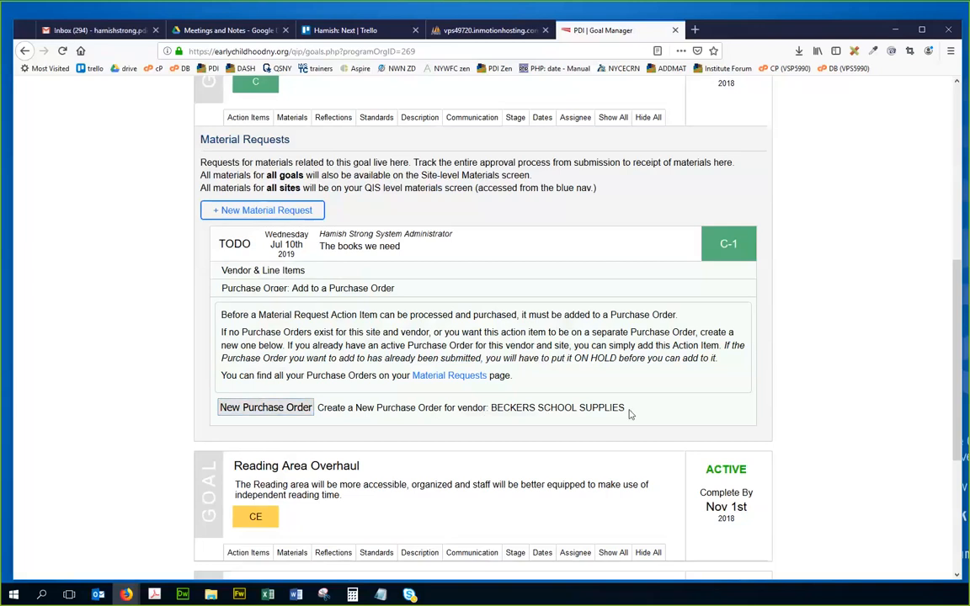
{"action": "left_click", "coordinate": [304, 411]}
{"action": "left_click", "coordinate": [518, 282]}
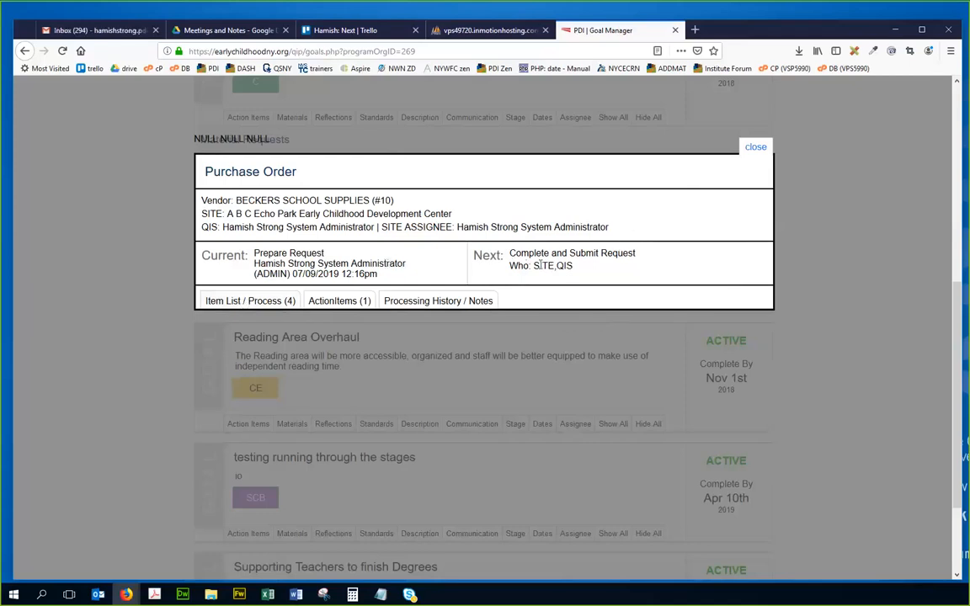
Open the purchase order's item list and enter 110 as Cost to QSNY and 110 as Cost to Program
{"action": "left_click", "coordinate": [251, 303]}
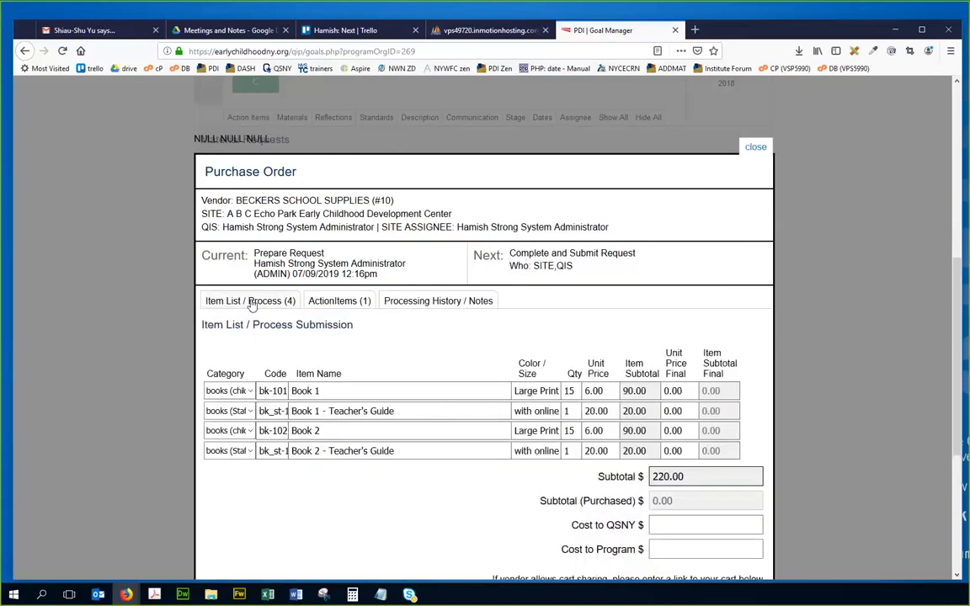
{"action": "scroll", "coordinate": [522, 396], "scroll_direction": "down", "scroll_amount": 1}
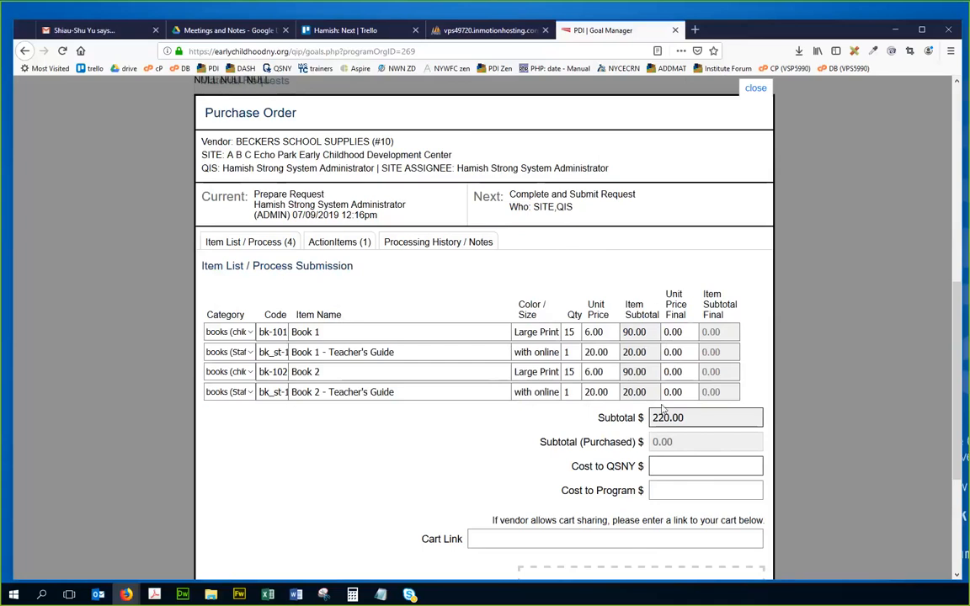
{"action": "left_click", "coordinate": [660, 464]}
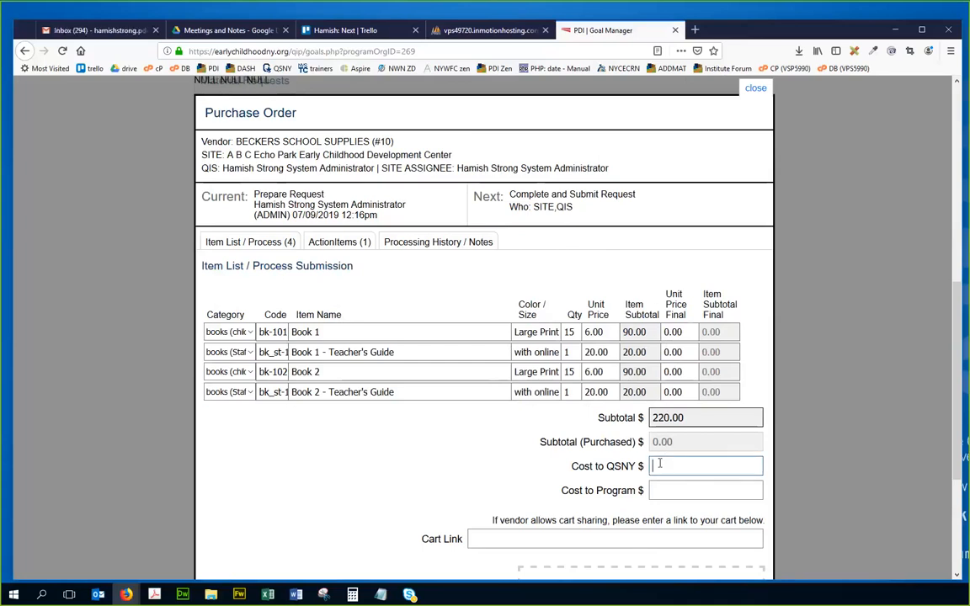
{"action": "type", "text": "110"}
{"action": "key", "text": "Tab"}
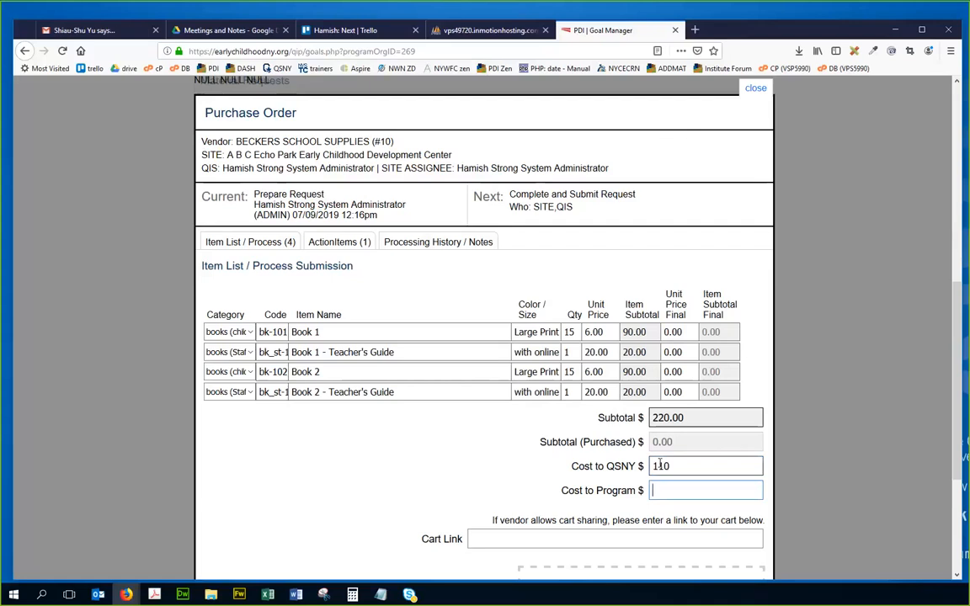
{"action": "type", "text": "110"}
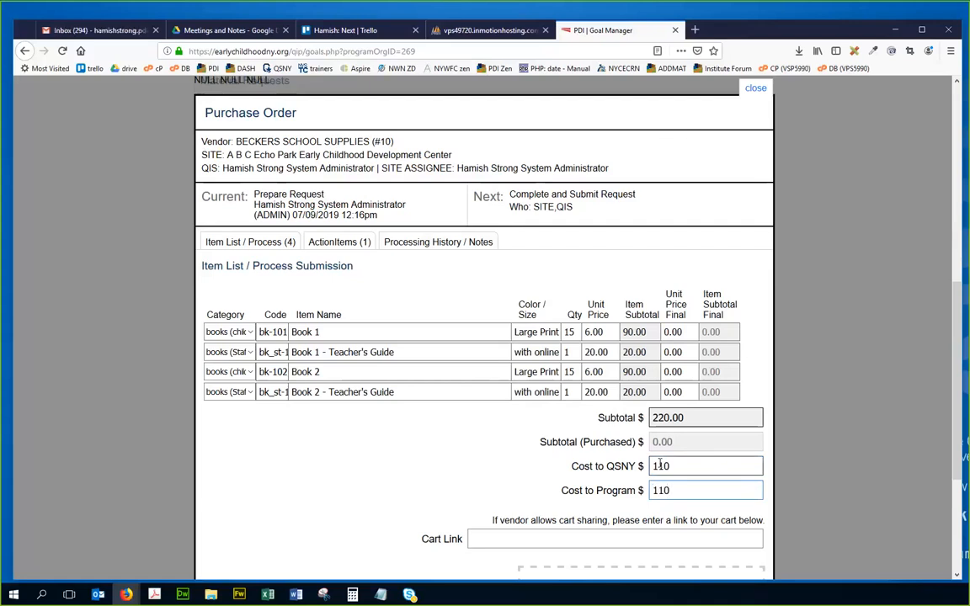
Clear the Cost to QSNY and Cost to Program amounts
{"action": "double_click", "coordinate": [681, 467]}
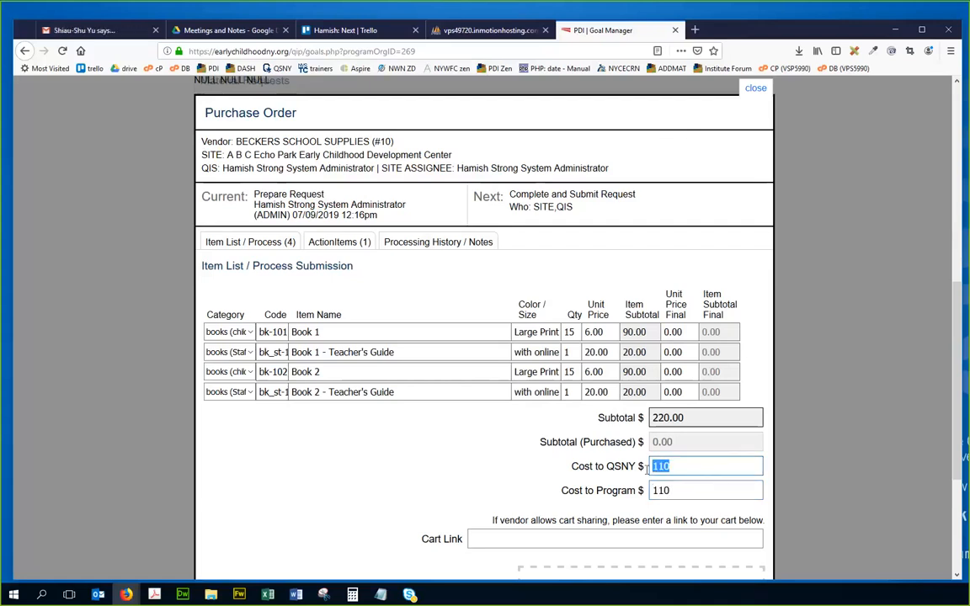
{"action": "key", "text": "BackSpace"}
{"action": "double_click", "coordinate": [674, 491]}
{"action": "key", "text": "BackSpace"}
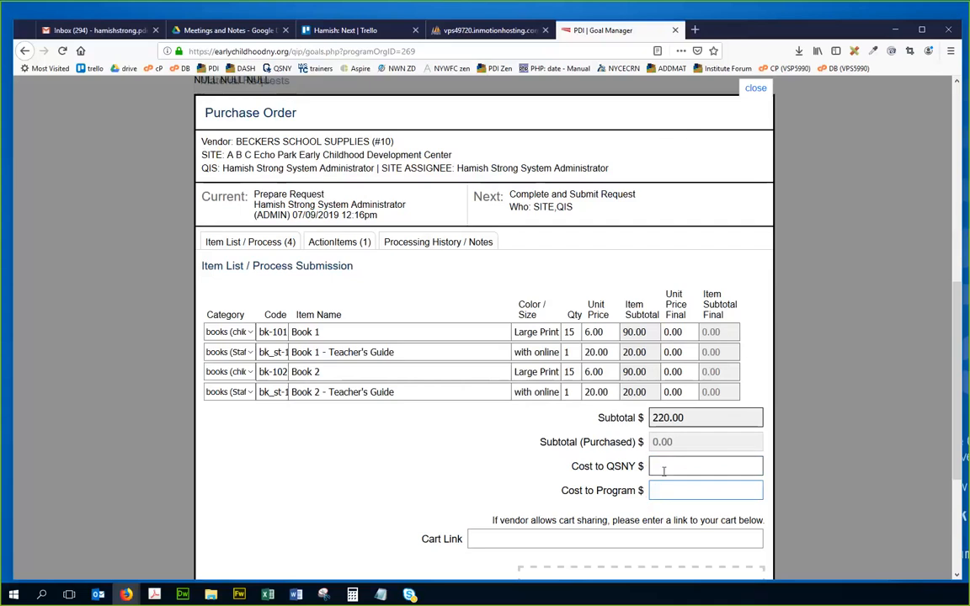
Examine the purchase order's cart link, cart image upload and request processing options
{"action": "scroll", "coordinate": [500, 423], "scroll_direction": "down", "scroll_amount": 3}
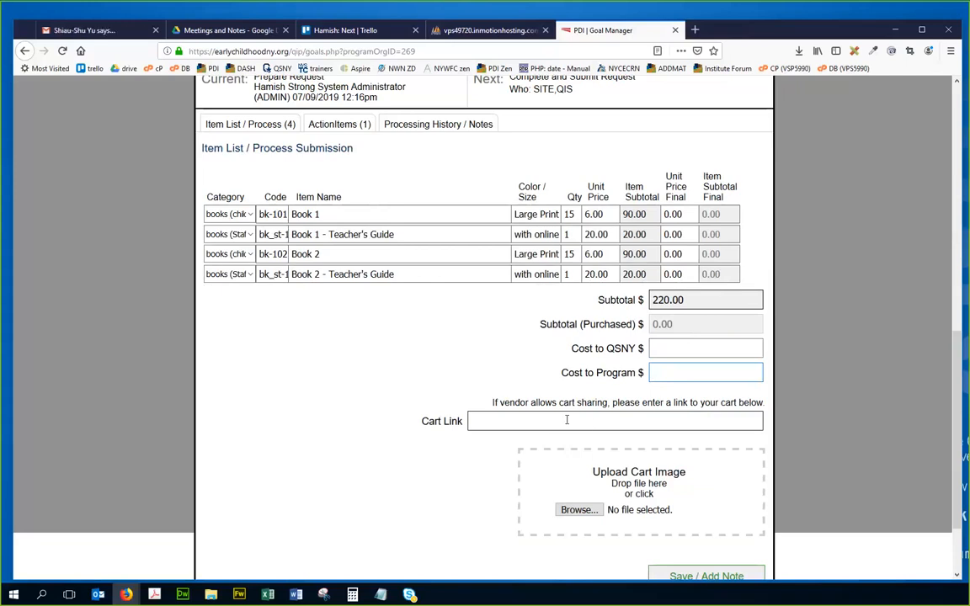
{"action": "scroll", "coordinate": [574, 417], "scroll_direction": "down", "scroll_amount": 2}
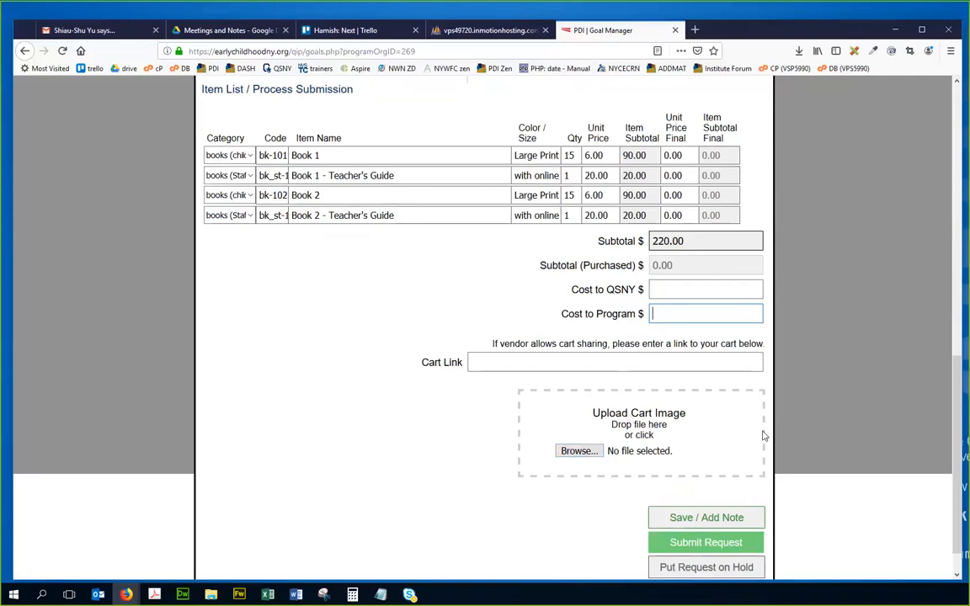
{"action": "scroll", "coordinate": [737, 422], "scroll_direction": "down", "scroll_amount": 2}
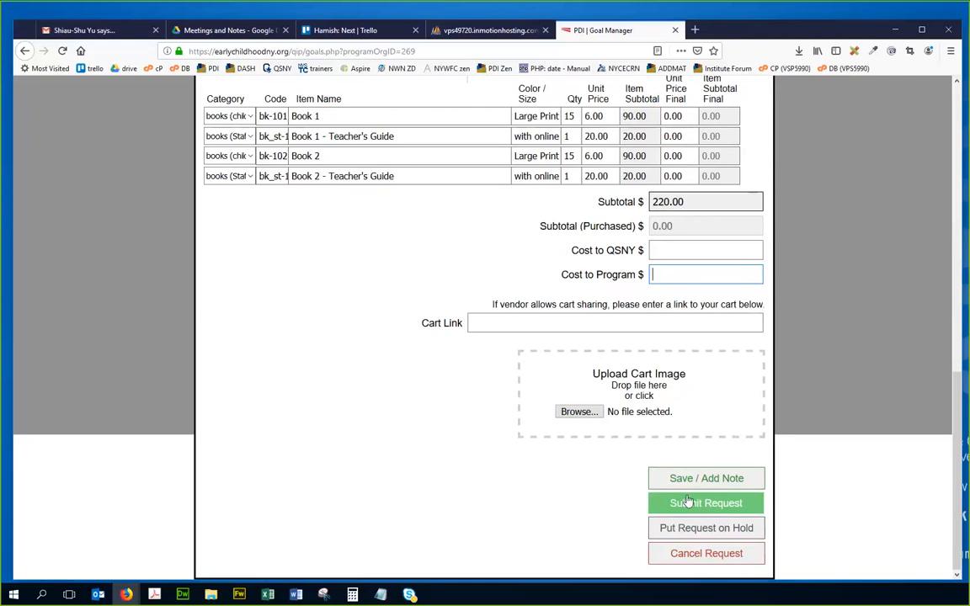
View the action items included in the purchase order, and close it to return to the goal's material requests
{"action": "scroll", "coordinate": [419, 419], "scroll_direction": "up", "scroll_amount": 1}
{"action": "scroll", "coordinate": [419, 418], "scroll_direction": "up", "scroll_amount": 3}
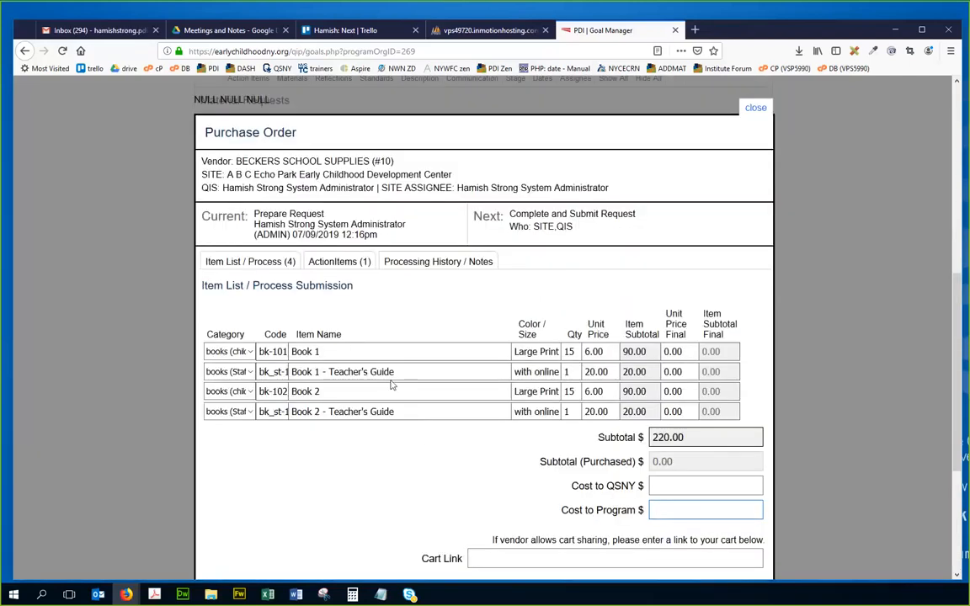
{"action": "left_click", "coordinate": [357, 263]}
{"action": "left_click", "coordinate": [288, 263]}
{"action": "left_click", "coordinate": [368, 268]}
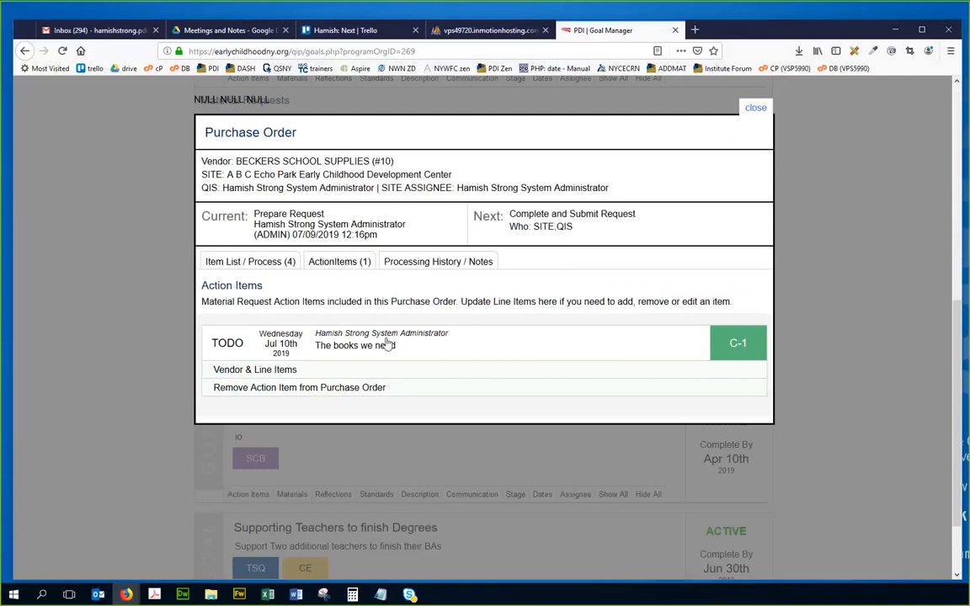
{"action": "left_click", "coordinate": [754, 109]}
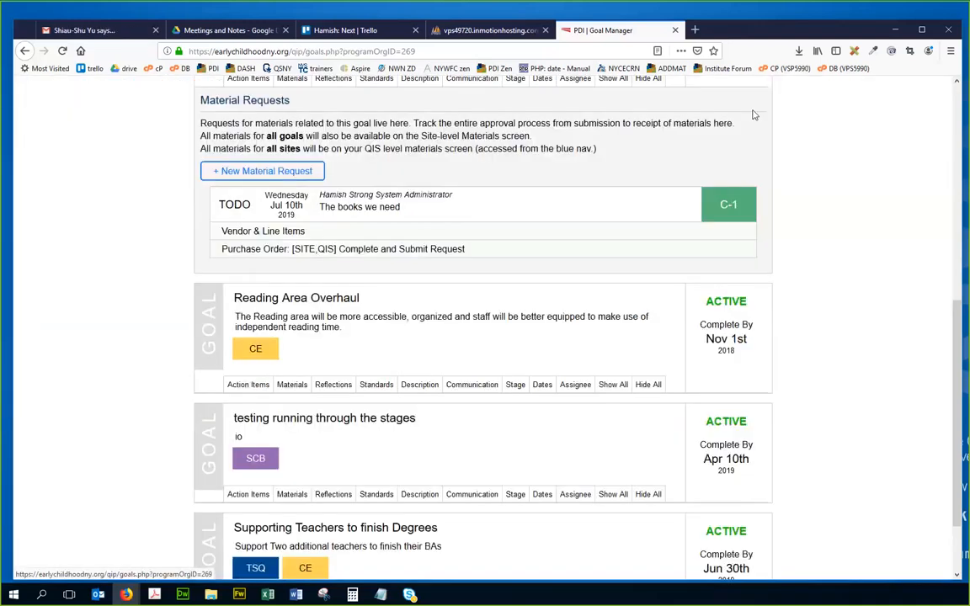
{"action": "scroll", "coordinate": [404, 244], "scroll_direction": "up", "scroll_amount": 3}
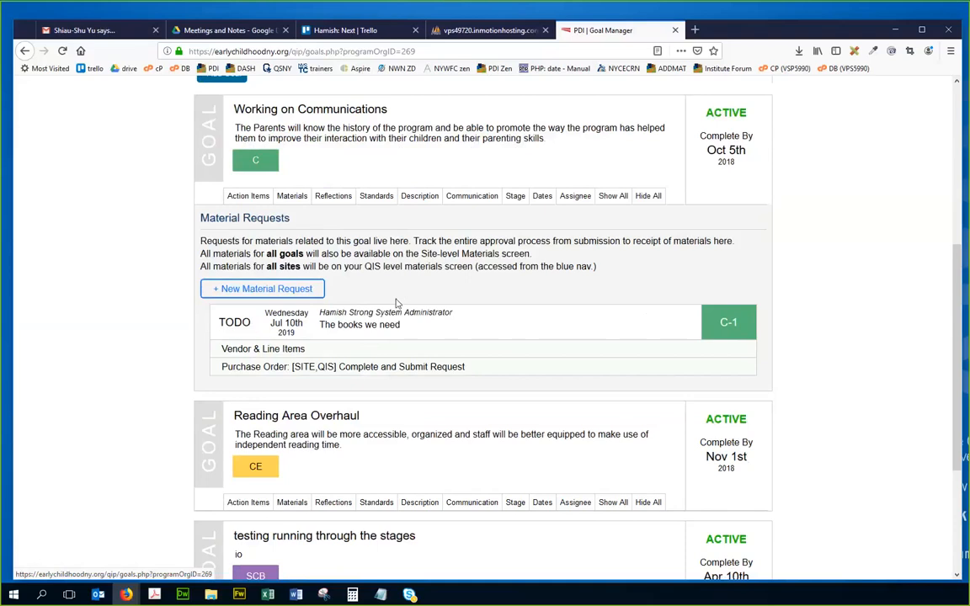
Collapse and redisplay the material requests of the Working on Communications goal
{"action": "scroll", "coordinate": [390, 311], "scroll_direction": "up", "scroll_amount": 3}
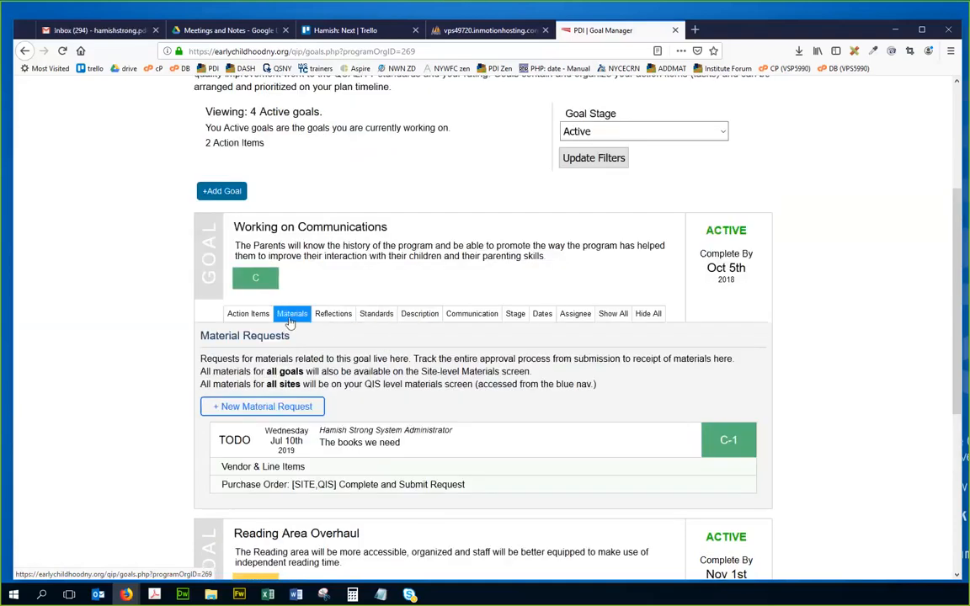
{"action": "left_click", "coordinate": [290, 318]}
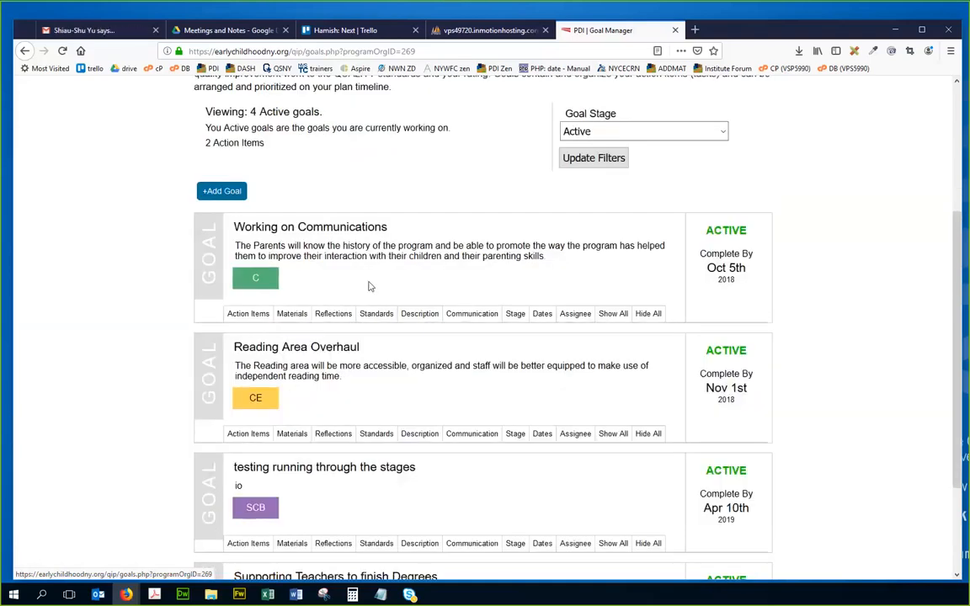
{"action": "scroll", "coordinate": [368, 284], "scroll_direction": "up", "scroll_amount": 1}
{"action": "scroll", "coordinate": [368, 284], "scroll_direction": "up", "scroll_amount": 1}
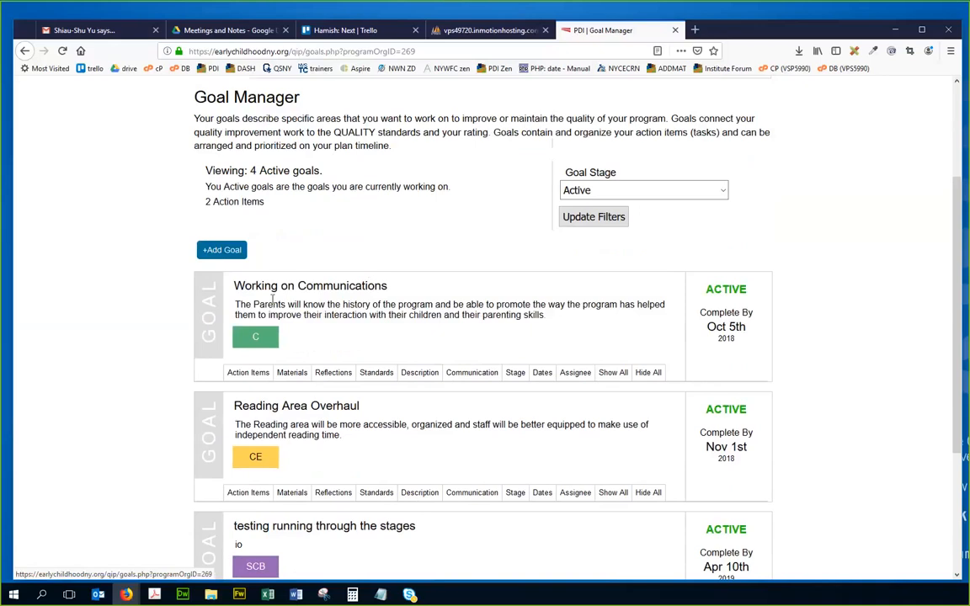
{"action": "left_click", "coordinate": [291, 373]}
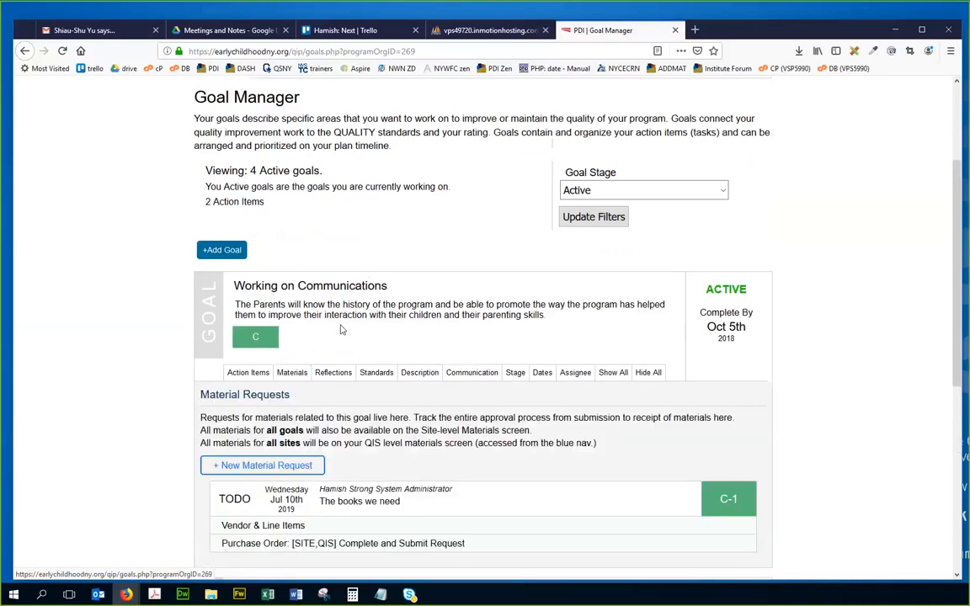
{"action": "scroll", "coordinate": [345, 318], "scroll_direction": "down", "scroll_amount": 3}
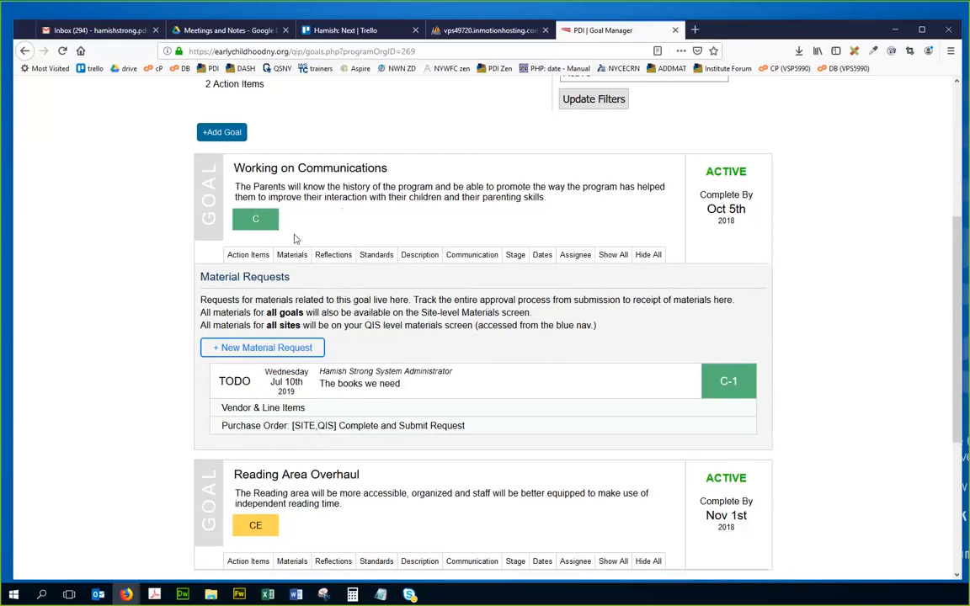
Open the books request's purchase order and review the vendor and line items of its included action item
{"action": "left_click", "coordinate": [323, 380]}
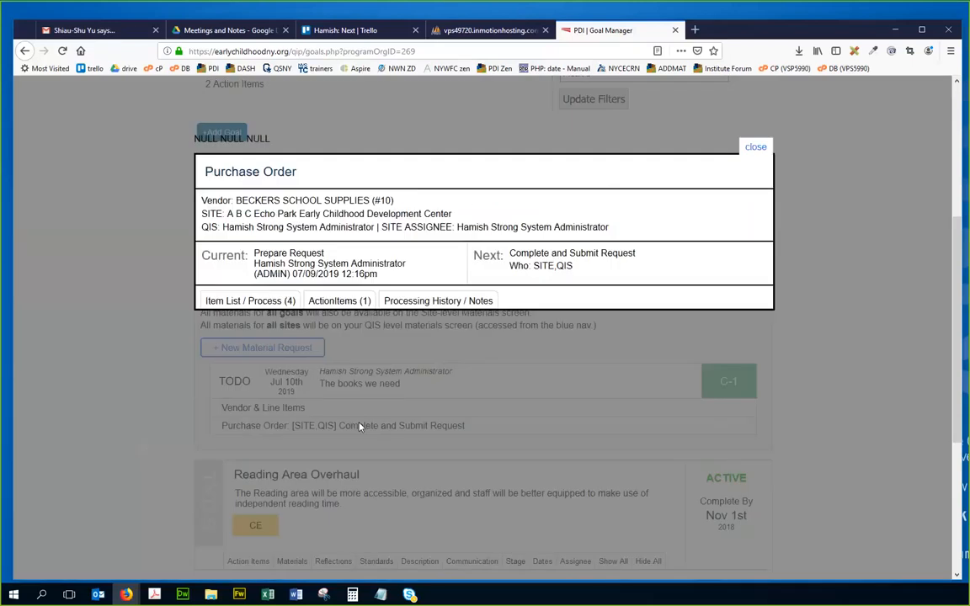
{"action": "left_click", "coordinate": [336, 301]}
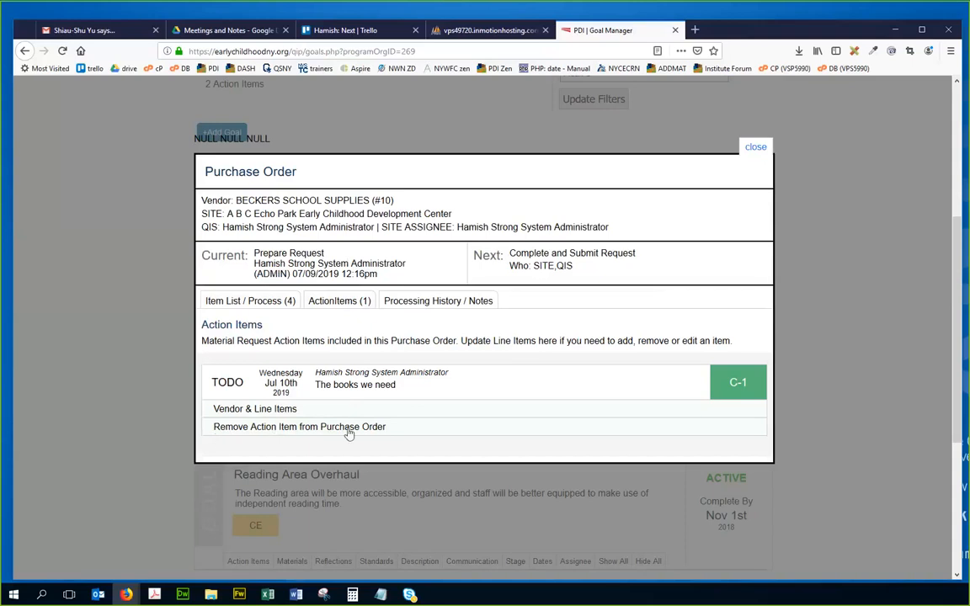
{"action": "left_click", "coordinate": [394, 411]}
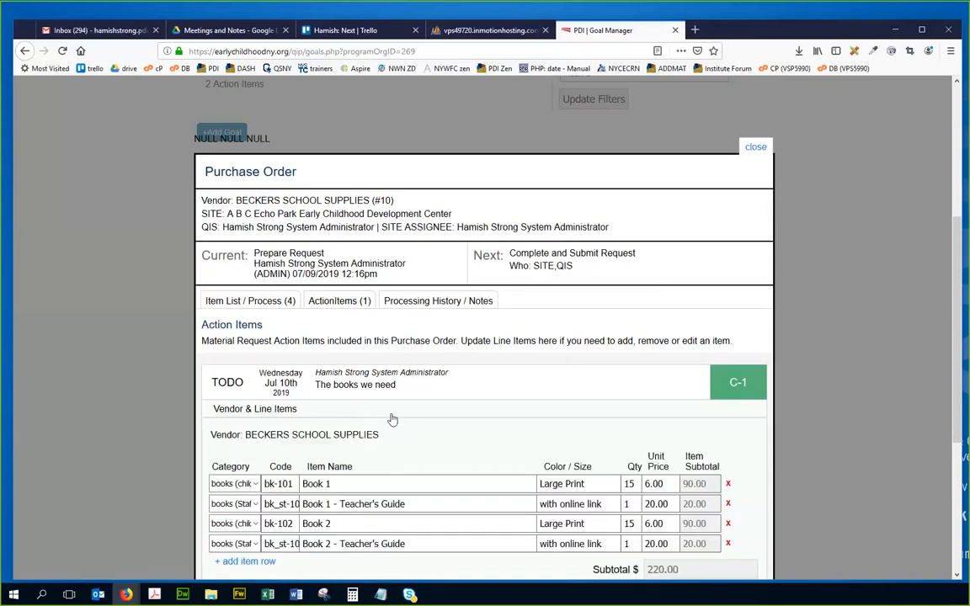
{"action": "scroll", "coordinate": [549, 401], "scroll_direction": "down", "scroll_amount": 2}
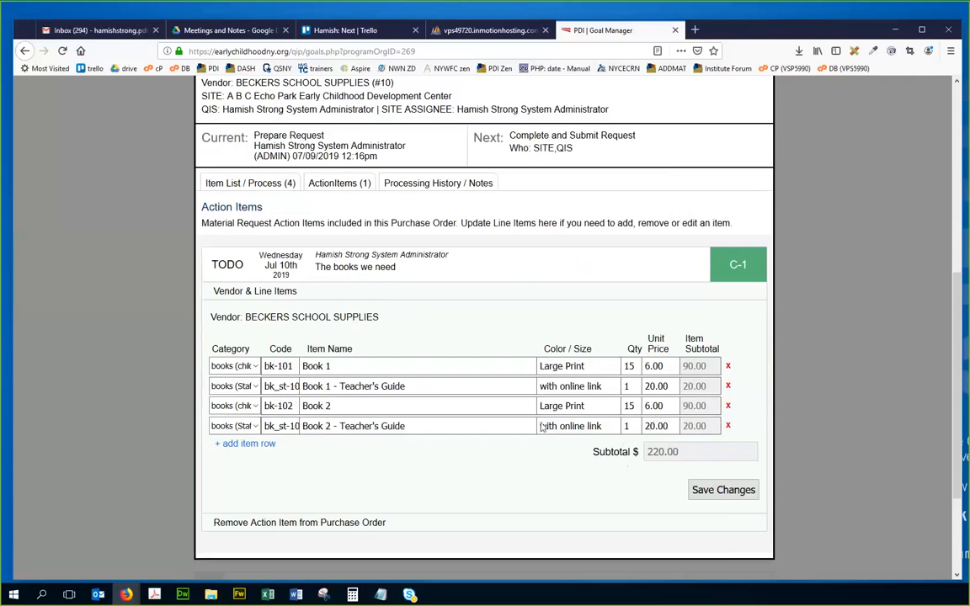
{"action": "left_click", "coordinate": [319, 291]}
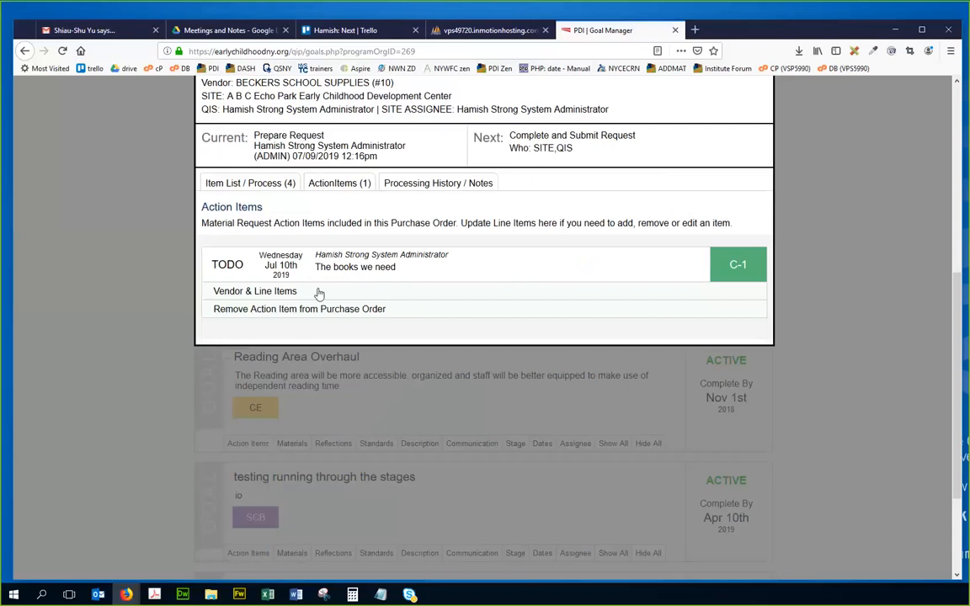
Compare the purchase order's item list with the line items of its books action item
{"action": "left_click", "coordinate": [246, 183]}
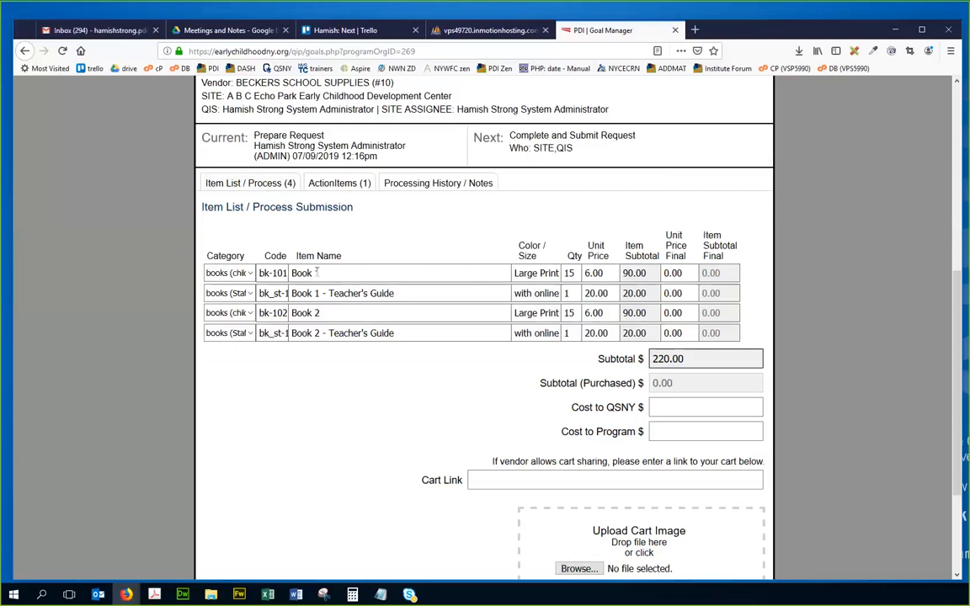
{"action": "left_click", "coordinate": [362, 183]}
{"action": "left_click", "coordinate": [329, 291]}
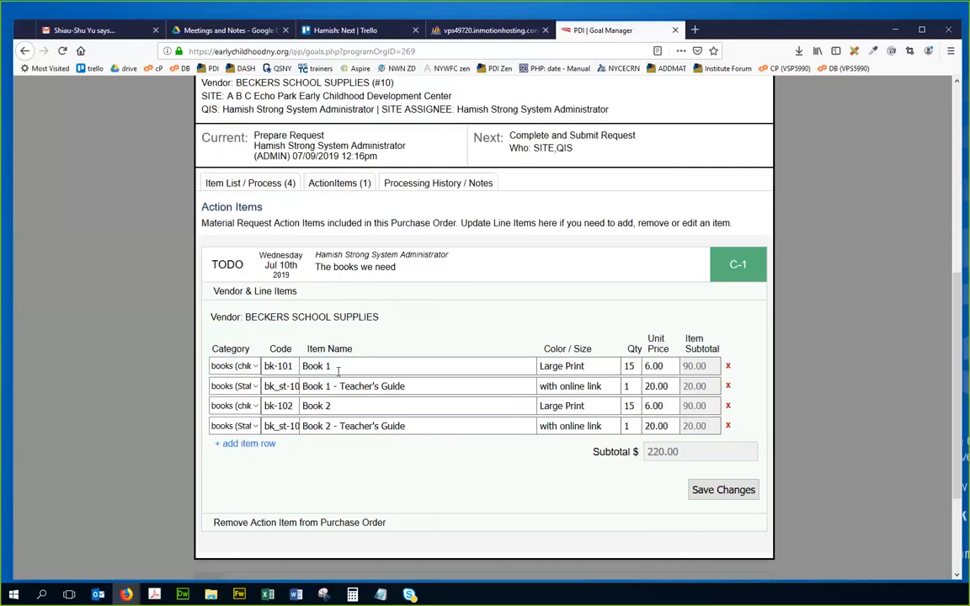
{"action": "left_click", "coordinate": [324, 294]}
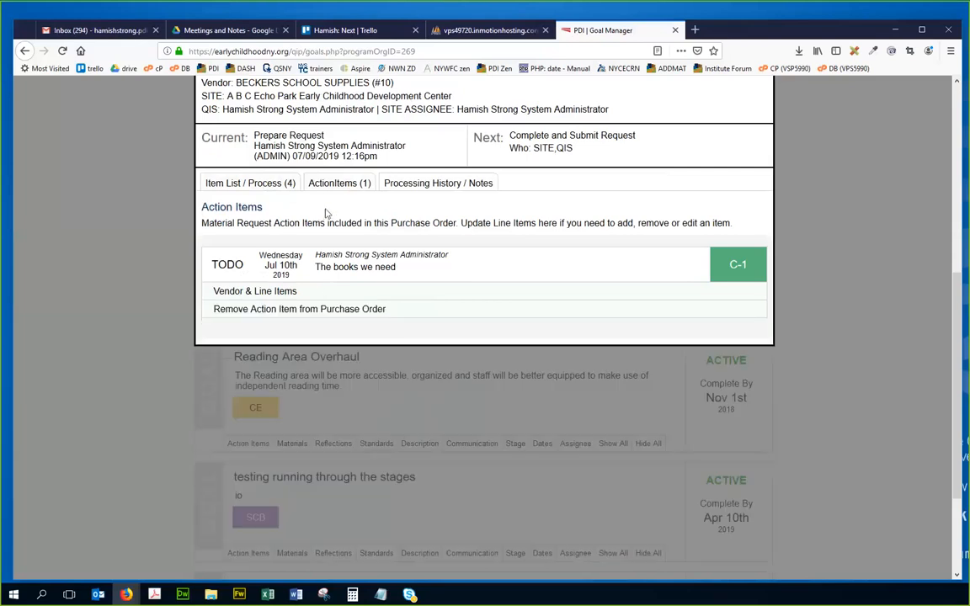
Close the purchase order and collapse the Working on Communications goal's material requests
{"action": "left_click", "coordinate": [324, 183]}
{"action": "scroll", "coordinate": [498, 248], "scroll_direction": "up", "scroll_amount": 3}
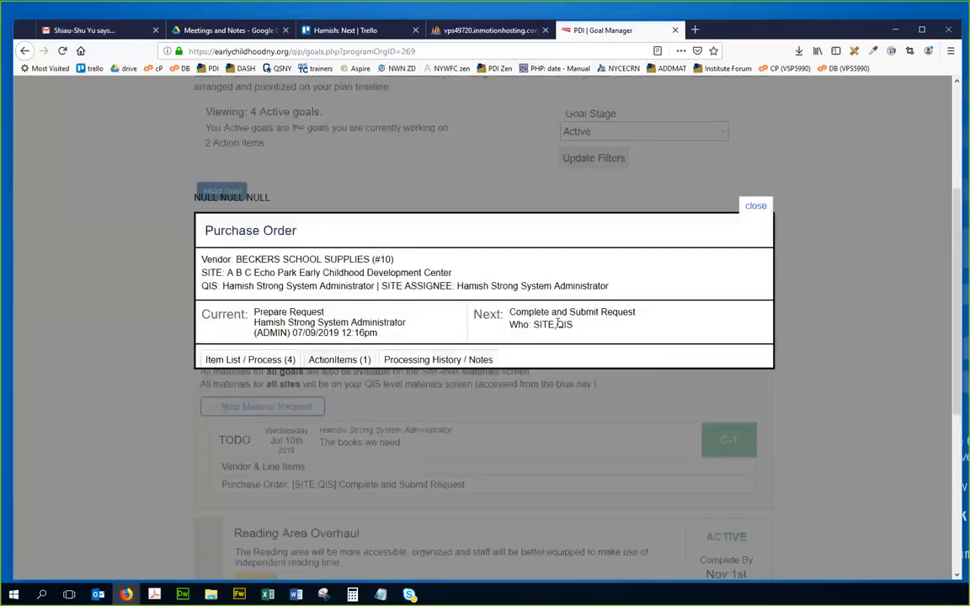
{"action": "left_click", "coordinate": [754, 214]}
{"action": "left_click", "coordinate": [294, 317]}
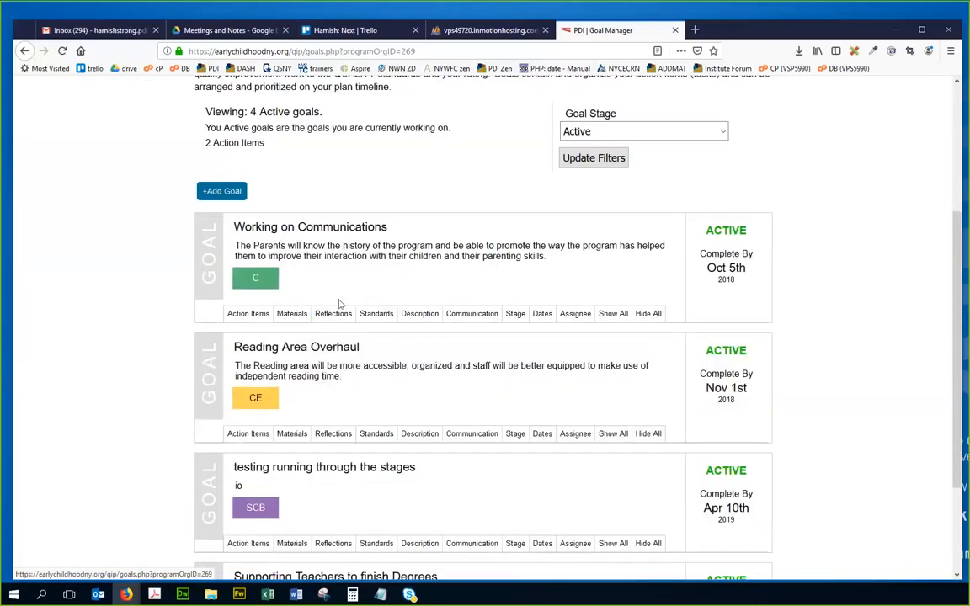
Start a new material request under the Reading Area Overhaul goal, with "Reading Lamps for the Reading Area" as the material requested
{"action": "scroll", "coordinate": [339, 303], "scroll_direction": "down", "scroll_amount": 1}
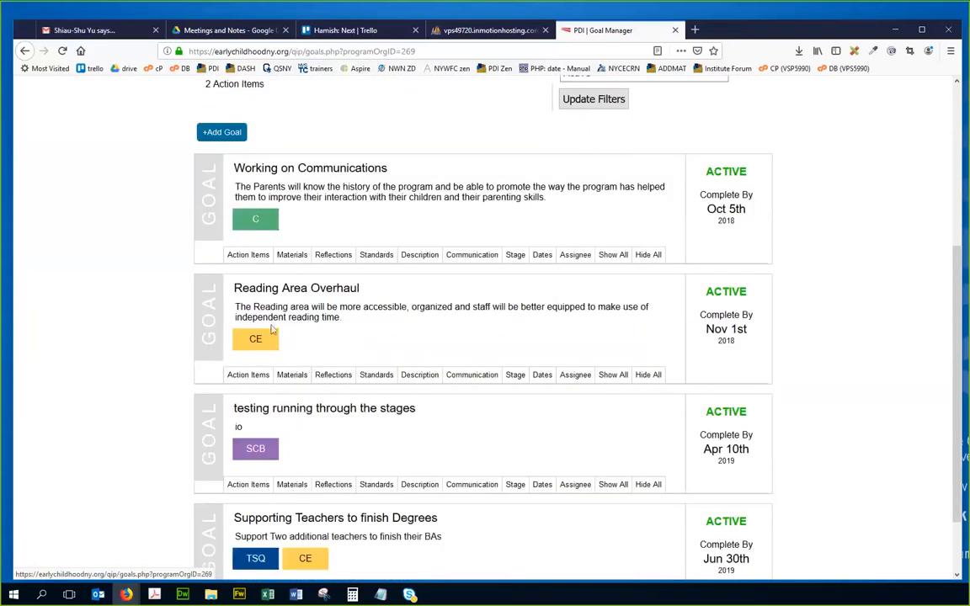
{"action": "left_click", "coordinate": [294, 375]}
{"action": "scroll", "coordinate": [371, 381], "scroll_direction": "down", "scroll_amount": 2}
{"action": "left_click", "coordinate": [304, 351]}
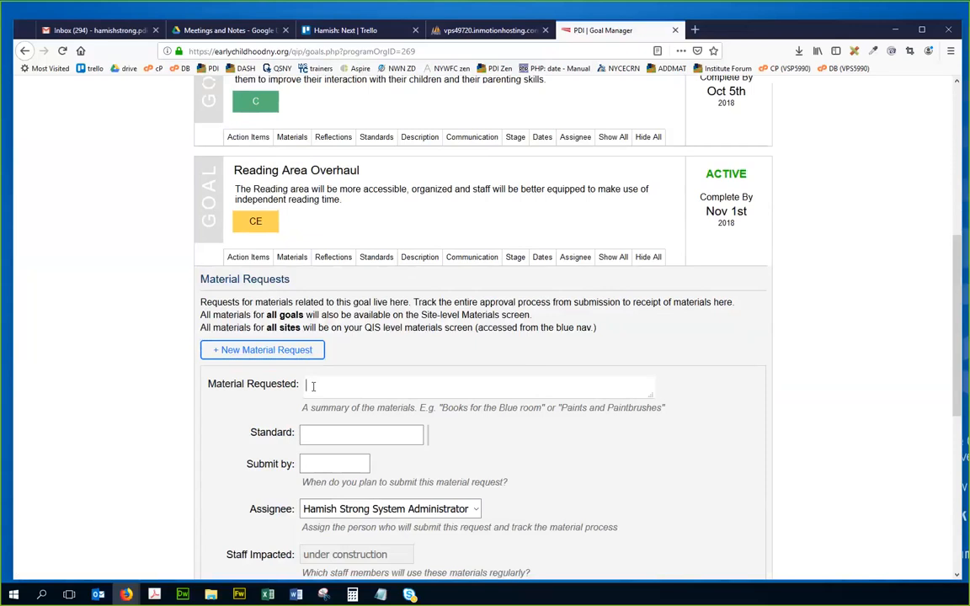
{"action": "type", "text": "Reading"}
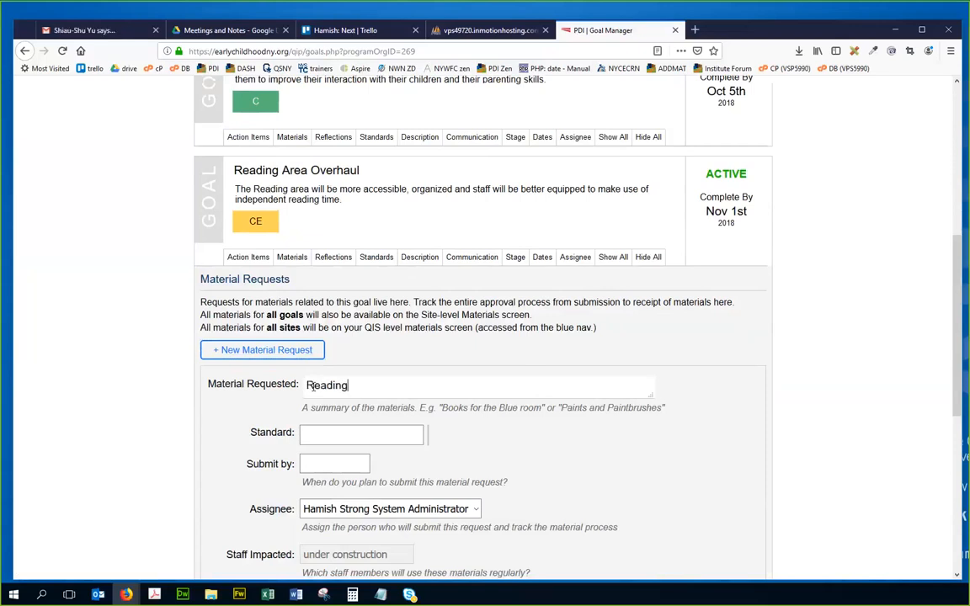
{"action": "type", "text": " Lamps for the REadin"}
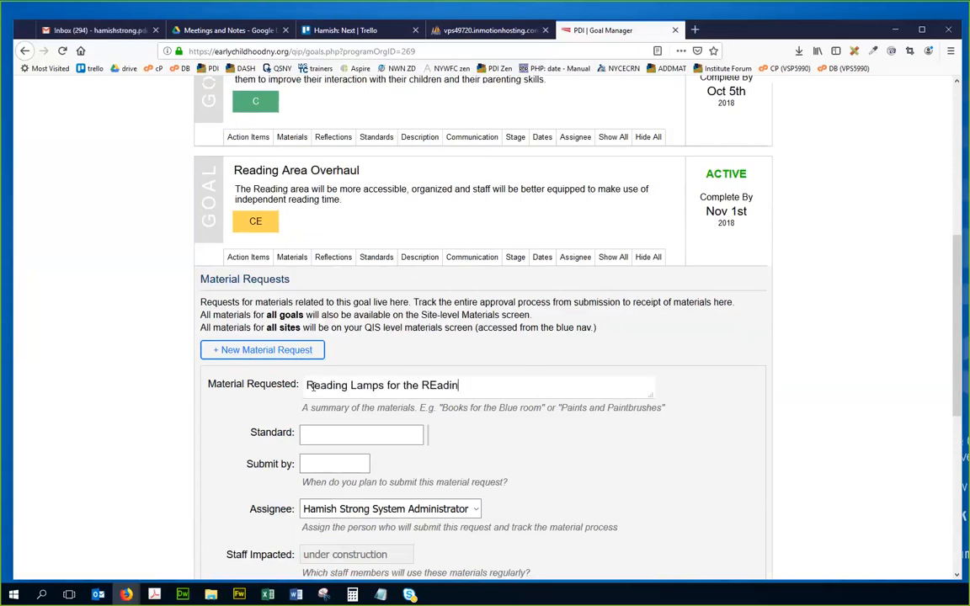
{"action": "type", "text": "g Area"}
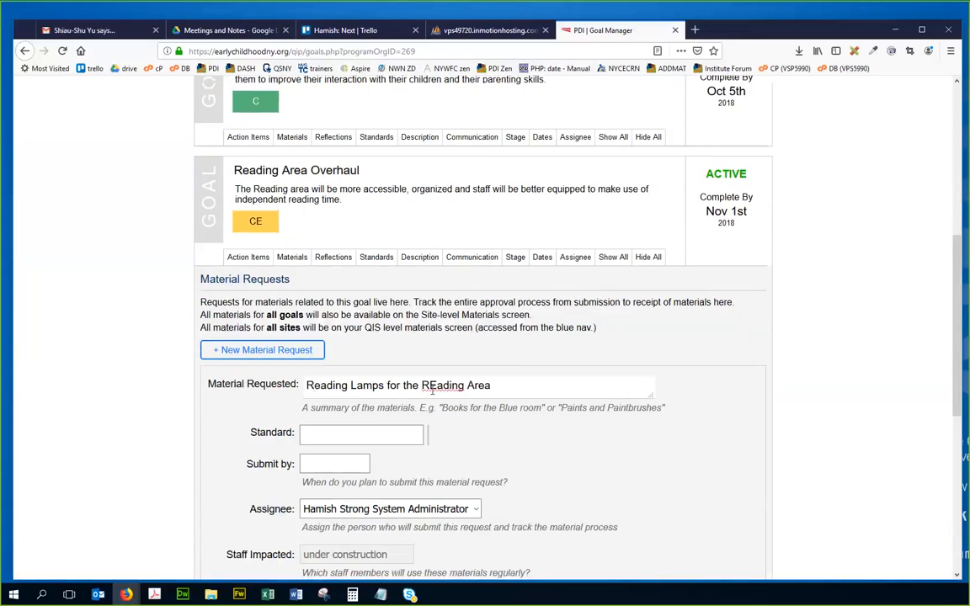
{"action": "left_click", "coordinate": [439, 385]}
{"action": "key", "text": "BackSpace"}
{"action": "type", "text": "e"}
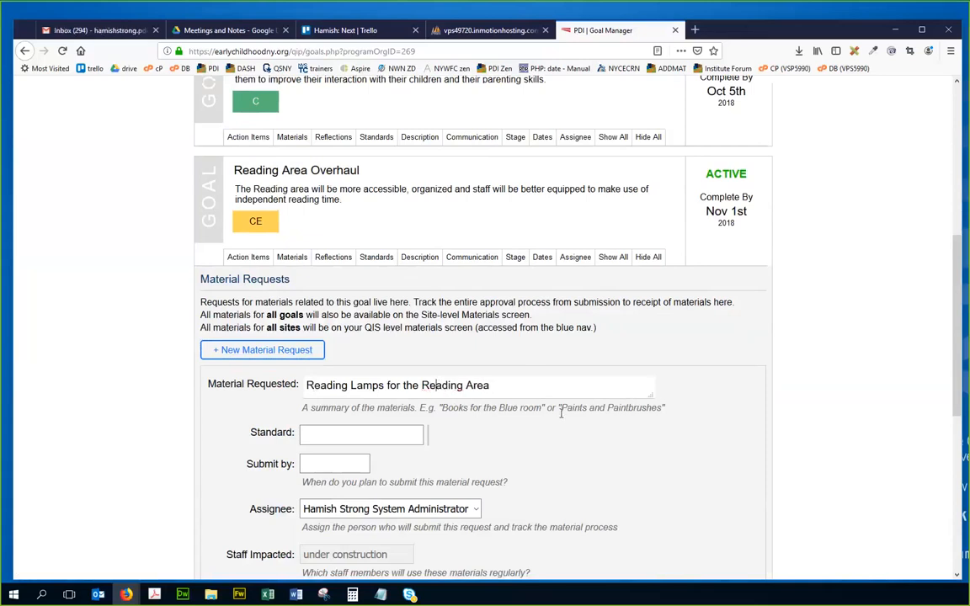
Set the request's standard to CE-3-5 Independent ERS assessment and its submit-by date to 07/10/2019
{"action": "left_click", "coordinate": [346, 432]}
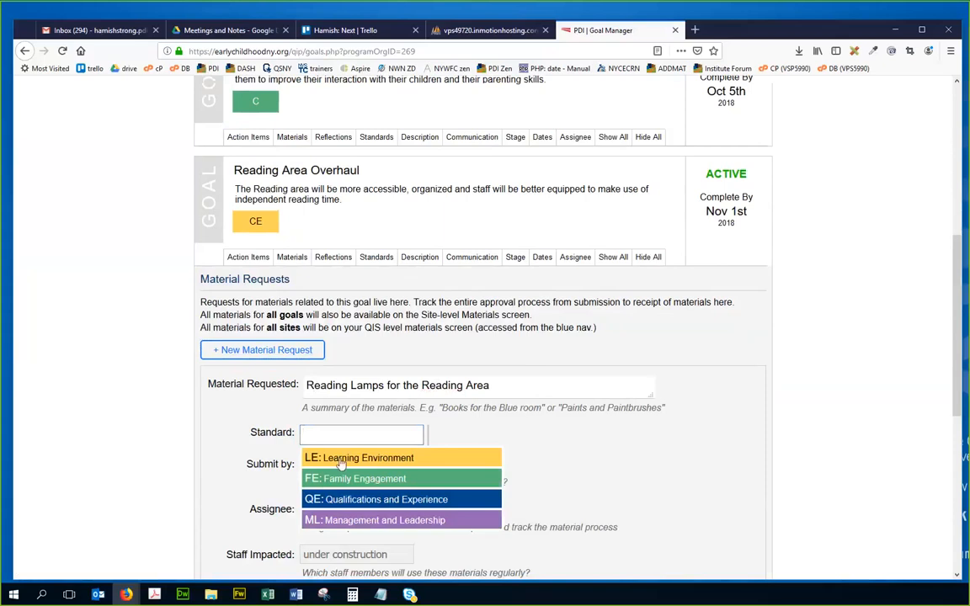
{"action": "scroll", "coordinate": [345, 488], "scroll_direction": "down", "scroll_amount": 2}
{"action": "type", "text": "CE-"}
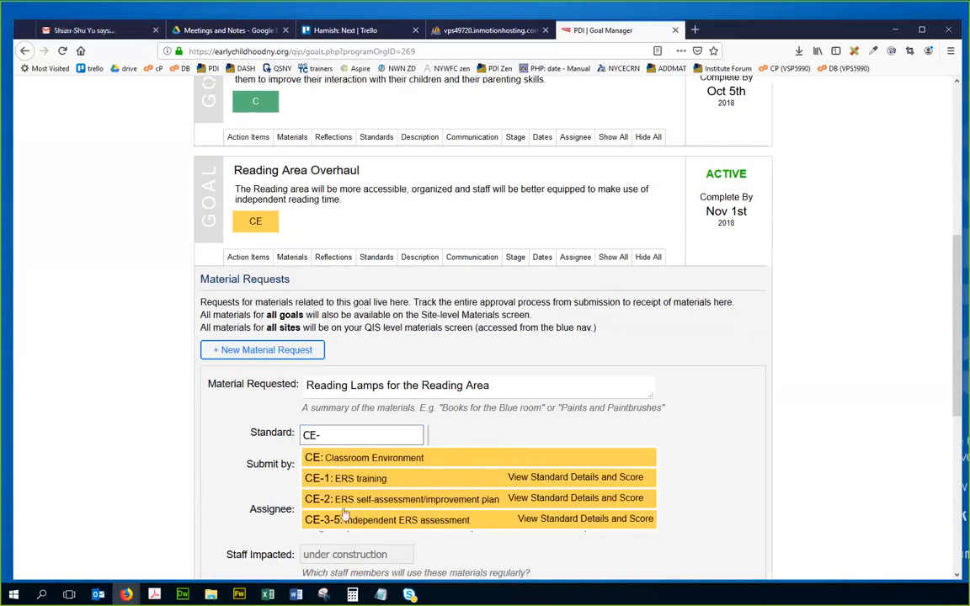
{"action": "left_click", "coordinate": [346, 517]}
{"action": "scroll", "coordinate": [382, 451], "scroll_direction": "down", "scroll_amount": 1}
{"action": "left_click", "coordinate": [345, 405]}
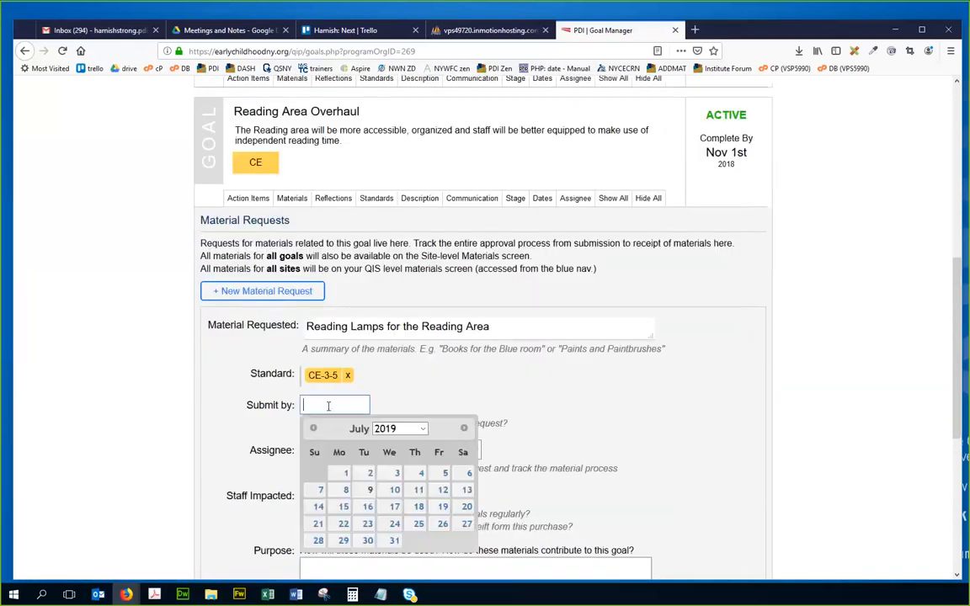
{"action": "left_click", "coordinate": [391, 490]}
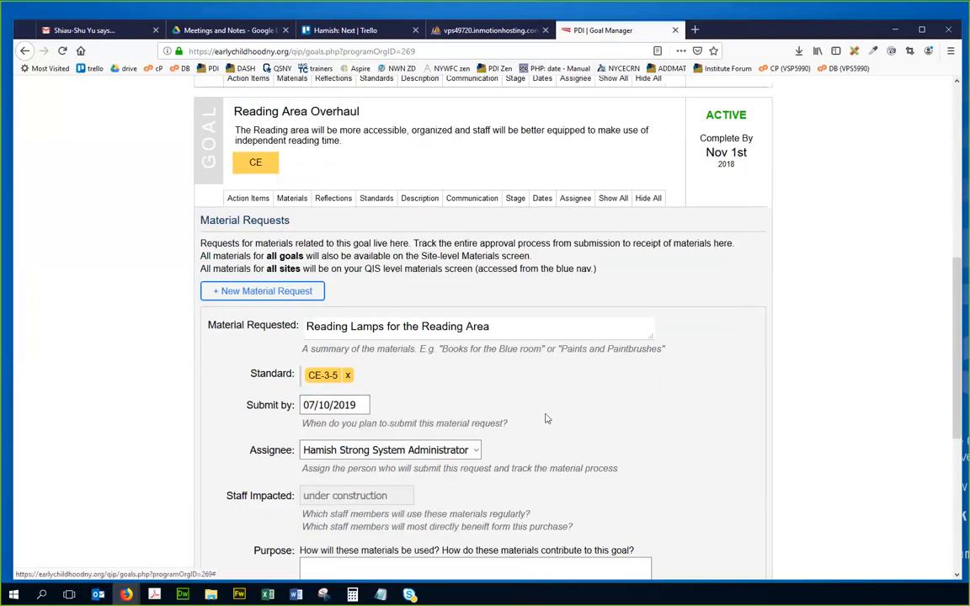
Assign the reading lamps request to the second person offered as assignee
{"action": "scroll", "coordinate": [452, 389], "scroll_direction": "down", "scroll_amount": 2}
{"action": "left_click", "coordinate": [396, 332]}
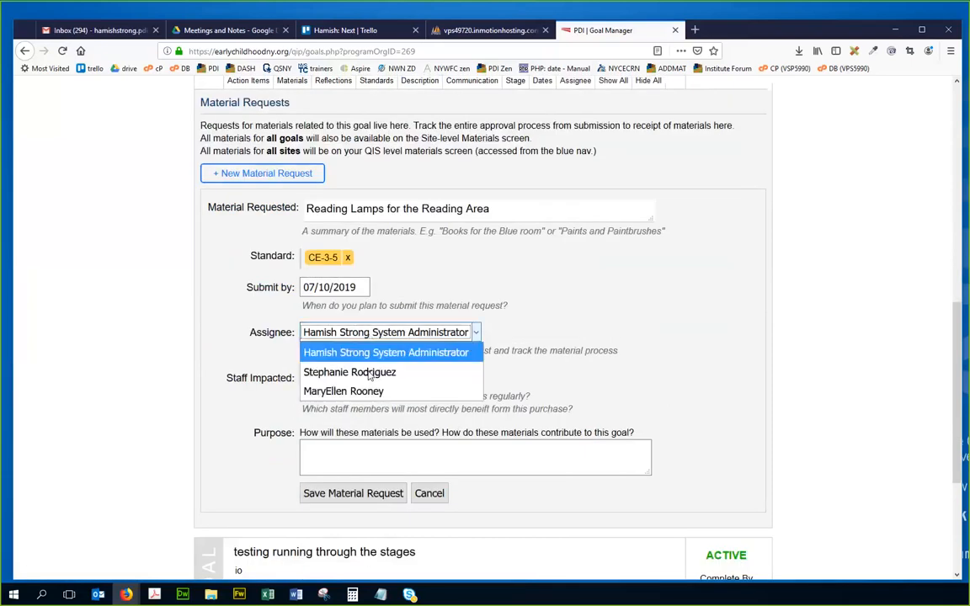
{"action": "left_click", "coordinate": [368, 372]}
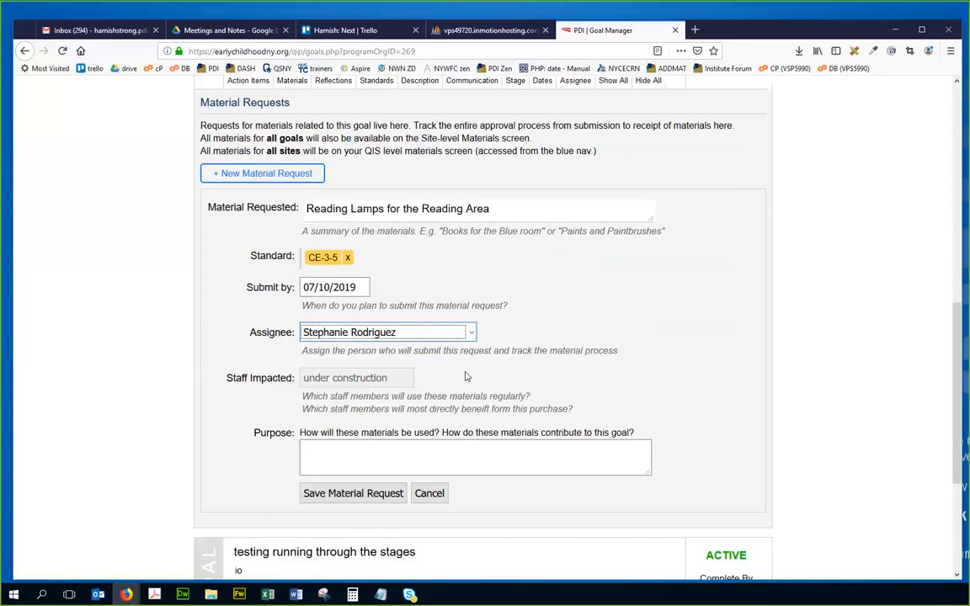
Enter the purpose "These lamps will really help illuminate the books and draw the kids focus to what they are reading" and save the material request
{"action": "scroll", "coordinate": [404, 387], "scroll_direction": "down", "scroll_amount": 1}
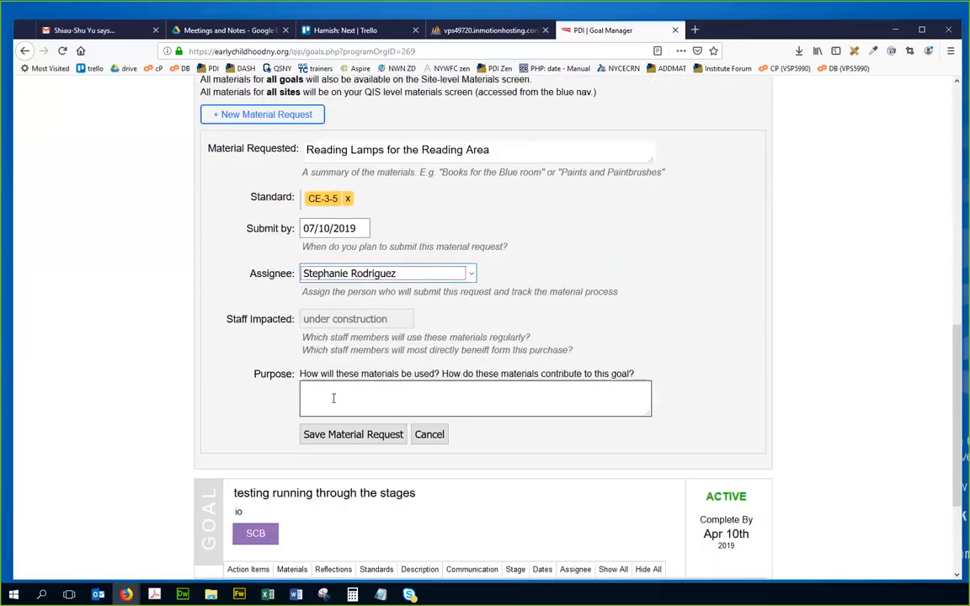
{"action": "left_click", "coordinate": [333, 394]}
{"action": "type", "text": "These "}
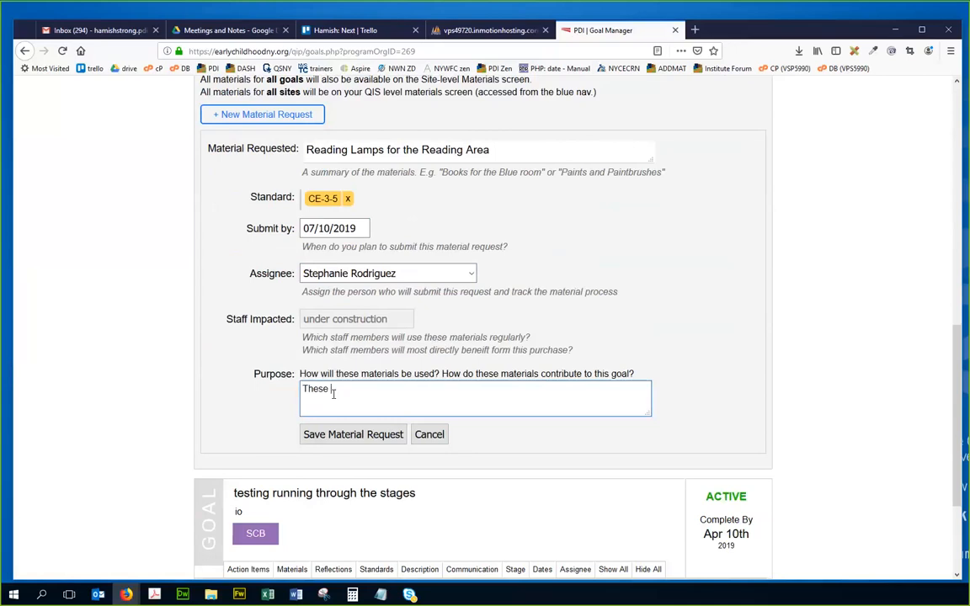
{"action": "type", "text": "lamps will really"}
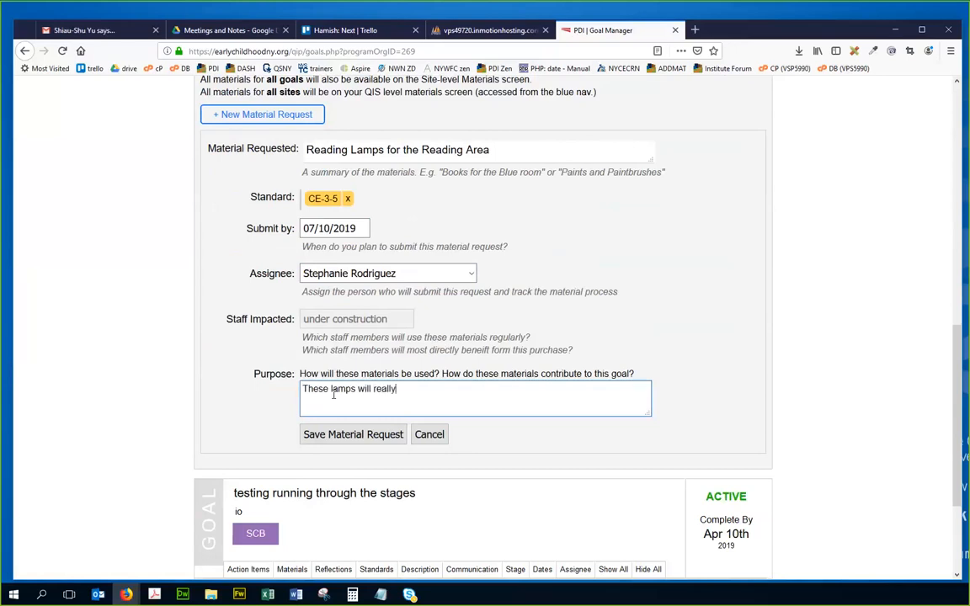
{"action": "type", "text": " help illumin"}
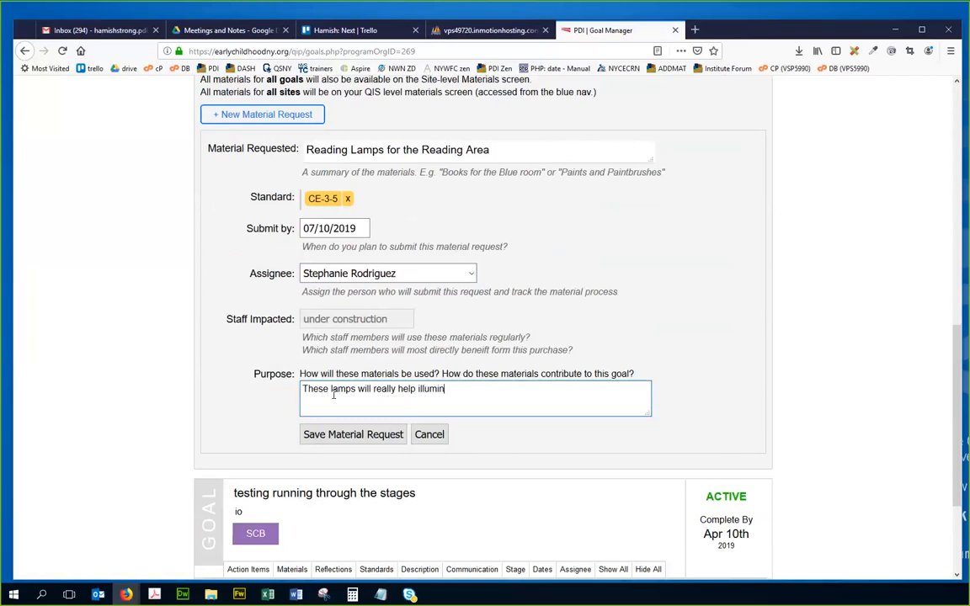
{"action": "type", "text": "ate the books a"}
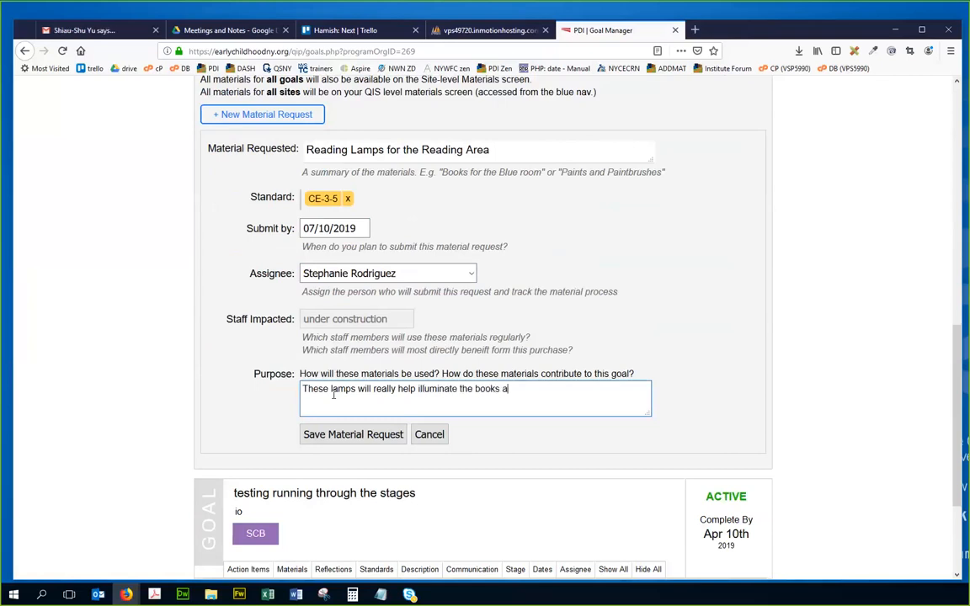
{"action": "type", "text": "nd d"}
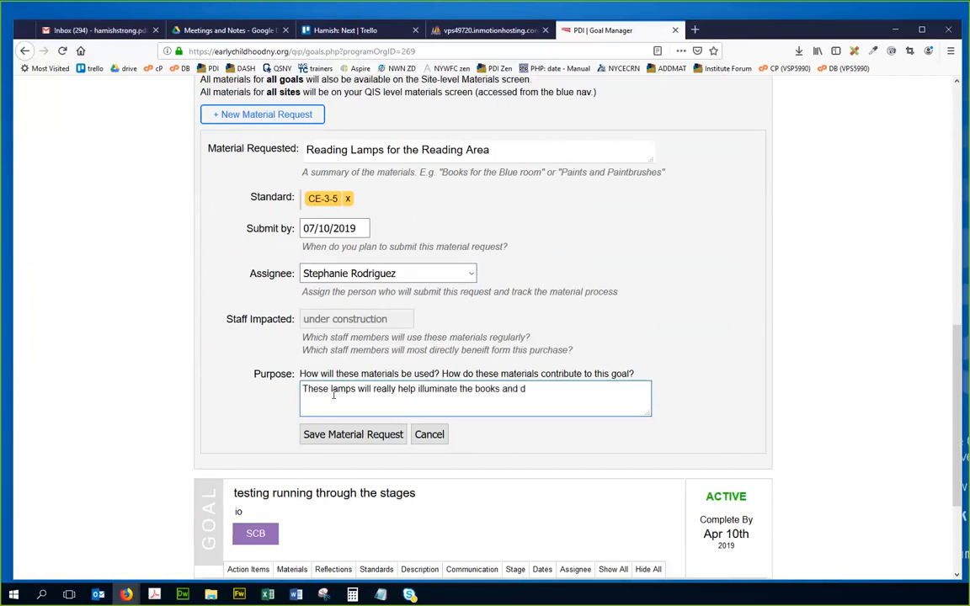
{"action": "type", "text": "raw the kids focu"}
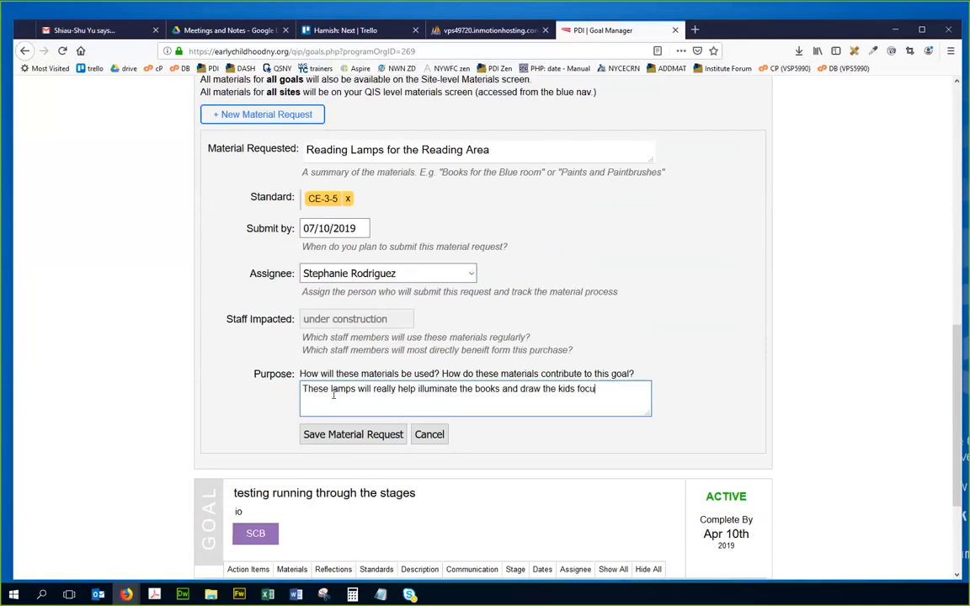
{"action": "type", "text": "s to what they are "}
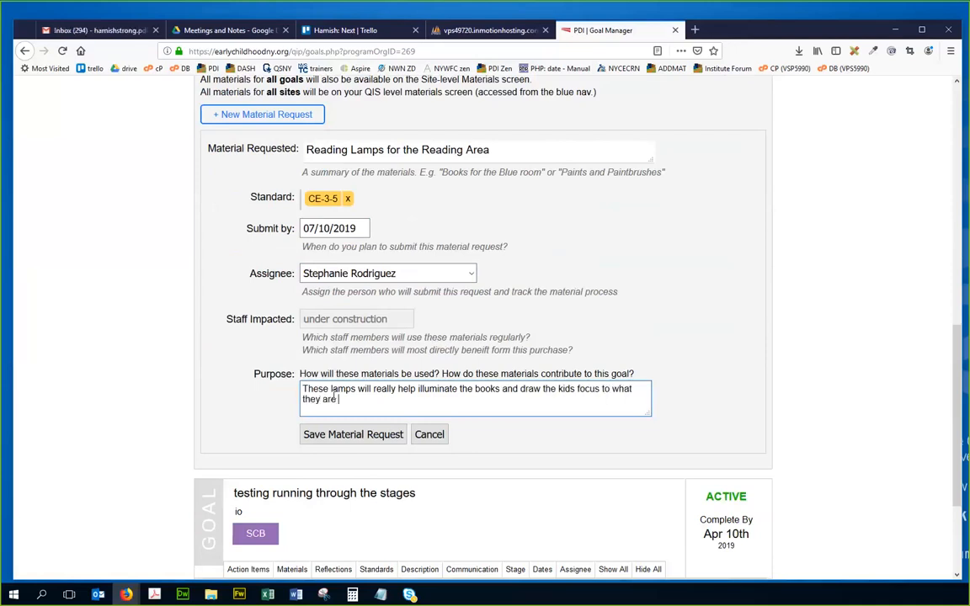
{"action": "type", "text": "reading."}
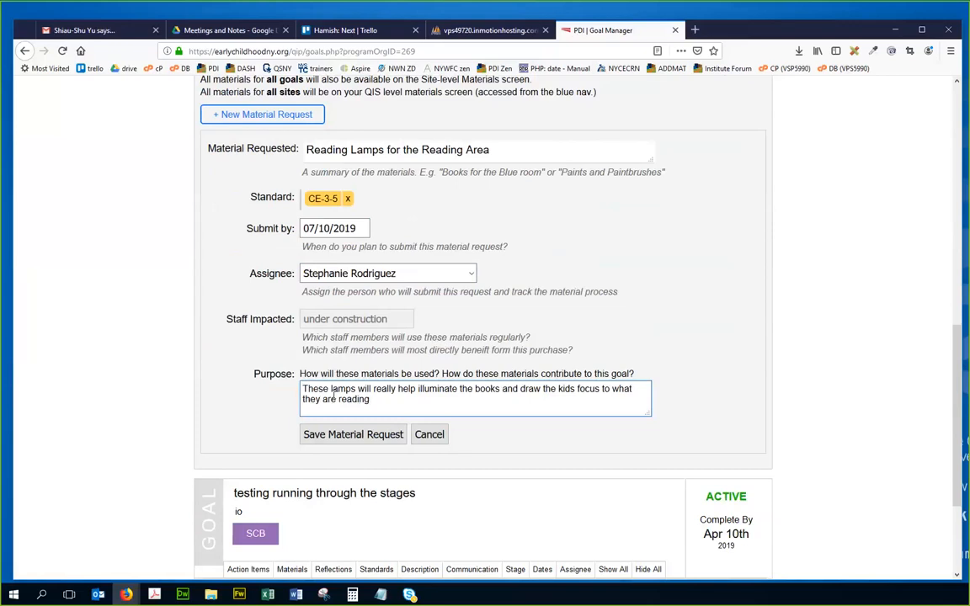
{"action": "left_click", "coordinate": [371, 435]}
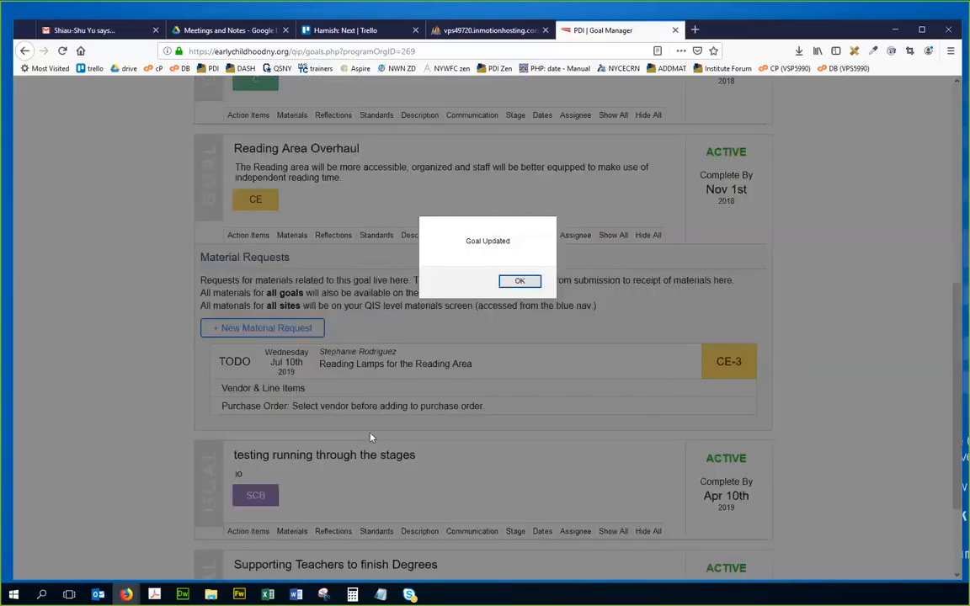
{"action": "left_click", "coordinate": [515, 281]}
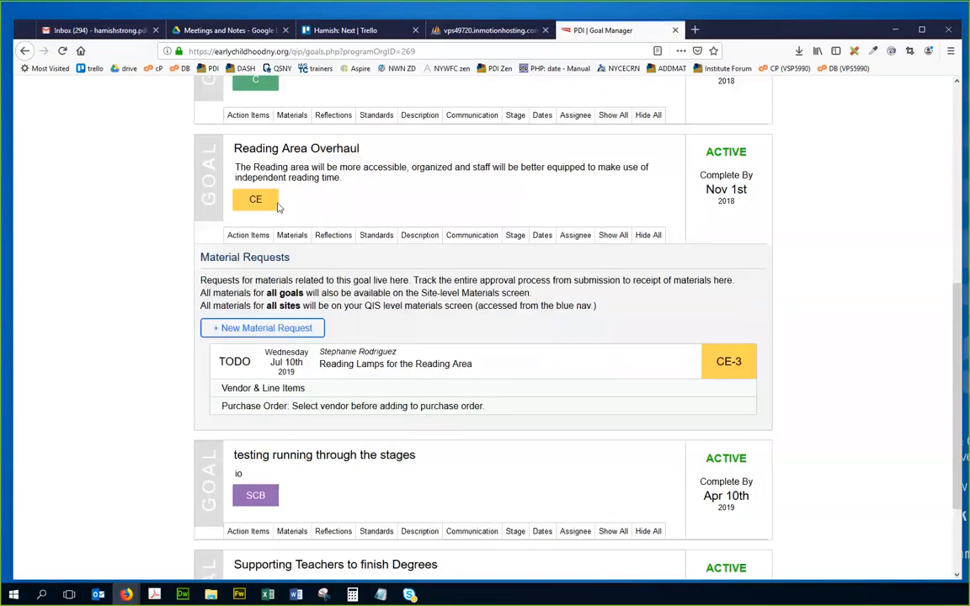
Expand the reading lamps request's vendor and line items and set the vendor to BECKERS SCHOOL SUPPLIES
{"action": "scroll", "coordinate": [353, 199], "scroll_direction": "up", "scroll_amount": 1}
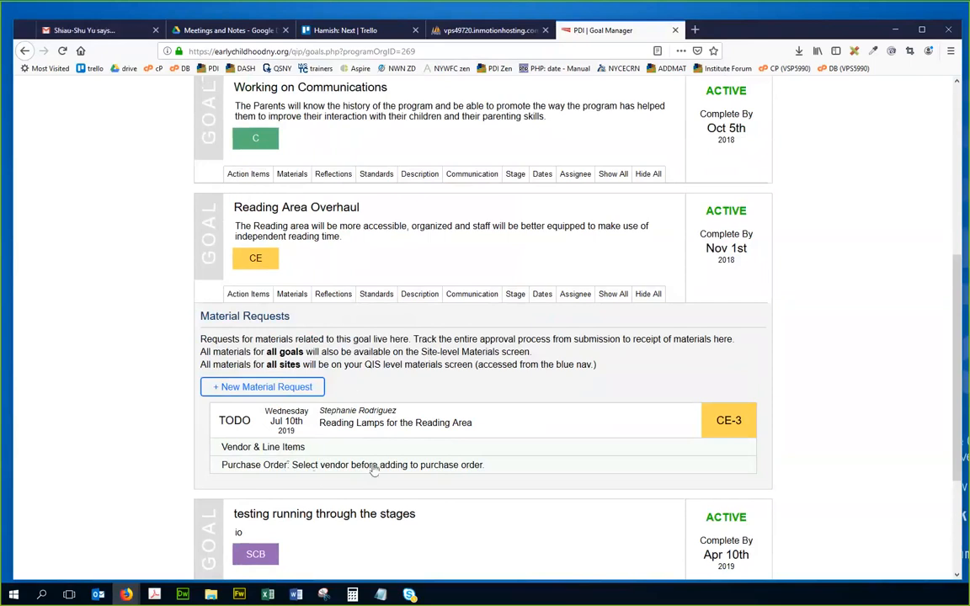
{"action": "left_click", "coordinate": [297, 449]}
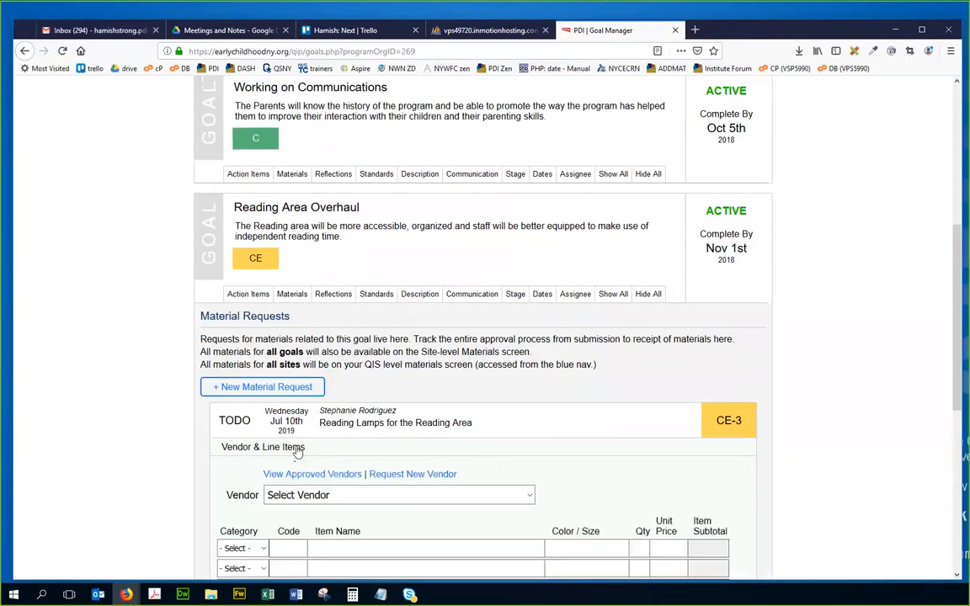
{"action": "left_click", "coordinate": [330, 447]}
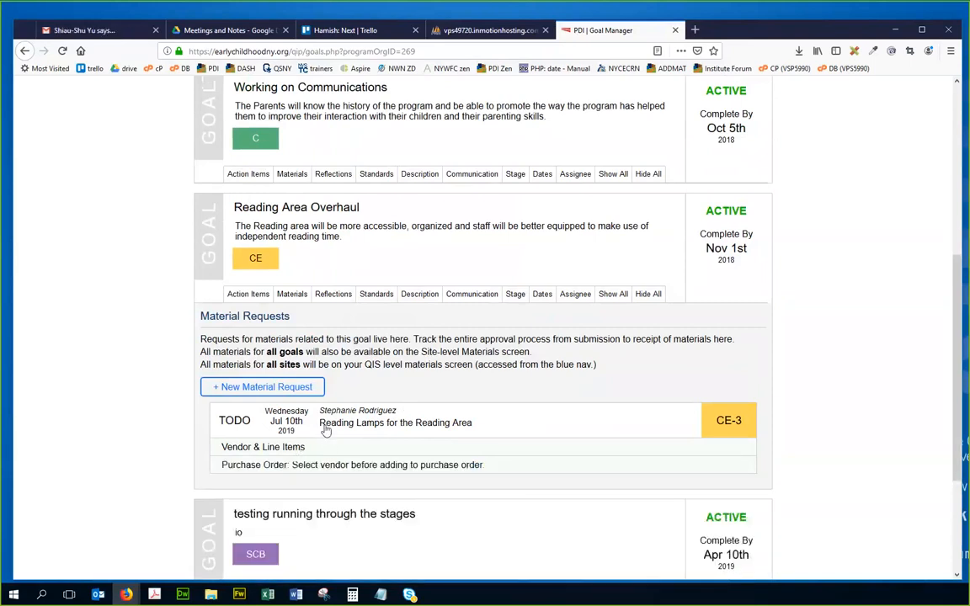
{"action": "left_click", "coordinate": [325, 447]}
{"action": "scroll", "coordinate": [416, 379], "scroll_direction": "down", "scroll_amount": 3}
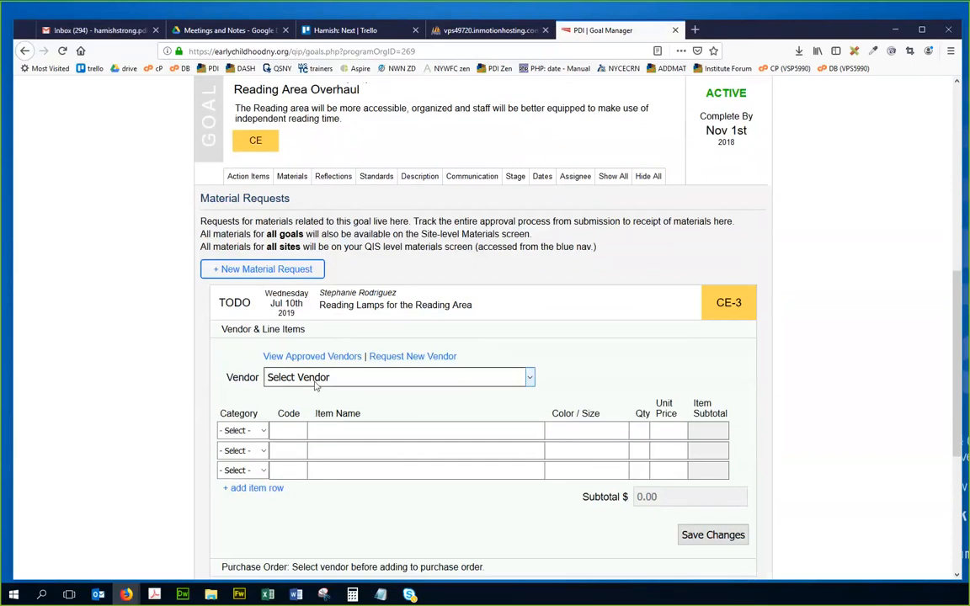
{"action": "left_click", "coordinate": [317, 381]}
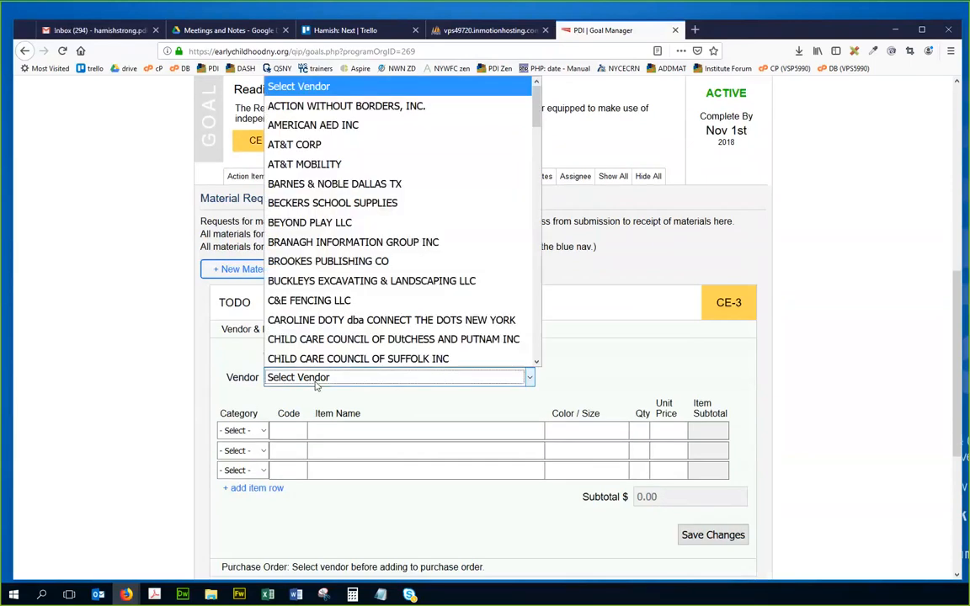
{"action": "left_click", "coordinate": [321, 208]}
Set the first line item's category to Furniture and its code to lmp-5z1
{"action": "scroll", "coordinate": [401, 271], "scroll_direction": "down", "scroll_amount": 3}
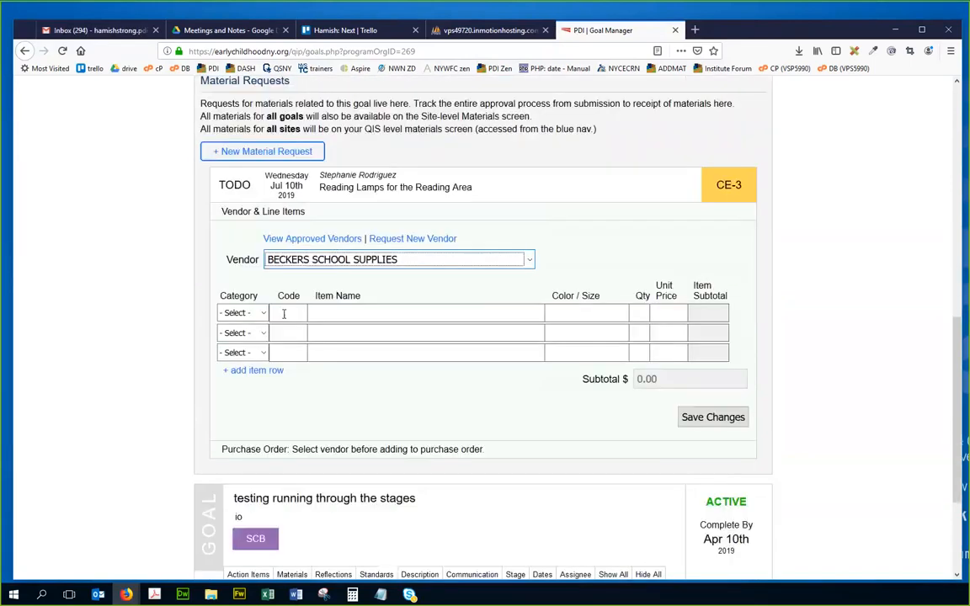
{"action": "left_click", "coordinate": [261, 314]}
{"action": "left_click", "coordinate": [249, 375]}
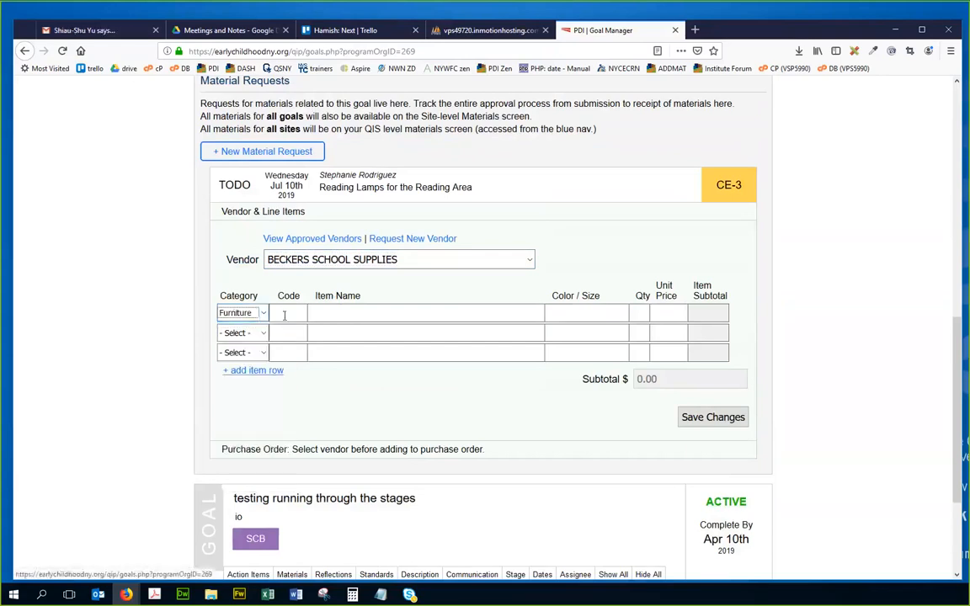
{"action": "left_click", "coordinate": [284, 314]}
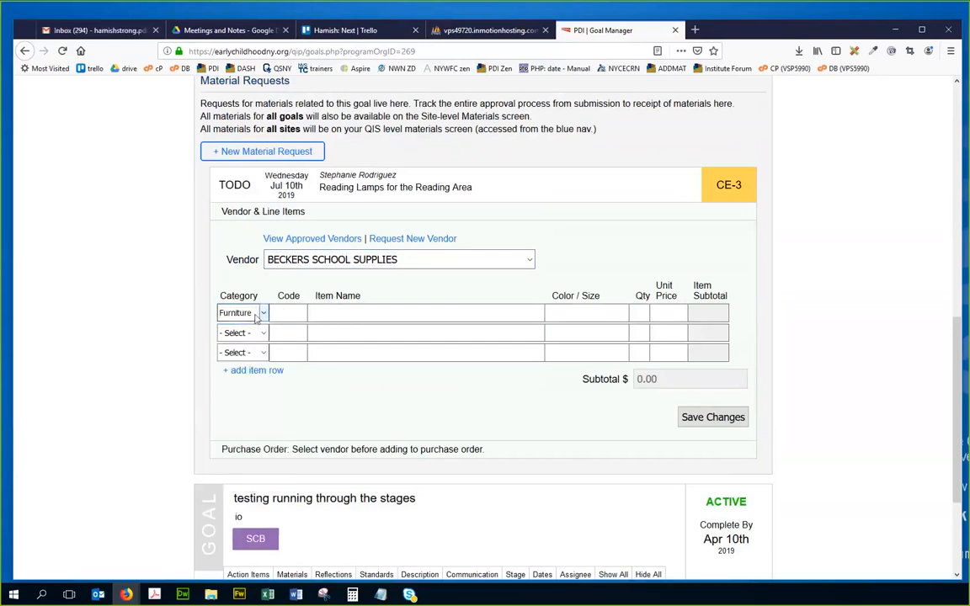
{"action": "type", "text": "lmp-5z1"}
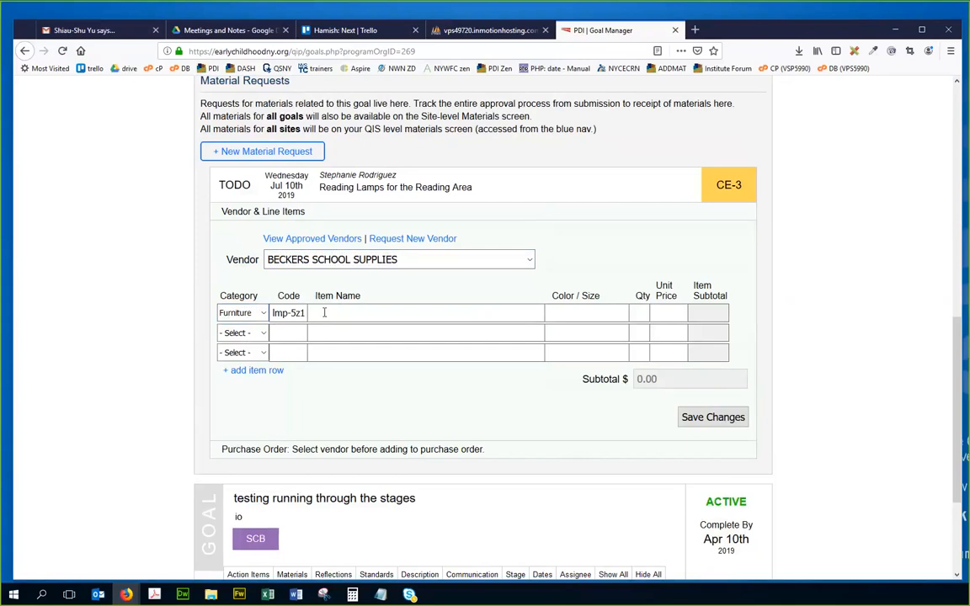
Name the first line item "5-Z-One Reading Lamp"
{"action": "type", "text": "5Zone"}
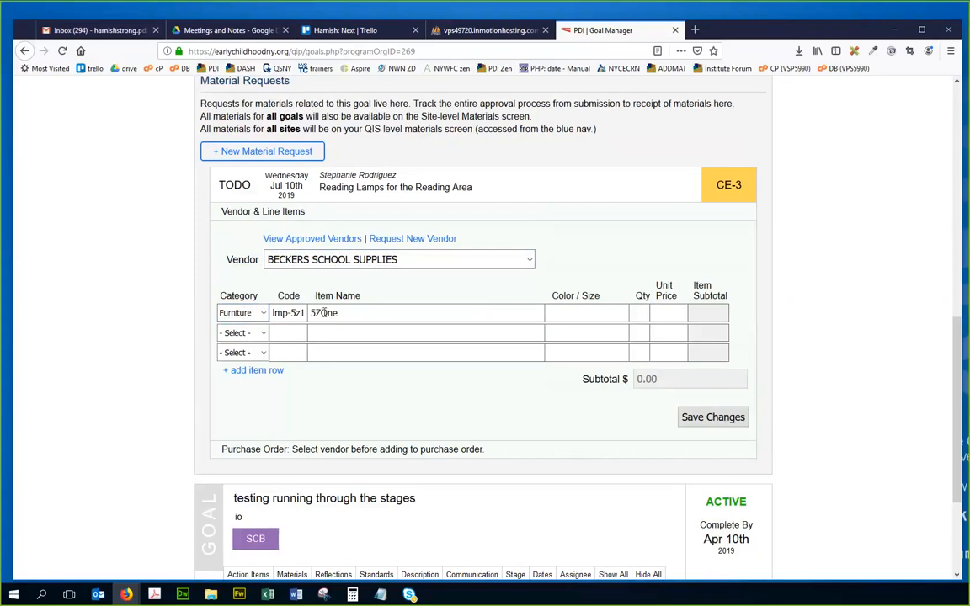
{"action": "key", "text": "Left"}
{"action": "key", "text": "Left"}
{"action": "key", "text": "Left"}
{"action": "key", "text": "Left"}
{"action": "type", "text": "-"}
{"action": "key", "text": "Right"}
{"action": "type", "text": "-"}
{"action": "key", "text": "End"}
{"action": "type", "text": "Red"}
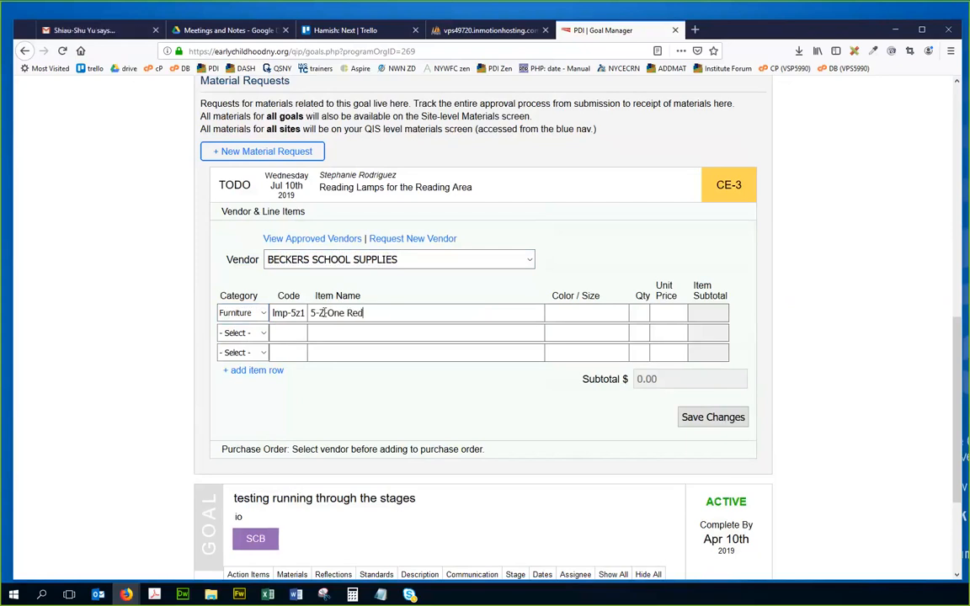
{"action": "type", "text": "ing Lamp"}
{"action": "left_click", "coordinate": [358, 313]}
{"action": "type", "text": "a"}
Set the lamp's color/size to medium, quantity to 3 and unit price to 50.00, and save the line item changes
{"action": "left_click", "coordinate": [555, 312]}
{"action": "type", "text": "medium"}
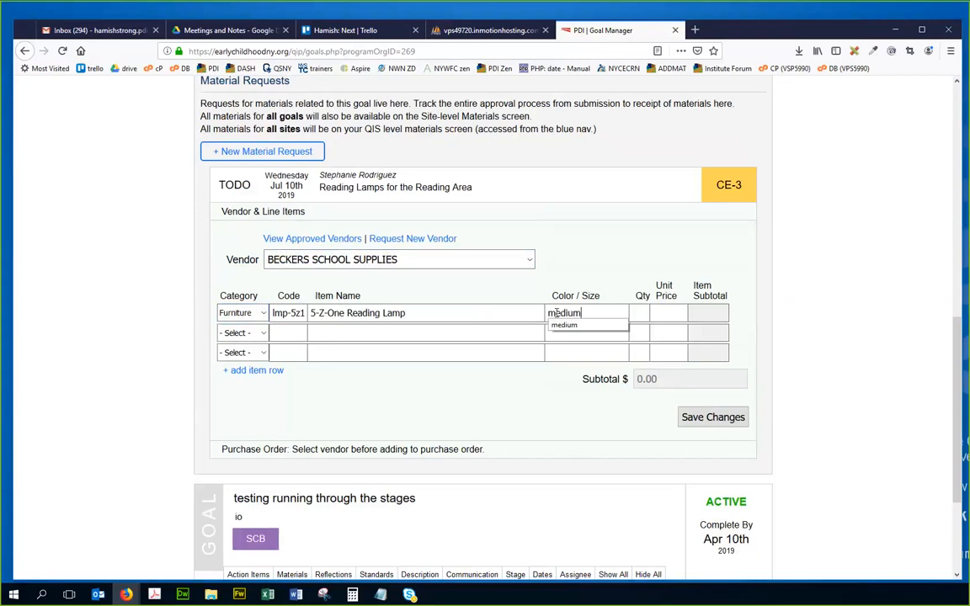
{"action": "key", "text": "Tab"}
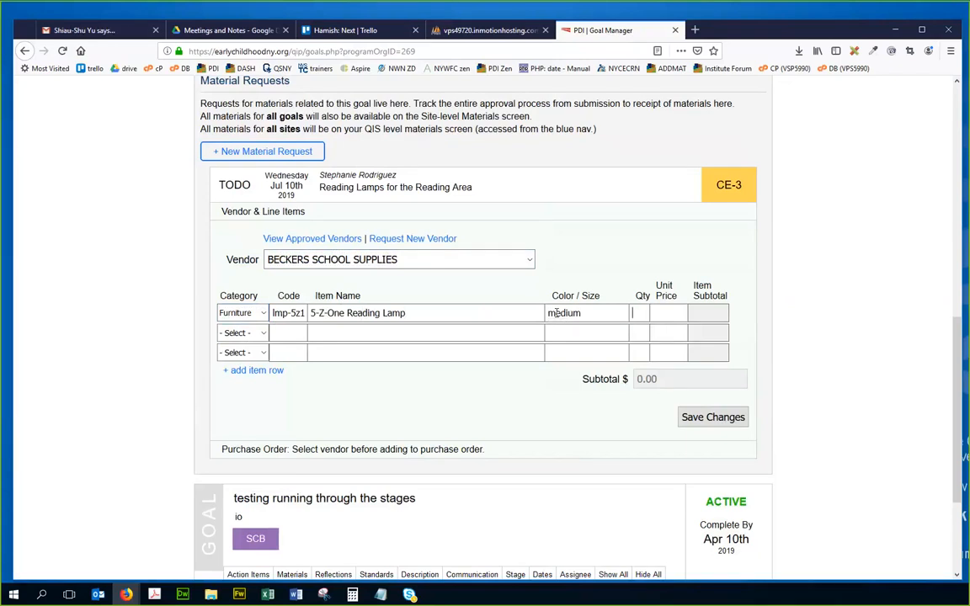
{"action": "type", "text": "3"}
{"action": "key", "text": "Tab"}
{"action": "type", "text": "50.00"}
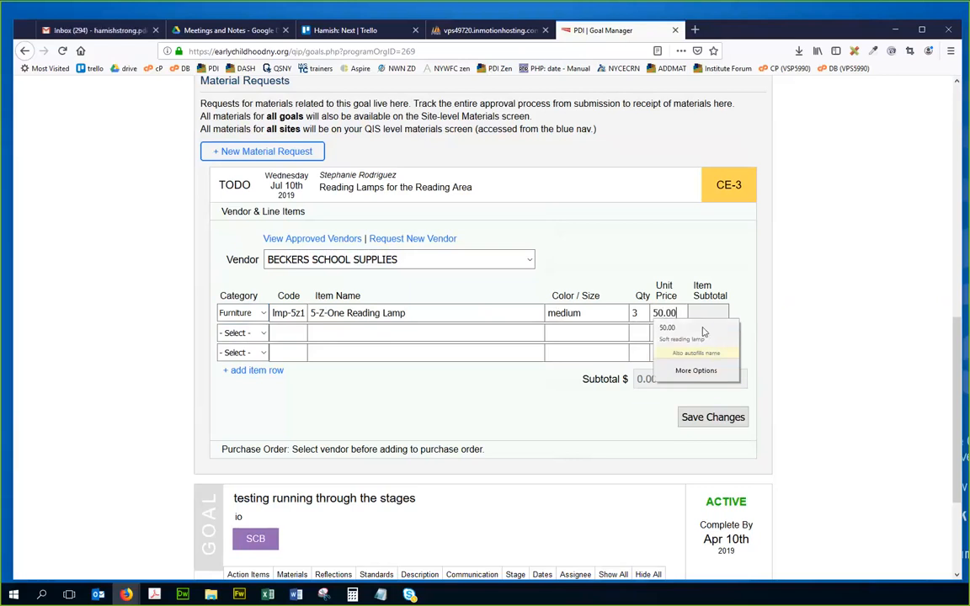
{"action": "left_click", "coordinate": [496, 407]}
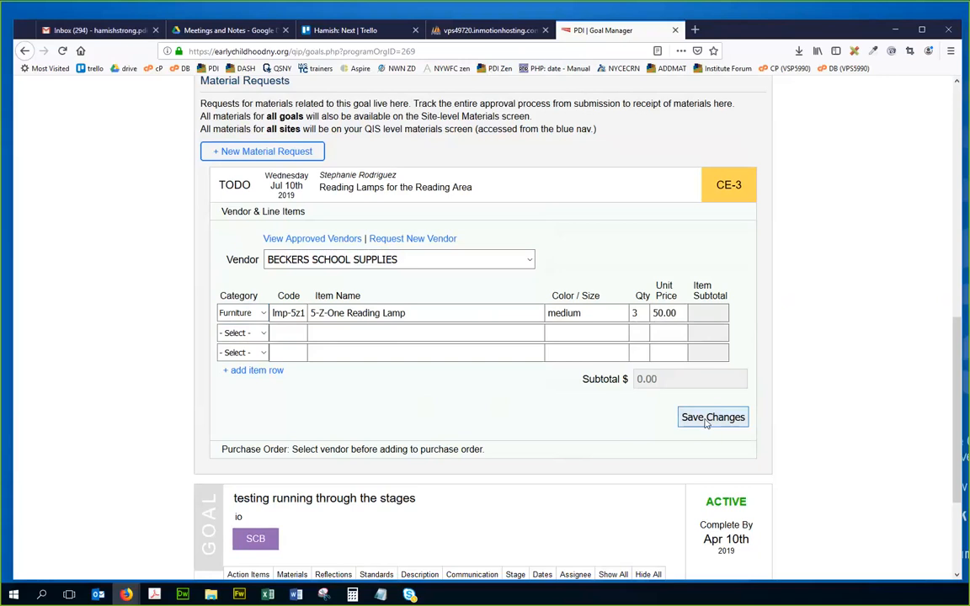
{"action": "left_click", "coordinate": [712, 417]}
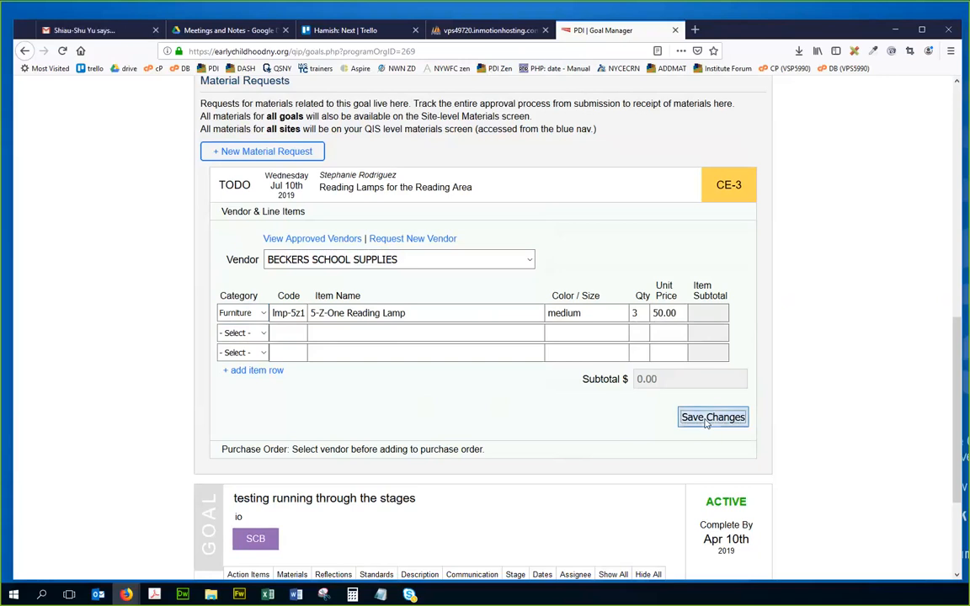
{"action": "left_click", "coordinate": [520, 281]}
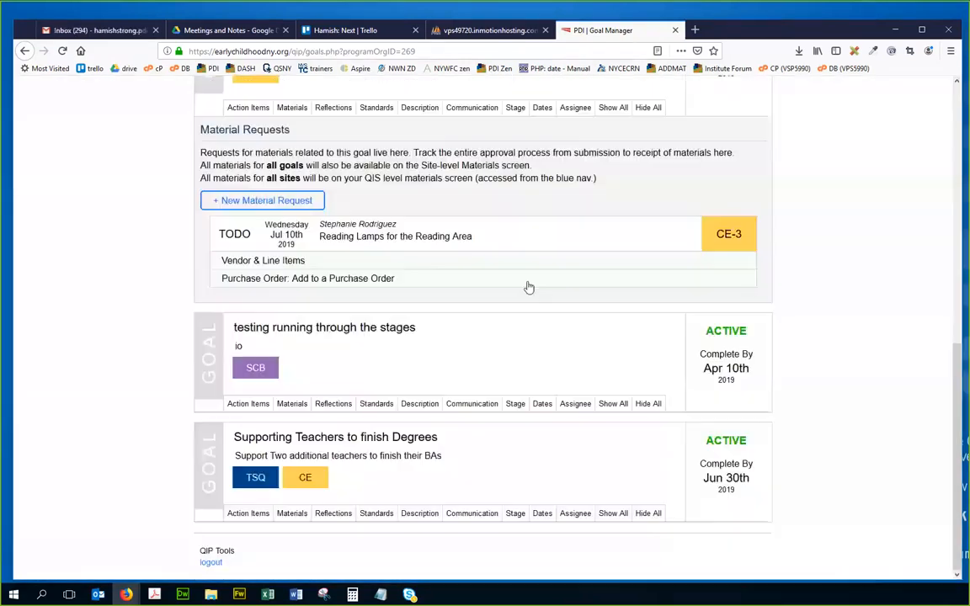
Open the reading lamps request's purchase order options and review the items and action items in the existing BECKERS SCHOOL SUPPLIES order
{"action": "left_click", "coordinate": [329, 281]}
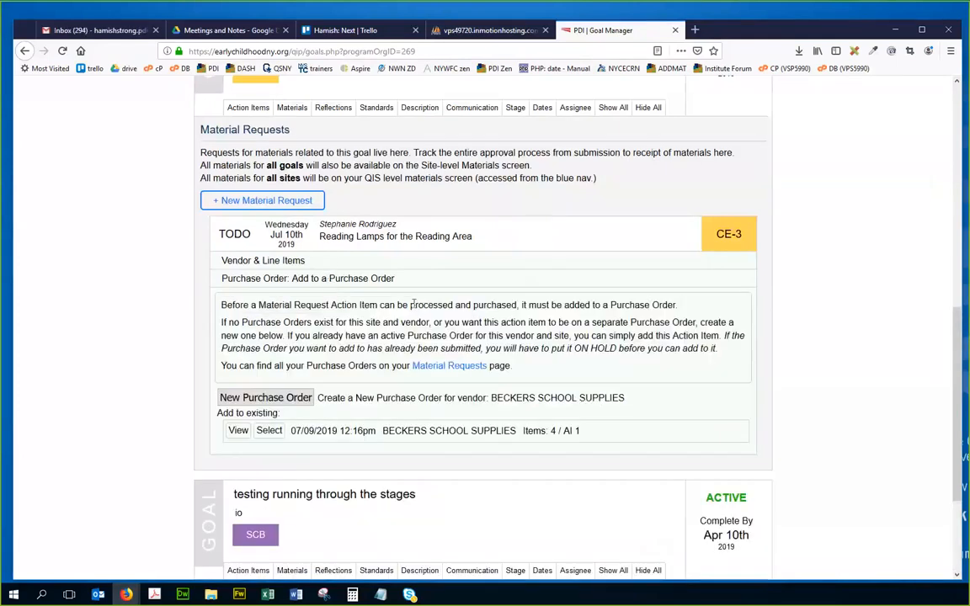
{"action": "scroll", "coordinate": [336, 337], "scroll_direction": "down", "scroll_amount": 1}
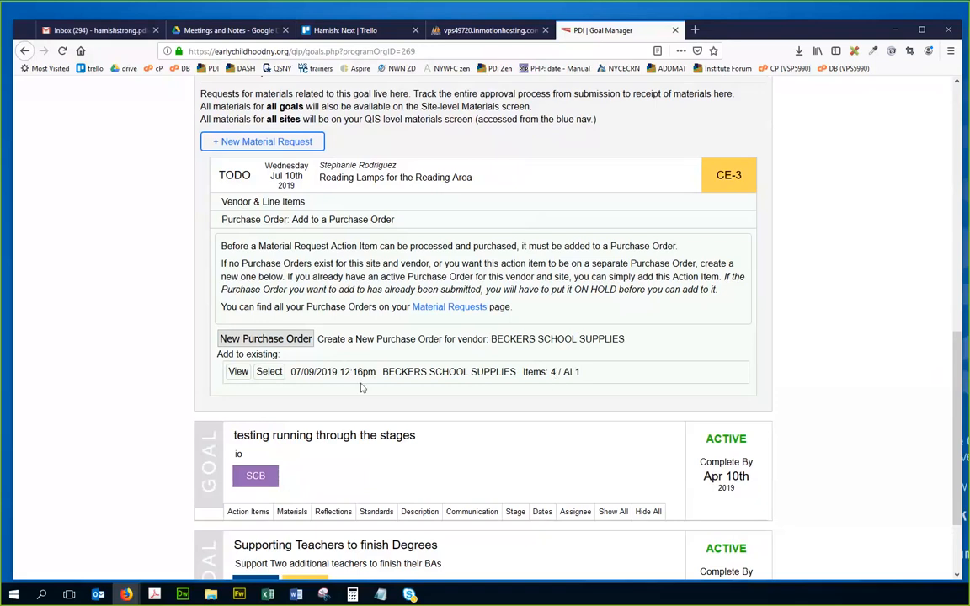
{"action": "left_click", "coordinate": [238, 373]}
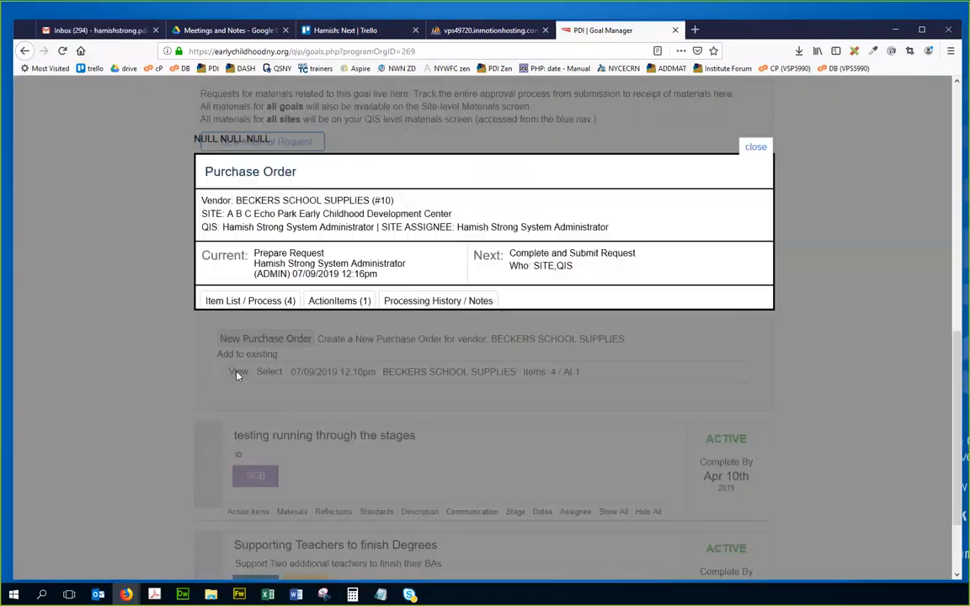
{"action": "left_click", "coordinate": [253, 302]}
{"action": "left_click", "coordinate": [291, 303]}
{"action": "left_click", "coordinate": [315, 303]}
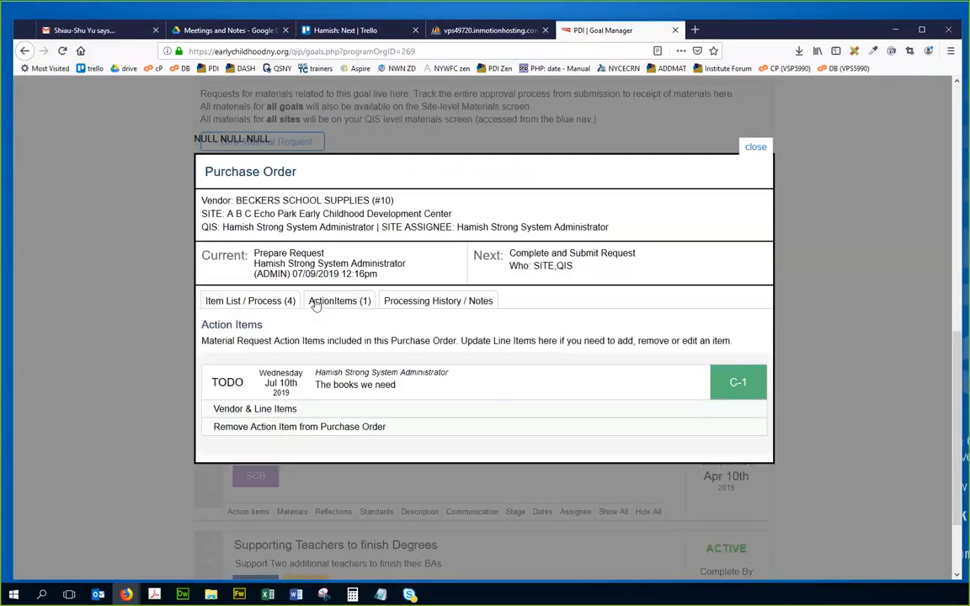
{"action": "left_click", "coordinate": [315, 304]}
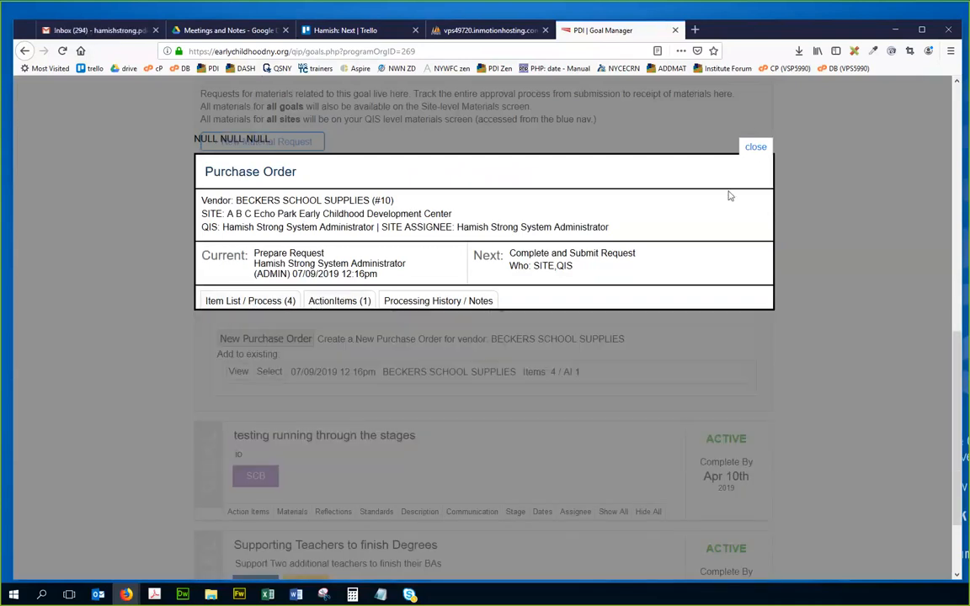
{"action": "left_click", "coordinate": [756, 148]}
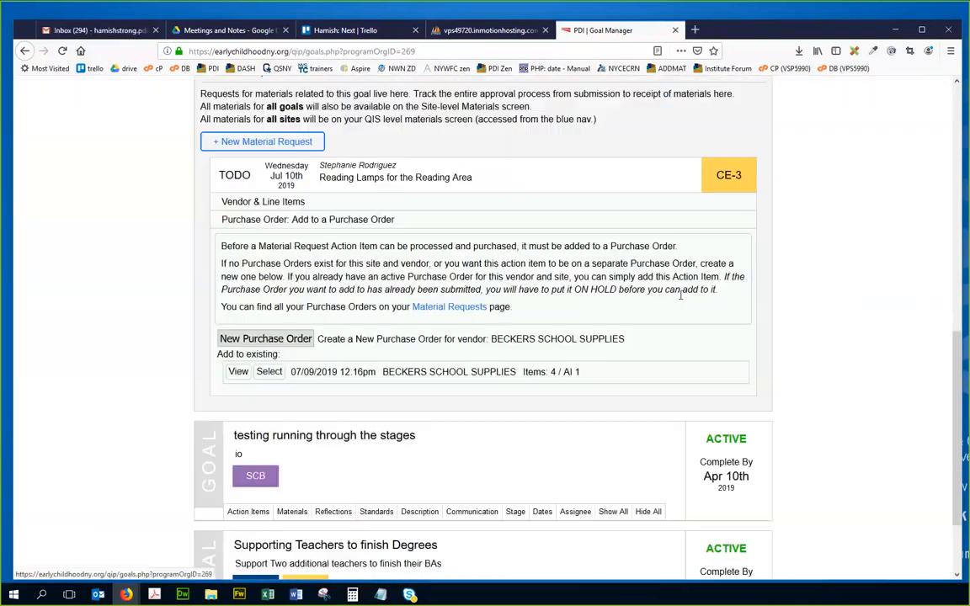
Add the reading lamps request to the existing BECKERS SCHOOL SUPPLIES purchase order and review the order's action items
{"action": "left_click", "coordinate": [267, 374]}
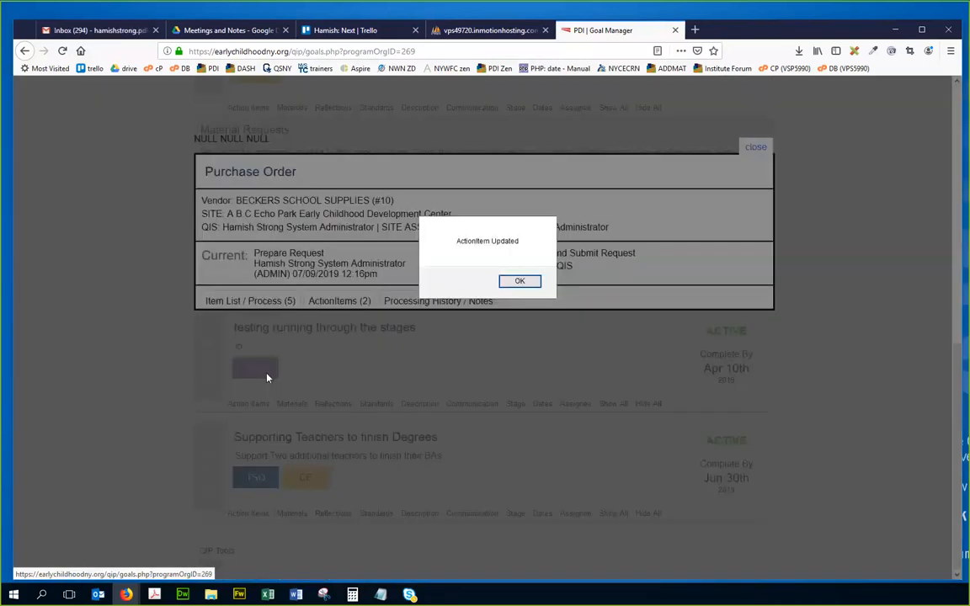
{"action": "left_click", "coordinate": [514, 282]}
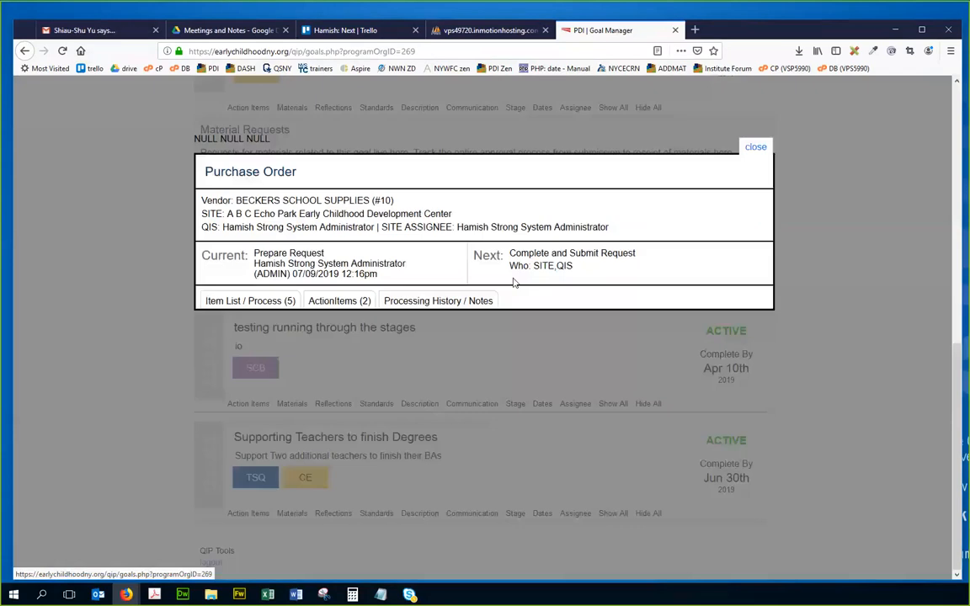
{"action": "left_click", "coordinate": [365, 303]}
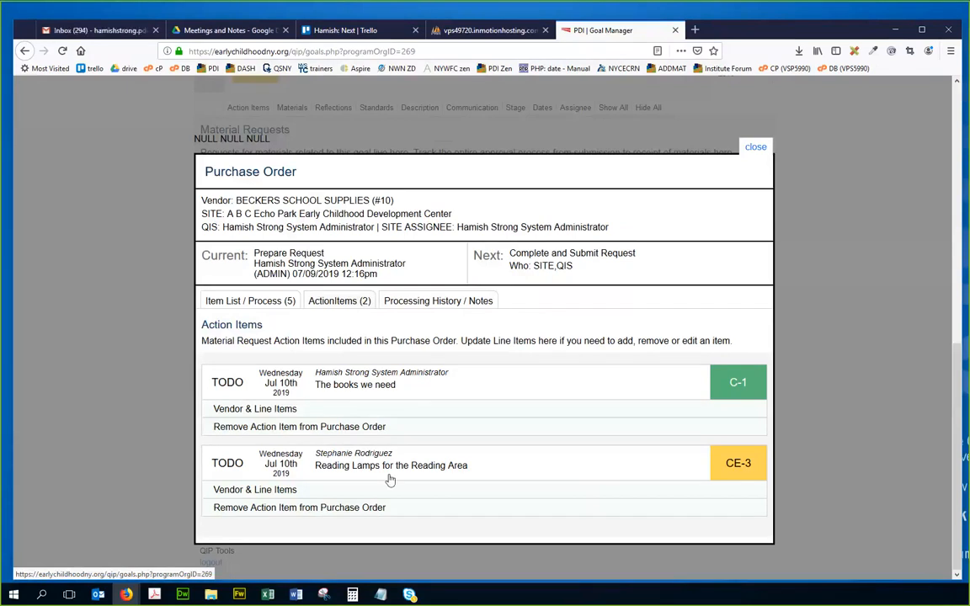
{"action": "left_click", "coordinate": [756, 148]}
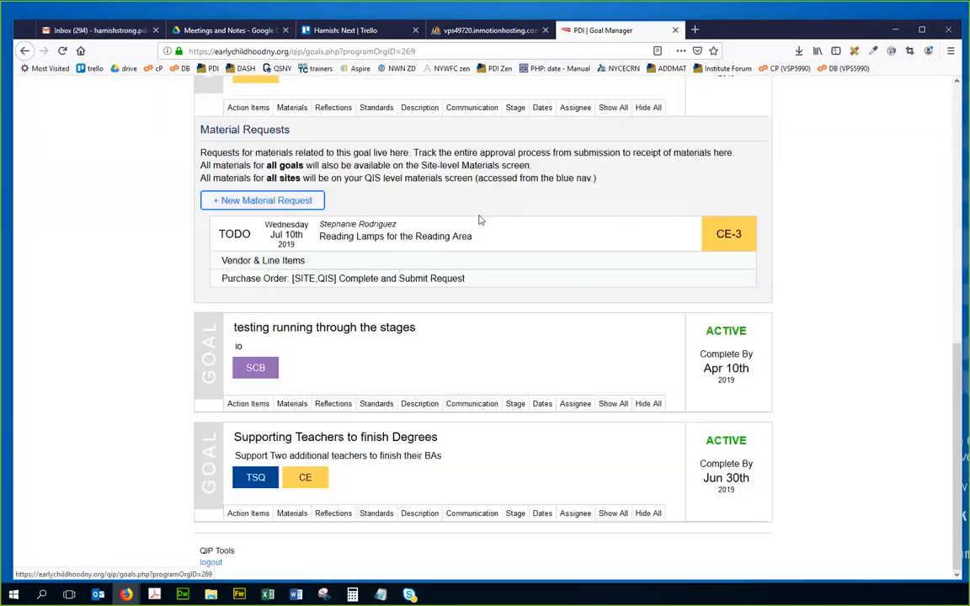
Review the material requests under the Working on Communications and Reading Area Overhaul goals
{"action": "scroll", "coordinate": [255, 277], "scroll_direction": "up", "scroll_amount": 5}
{"action": "left_click", "coordinate": [293, 288]}
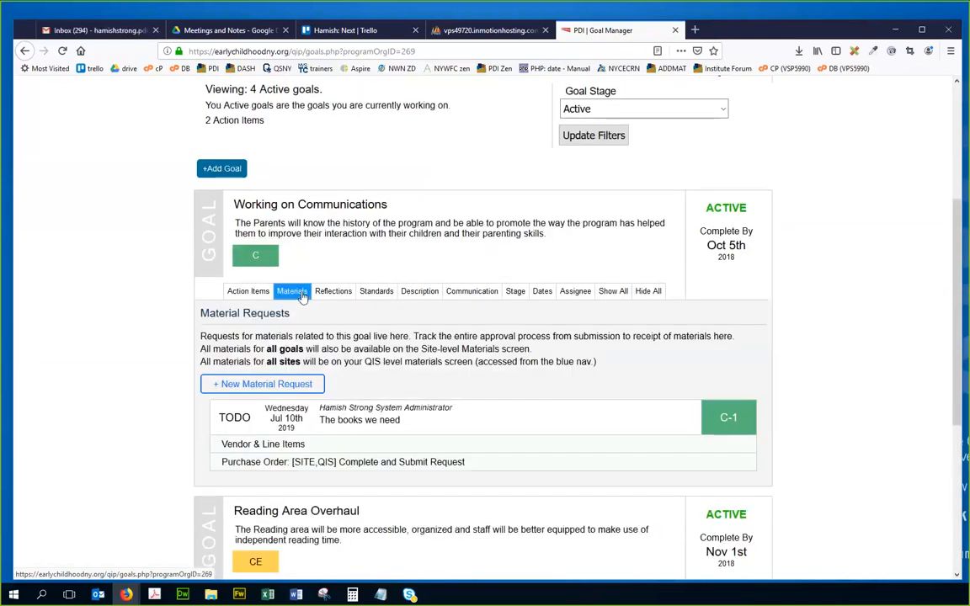
{"action": "left_click", "coordinate": [297, 290]}
{"action": "scroll", "coordinate": [295, 360], "scroll_direction": "down", "scroll_amount": 1}
{"action": "left_click", "coordinate": [293, 354]}
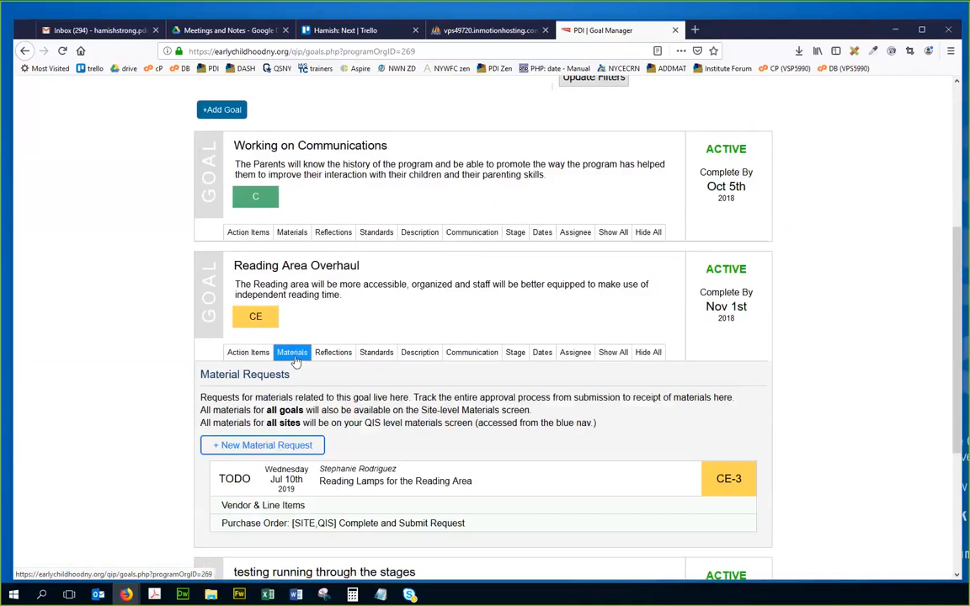
Open the purchase order from the reading lamps request and review its action items and combined item list
{"action": "left_click", "coordinate": [349, 529]}
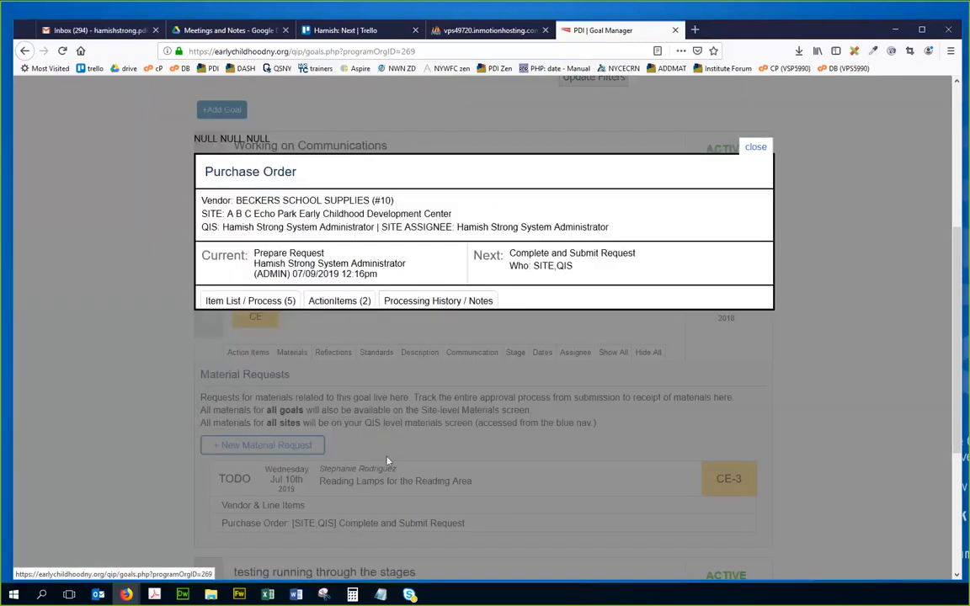
{"action": "left_click", "coordinate": [338, 300]}
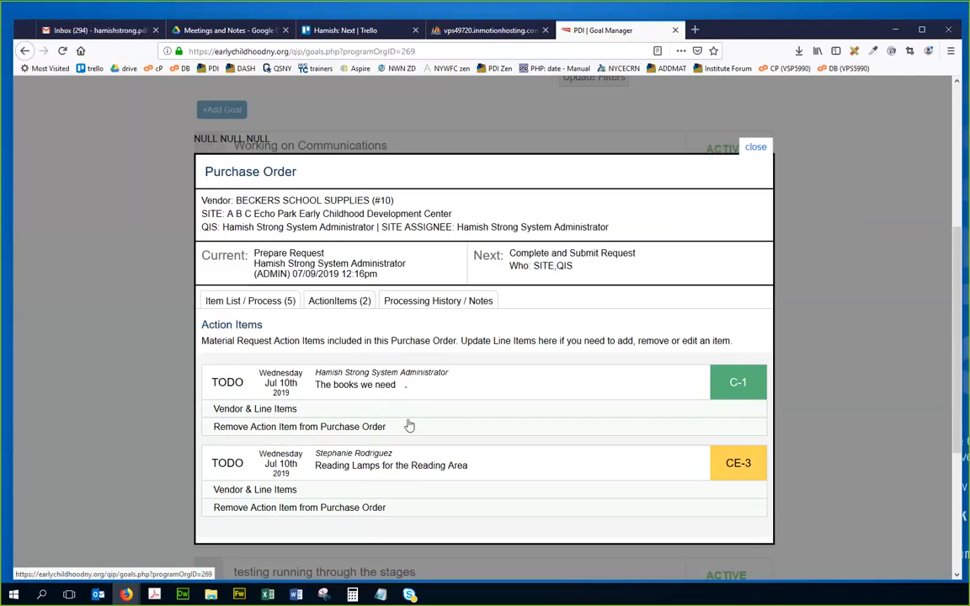
{"action": "left_click", "coordinate": [288, 303]}
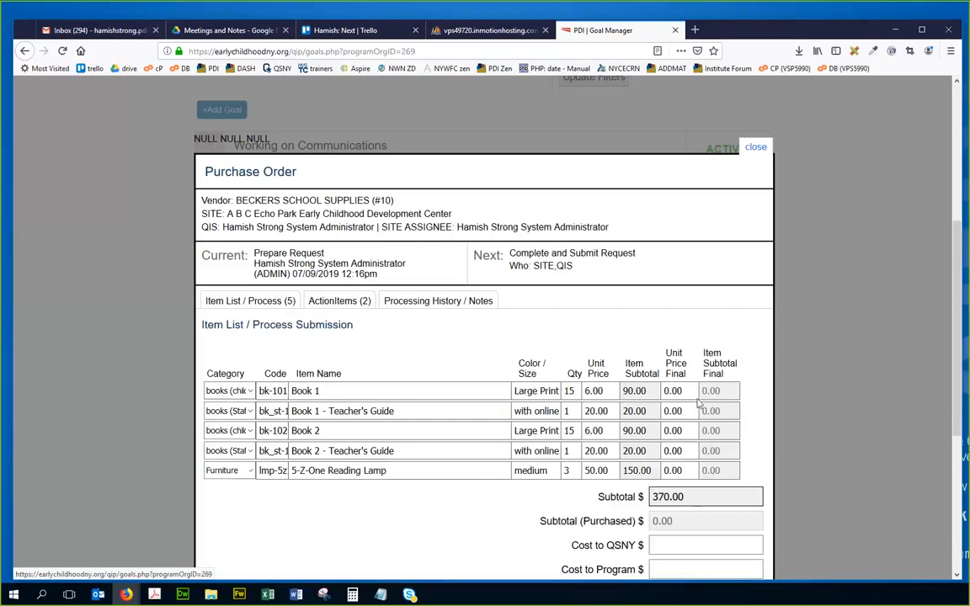
{"action": "scroll", "coordinate": [470, 388], "scroll_direction": "down", "scroll_amount": 3}
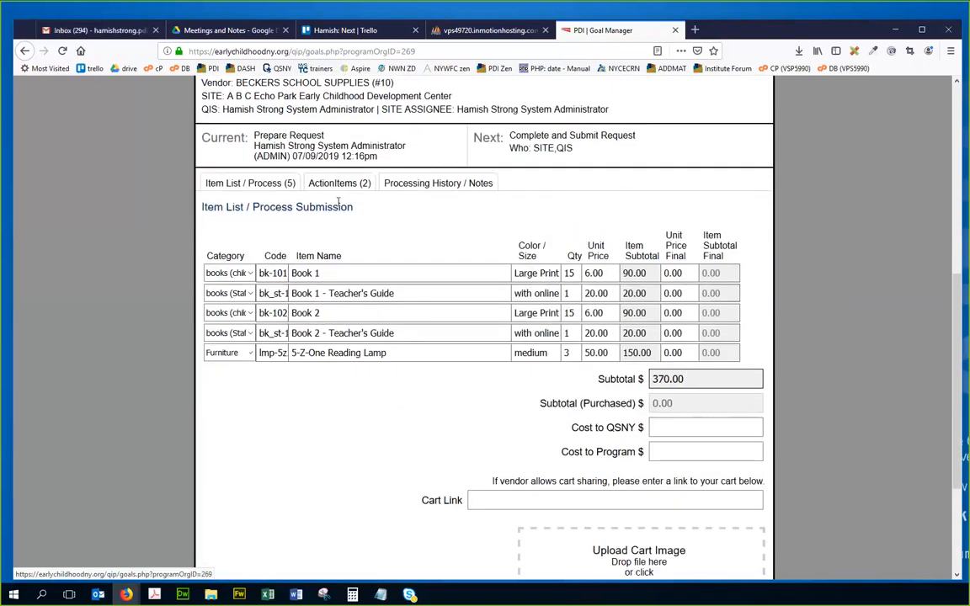
Inspect the vendor and line items of the books and reading lamps action items within the purchase order
{"action": "left_click", "coordinate": [313, 183]}
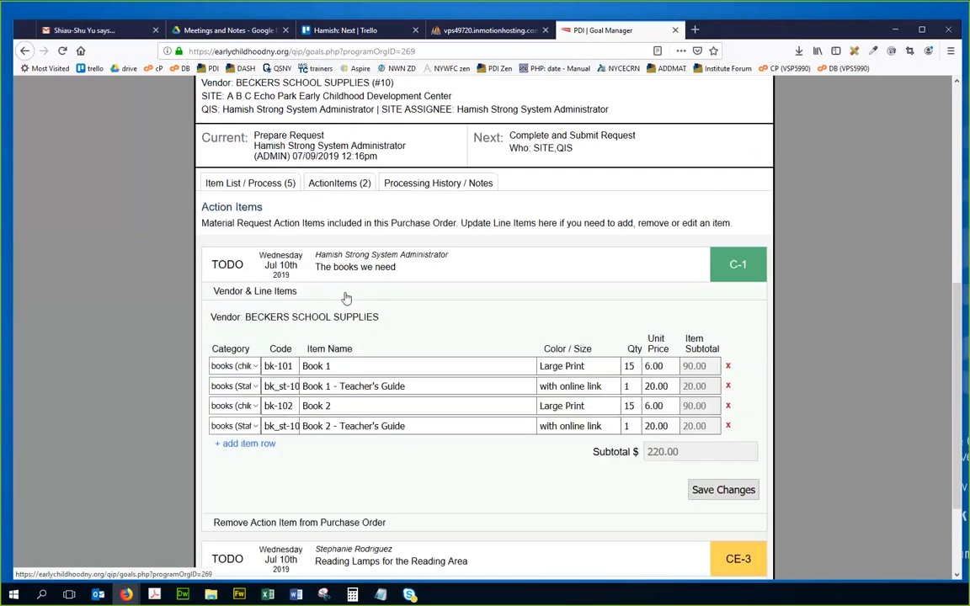
{"action": "left_click", "coordinate": [346, 297]}
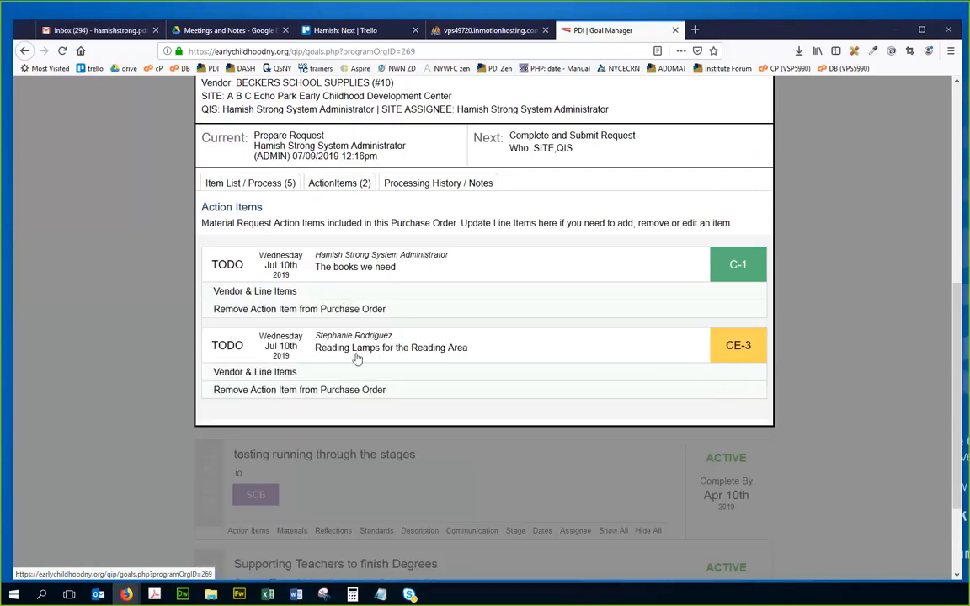
{"action": "left_click", "coordinate": [351, 371]}
{"action": "left_click", "coordinate": [351, 372]}
In the purchase order's item list, set the cost to QSNY to 300 and the cost to program to 70
{"action": "left_click", "coordinate": [275, 185]}
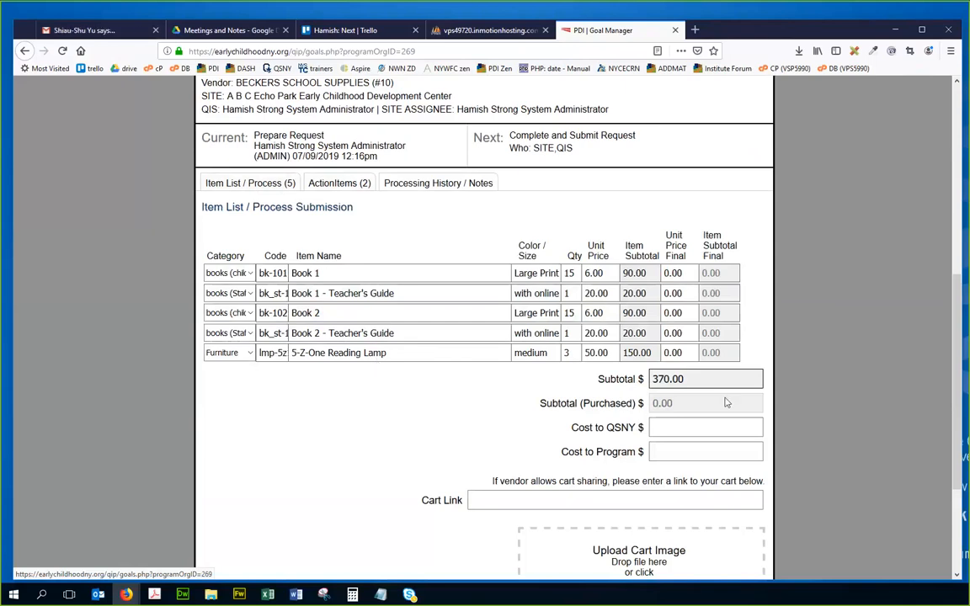
{"action": "scroll", "coordinate": [680, 377], "scroll_direction": "down", "scroll_amount": 1}
{"action": "left_click", "coordinate": [676, 369]}
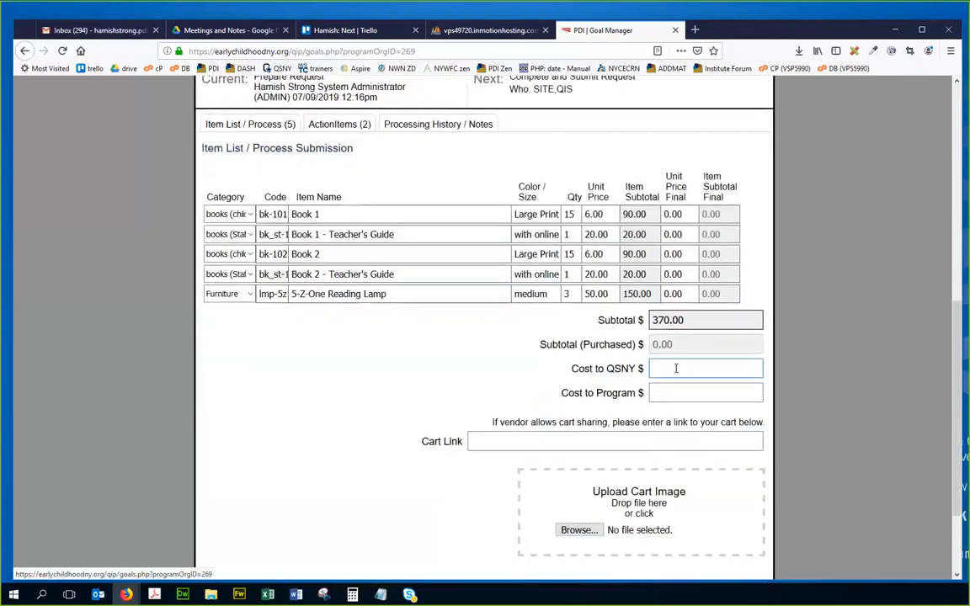
{"action": "type", "text": "300"}
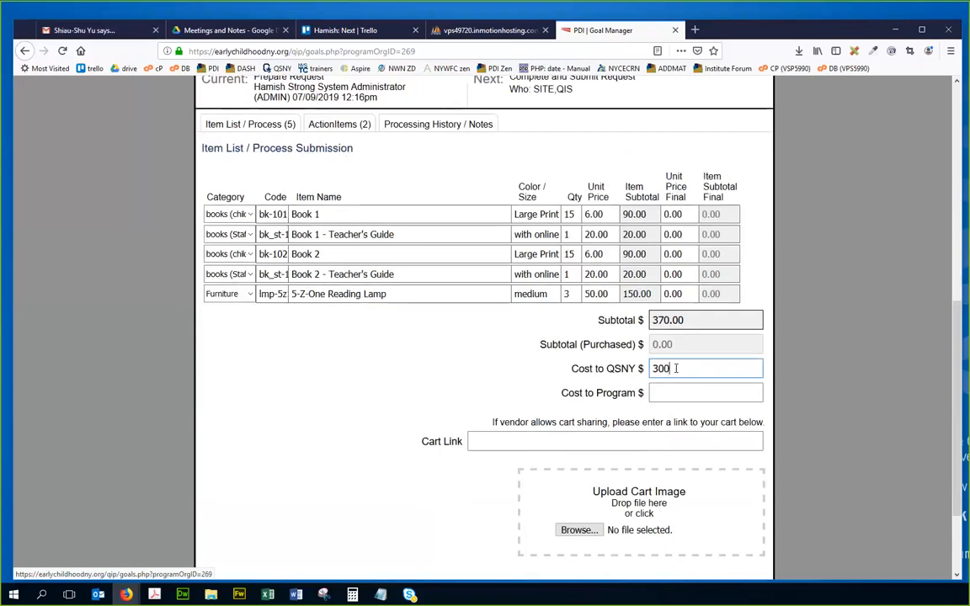
{"action": "key", "text": "Tab"}
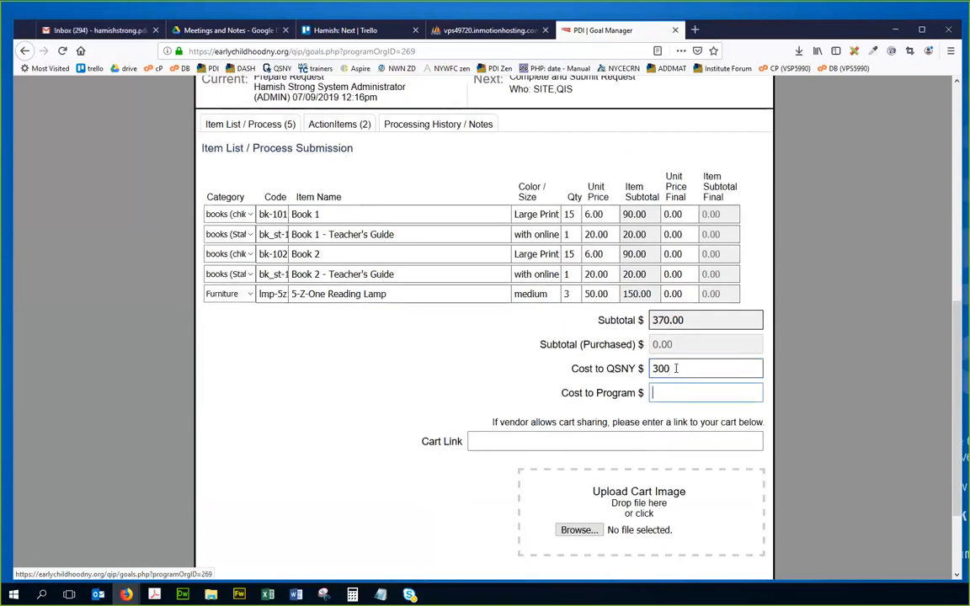
{"action": "type", "text": "70"}
Attach the desktop file "discourse username change help.jpg" as the purchase order's cart image
{"action": "scroll", "coordinate": [676, 368], "scroll_direction": "down", "scroll_amount": 1}
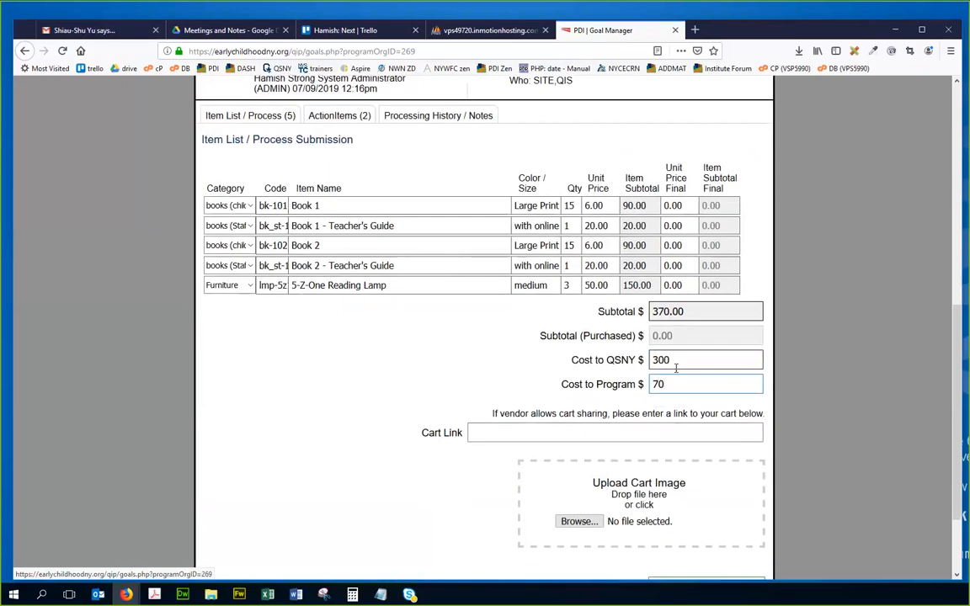
{"action": "scroll", "coordinate": [676, 368], "scroll_direction": "down", "scroll_amount": 1}
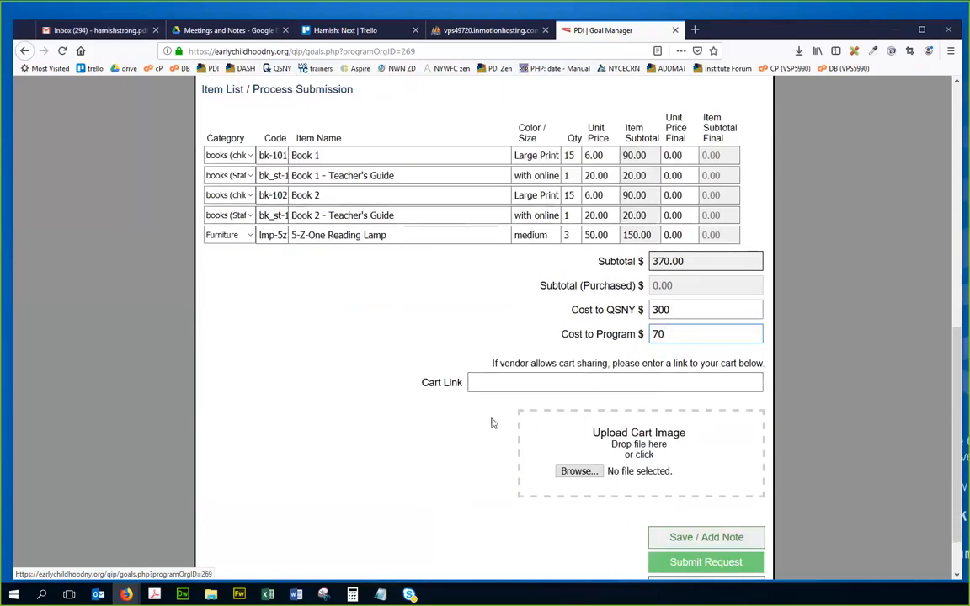
{"action": "scroll", "coordinate": [471, 422], "scroll_direction": "down", "scroll_amount": 1}
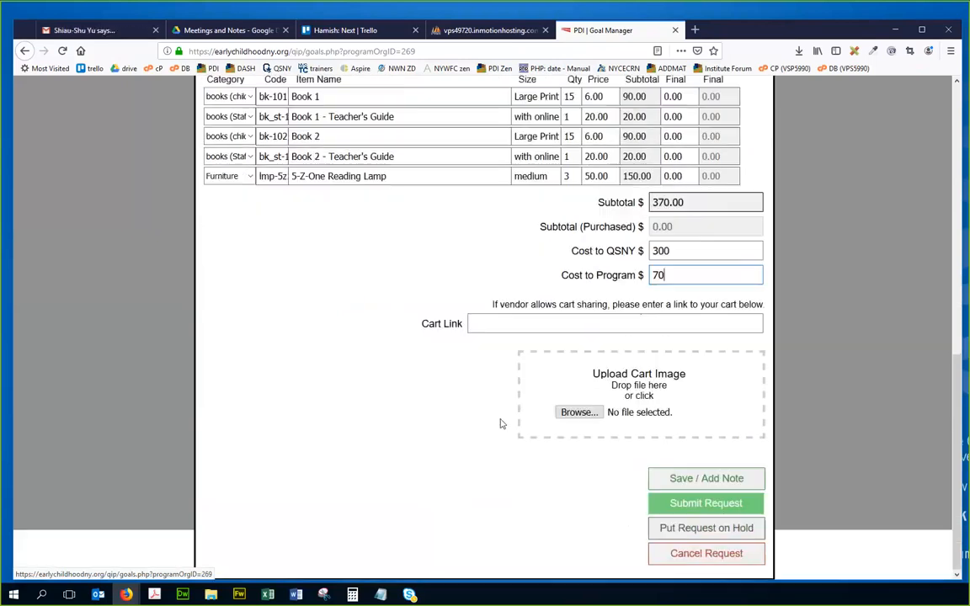
{"action": "left_click", "coordinate": [574, 416]}
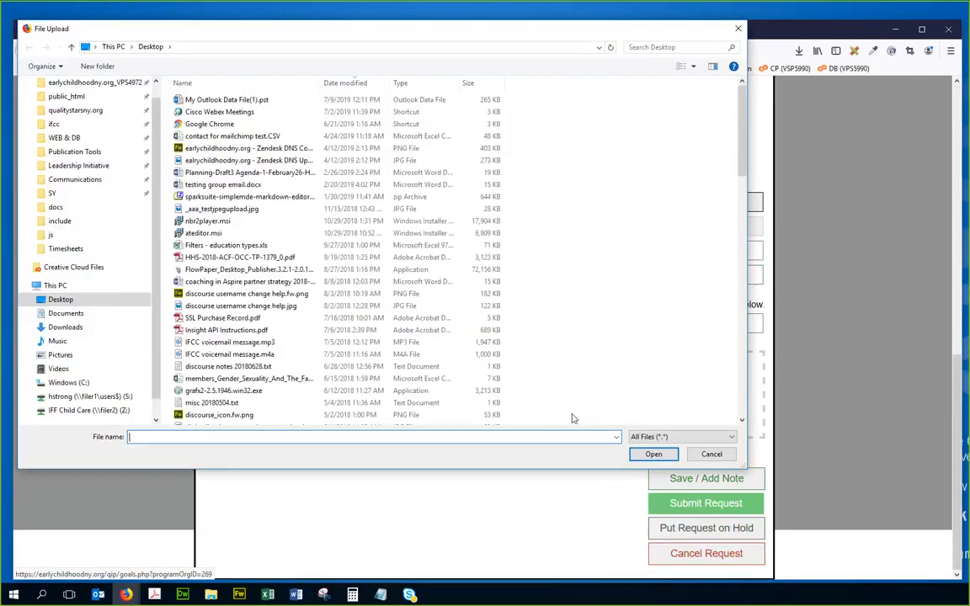
{"action": "left_click", "coordinate": [292, 309]}
{"action": "double_click", "coordinate": [292, 311]}
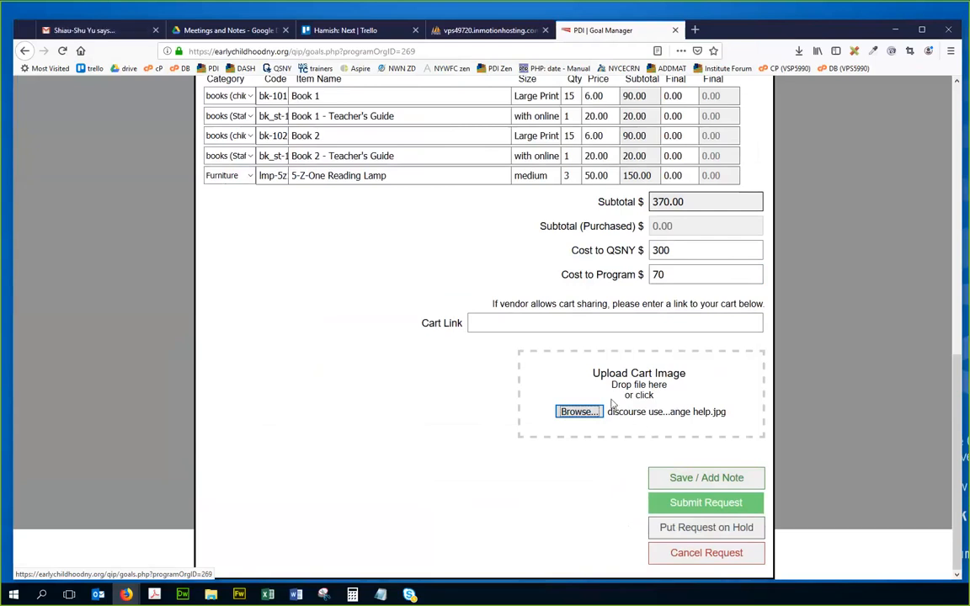
Look over the order's items and open the comment fields for saving the request with a note
{"action": "scroll", "coordinate": [597, 327], "scroll_direction": "up", "scroll_amount": 3}
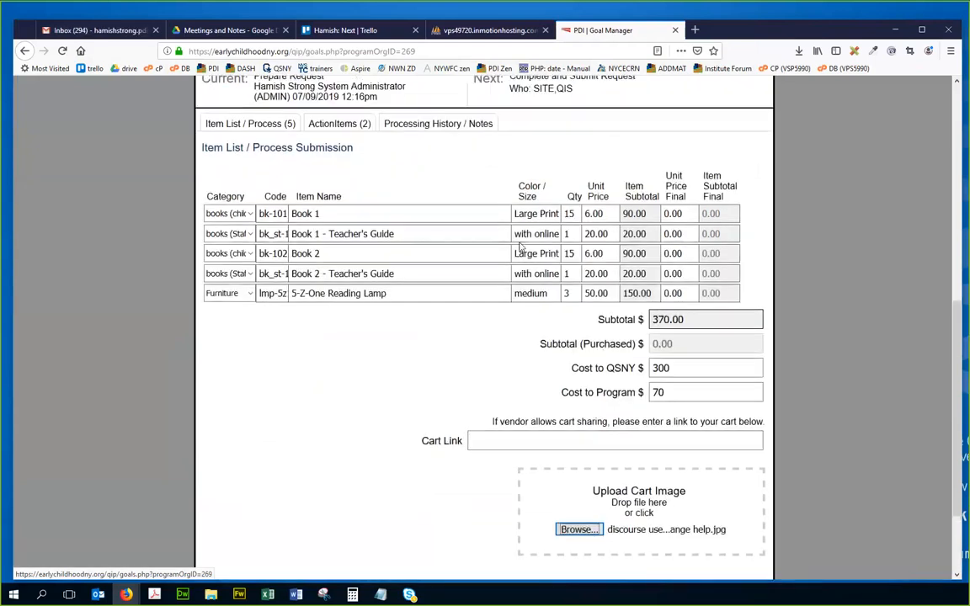
{"action": "scroll", "coordinate": [487, 272], "scroll_direction": "up", "scroll_amount": 1}
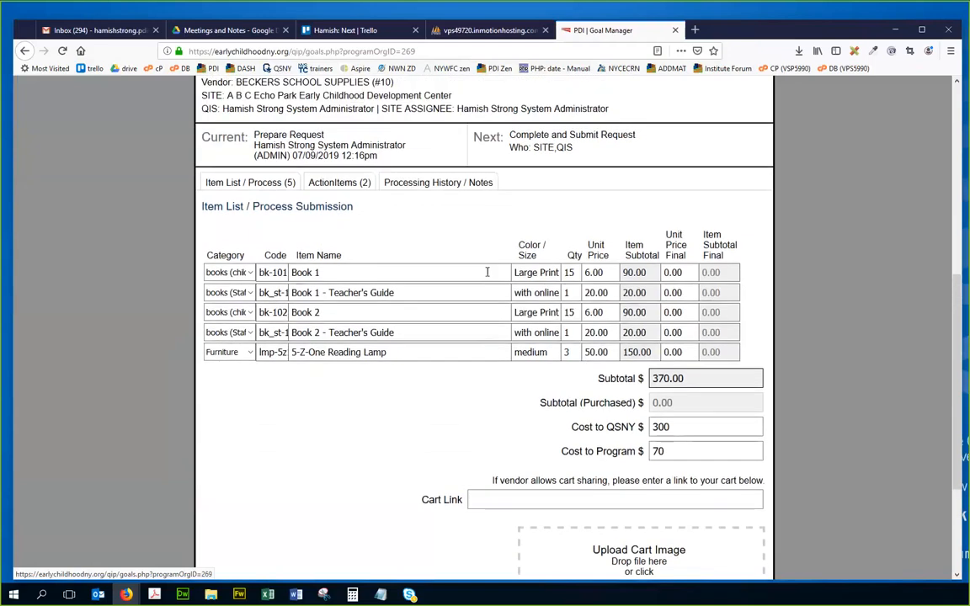
{"action": "scroll", "coordinate": [487, 271], "scroll_direction": "down", "scroll_amount": 3}
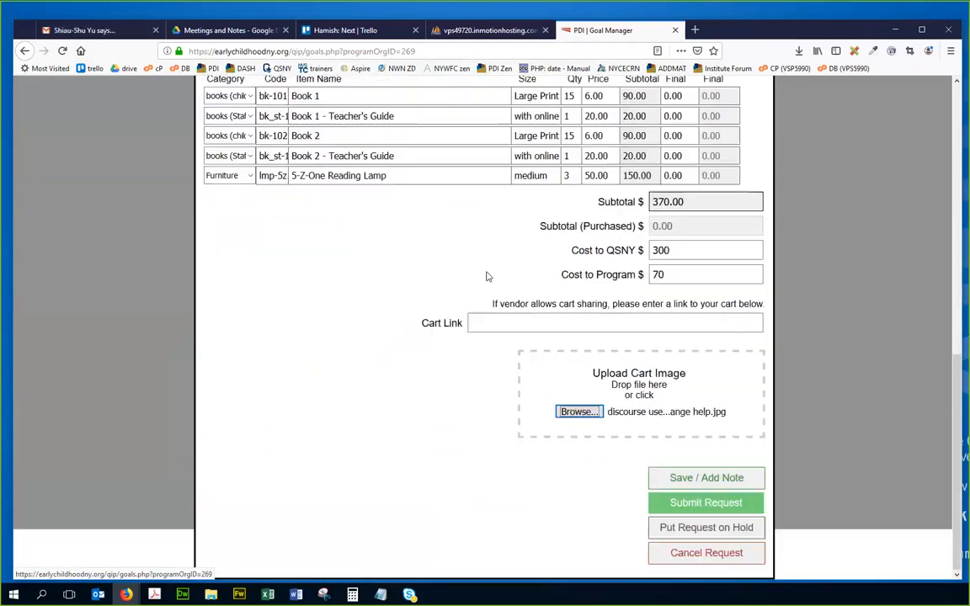
{"action": "left_click", "coordinate": [682, 479]}
{"action": "scroll", "coordinate": [476, 398], "scroll_direction": "down", "scroll_amount": 1}
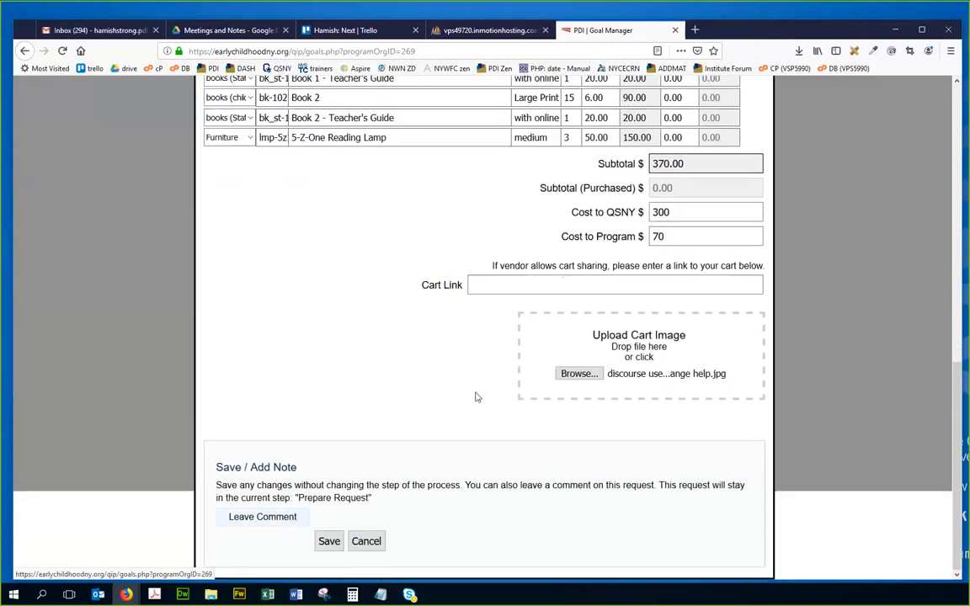
{"action": "left_click", "coordinate": [278, 517]}
{"action": "scroll", "coordinate": [401, 405], "scroll_direction": "down", "scroll_amount": 2}
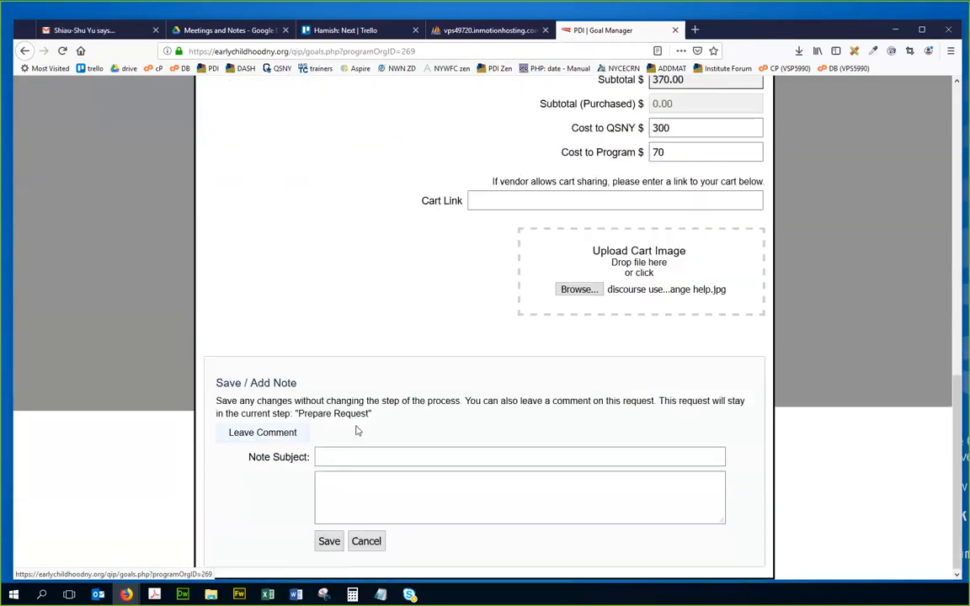
Enter "Do we need one more lamp?" as the note subject
{"action": "left_click", "coordinate": [331, 455]}
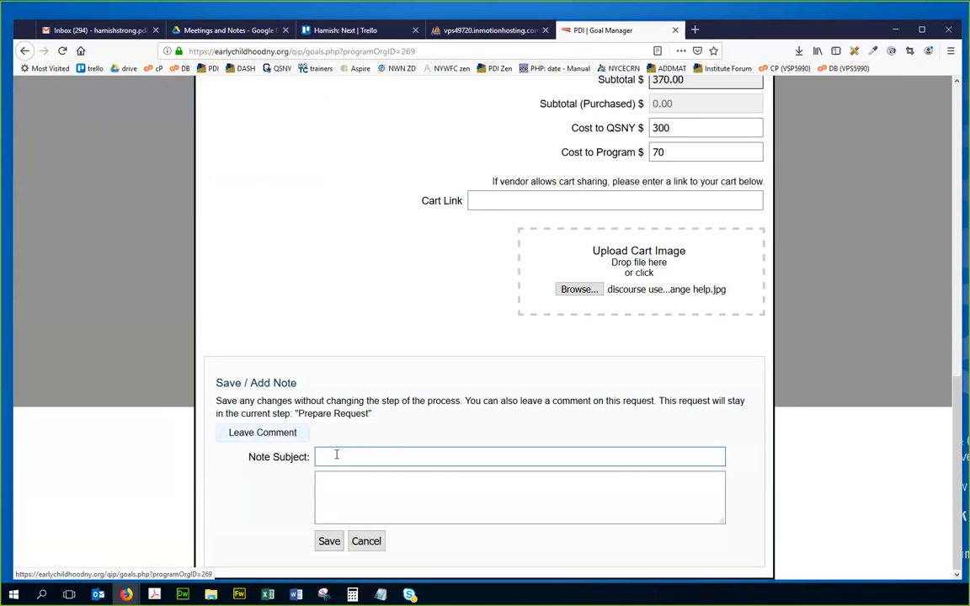
{"action": "left_click", "coordinate": [336, 455]}
{"action": "left_click", "coordinate": [336, 455]}
{"action": "type", "text": "Do wee"}
{"action": "key", "text": "BackSpace"}
{"action": "type", "text": "need one"}
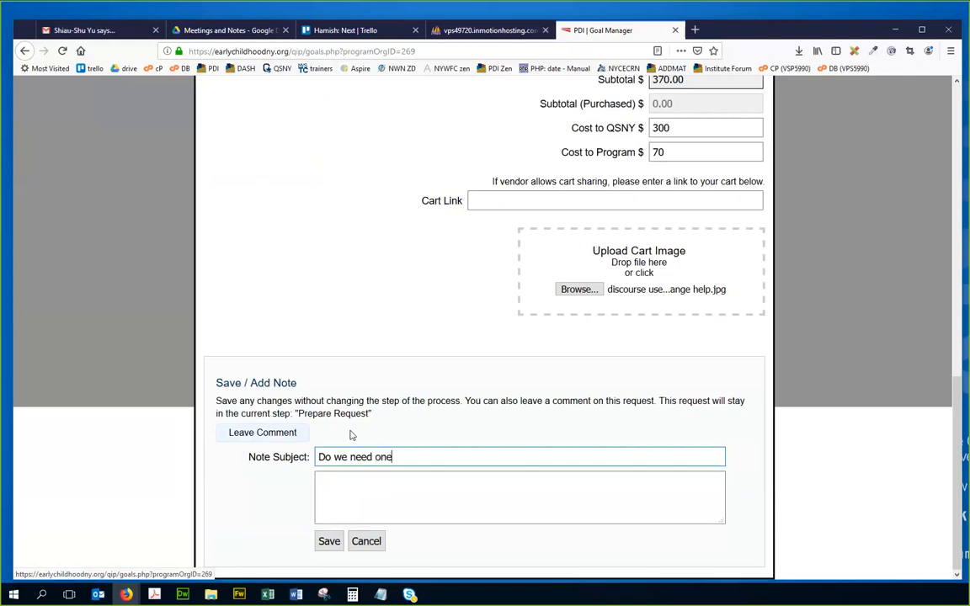
{"action": "type", "text": " more lamp"}
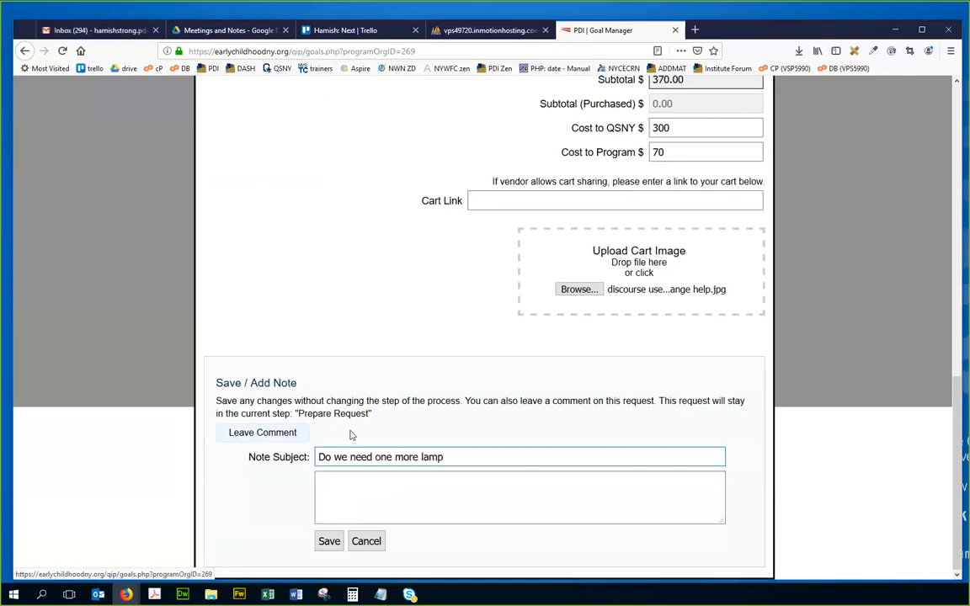
{"action": "type", "text": "?"}
Write a note body about checking with a colleague on "how many lamps we actually need. There is some question." and save the purchase order
{"action": "key", "text": "Tab"}
{"action": "type", "text": "Chec"}
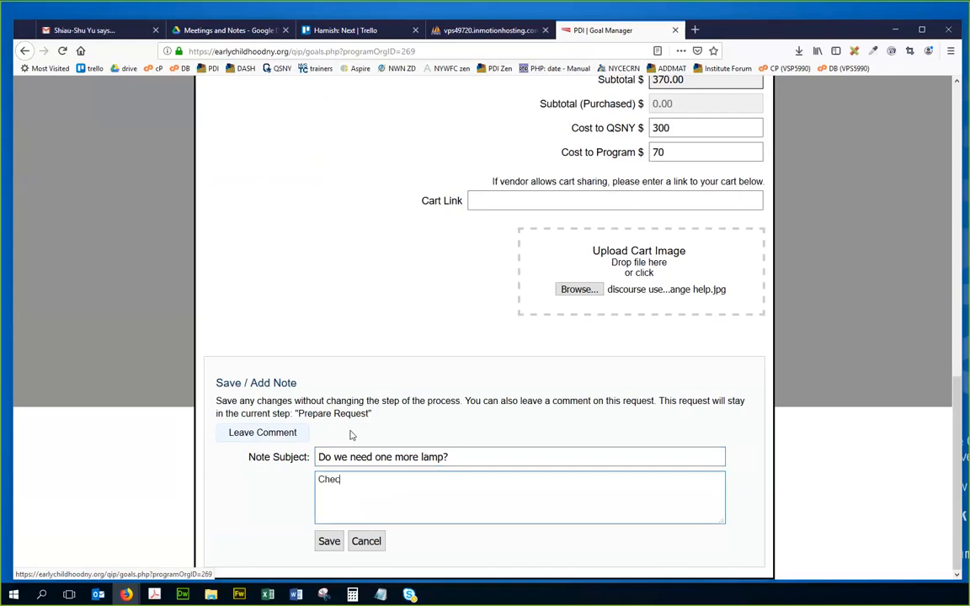
{"action": "type", "text": "k with Stephani"}
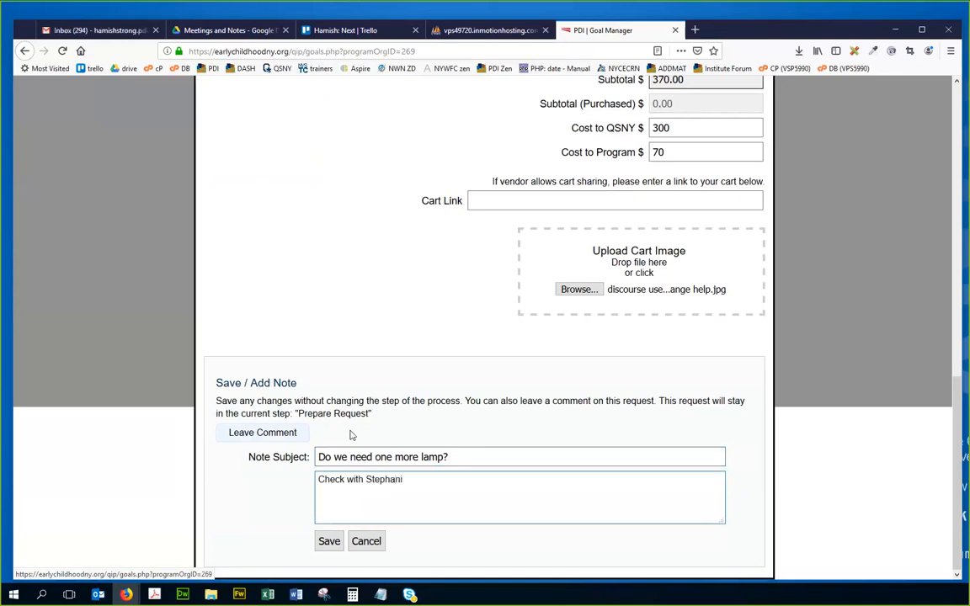
{"action": "type", "text": "e about how"}
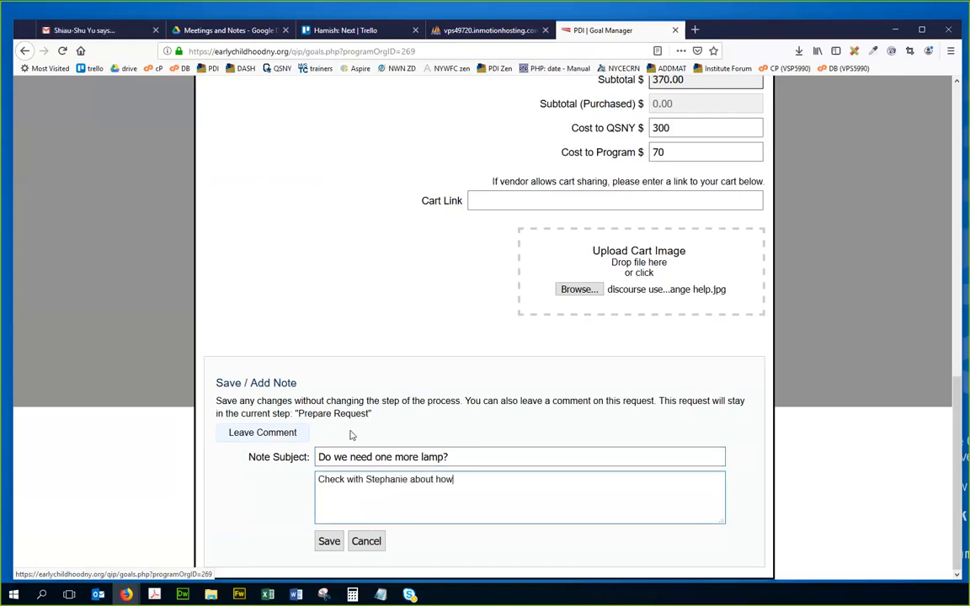
{"action": "type", "text": " many lamps we"}
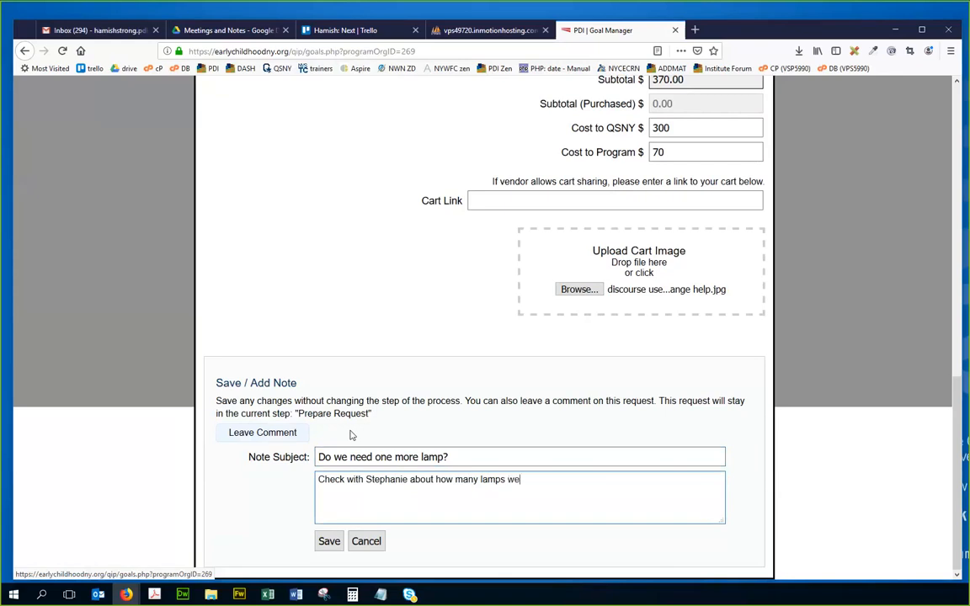
{"action": "type", "text": " actually need"}
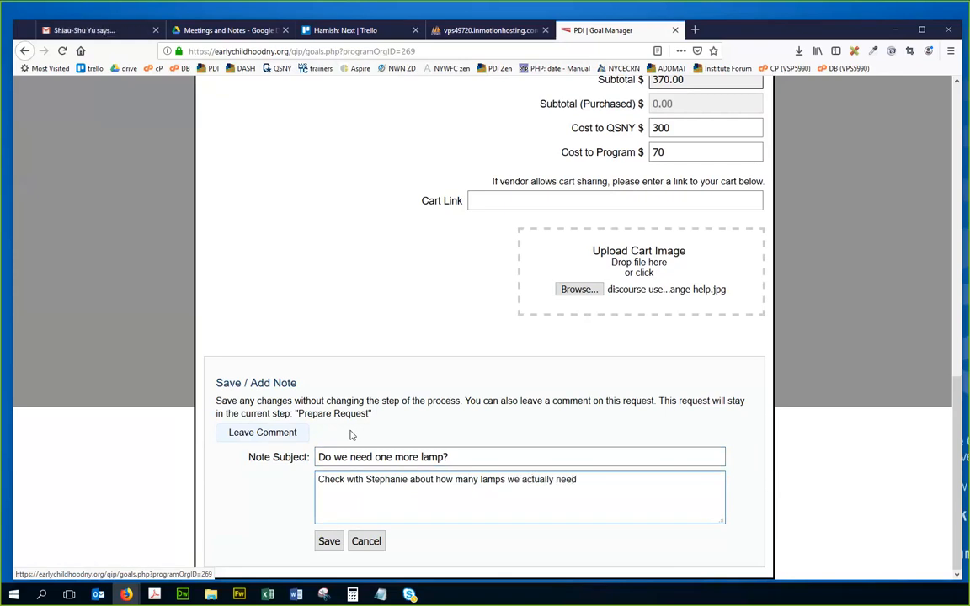
{"action": "type", "text": ". There is some questions"}
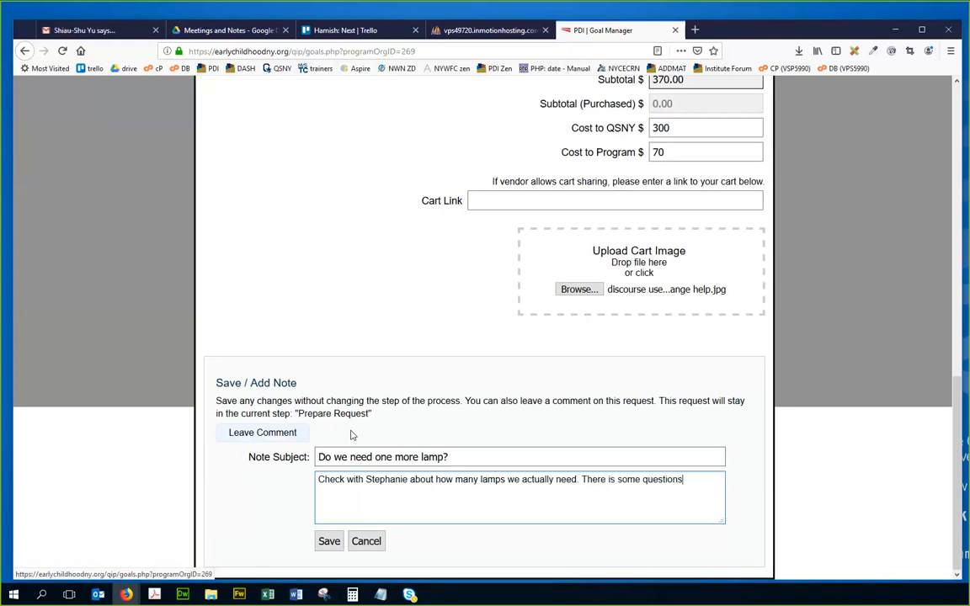
{"action": "key", "text": "BackSpace"}
{"action": "left_click", "coordinate": [329, 541]}
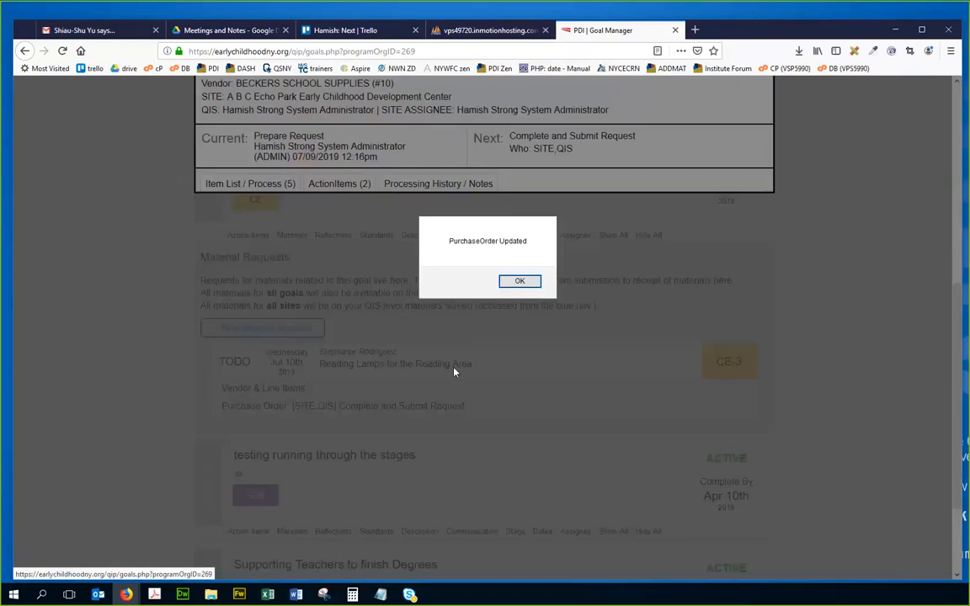
{"action": "left_click", "coordinate": [521, 280]}
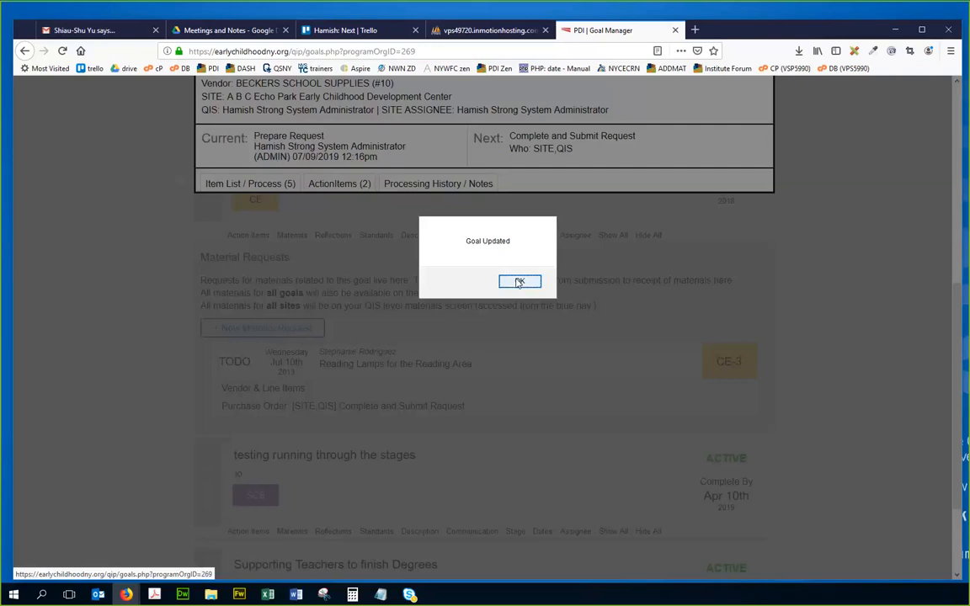
{"action": "left_click", "coordinate": [520, 282]}
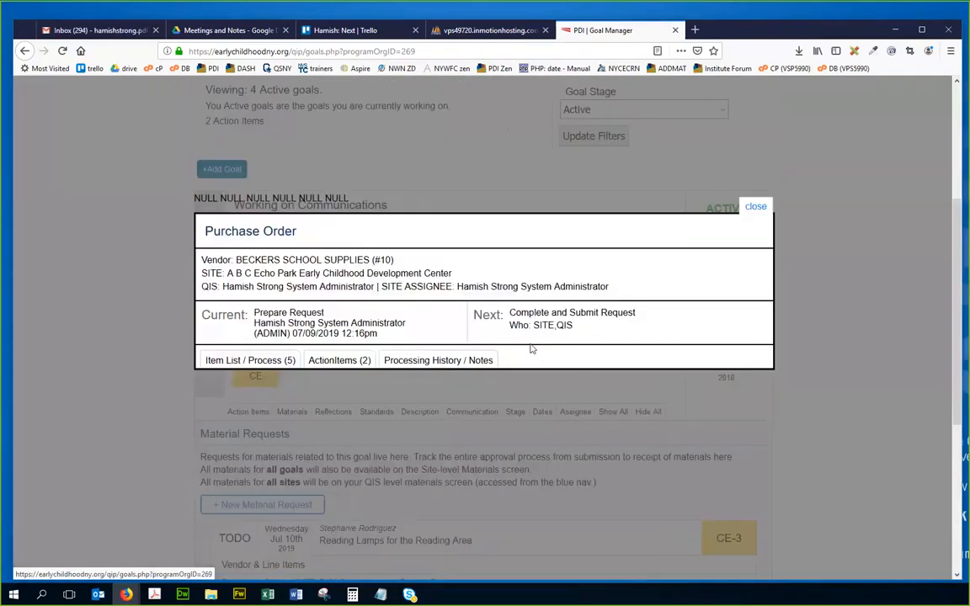
Review the purchase order's processing history and notes, and check its saved item list and costs
{"action": "left_click", "coordinate": [477, 361]}
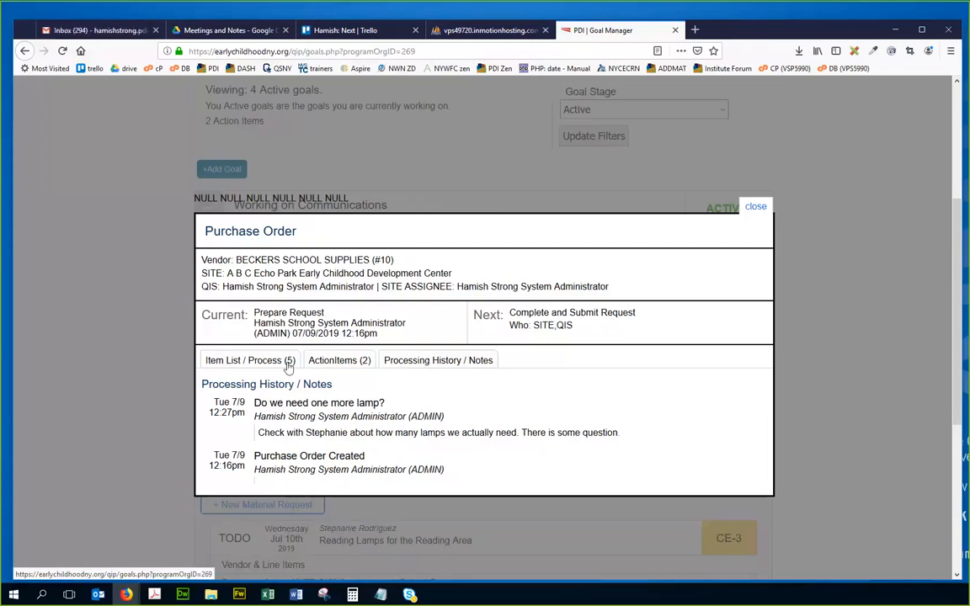
{"action": "left_click", "coordinate": [260, 360]}
{"action": "scroll", "coordinate": [463, 365], "scroll_direction": "down", "scroll_amount": 3}
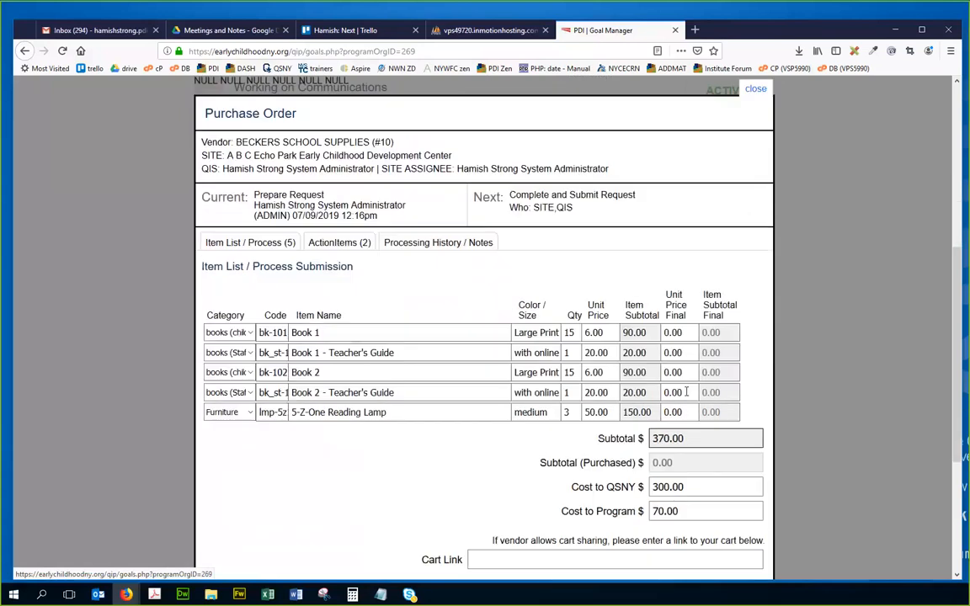
{"action": "scroll", "coordinate": [555, 364], "scroll_direction": "up", "scroll_amount": 3}
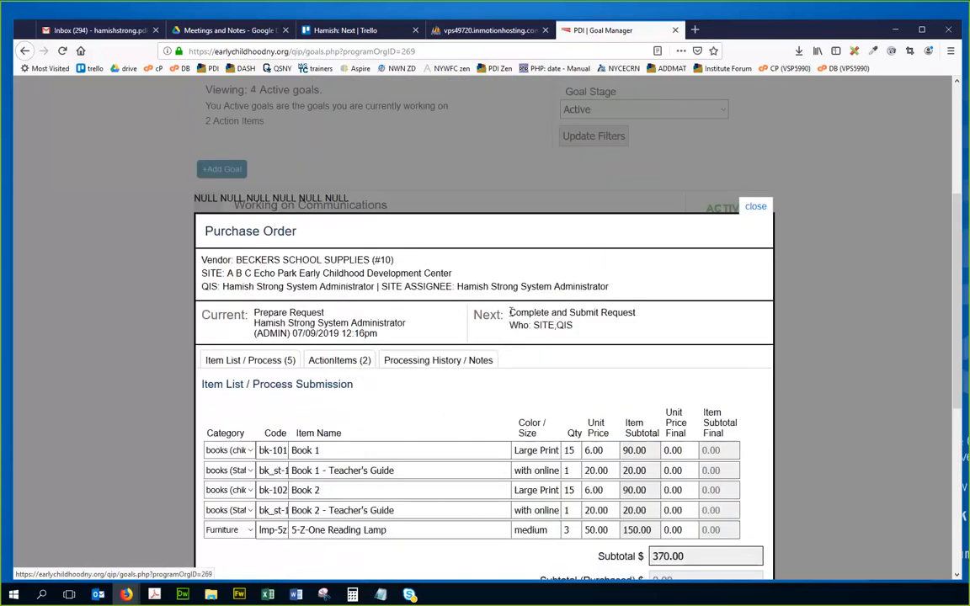
{"action": "scroll", "coordinate": [638, 335], "scroll_direction": "down", "scroll_amount": 5}
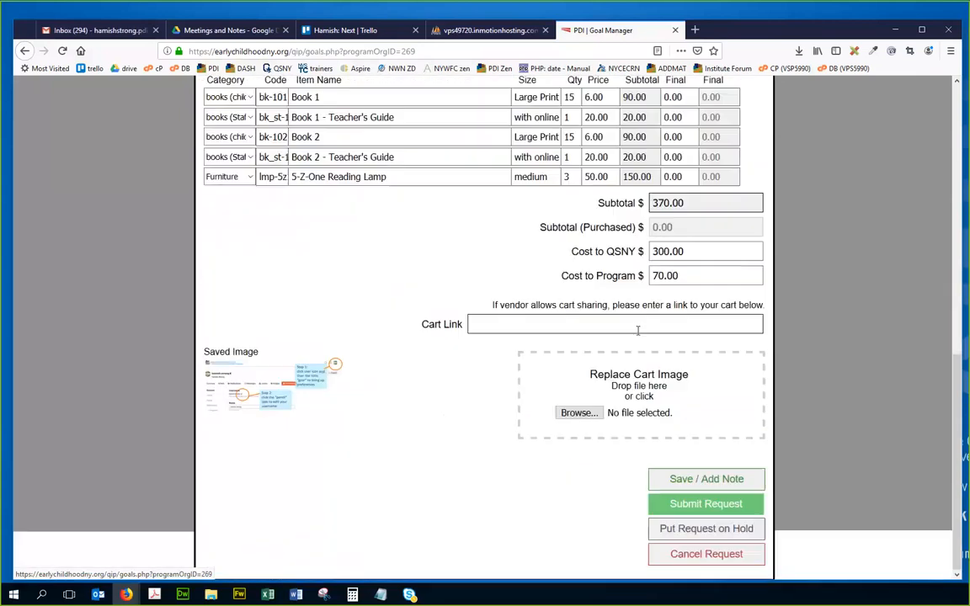
View the saved cart image at full size and return to the purchase order
{"action": "left_click", "coordinate": [317, 386]}
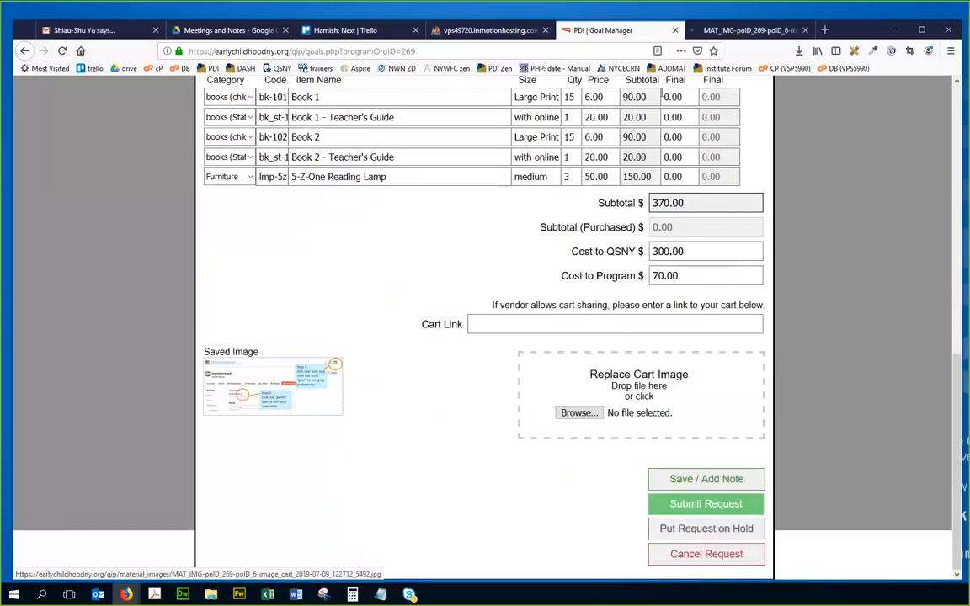
{"action": "left_click", "coordinate": [758, 26]}
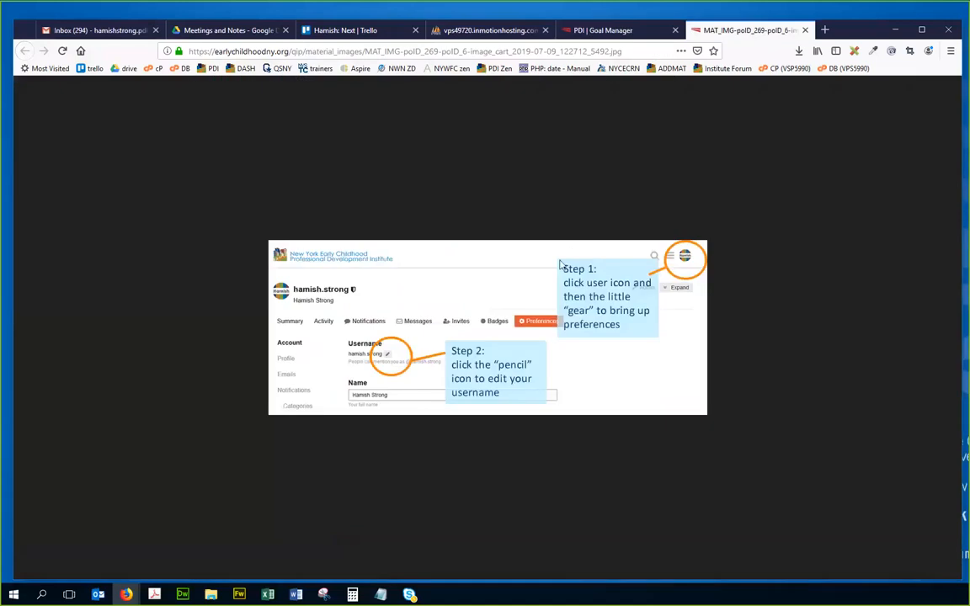
{"action": "left_click", "coordinate": [804, 31]}
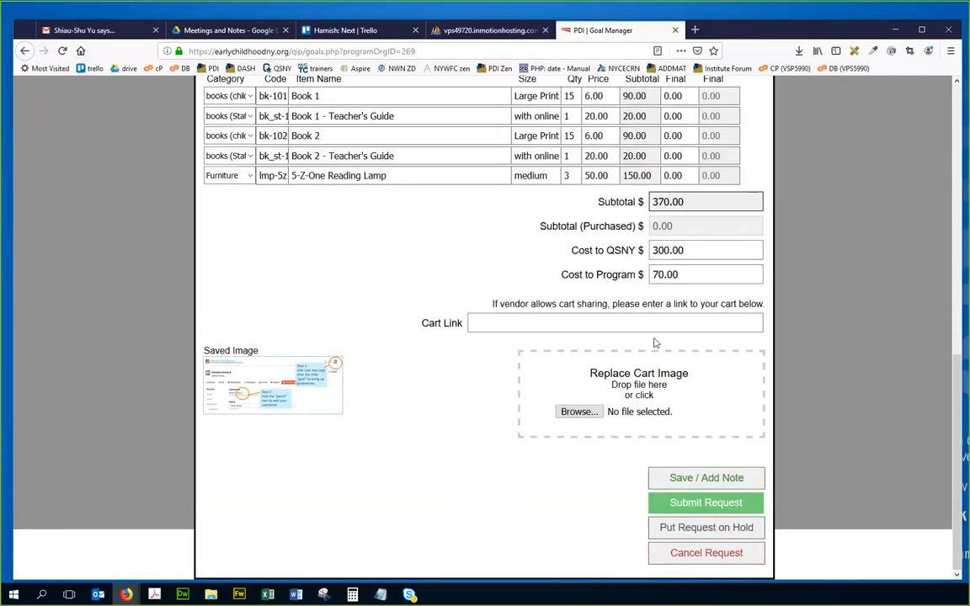
Look over the forms for submitting the request and for saving it with a note, cancelling both
{"action": "left_click", "coordinate": [675, 503]}
{"action": "scroll", "coordinate": [455, 452], "scroll_direction": "down", "scroll_amount": 1}
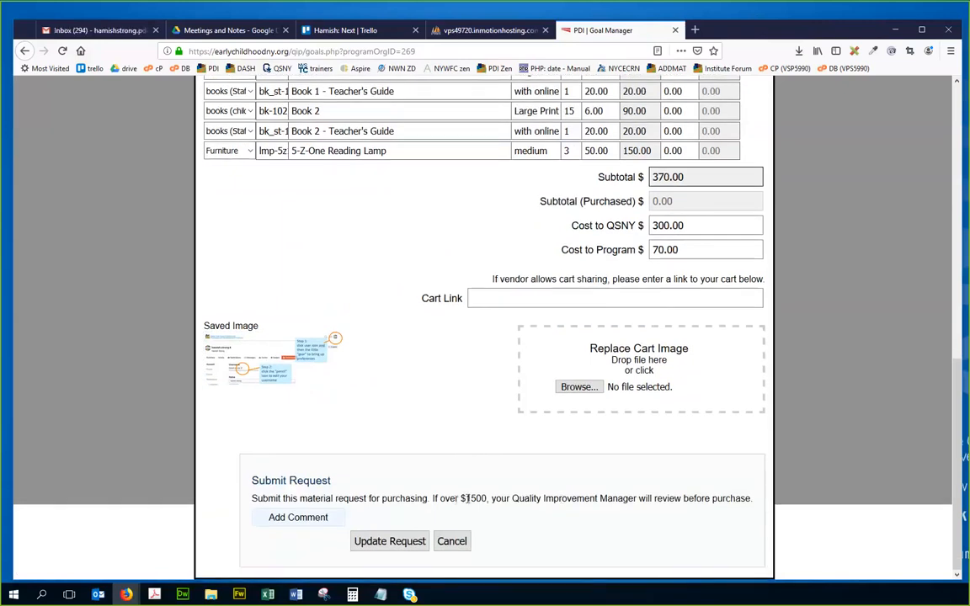
{"action": "left_click", "coordinate": [455, 543]}
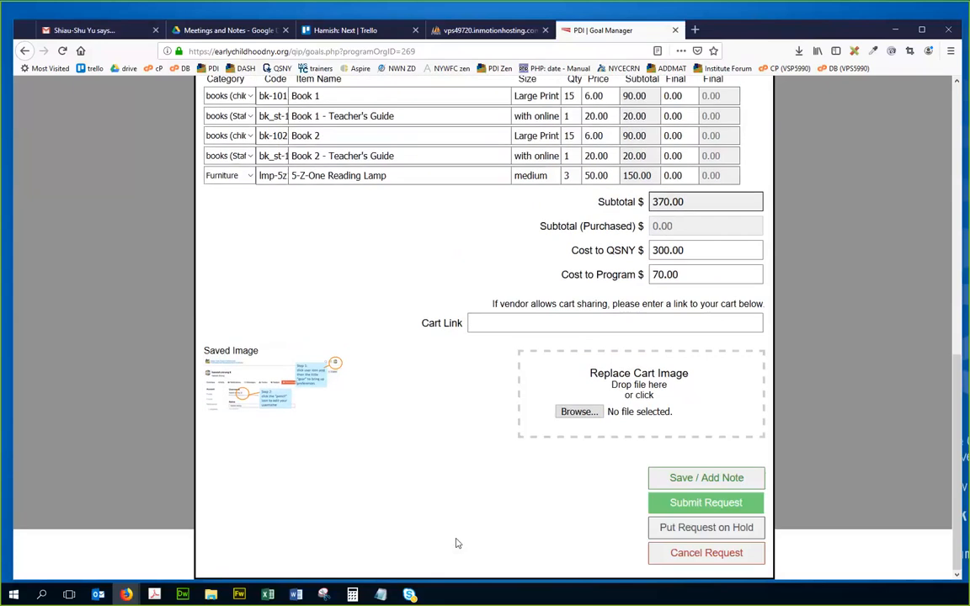
{"action": "left_click", "coordinate": [670, 477]}
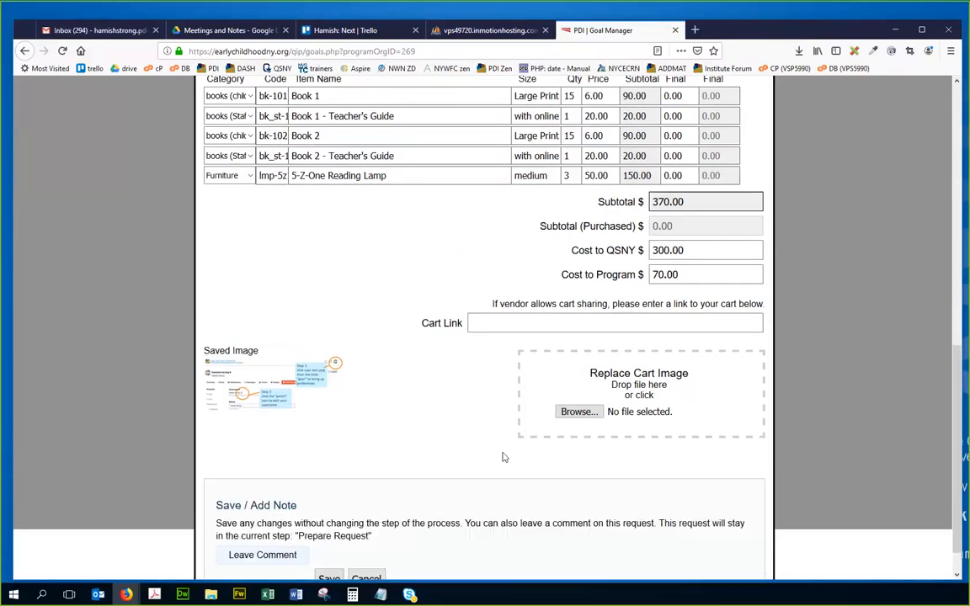
{"action": "scroll", "coordinate": [502, 457], "scroll_direction": "down", "scroll_amount": 1}
{"action": "left_click", "coordinate": [368, 541]}
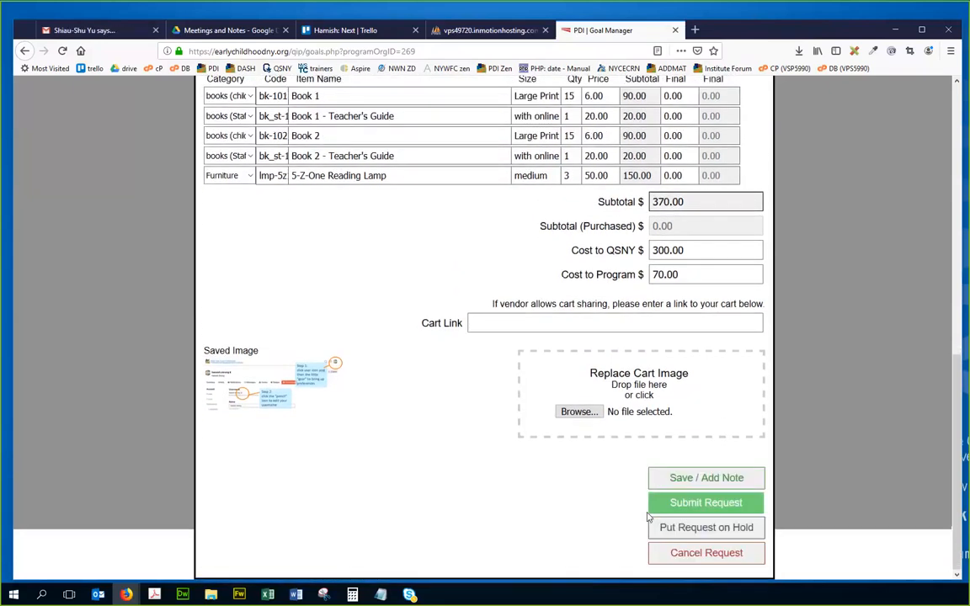
Examine the available reasons for putting the request on hold and back out without updating it
{"action": "left_click", "coordinate": [691, 528]}
{"action": "scroll", "coordinate": [477, 401], "scroll_direction": "down", "scroll_amount": 2}
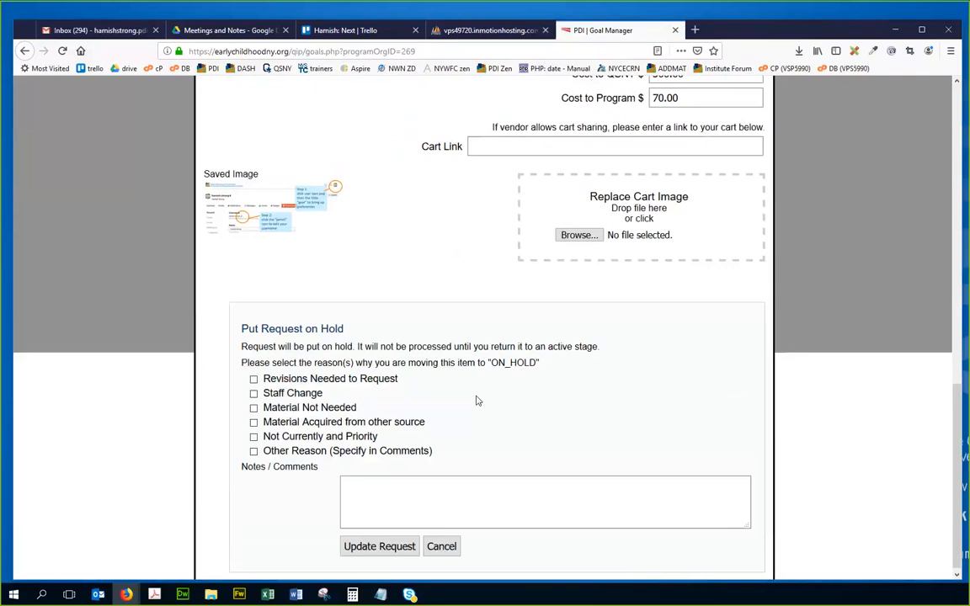
{"action": "left_click", "coordinate": [441, 547]}
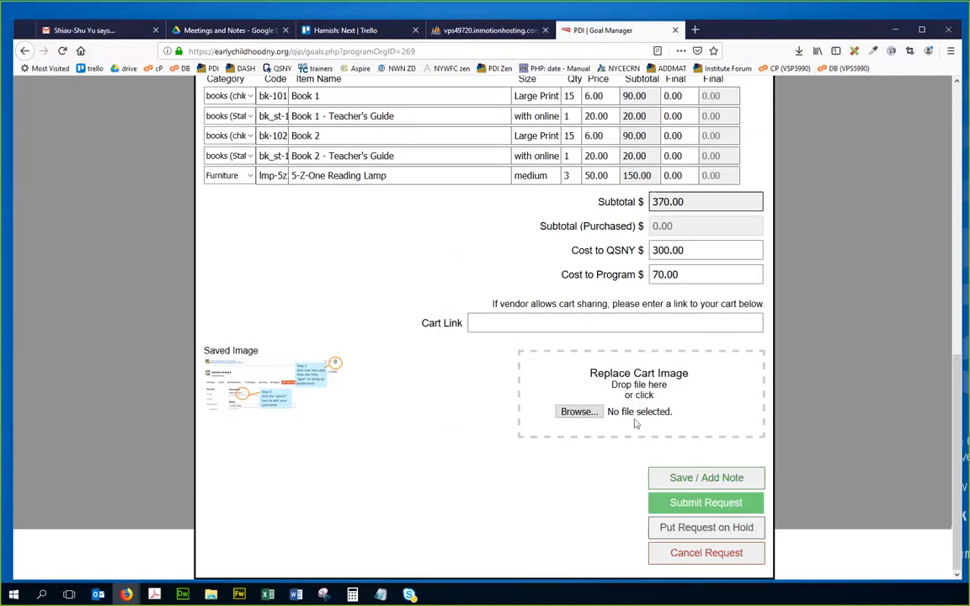
Submit the purchase order request for purchasing without adding a comment
{"action": "left_click", "coordinate": [684, 503]}
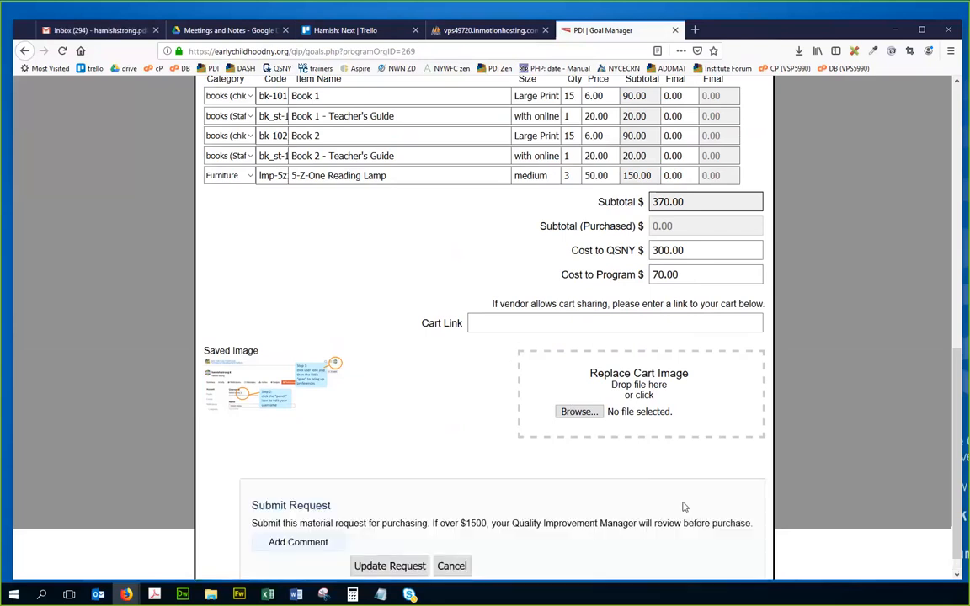
{"action": "scroll", "coordinate": [435, 418], "scroll_direction": "down", "scroll_amount": 1}
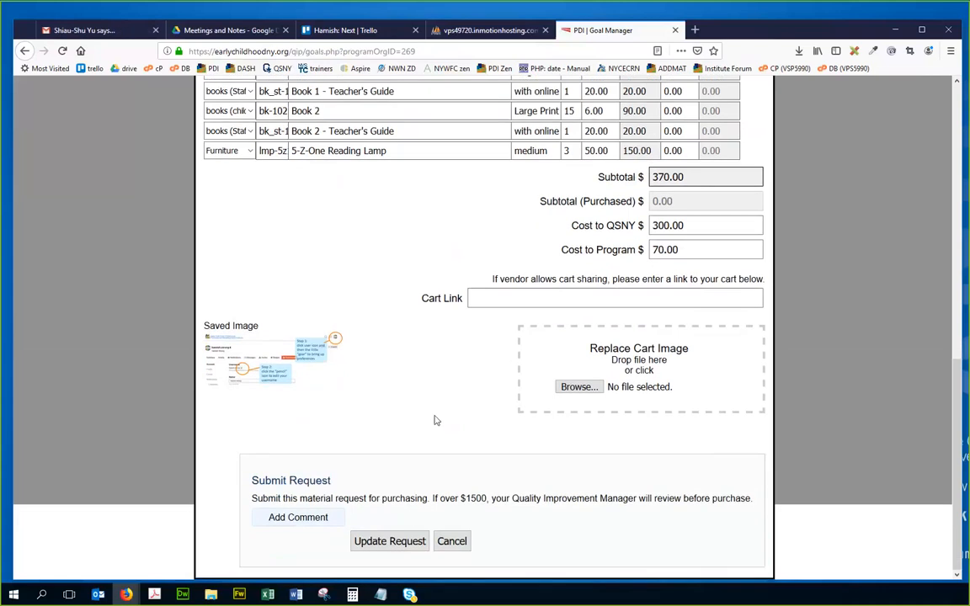
{"action": "left_click", "coordinate": [389, 542]}
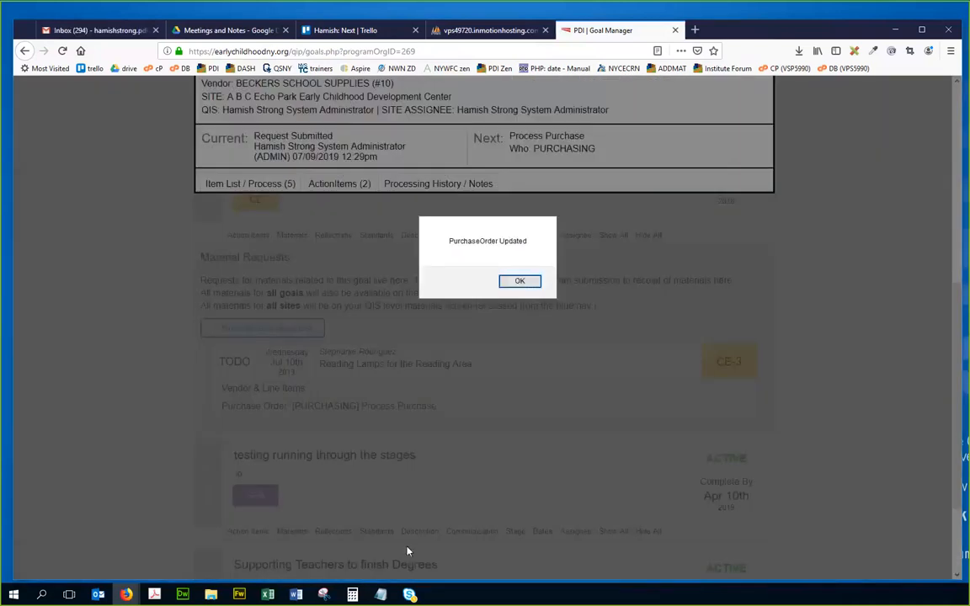
{"action": "left_click", "coordinate": [520, 281]}
Examine the submitted purchase order's processing history and notes, and collapse them
{"action": "scroll", "coordinate": [398, 215], "scroll_direction": "up", "scroll_amount": 4}
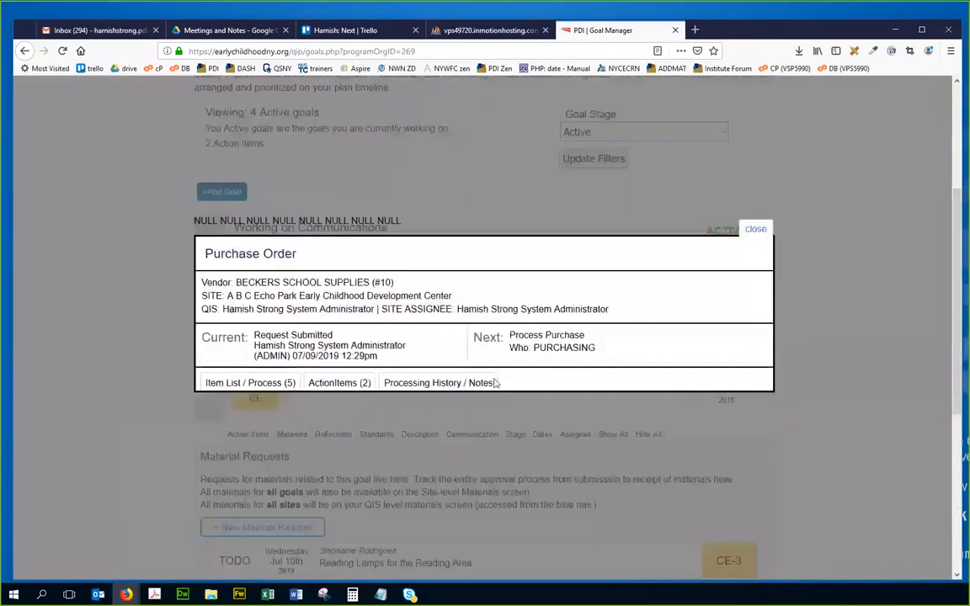
{"action": "left_click", "coordinate": [446, 420]}
{"action": "scroll", "coordinate": [408, 425], "scroll_direction": "down", "scroll_amount": 3}
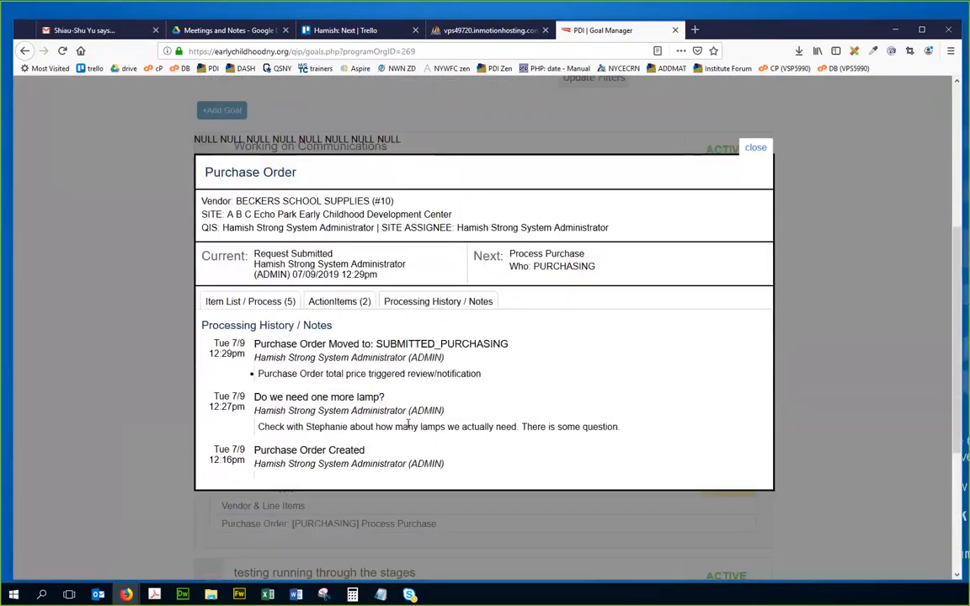
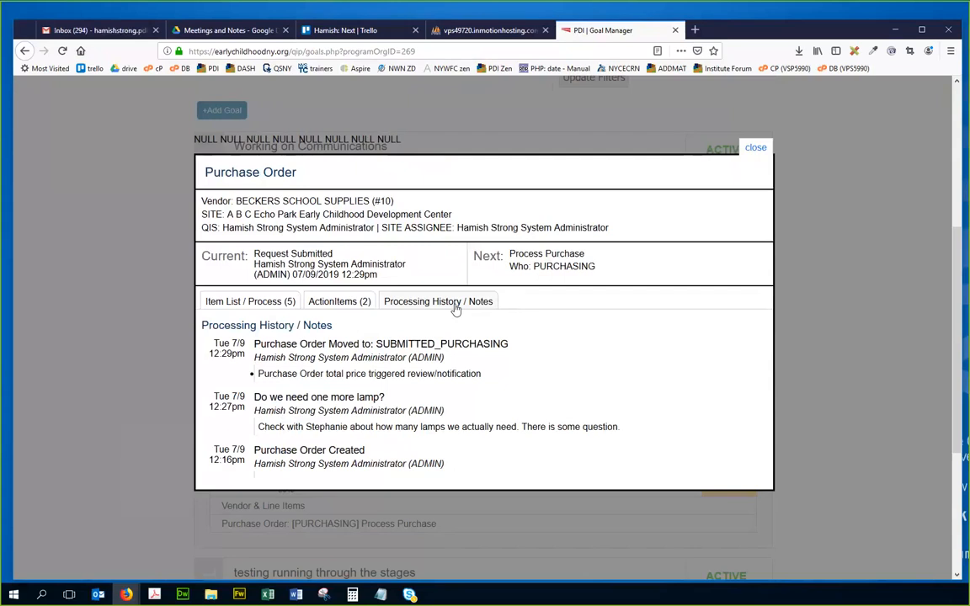
{"action": "left_click", "coordinate": [455, 307]}
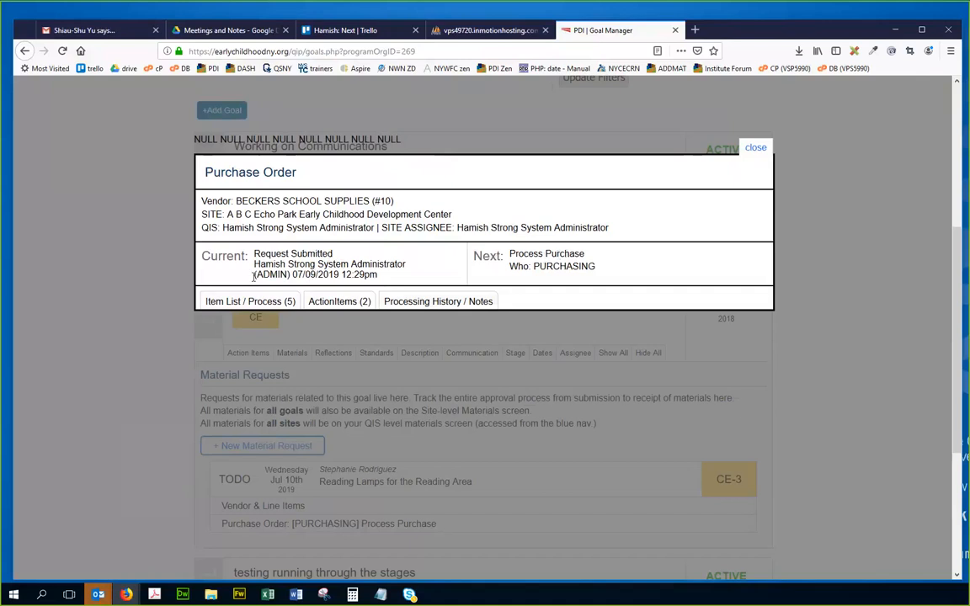
Check the submitted order's item list and hold options, cancel the hold form, and close the purchase order
{"action": "left_click", "coordinate": [251, 303]}
{"action": "scroll", "coordinate": [623, 337], "scroll_direction": "down", "scroll_amount": 3}
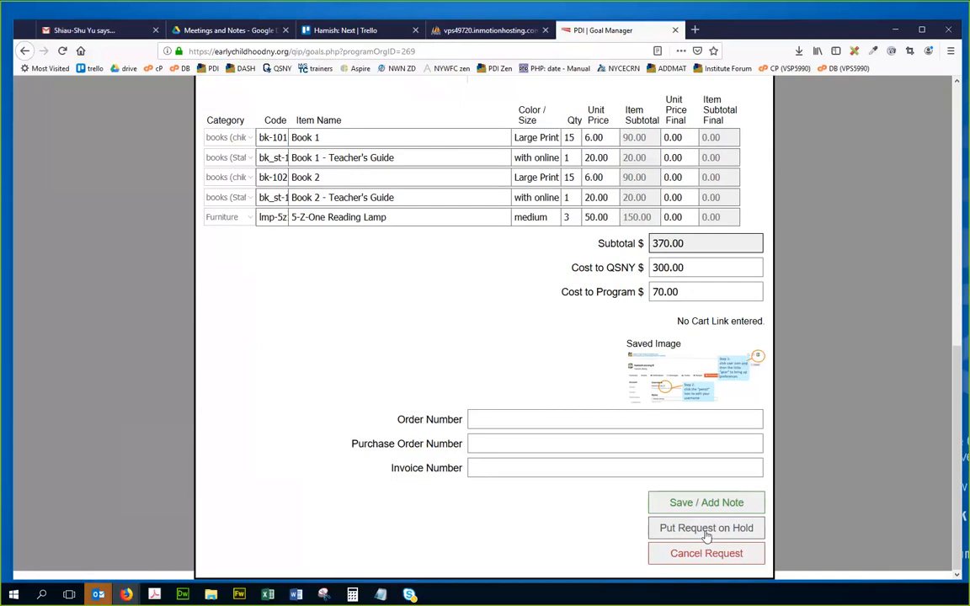
{"action": "left_click", "coordinate": [706, 528]}
{"action": "scroll", "coordinate": [506, 506], "scroll_direction": "down", "scroll_amount": 3}
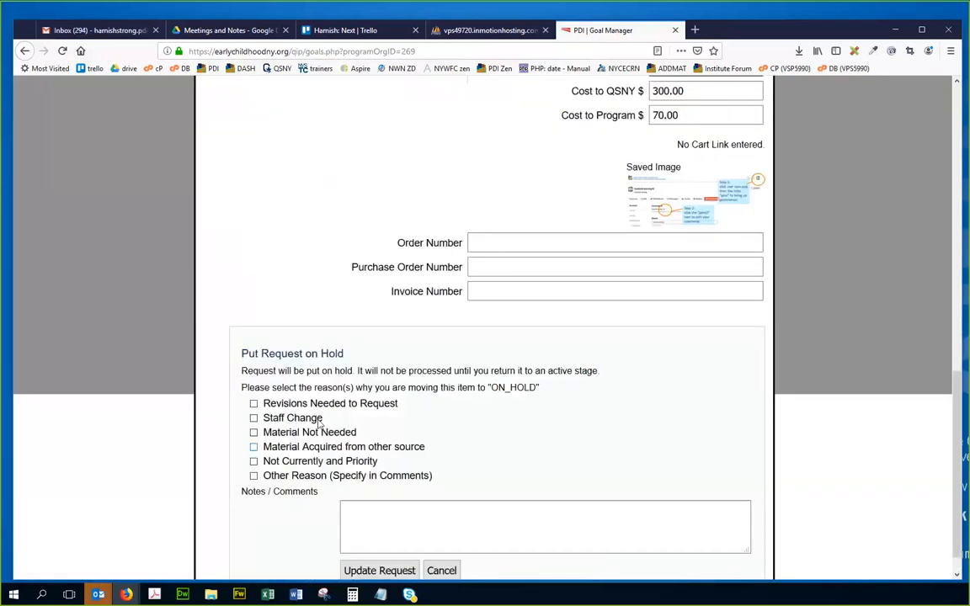
{"action": "scroll", "coordinate": [581, 425], "scroll_direction": "down", "scroll_amount": 1}
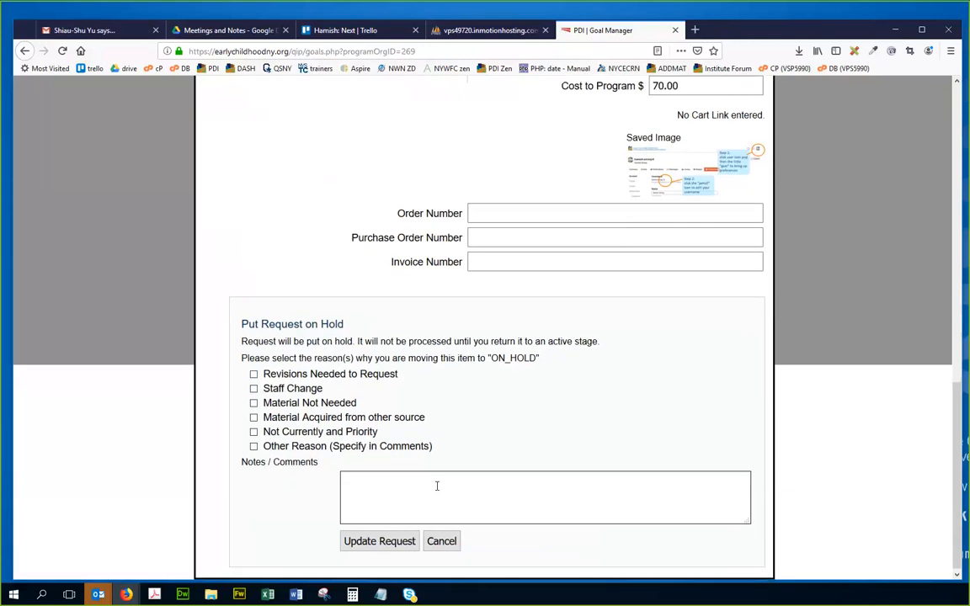
{"action": "left_click", "coordinate": [442, 542]}
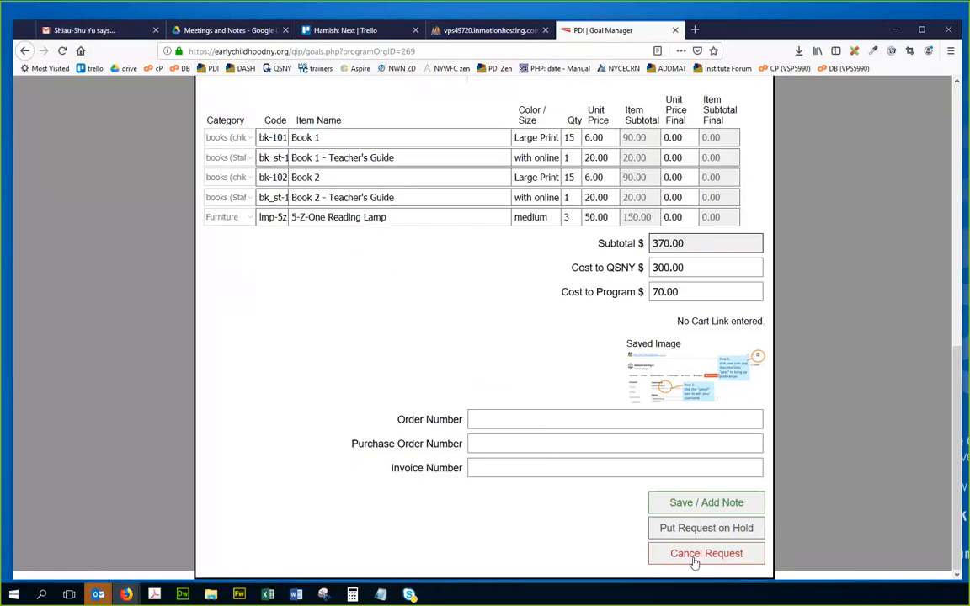
{"action": "scroll", "coordinate": [801, 265], "scroll_direction": "up", "scroll_amount": 5}
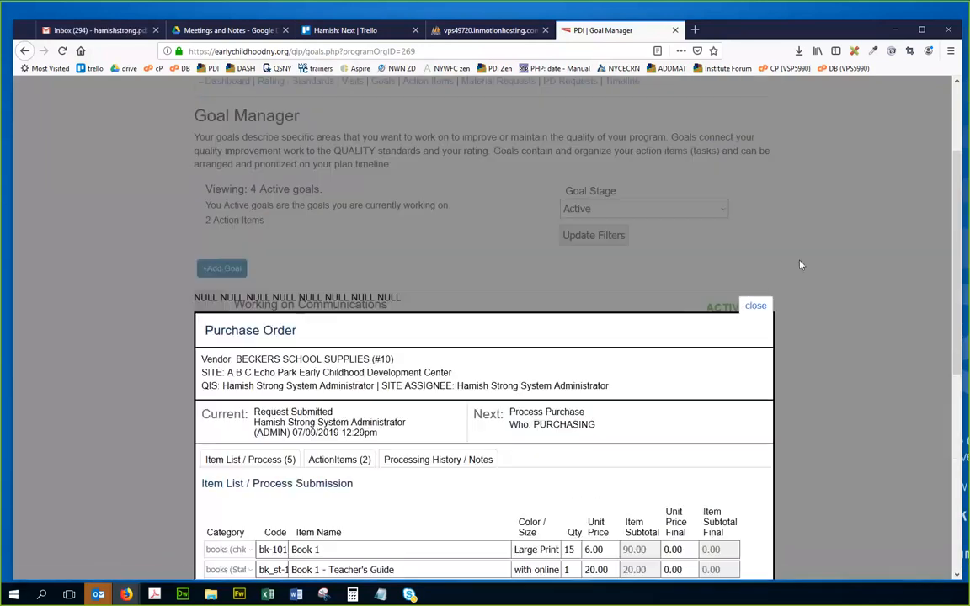
{"action": "left_click", "coordinate": [755, 306]}
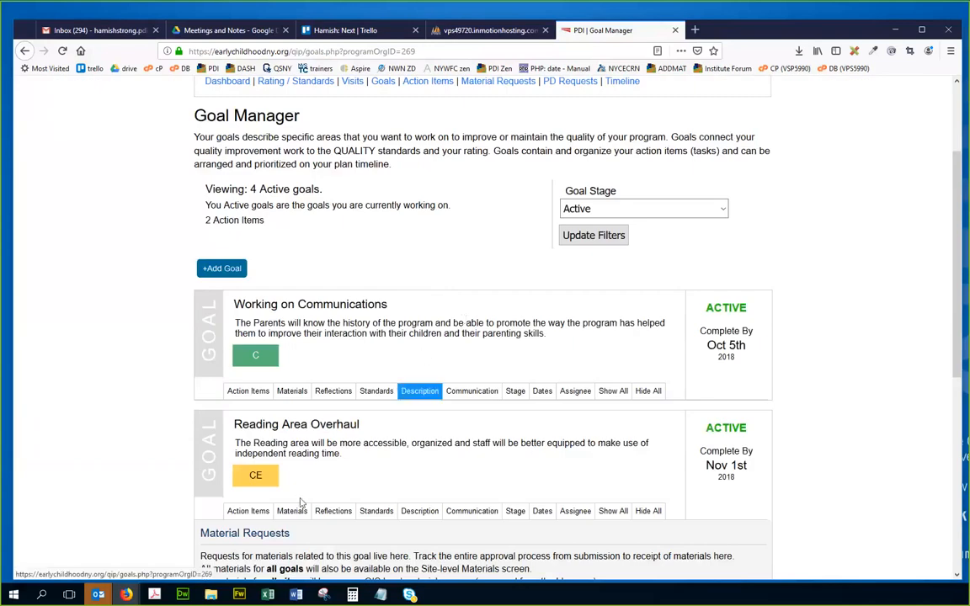
Switch the planning tool to PURCHASING mode while staying in the site's Goal Manager
{"action": "scroll", "coordinate": [454, 335], "scroll_direction": "up", "scroll_amount": 3}
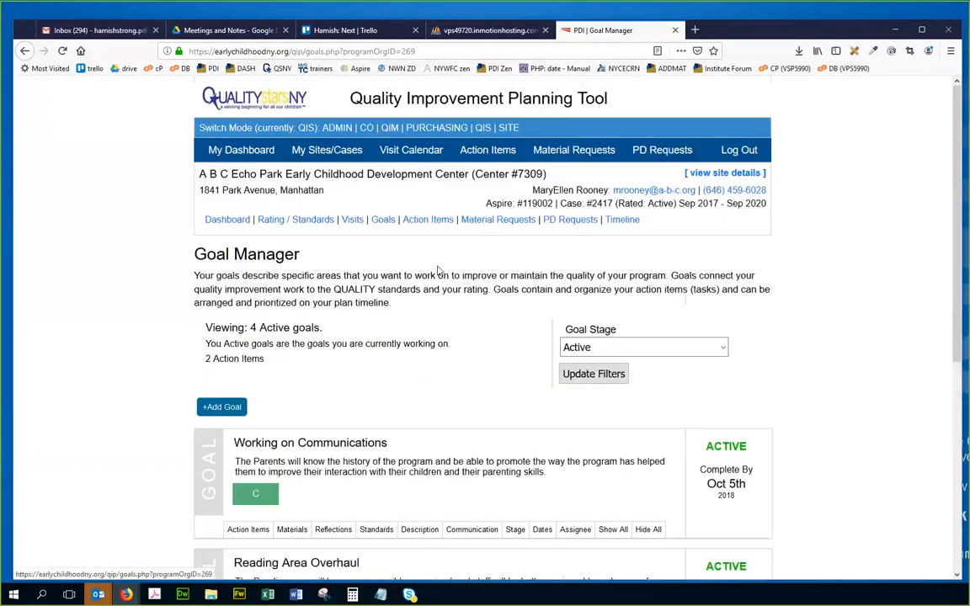
{"action": "left_click", "coordinate": [391, 128]}
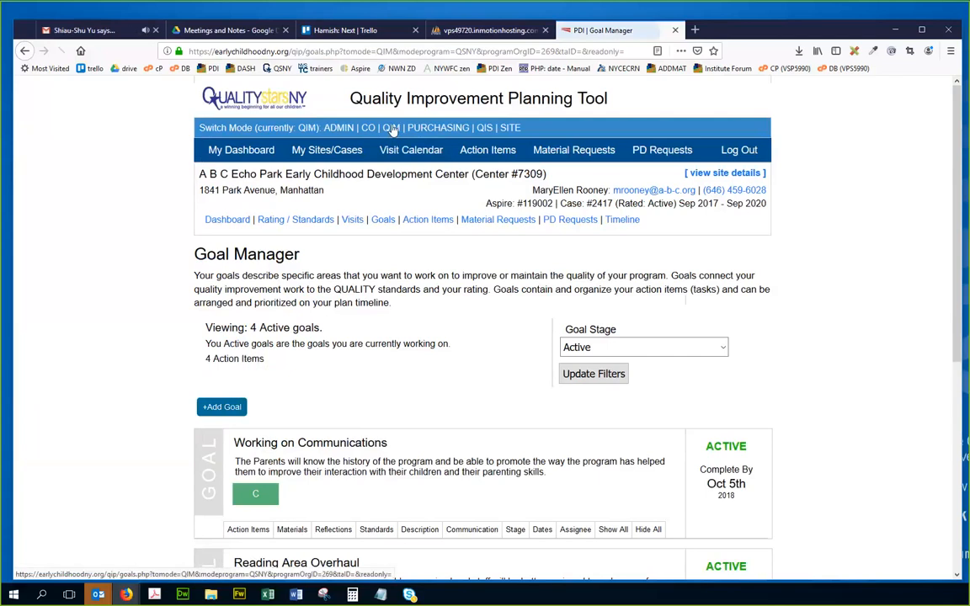
{"action": "left_click", "coordinate": [438, 128]}
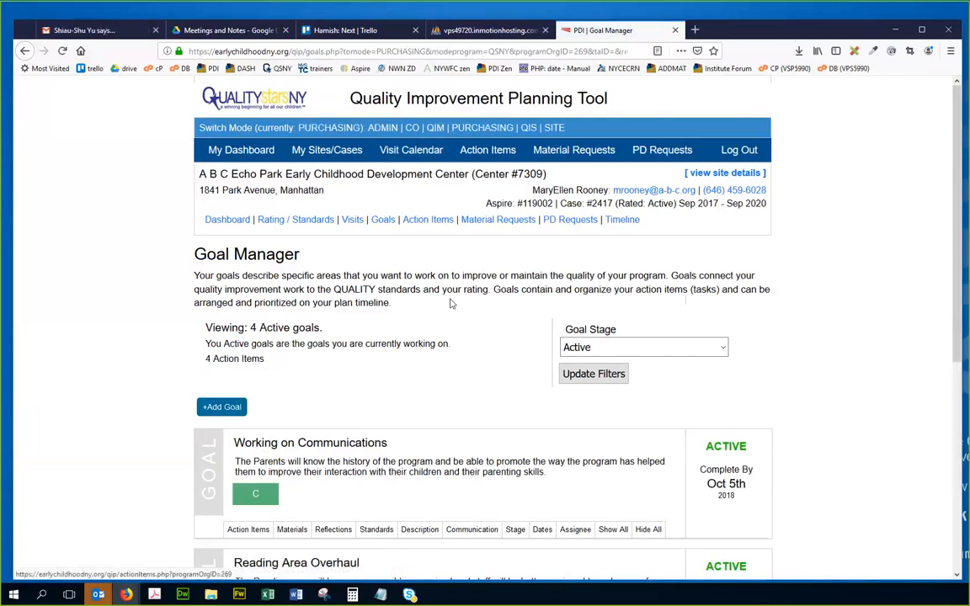
Show the Reading Area Overhaul goal's material requests and open the purchase order awaiting purchase processing
{"action": "scroll", "coordinate": [466, 325], "scroll_direction": "down", "scroll_amount": 3}
{"action": "left_click", "coordinate": [292, 414]}
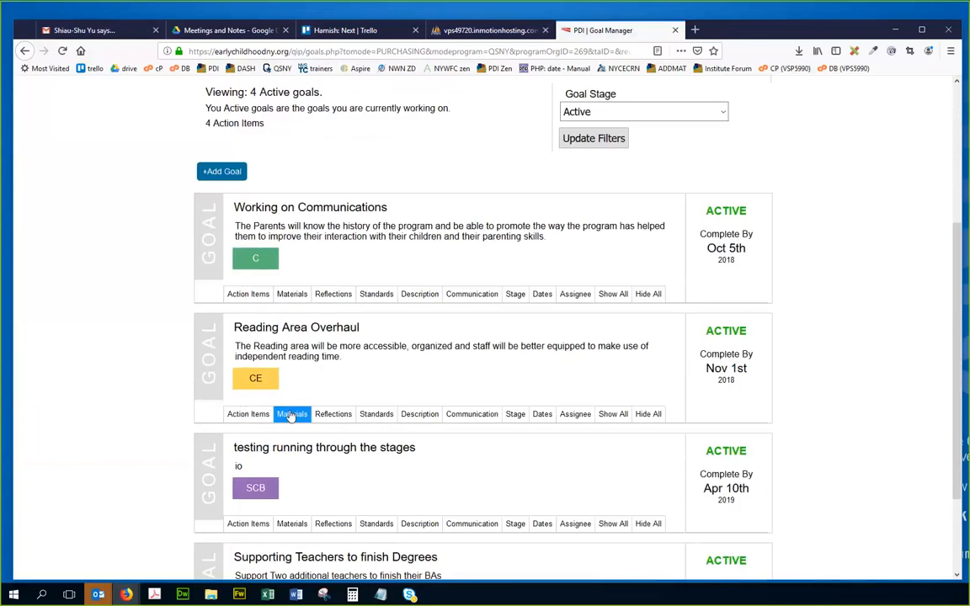
{"action": "scroll", "coordinate": [477, 218], "scroll_direction": "up", "scroll_amount": 3}
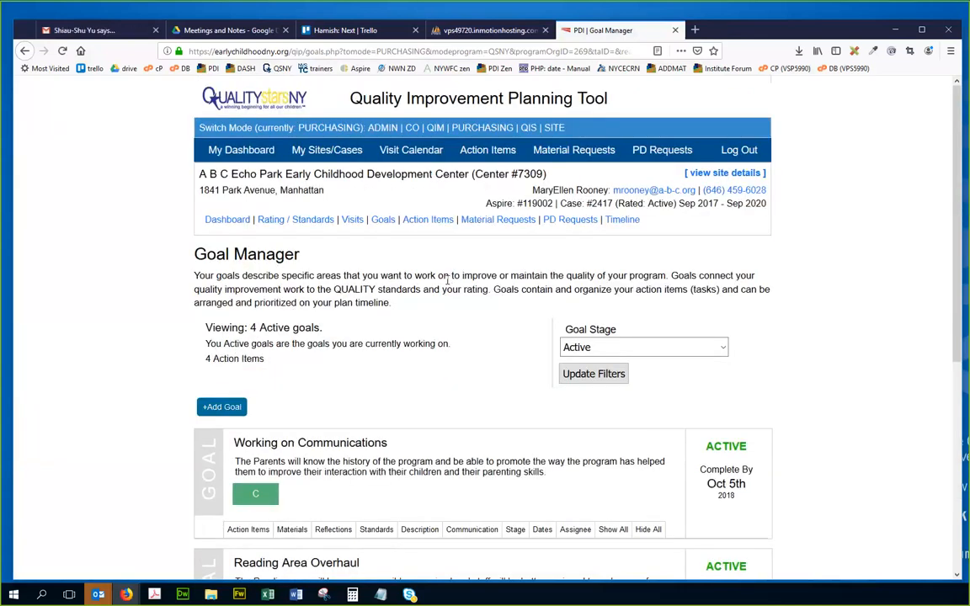
{"action": "scroll", "coordinate": [450, 320], "scroll_direction": "down", "scroll_amount": 3}
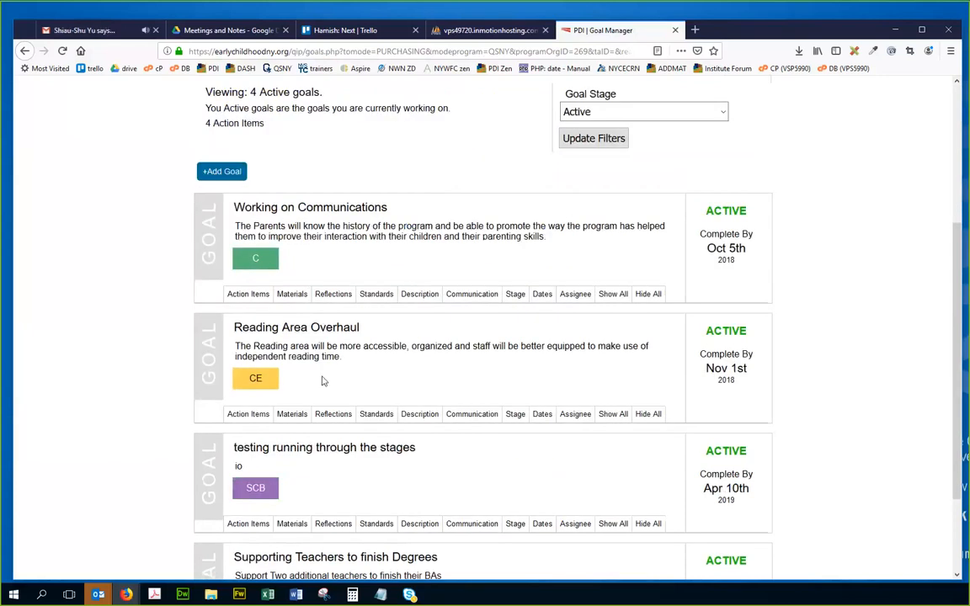
{"action": "left_click", "coordinate": [290, 413]}
{"action": "scroll", "coordinate": [513, 358], "scroll_direction": "down", "scroll_amount": 3}
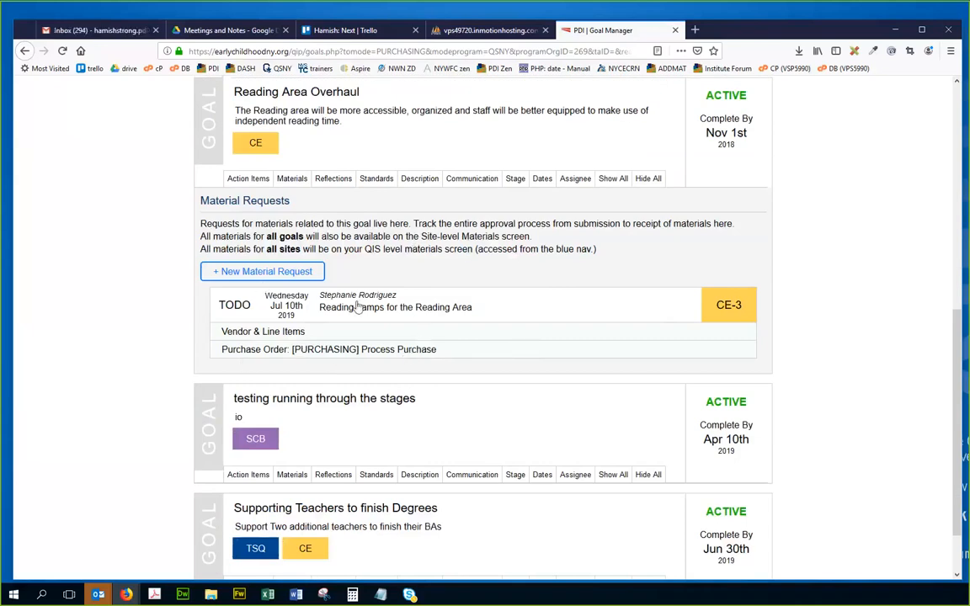
{"action": "left_click", "coordinate": [442, 349]}
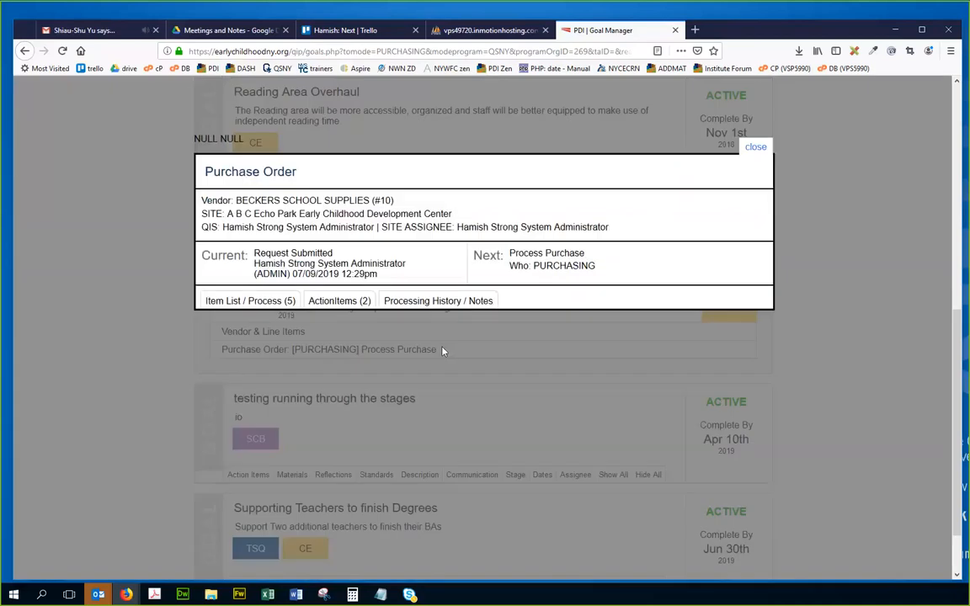
Examine the purchase order's item list, final price fields, order and invoice number fields, and processing options
{"action": "left_click", "coordinate": [288, 301]}
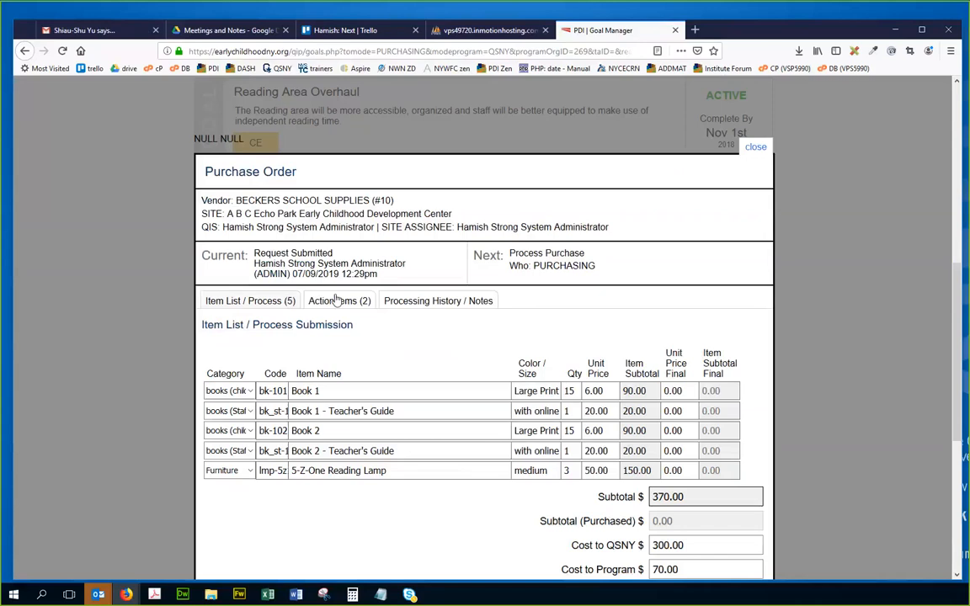
{"action": "scroll", "coordinate": [401, 307], "scroll_direction": "down", "scroll_amount": 5}
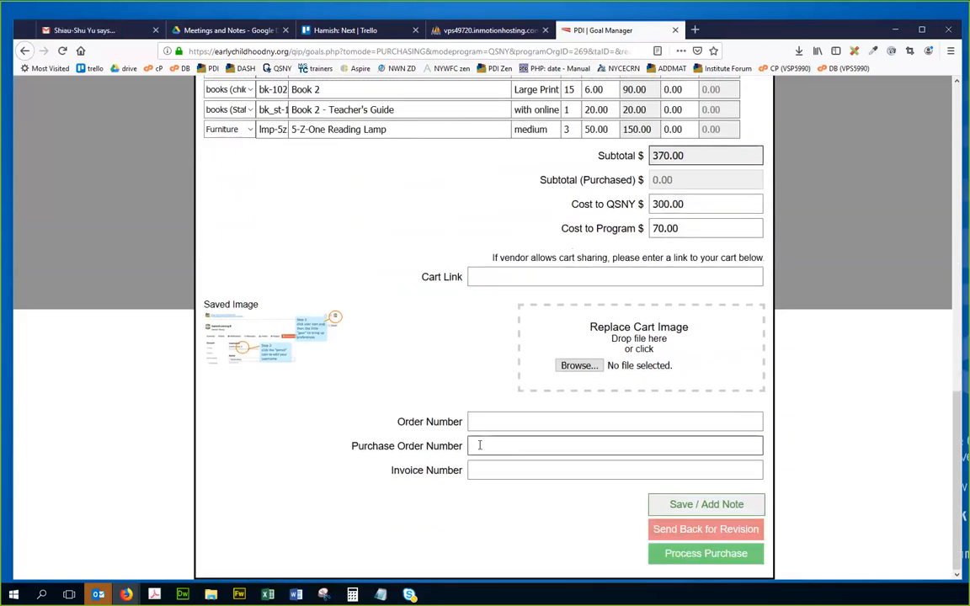
{"action": "scroll", "coordinate": [619, 299], "scroll_direction": "up", "scroll_amount": 2}
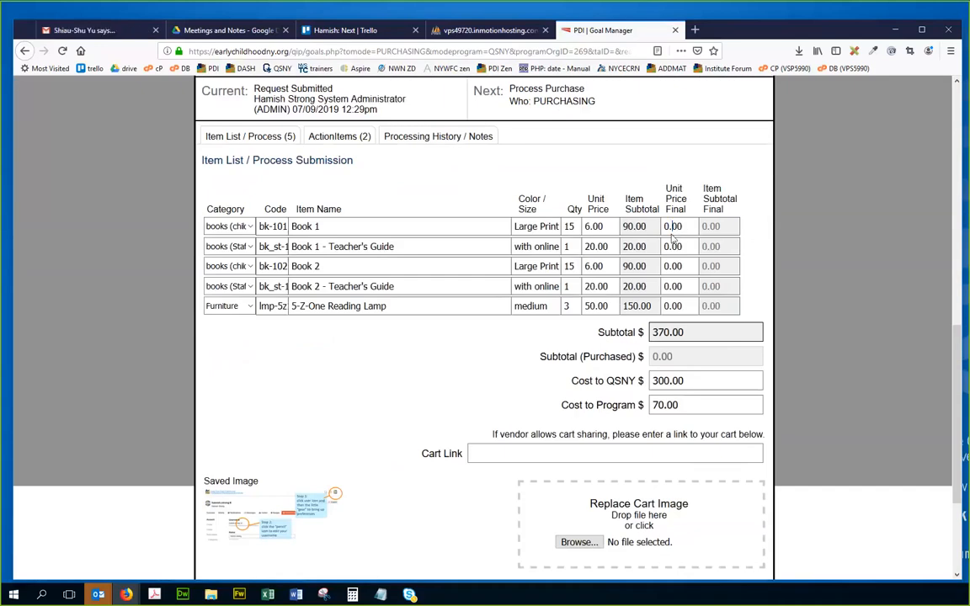
{"action": "scroll", "coordinate": [674, 308], "scroll_direction": "down", "scroll_amount": 2}
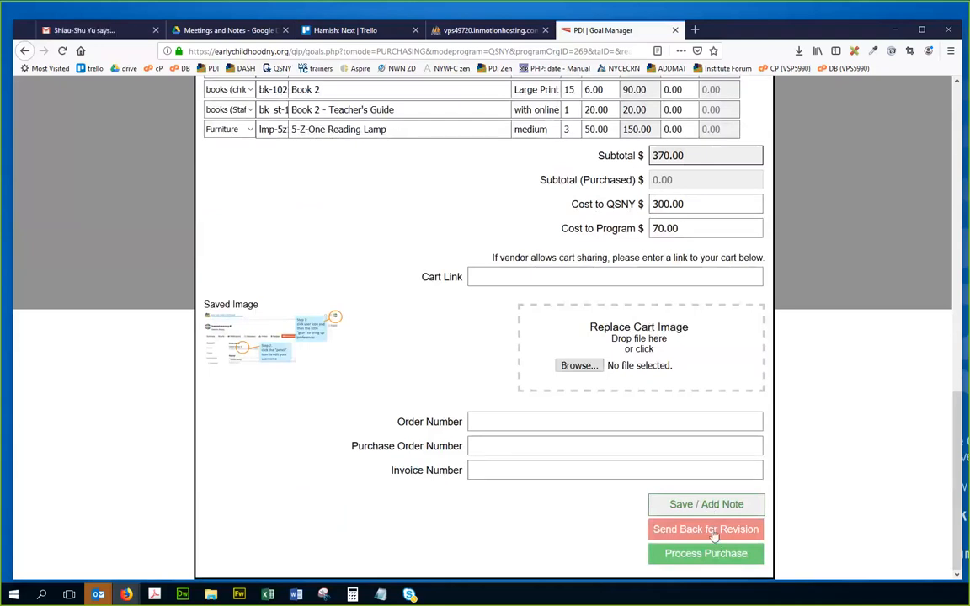
{"action": "scroll", "coordinate": [568, 335], "scroll_direction": "up", "scroll_amount": 3}
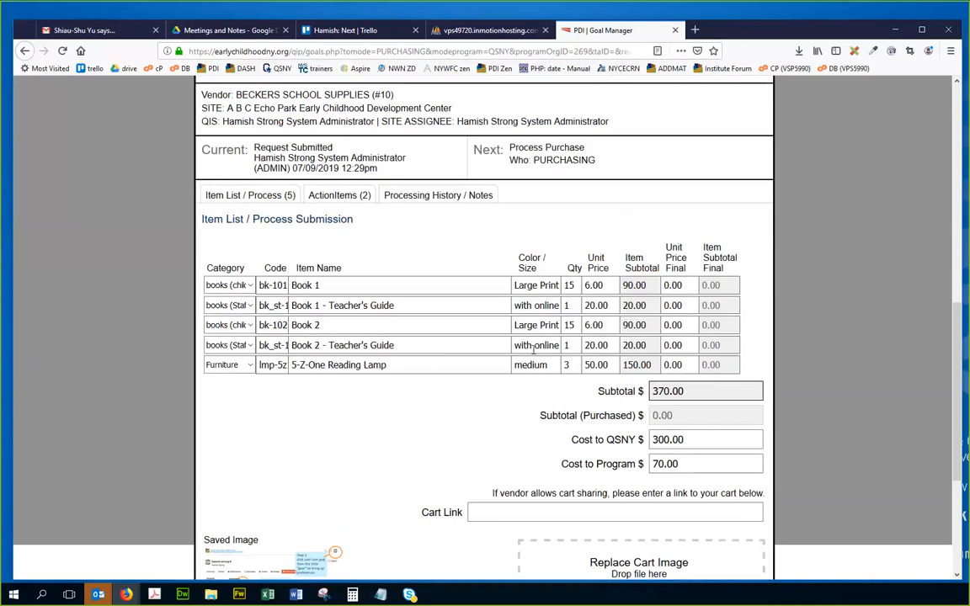
{"action": "scroll", "coordinate": [503, 385], "scroll_direction": "down", "scroll_amount": 3}
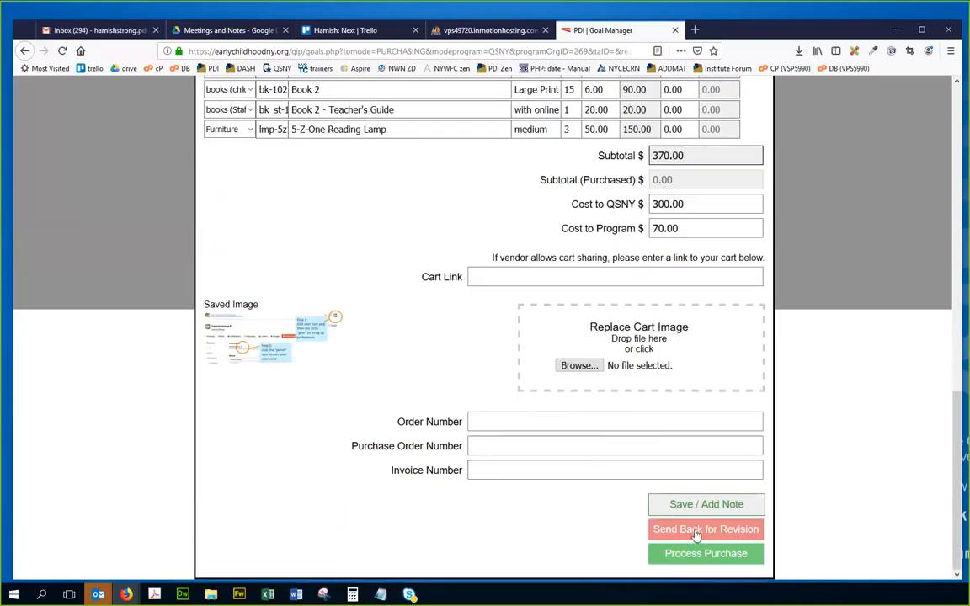
Start sending the order back for revision with reasons Cart Image Missing or Inadequate, Funds Identified Missing or Incorrect, and Other Reason
{"action": "left_click", "coordinate": [695, 530]}
{"action": "scroll", "coordinate": [410, 414], "scroll_direction": "down", "scroll_amount": 3}
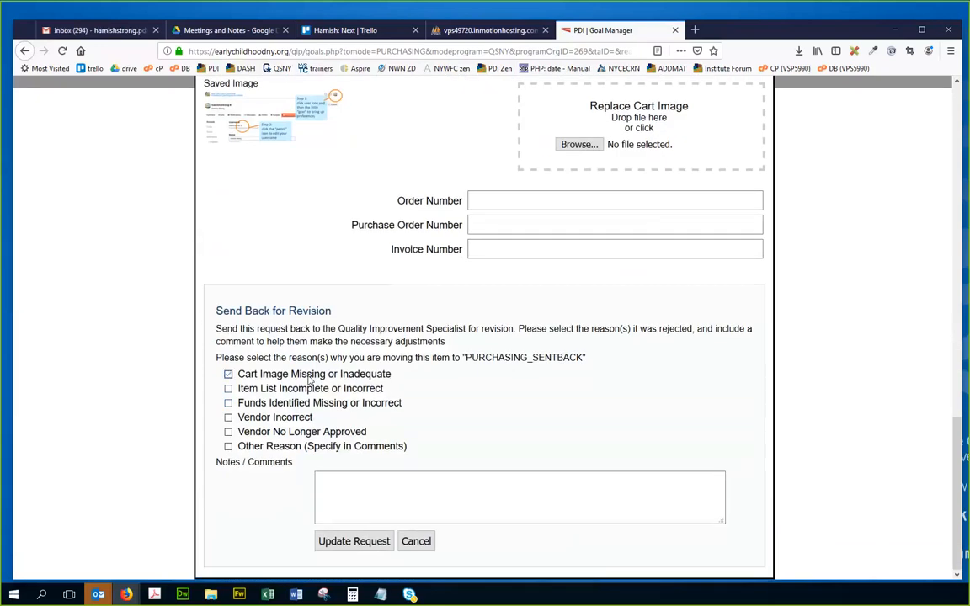
{"action": "left_click", "coordinate": [253, 378]}
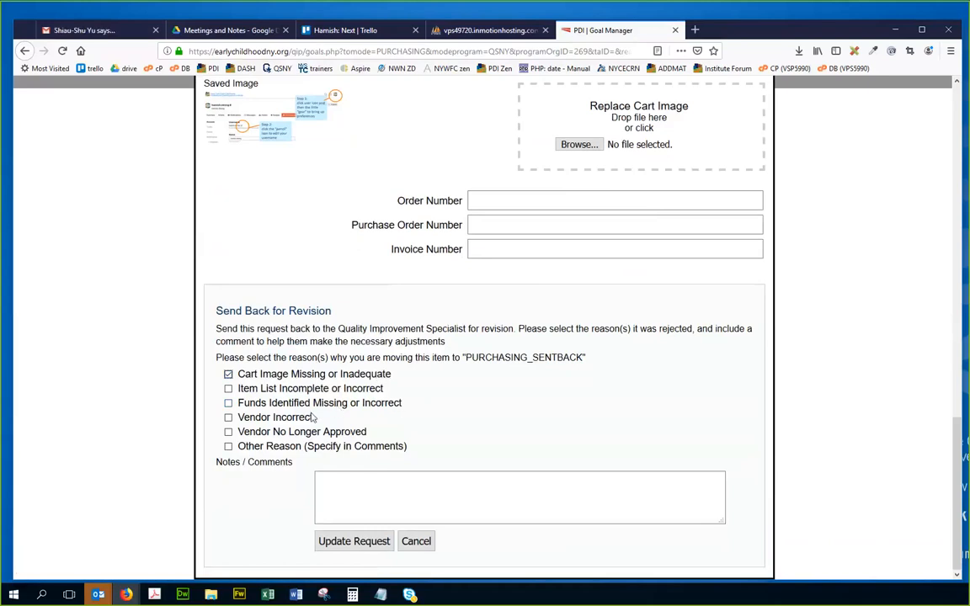
{"action": "left_click", "coordinate": [353, 447]}
{"action": "left_click", "coordinate": [244, 404]}
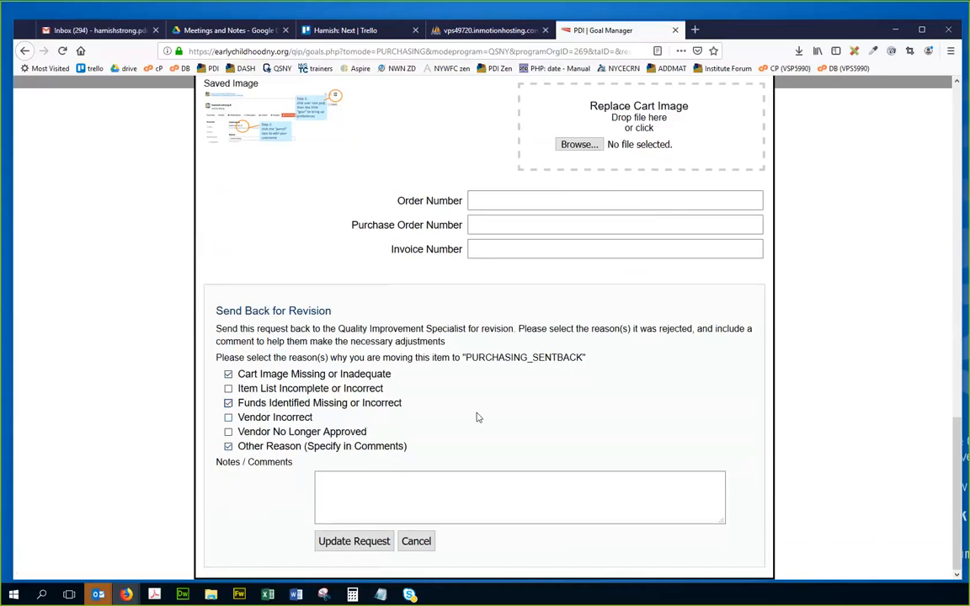
Start the revision comment with "Can you take a second look at this. The cart image wasn't clear, and I think cut off some of the items."
{"action": "left_click", "coordinate": [384, 483]}
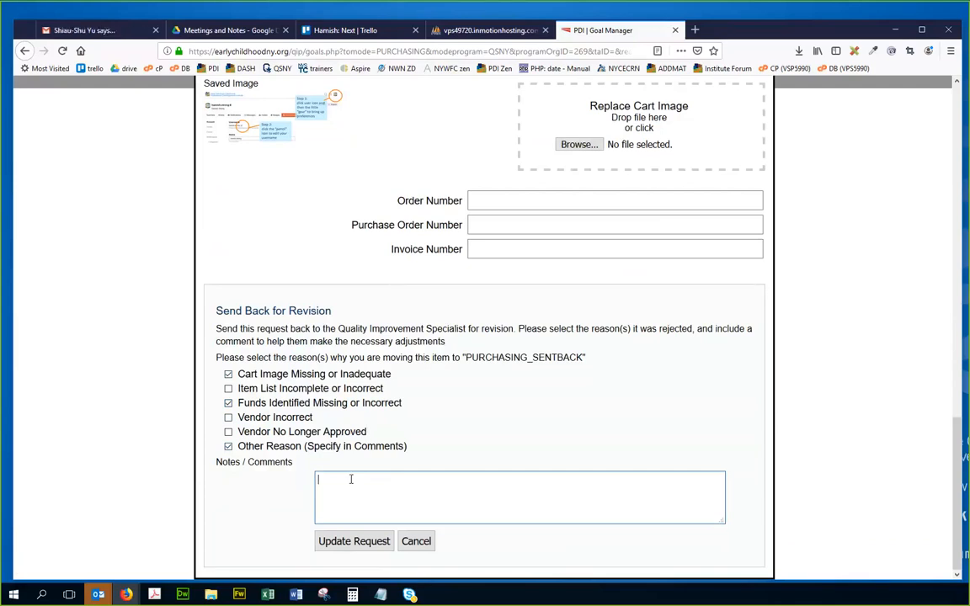
{"action": "type", "text": "Can you take a second look at this."}
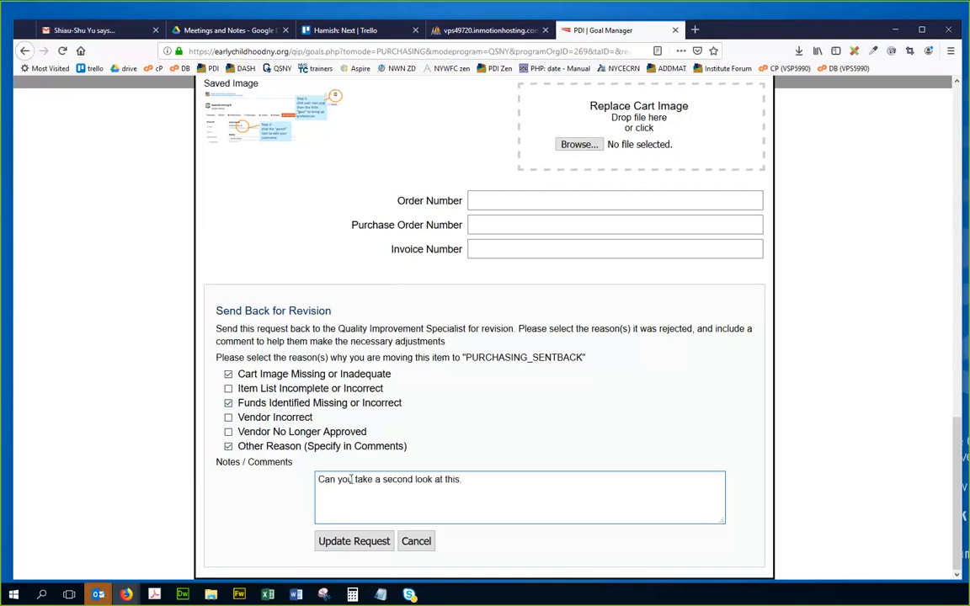
{"action": "type", "text": " The cart im"}
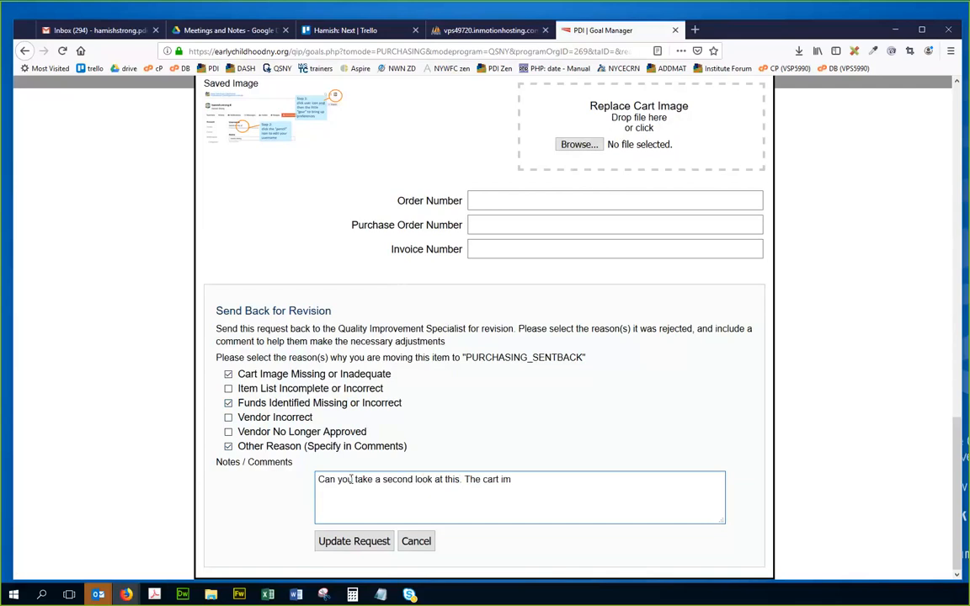
{"action": "type", "text": "age wasn't cle"}
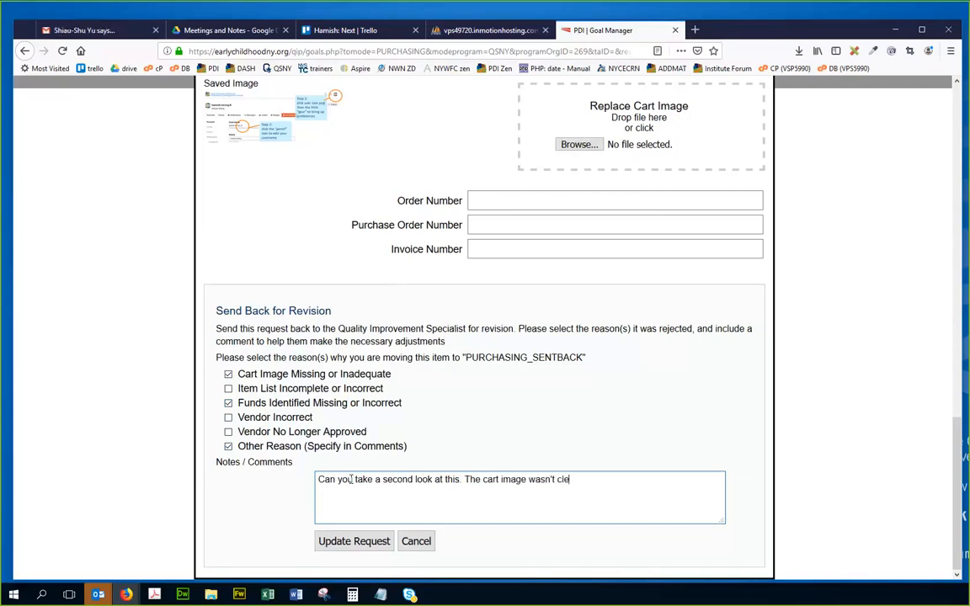
{"action": "type", "text": "ar, and I think cu"}
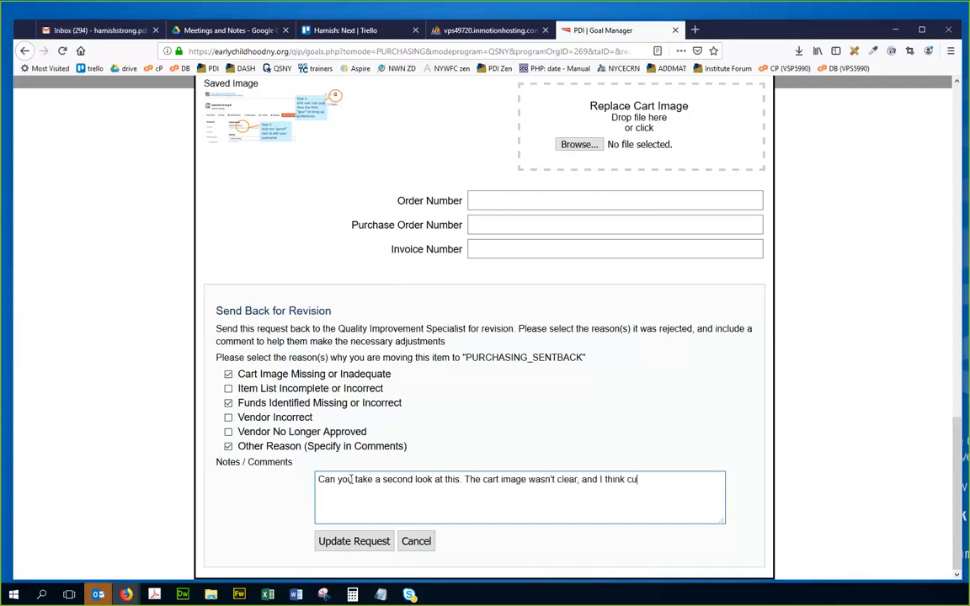
{"action": "type", "text": "t off some of the i"}
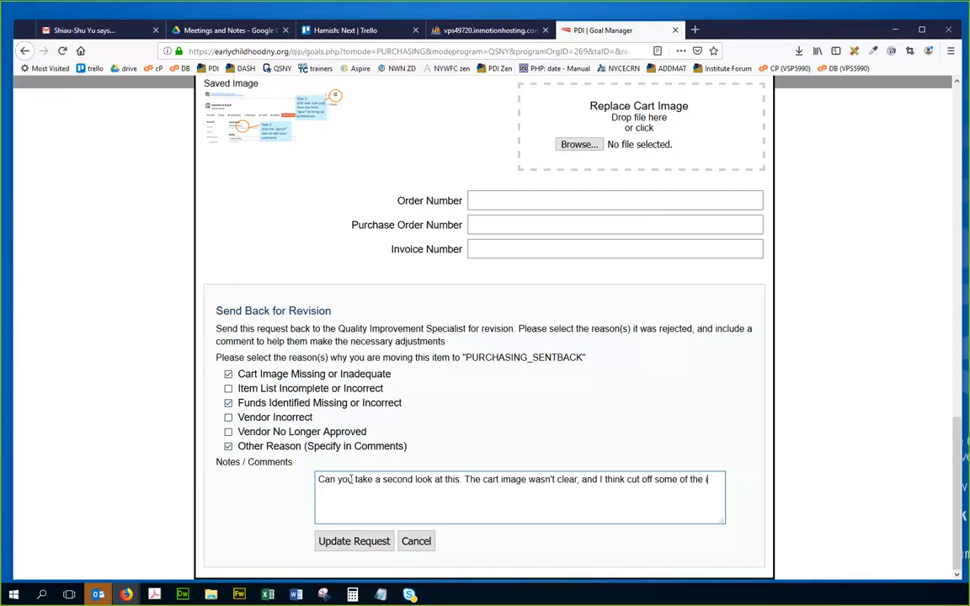
{"action": "type", "text": "tems. Let me k"}
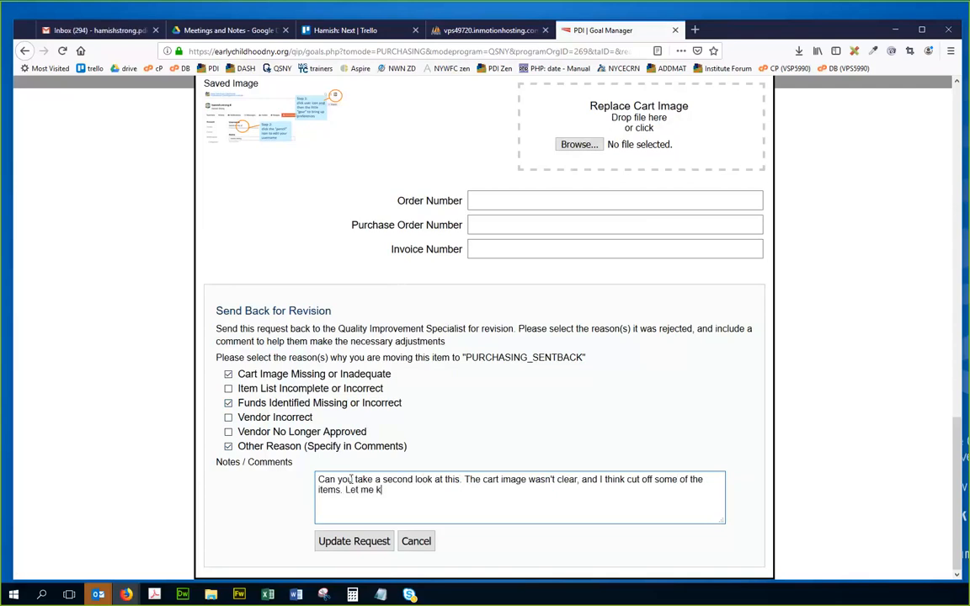
Complete the comment with "Let me know if you need help taking screenshots. Also, are you sure those are the right lamps?" and update the request
{"action": "type", "text": "now if you need help "}
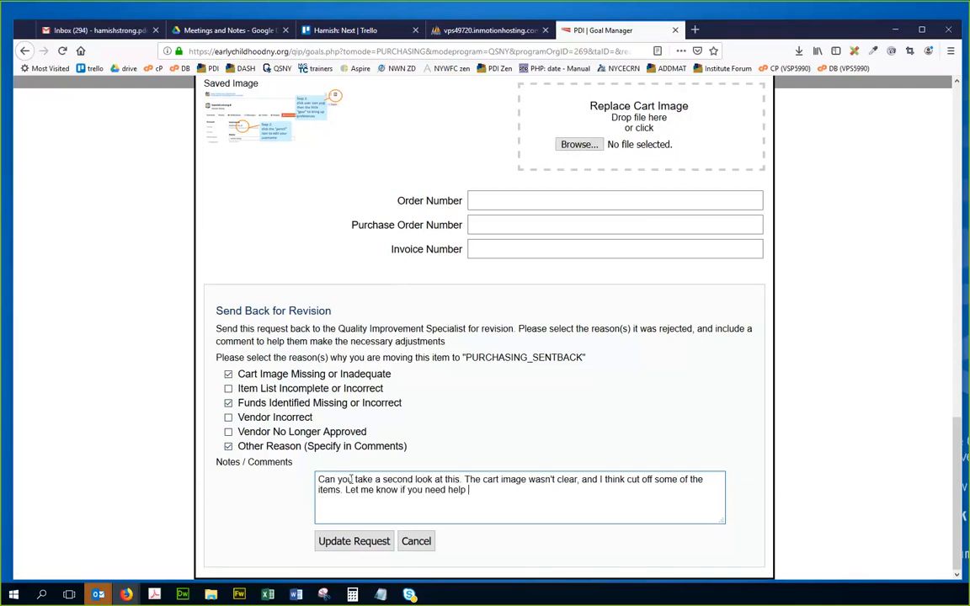
{"action": "type", "text": "taking sc"}
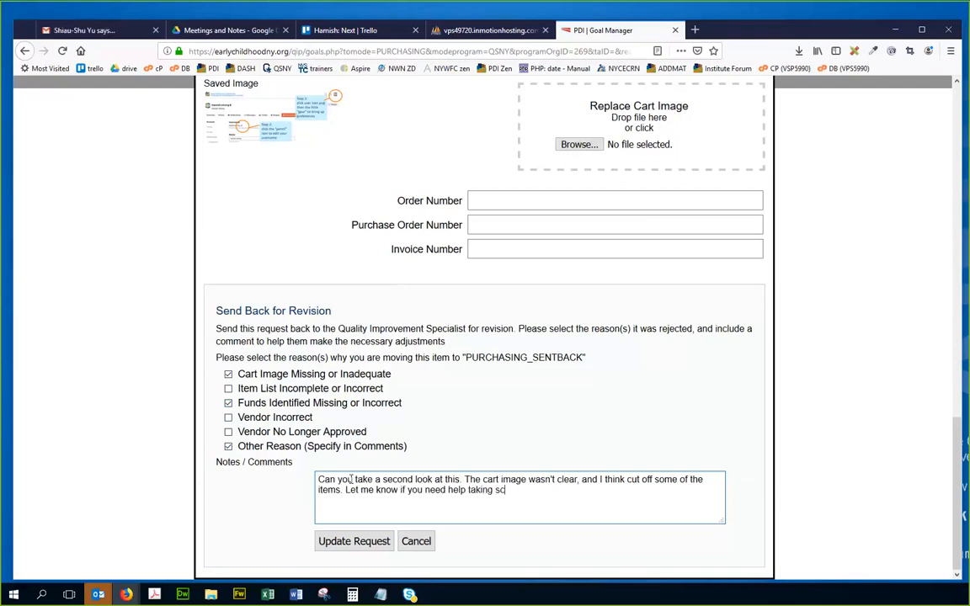
{"action": "type", "text": "reenshots. Also,"}
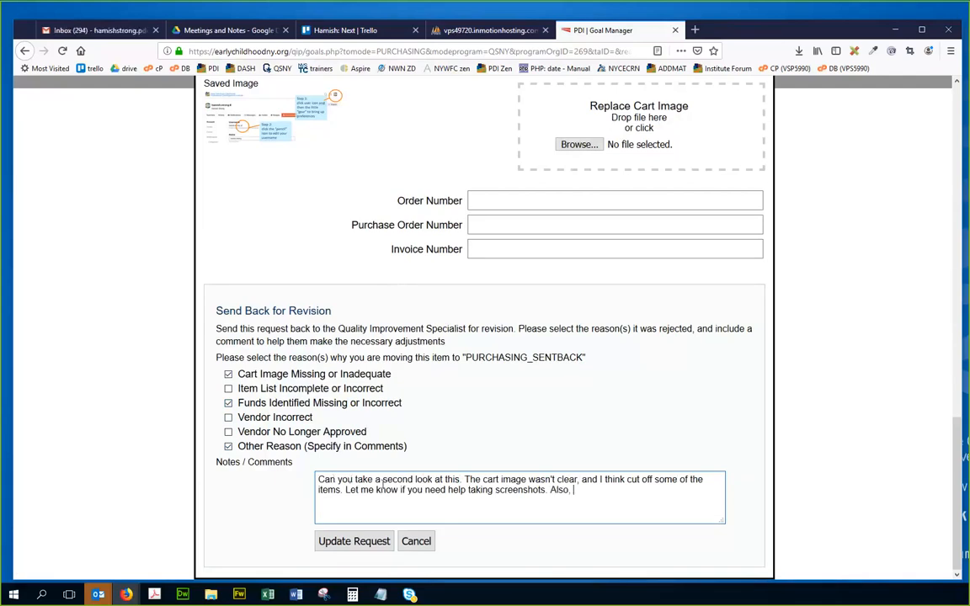
{"action": "type", "text": " are you sure those are the right lamps"}
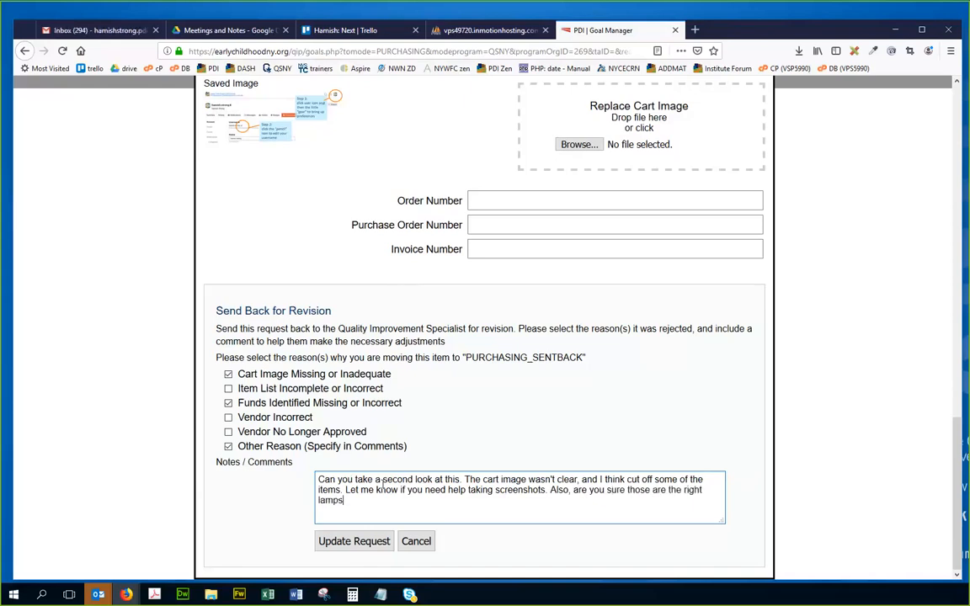
{"action": "type", "text": "?"}
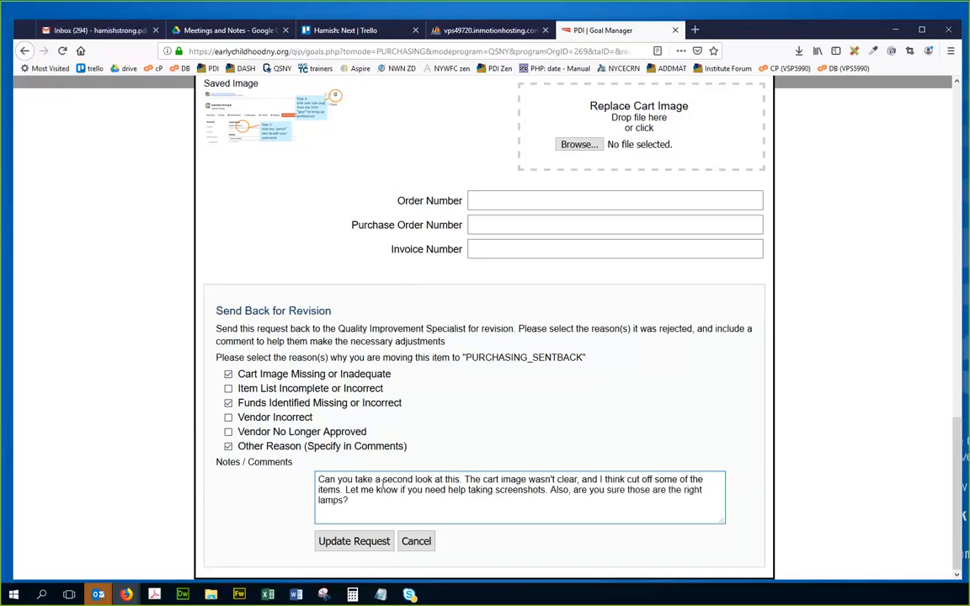
{"action": "left_click", "coordinate": [345, 546]}
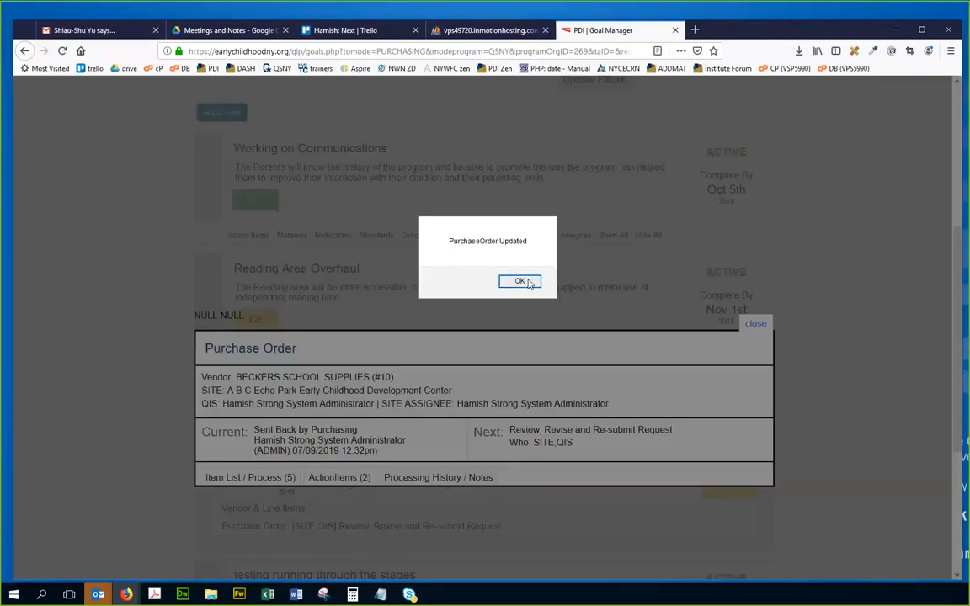
{"action": "left_click", "coordinate": [528, 283]}
Examine the sent-back order's processing history and notes, and close the purchase order
{"action": "scroll", "coordinate": [497, 438], "scroll_direction": "down", "scroll_amount": 2}
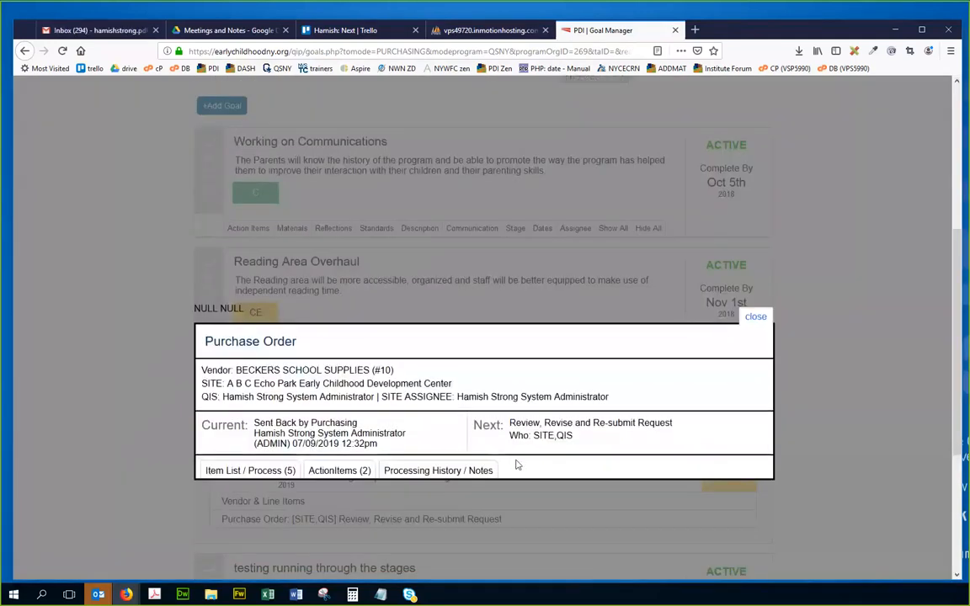
{"action": "left_click", "coordinate": [485, 425]}
{"action": "scroll", "coordinate": [222, 374], "scroll_direction": "down", "scroll_amount": 3}
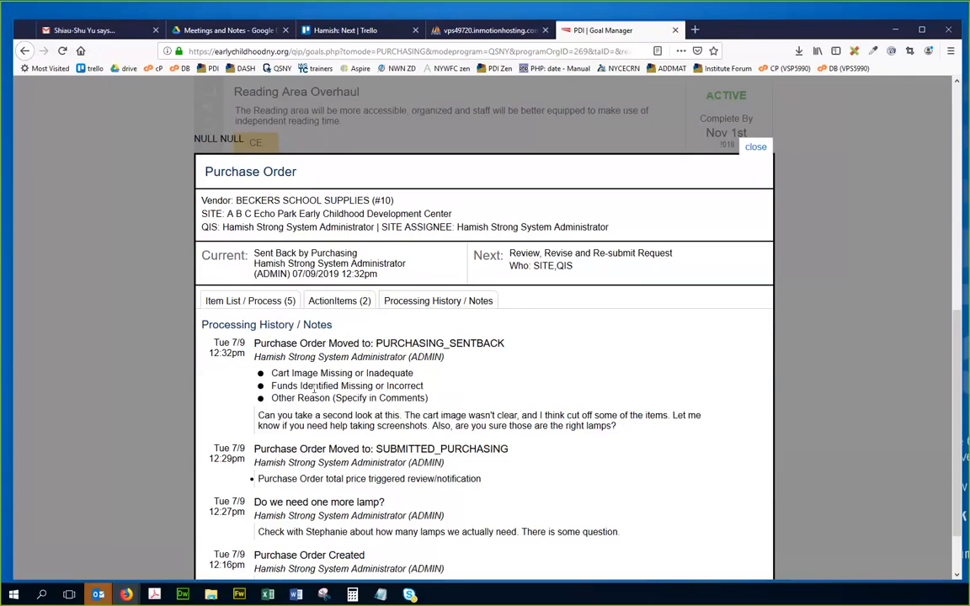
{"action": "scroll", "coordinate": [337, 354], "scroll_direction": "down", "scroll_amount": 2}
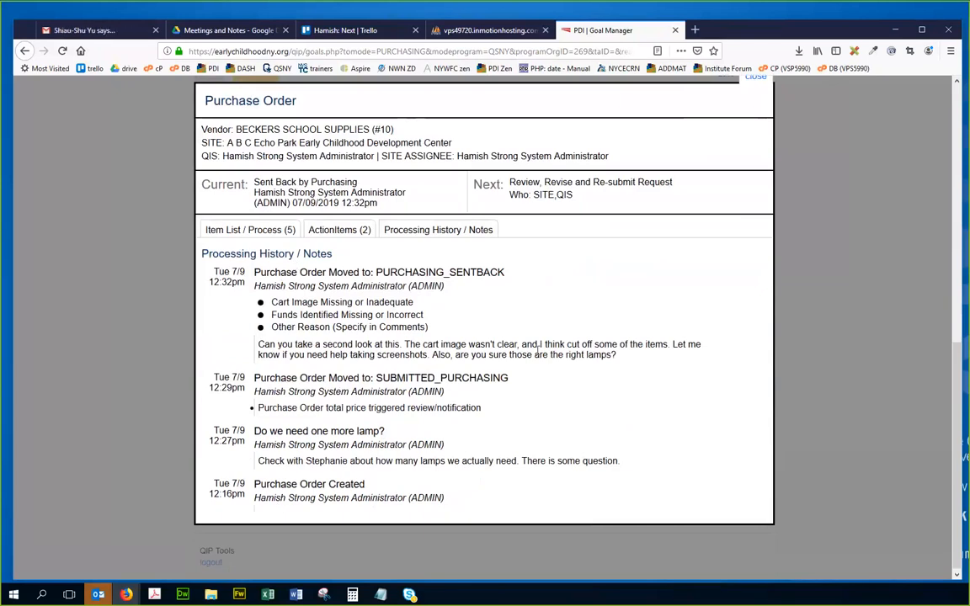
{"action": "scroll", "coordinate": [499, 368], "scroll_direction": "up", "scroll_amount": 5}
{"action": "left_click", "coordinate": [391, 406]}
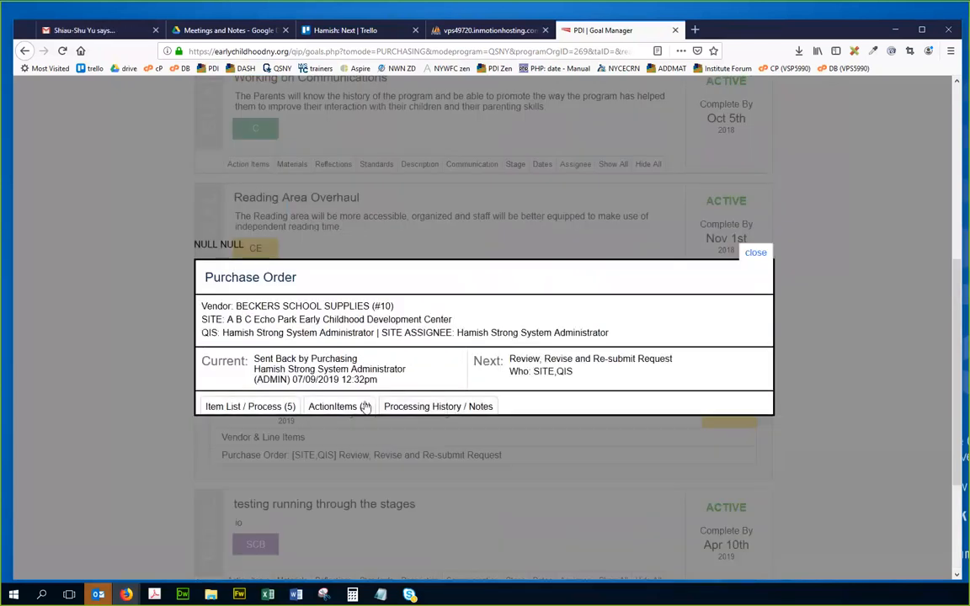
{"action": "left_click", "coordinate": [293, 411]}
{"action": "left_click", "coordinate": [755, 254]}
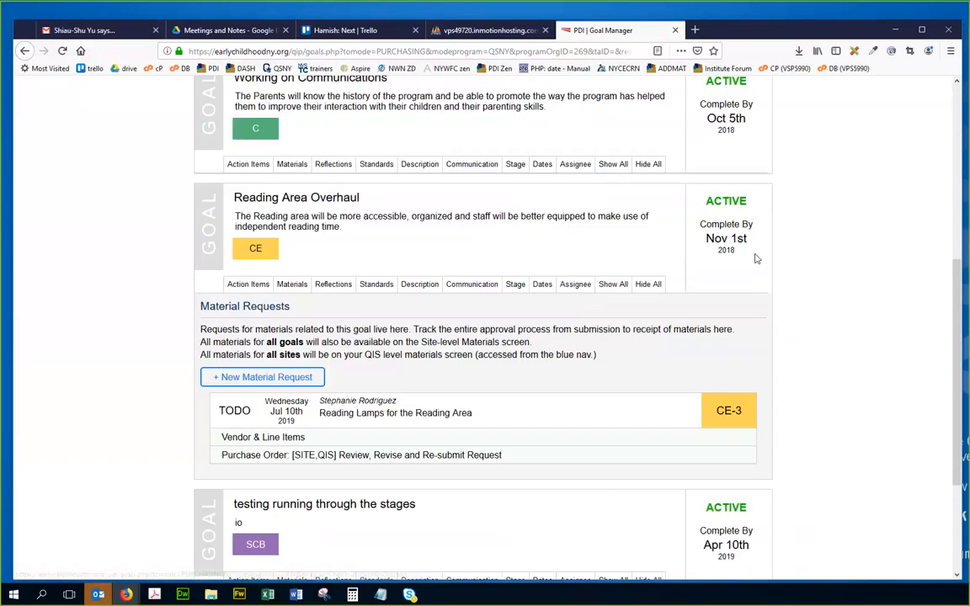
Switch to QIS mode and open the sent-back purchase order from the Reading Area Overhaul goal's material requests
{"action": "scroll", "coordinate": [794, 332], "scroll_direction": "up", "scroll_amount": 4}
{"action": "scroll", "coordinate": [794, 331], "scroll_direction": "up", "scroll_amount": 4}
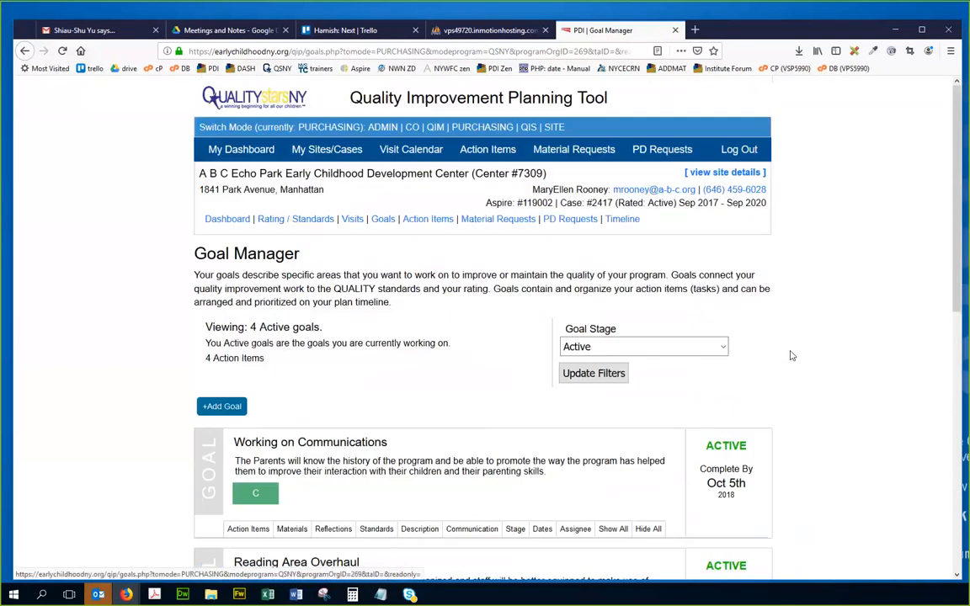
{"action": "left_click", "coordinate": [527, 128]}
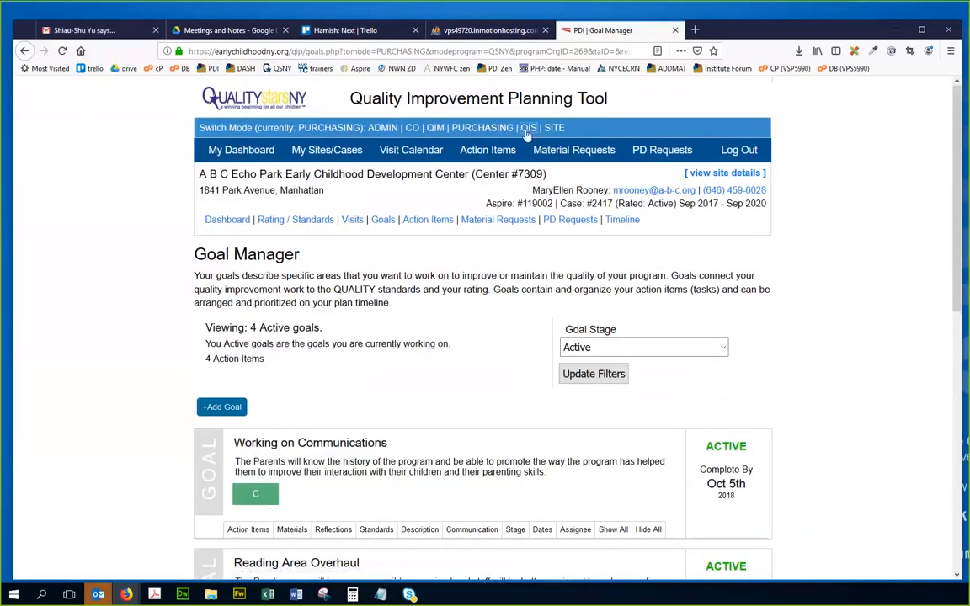
{"action": "scroll", "coordinate": [801, 346], "scroll_direction": "down", "scroll_amount": 5}
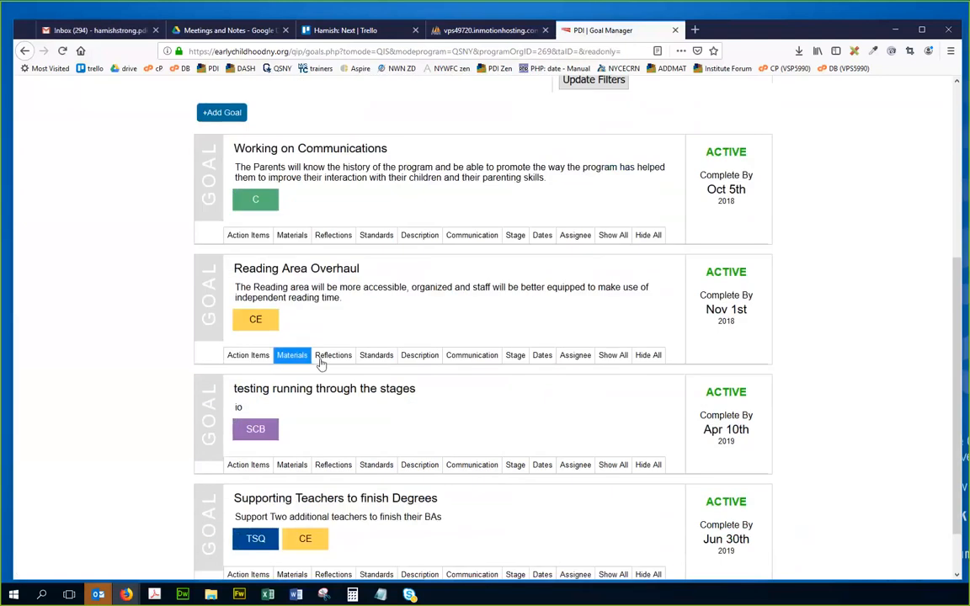
{"action": "left_click", "coordinate": [295, 354]}
{"action": "scroll", "coordinate": [387, 354], "scroll_direction": "down", "scroll_amount": 4}
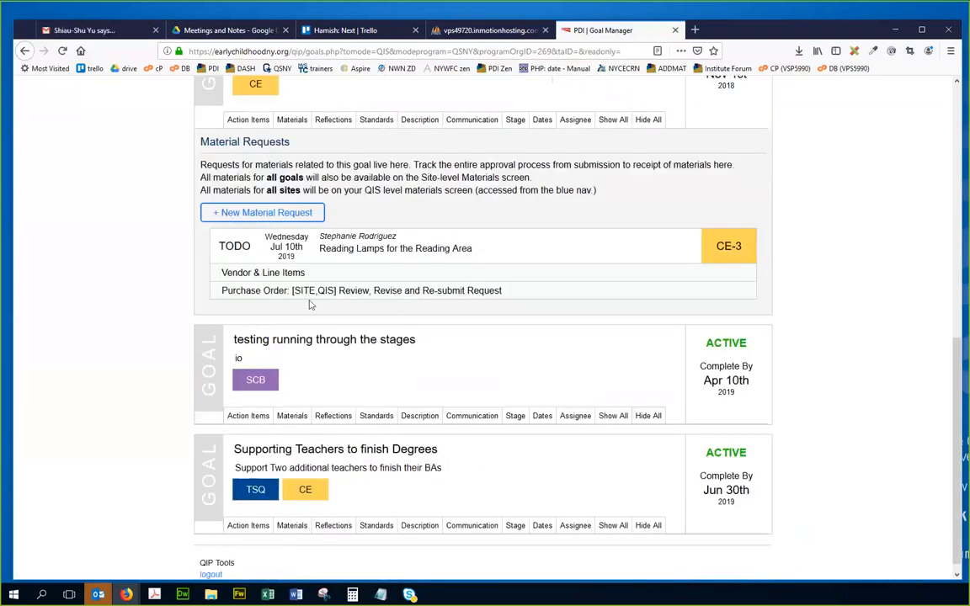
{"action": "left_click", "coordinate": [363, 293]}
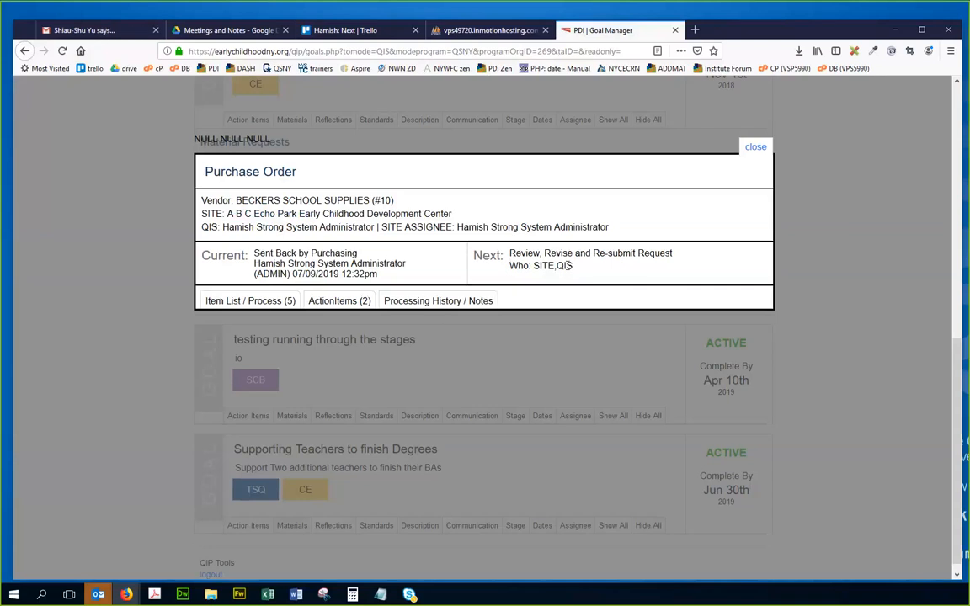
Examine the sent-back order's item list, the reading lamp line, the submission options and the processing notes
{"action": "left_click", "coordinate": [291, 302]}
{"action": "scroll", "coordinate": [482, 319], "scroll_direction": "down", "scroll_amount": 2}
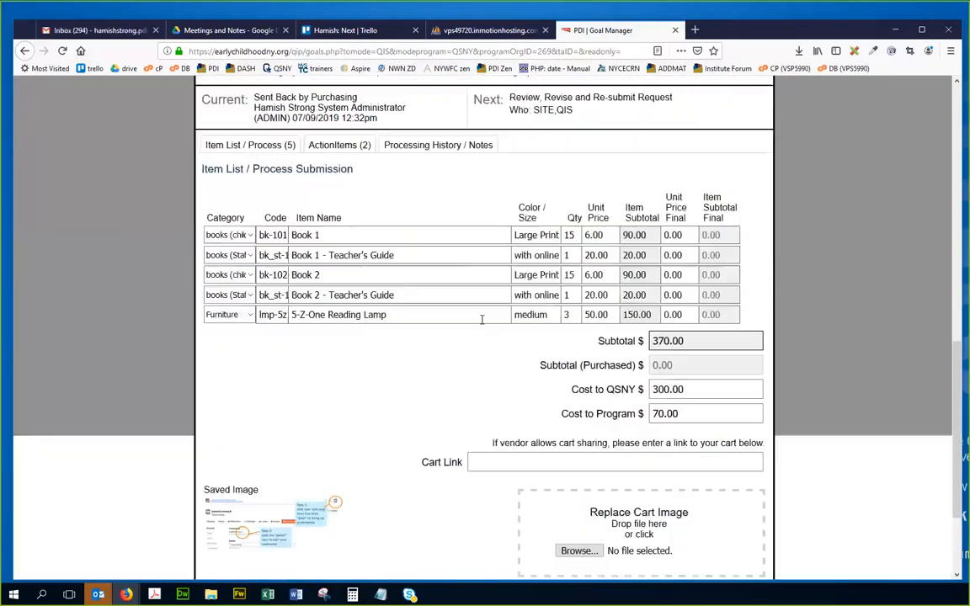
{"action": "scroll", "coordinate": [421, 323], "scroll_direction": "down", "scroll_amount": 1}
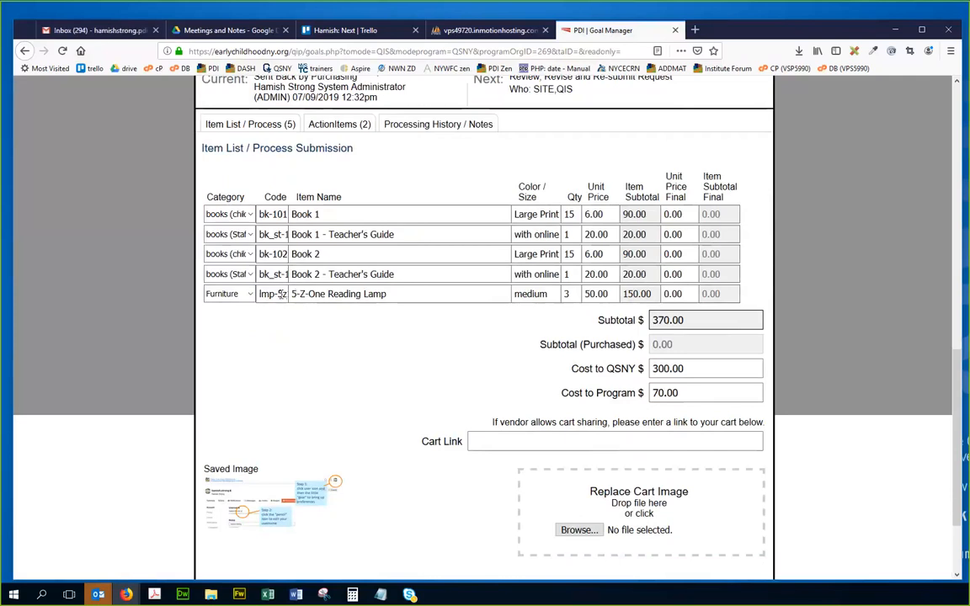
{"action": "scroll", "coordinate": [709, 385], "scroll_direction": "up", "scroll_amount": 3}
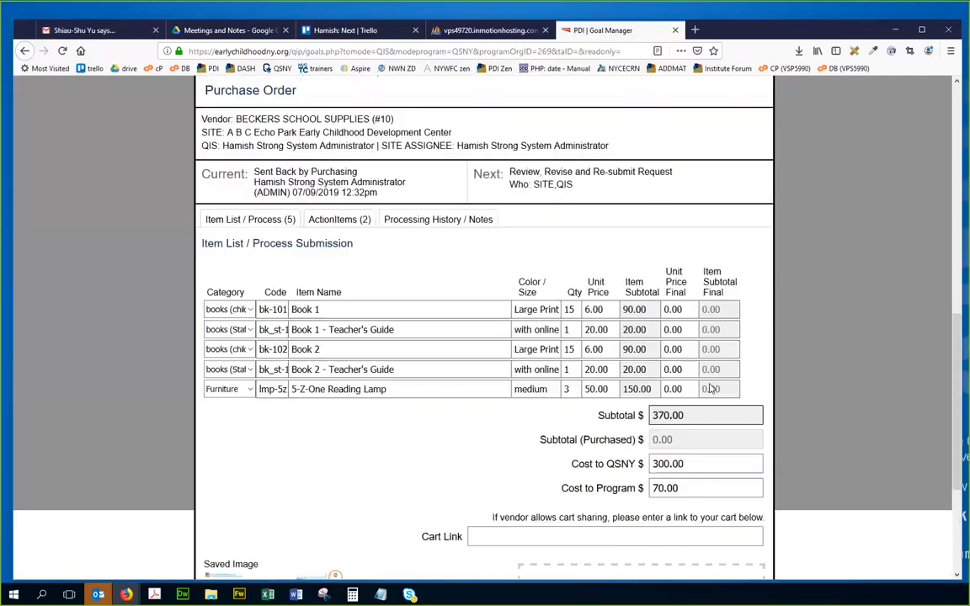
{"action": "scroll", "coordinate": [710, 388], "scroll_direction": "down", "scroll_amount": 6}
{"action": "scroll", "coordinate": [710, 389], "scroll_direction": "up", "scroll_amount": 7}
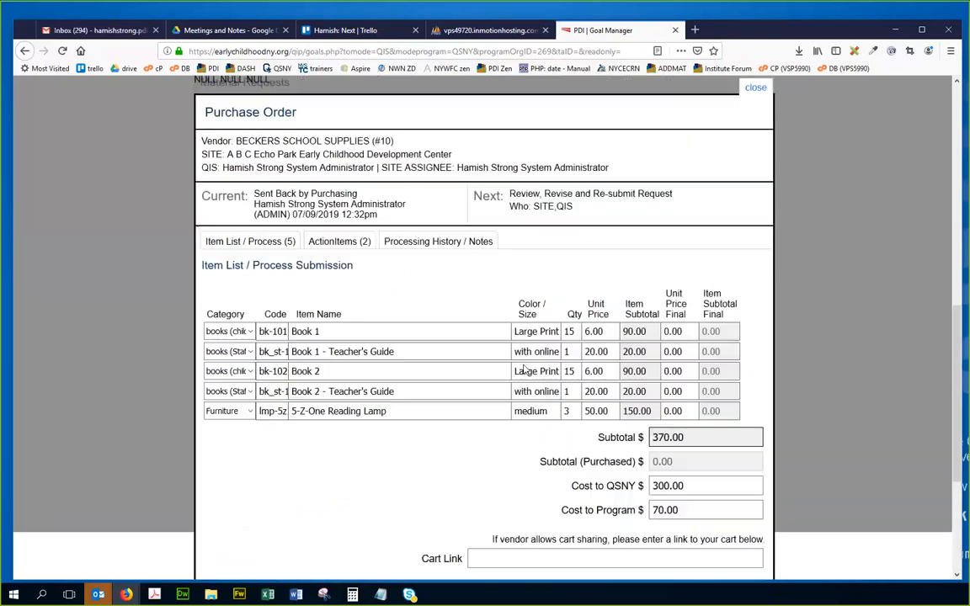
{"action": "left_click_drag", "start_coordinate": [396, 412], "coordinate": [367, 413]}
{"action": "left_click", "coordinate": [411, 485]}
{"action": "scroll", "coordinate": [516, 459], "scroll_direction": "down", "scroll_amount": 6}
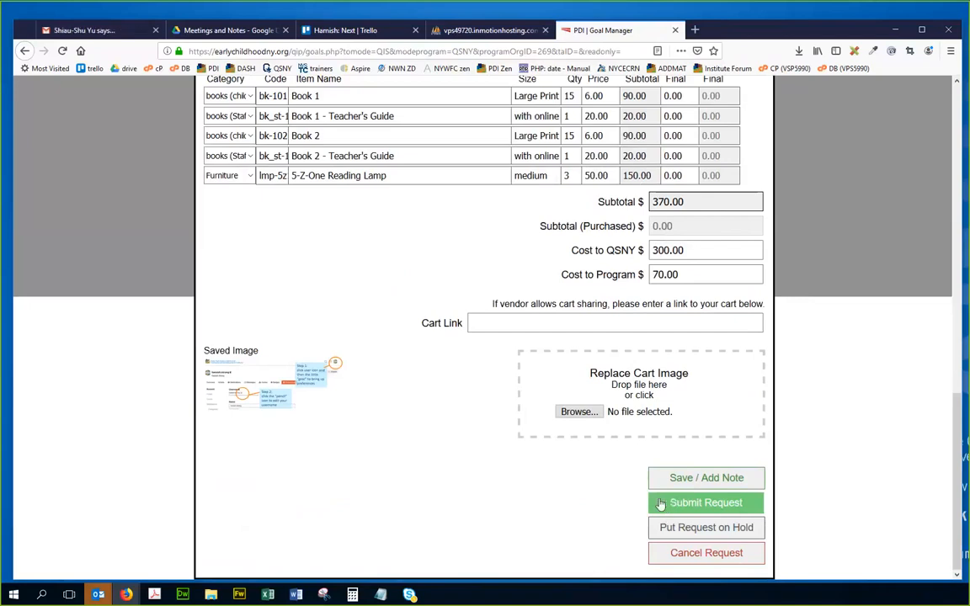
{"action": "scroll", "coordinate": [623, 502], "scroll_direction": "up", "scroll_amount": 5}
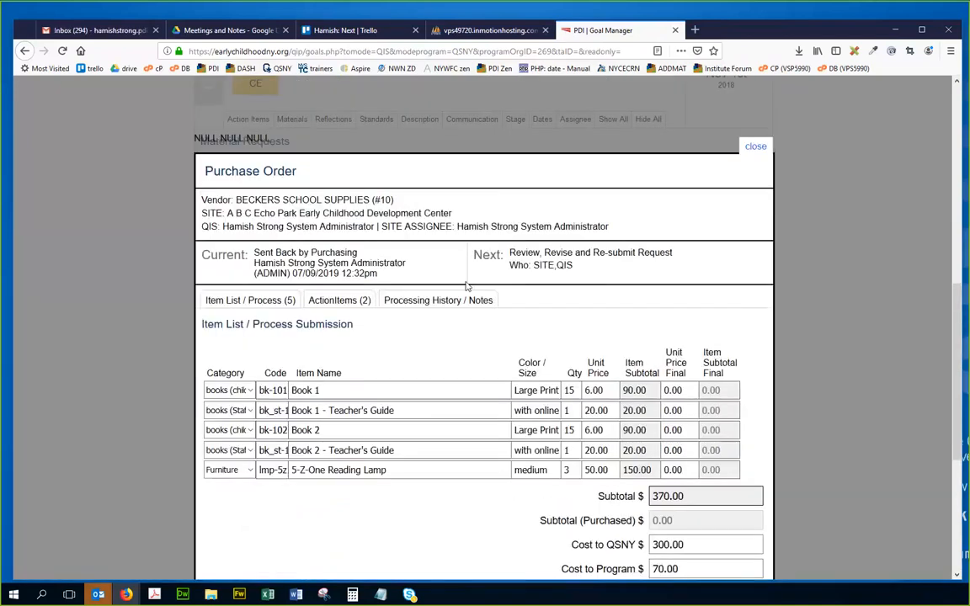
{"action": "left_click", "coordinate": [428, 301]}
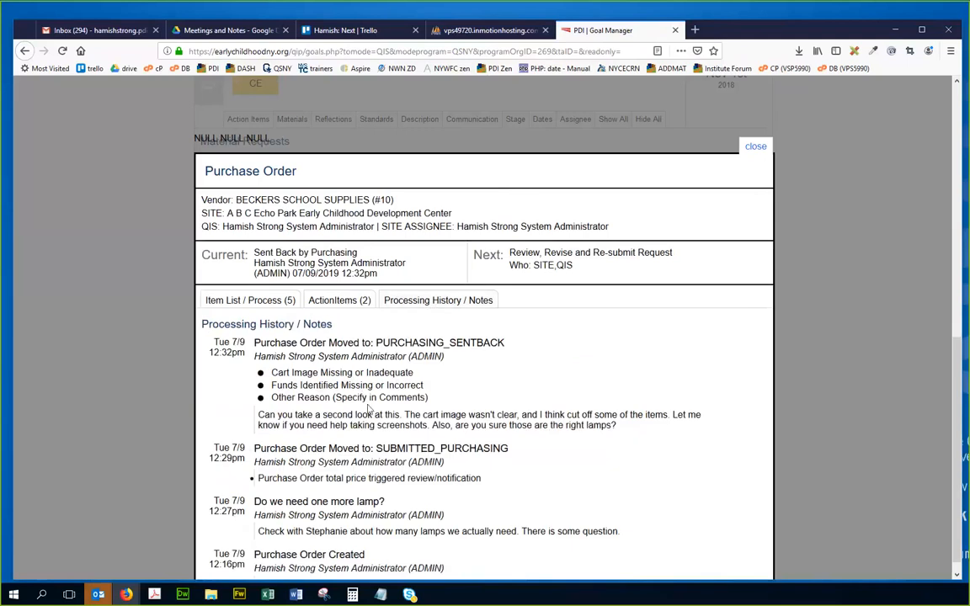
In the Reading Lamps action item's line items, change the lamp's code to lmp-2z1 and its name to 2-Z-One Reading Lamp
{"action": "left_click", "coordinate": [358, 303]}
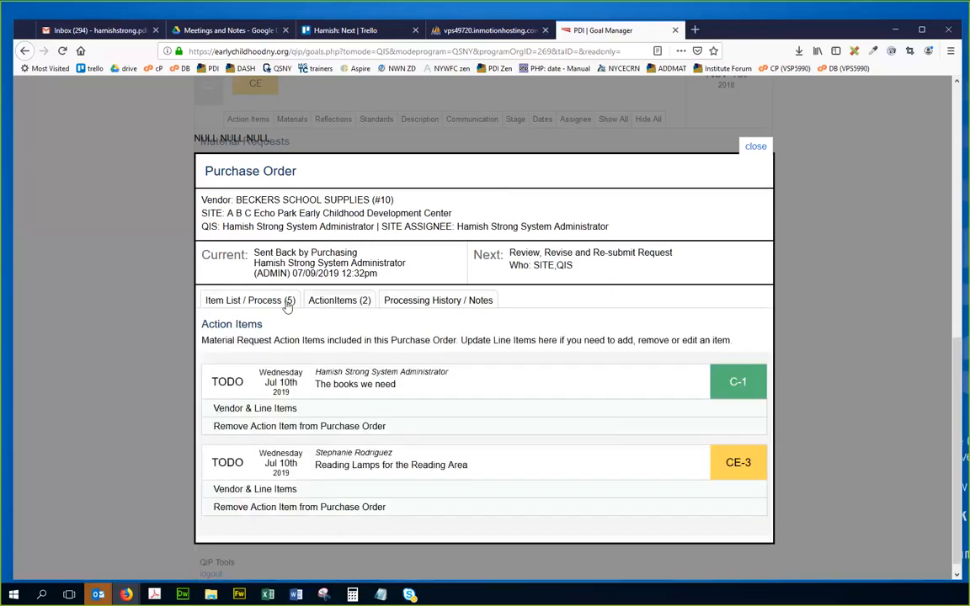
{"action": "left_click", "coordinate": [328, 482]}
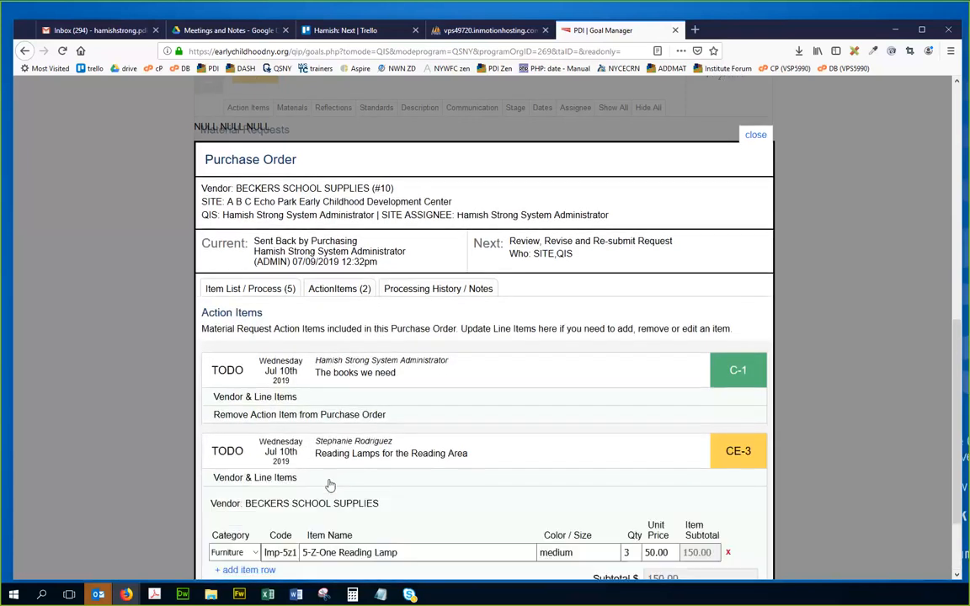
{"action": "scroll", "coordinate": [457, 405], "scroll_direction": "down", "scroll_amount": 3}
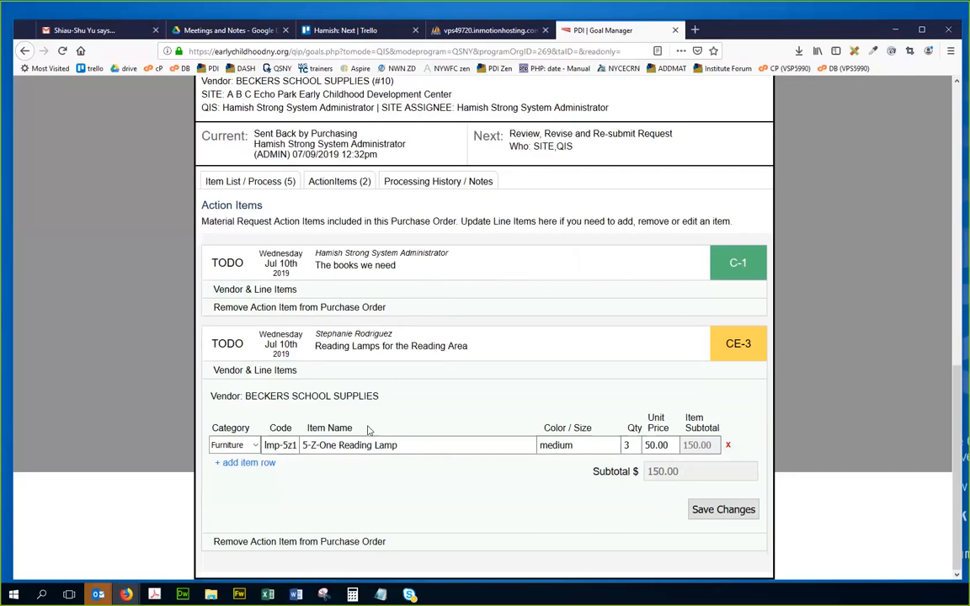
{"action": "left_click", "coordinate": [288, 444]}
{"action": "key", "text": "BackSpace"}
{"action": "type", "text": "2"}
{"action": "left_click", "coordinate": [309, 444]}
{"action": "key", "text": "BackSpace"}
{"action": "type", "text": "2"}
Set the reading lamp's unit price to 20.00 and save the line item changes
{"action": "left_click", "coordinate": [651, 446]}
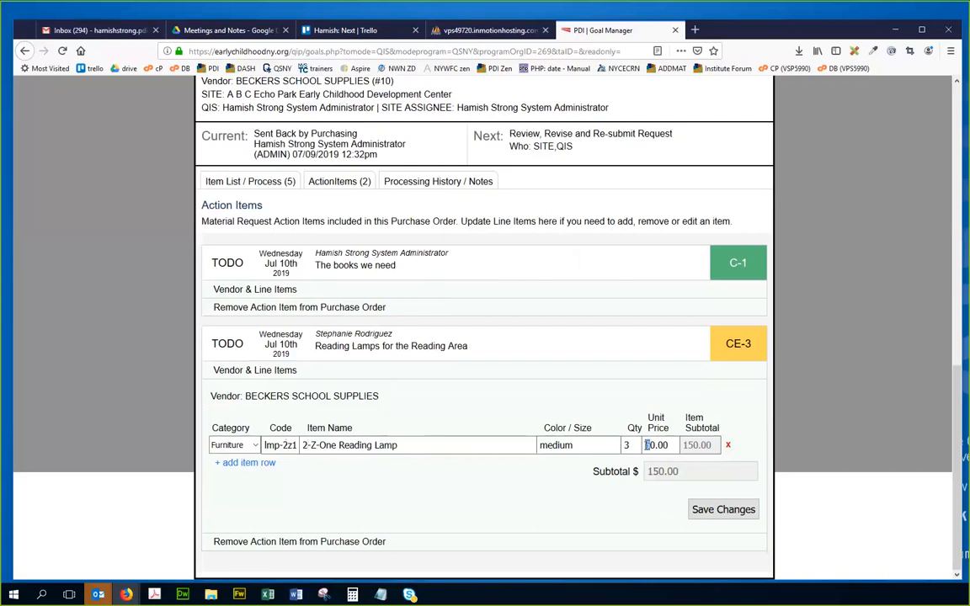
{"action": "key", "text": "BackSpace"}
{"action": "type", "text": "2"}
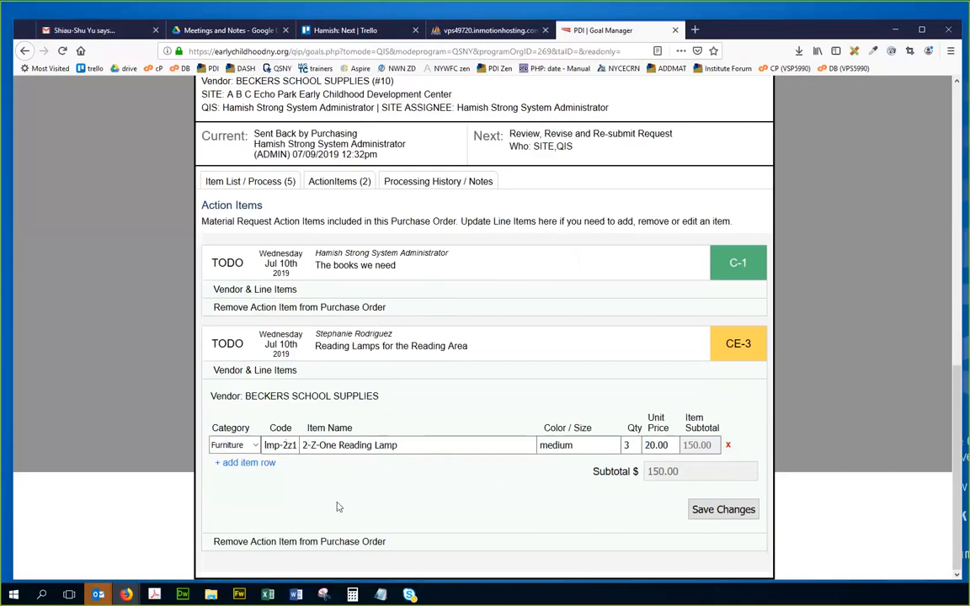
{"action": "left_click", "coordinate": [722, 509]}
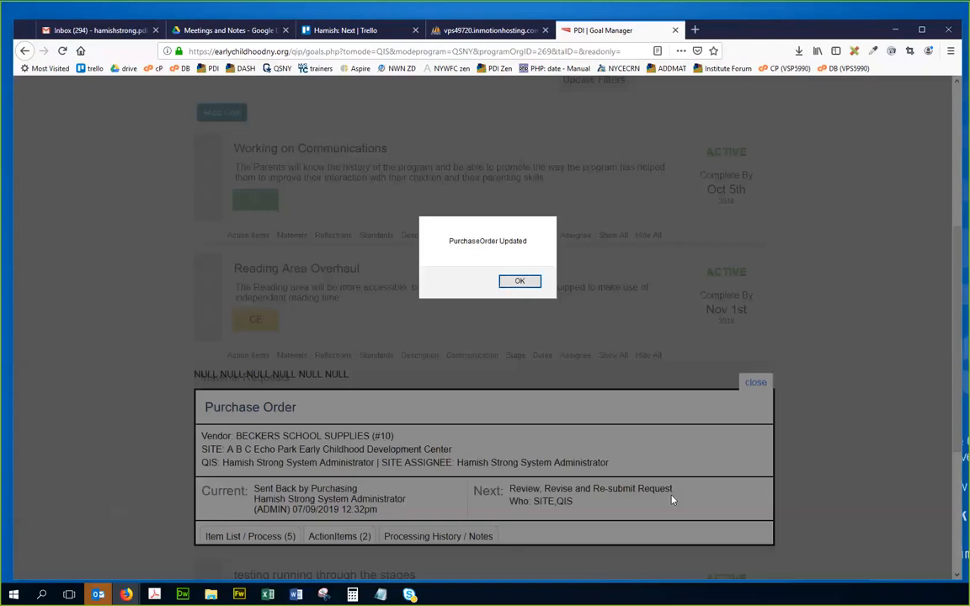
{"action": "left_click", "coordinate": [509, 283]}
{"action": "left_click", "coordinate": [508, 283]}
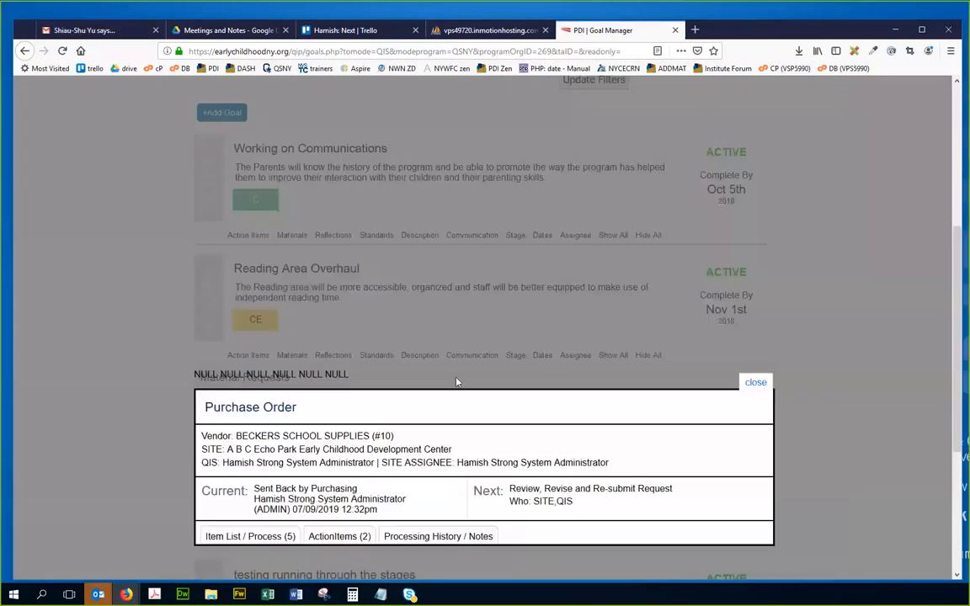
Review the purchase order's revised item list and start submitting the request with a comment
{"action": "scroll", "coordinate": [354, 341], "scroll_direction": "down", "scroll_amount": 3}
{"action": "left_click", "coordinate": [278, 363]}
{"action": "scroll", "coordinate": [337, 383], "scroll_direction": "down", "scroll_amount": 3}
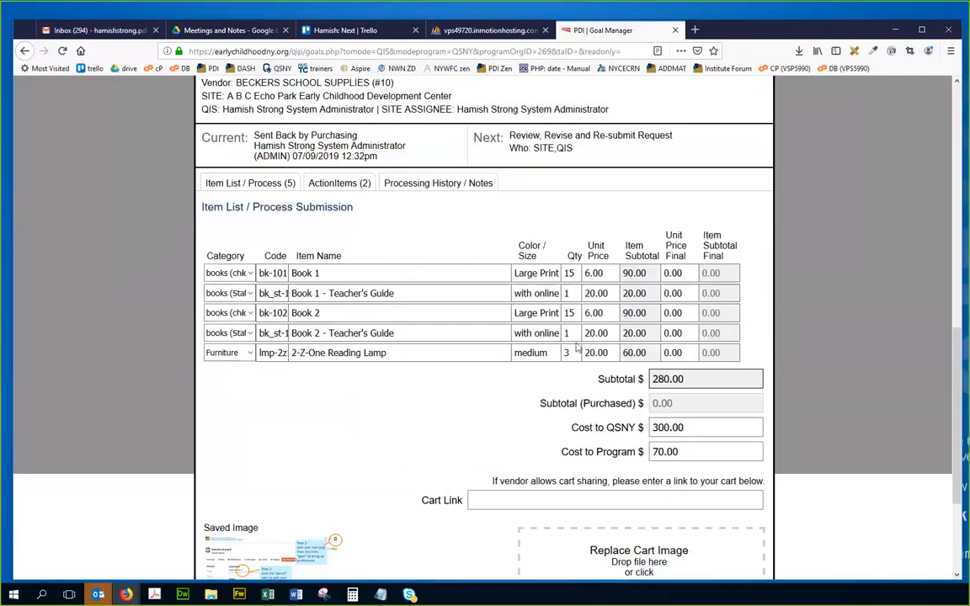
{"action": "scroll", "coordinate": [585, 343], "scroll_direction": "down", "scroll_amount": 3}
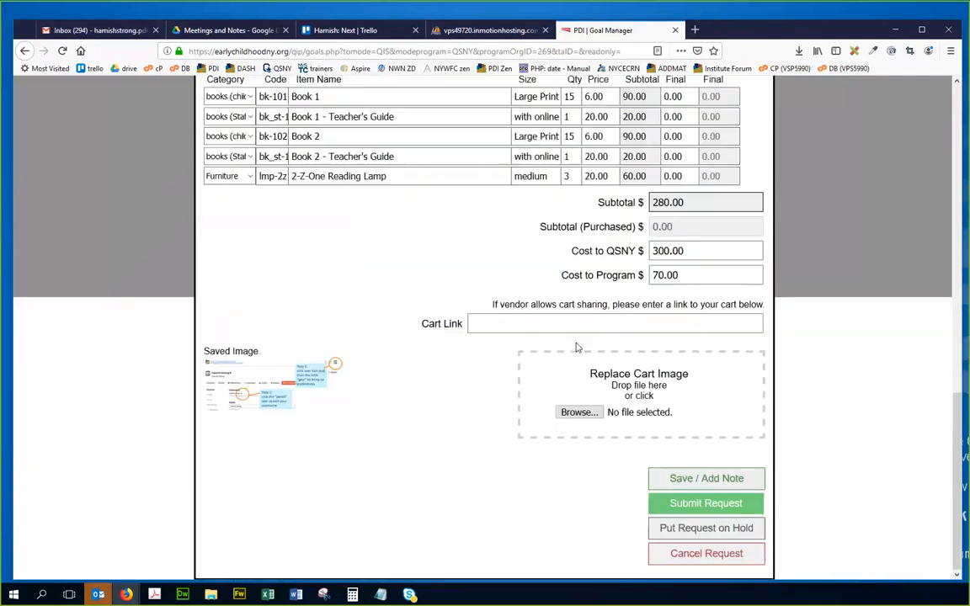
{"action": "left_click", "coordinate": [697, 504]}
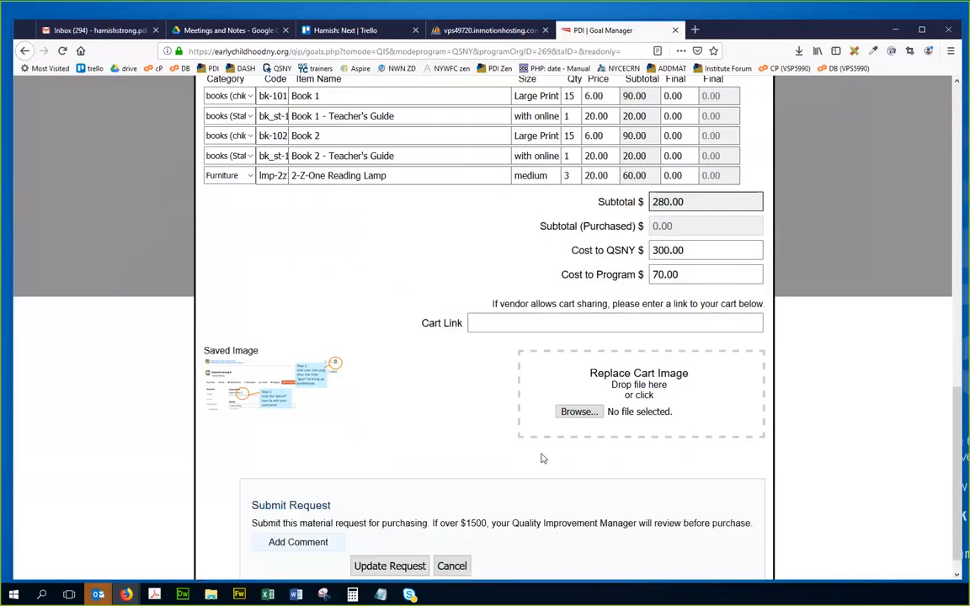
{"action": "left_click", "coordinate": [320, 523]}
Enter the comment "I found a cheaper lamp, you were right, this is the one we had been looking at. Thanks! good catch!" and update the request
{"action": "type", "text": "I f"}
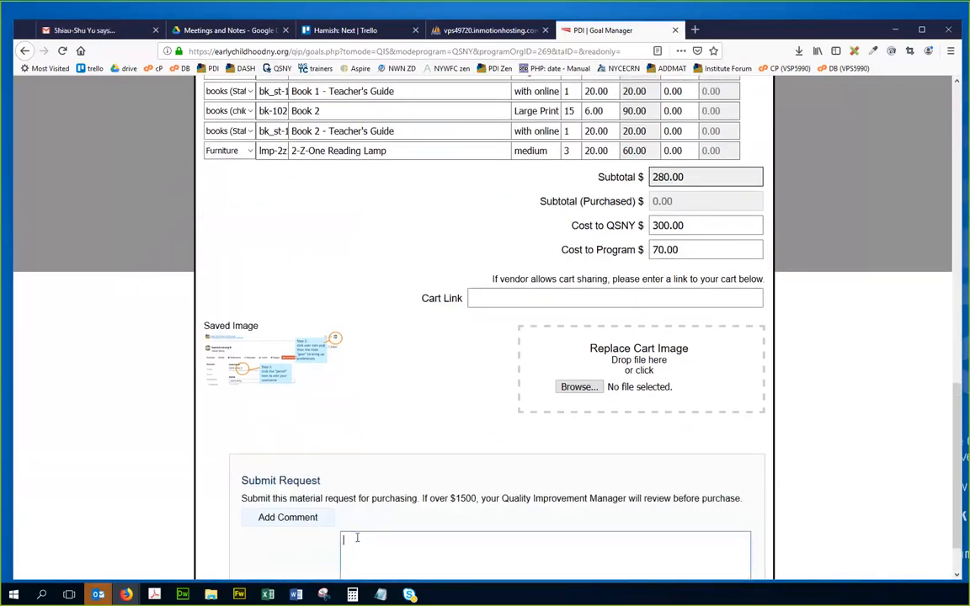
{"action": "type", "text": "ound a che"}
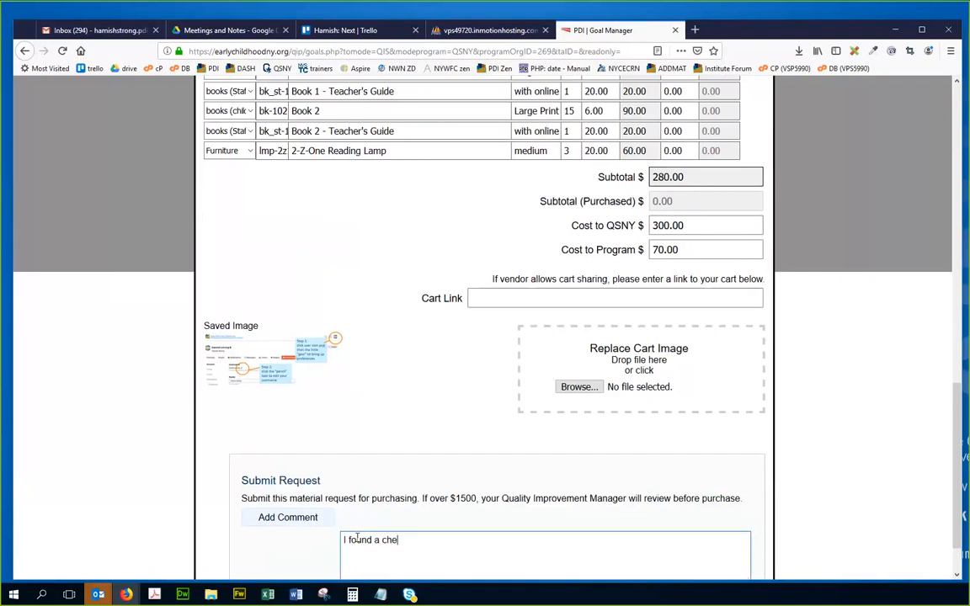
{"action": "type", "text": "aper lamp, you were right, th"}
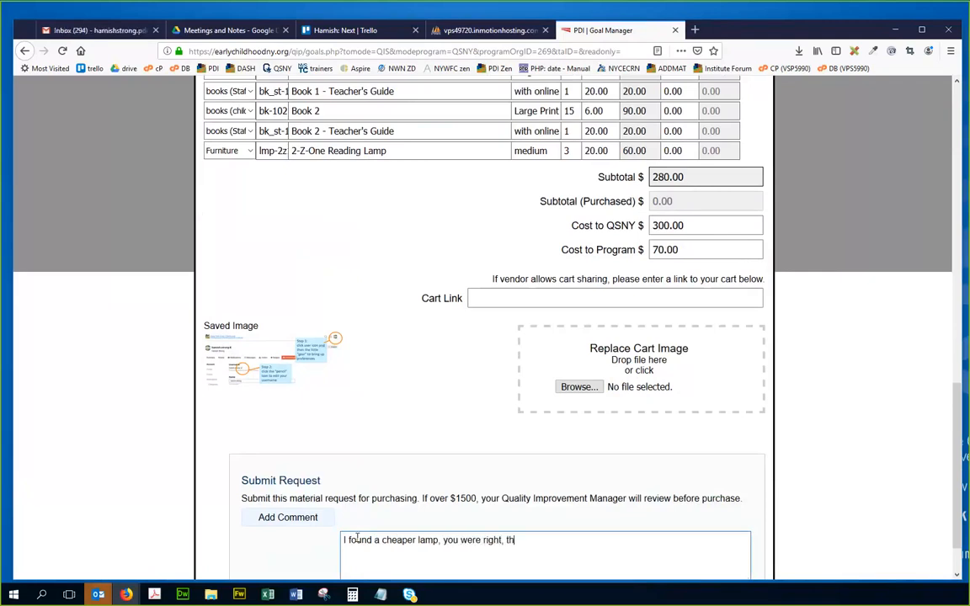
{"action": "type", "text": "is is the one w"}
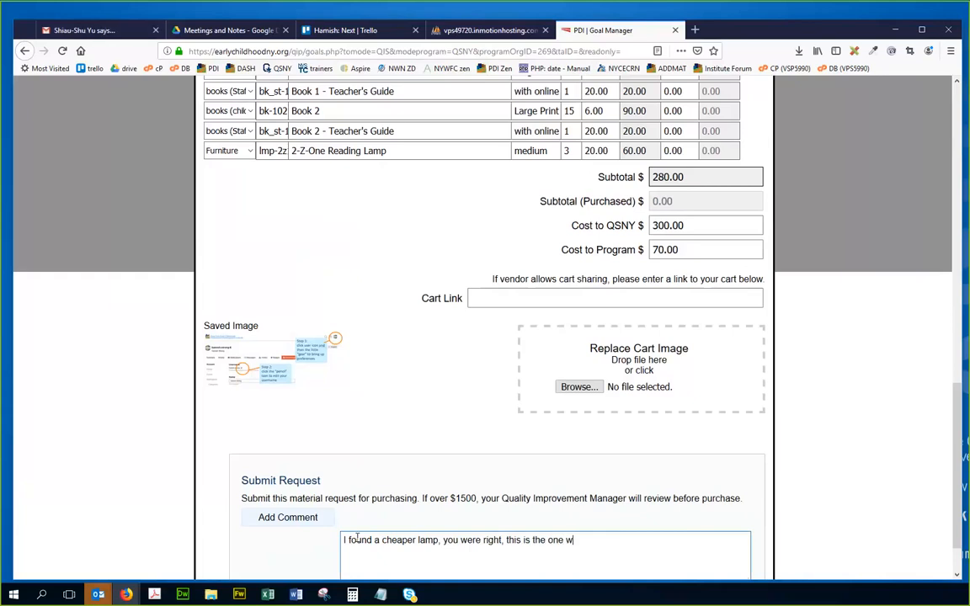
{"action": "type", "text": "e had been loo"}
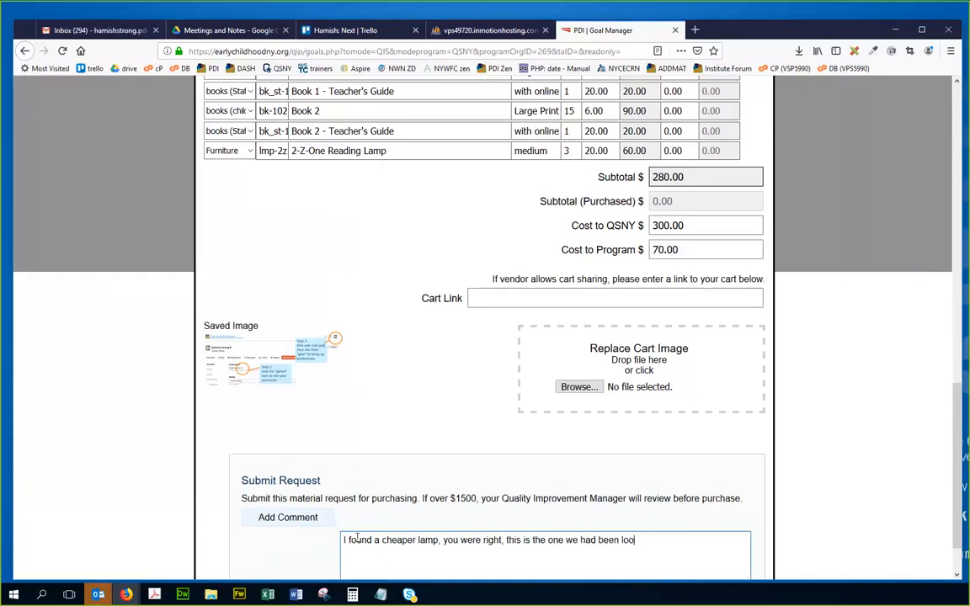
{"action": "type", "text": "king at. Thanks! good catch!"}
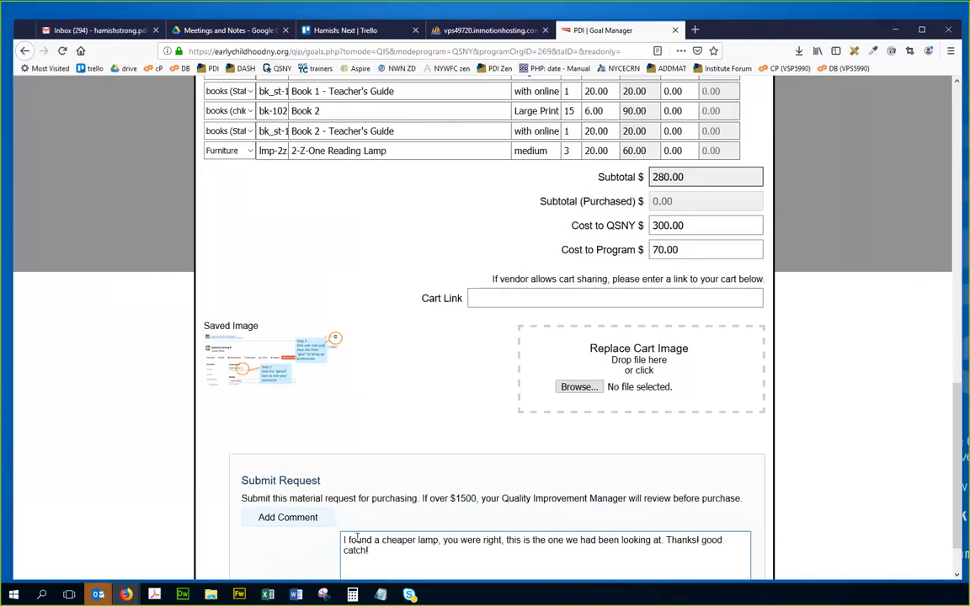
{"action": "scroll", "coordinate": [357, 539], "scroll_direction": "down", "scroll_amount": 2}
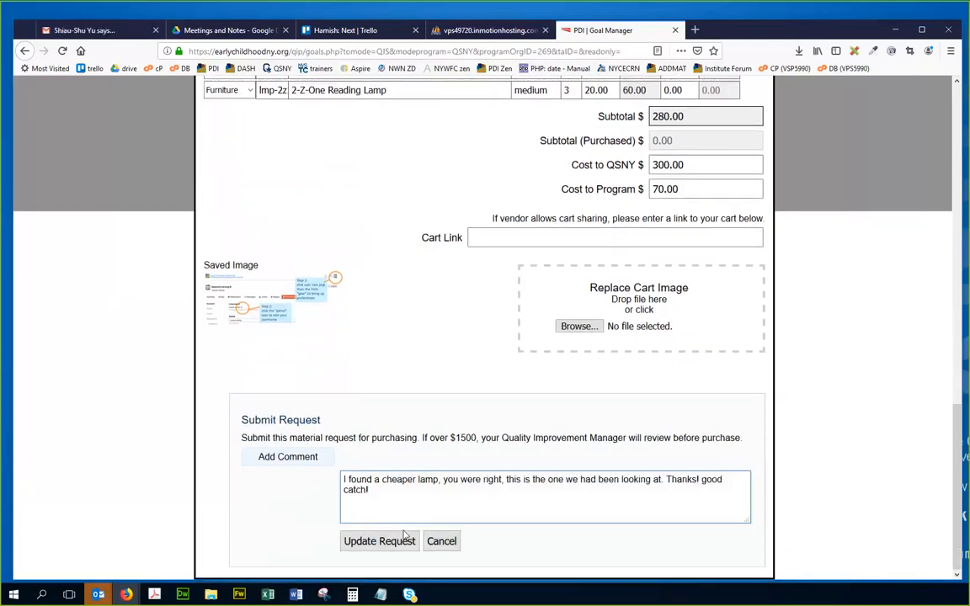
{"action": "left_click", "coordinate": [396, 542]}
{"action": "left_click", "coordinate": [520, 280]}
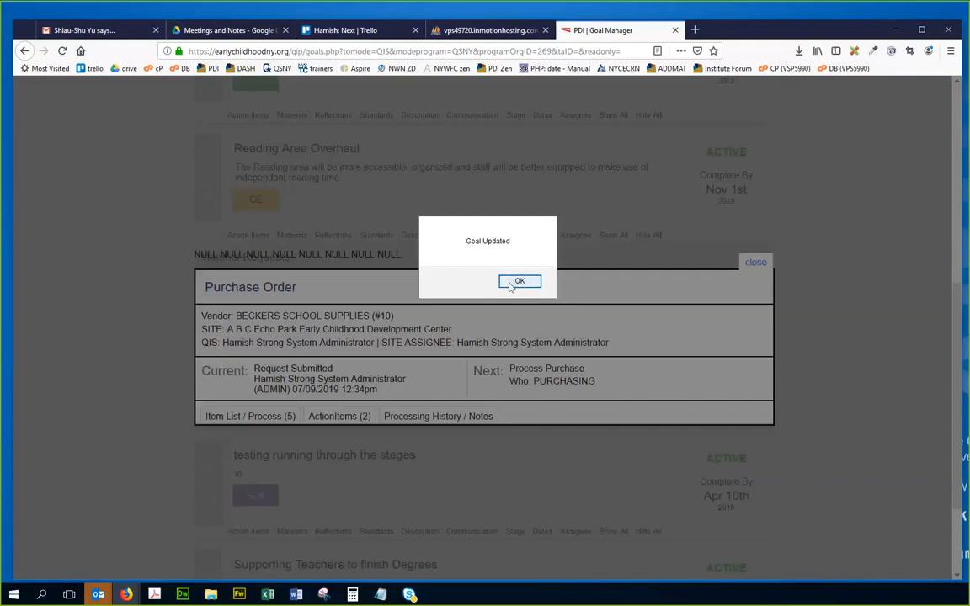
{"action": "left_click", "coordinate": [505, 280]}
Examine the resubmitted order's processing history and notes, and its item list
{"action": "left_click", "coordinate": [455, 417]}
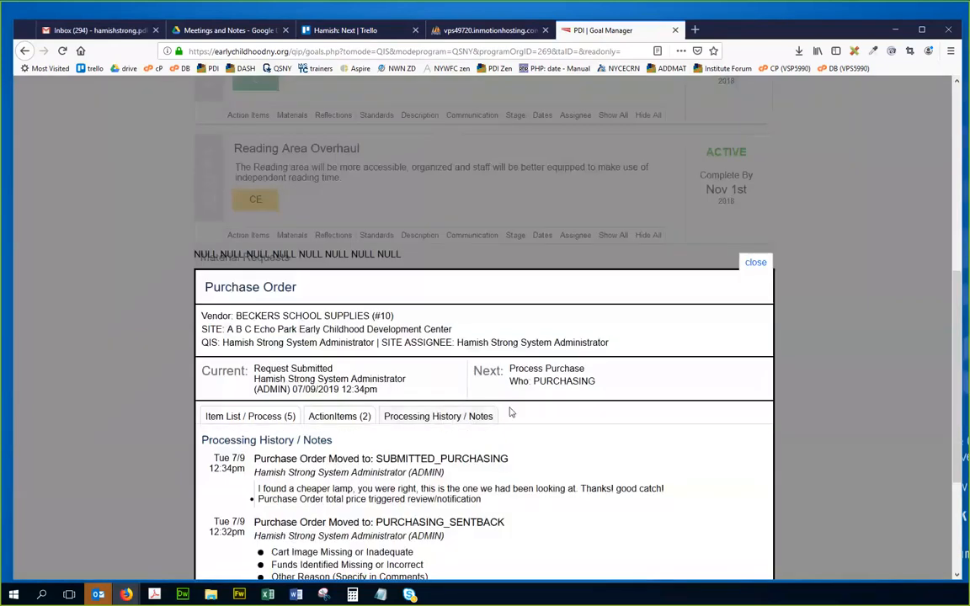
{"action": "scroll", "coordinate": [379, 417], "scroll_direction": "down", "scroll_amount": 3}
{"action": "scroll", "coordinate": [280, 313], "scroll_direction": "up", "scroll_amount": 1}
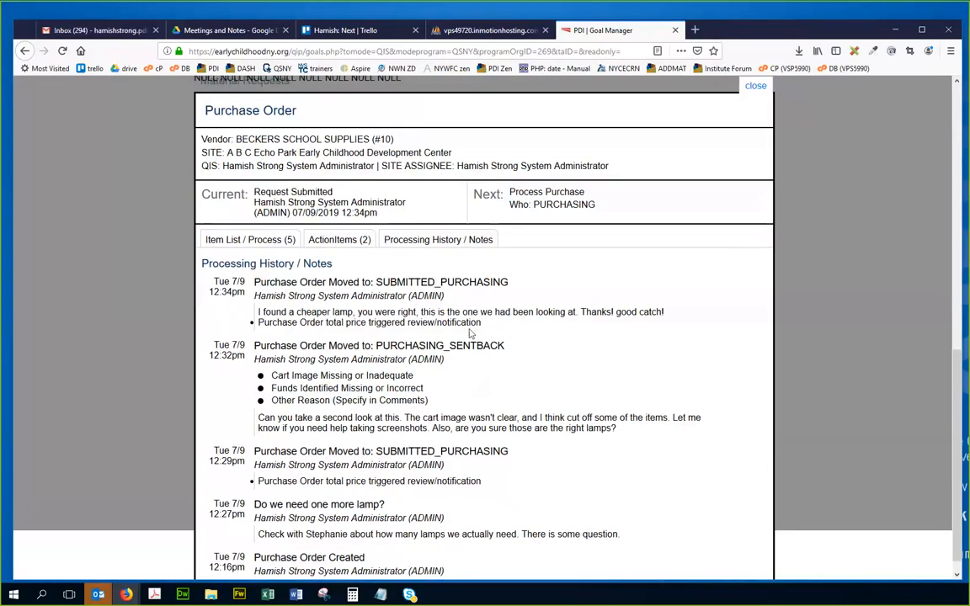
{"action": "scroll", "coordinate": [472, 335], "scroll_direction": "down", "scroll_amount": 1}
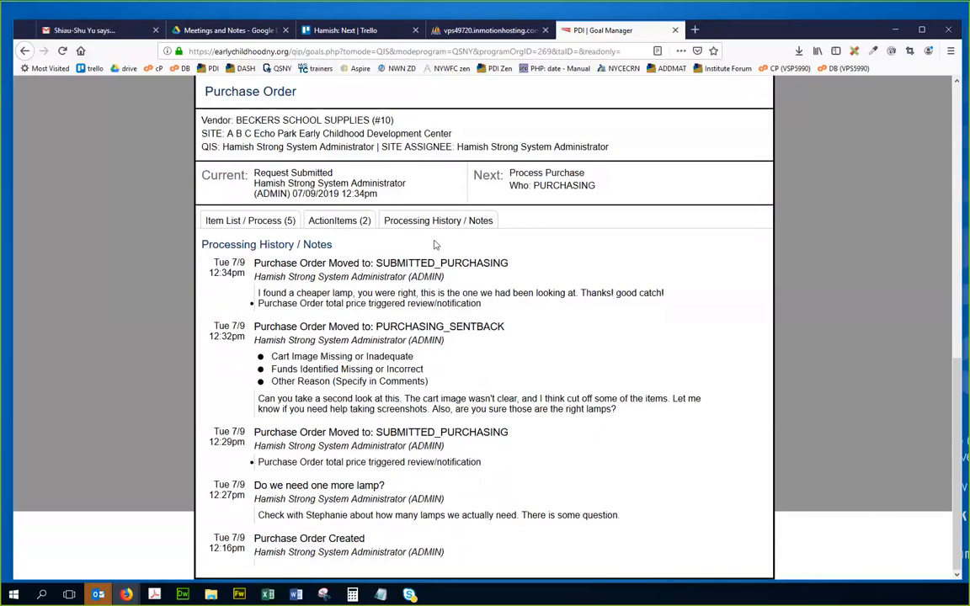
{"action": "left_click", "coordinate": [269, 223]}
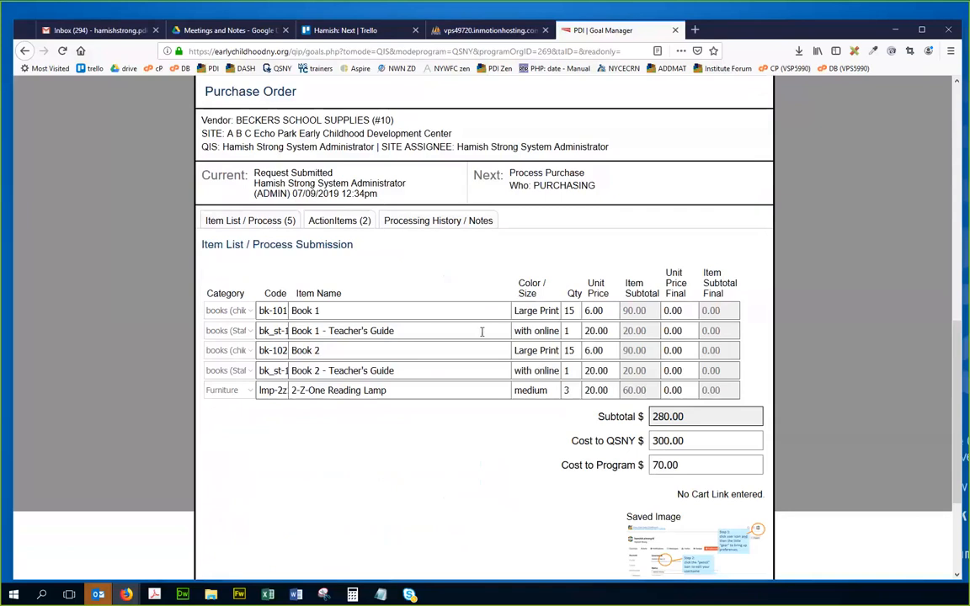
{"action": "scroll", "coordinate": [481, 331], "scroll_direction": "down", "scroll_amount": 2}
{"action": "scroll", "coordinate": [602, 255], "scroll_direction": "up", "scroll_amount": 4}
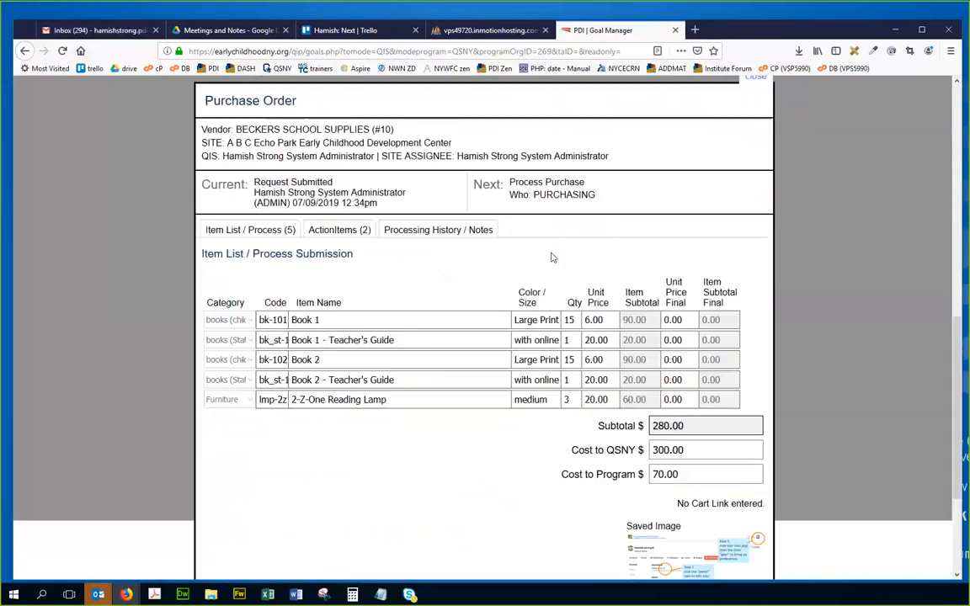
Close the purchase order and switch the site's Goal Manager to PURCHASING mode
{"action": "left_click", "coordinate": [757, 247]}
{"action": "scroll", "coordinate": [578, 302], "scroll_direction": "up", "scroll_amount": 3}
{"action": "scroll", "coordinate": [578, 302], "scroll_direction": "up", "scroll_amount": 2}
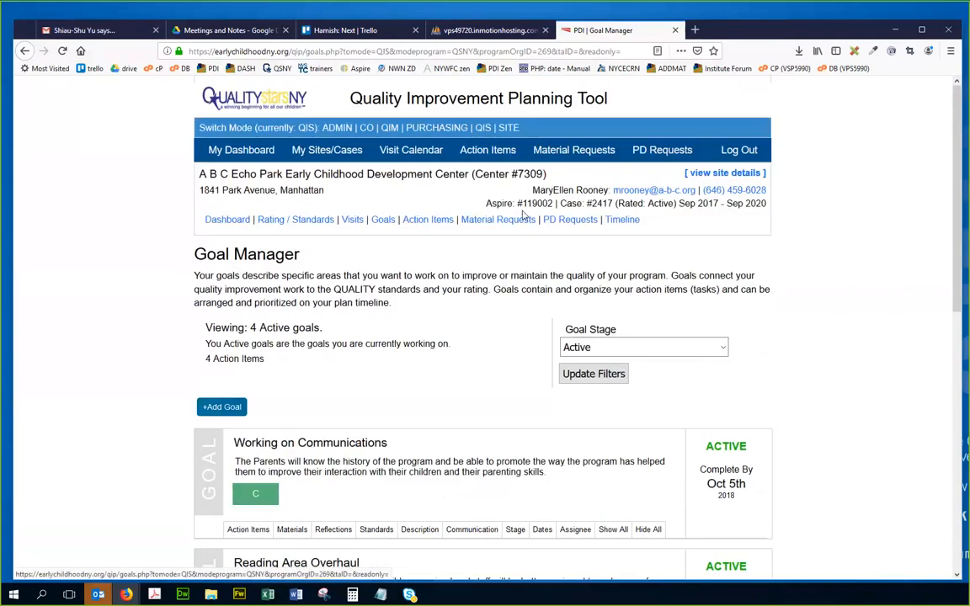
{"action": "left_click", "coordinate": [429, 128]}
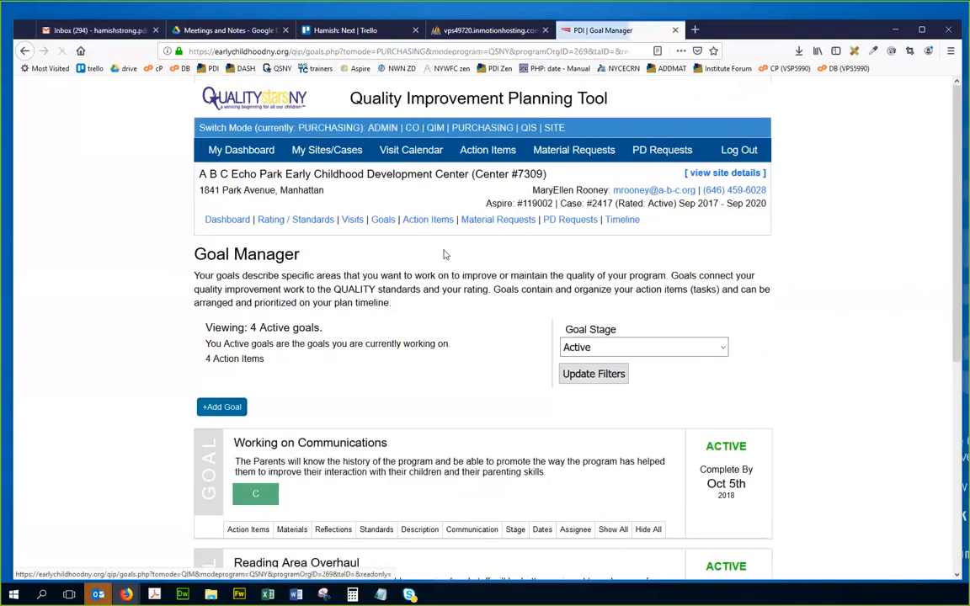
Open the purchase order awaiting processing under the Reading Area Overhaul goal's material requests and view its processing history and notes
{"action": "scroll", "coordinate": [565, 340], "scroll_direction": "down", "scroll_amount": 4}
{"action": "left_click", "coordinate": [291, 294]}
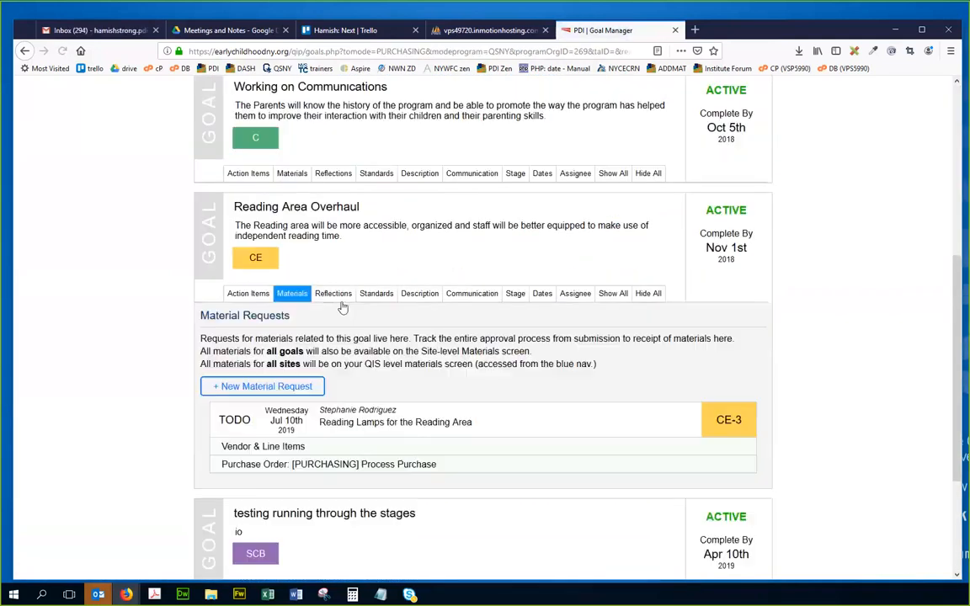
{"action": "scroll", "coordinate": [404, 320], "scroll_direction": "down", "scroll_amount": 2}
{"action": "left_click", "coordinate": [400, 295]}
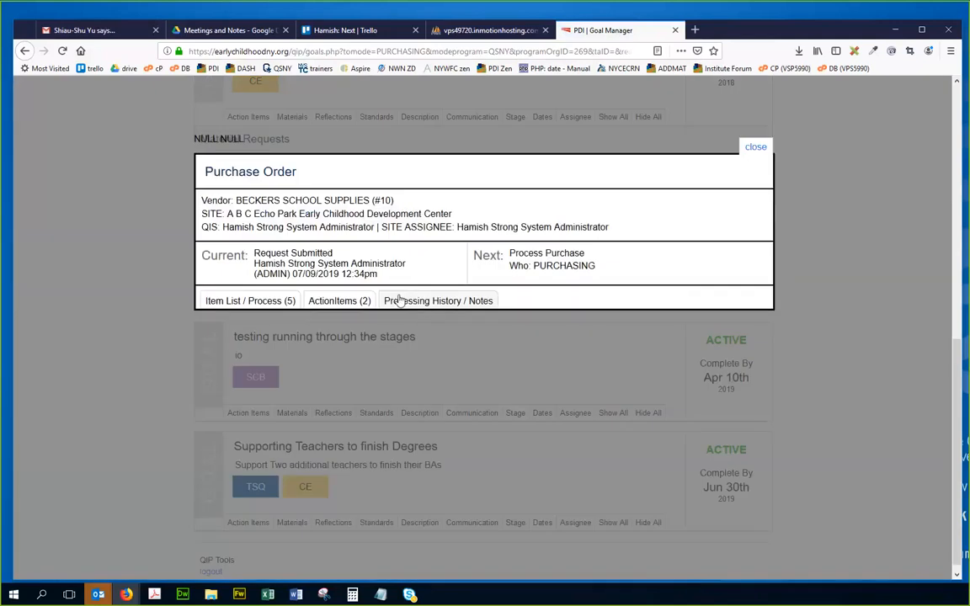
{"action": "left_click", "coordinate": [400, 301]}
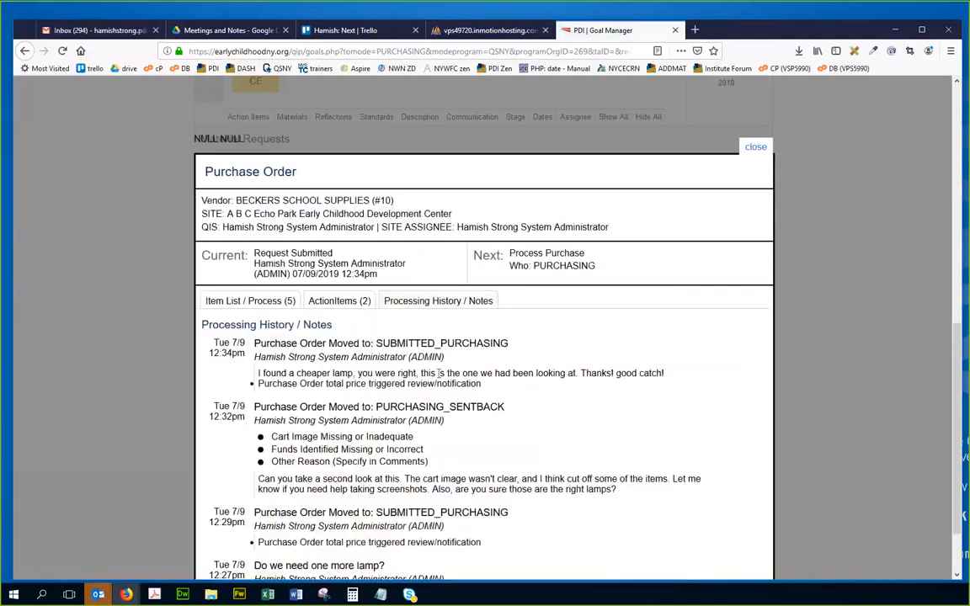
In the purchase order's item list, set Cost to QSNY to 200.00 and Cost to Program to 80.00
{"action": "left_click", "coordinate": [290, 307]}
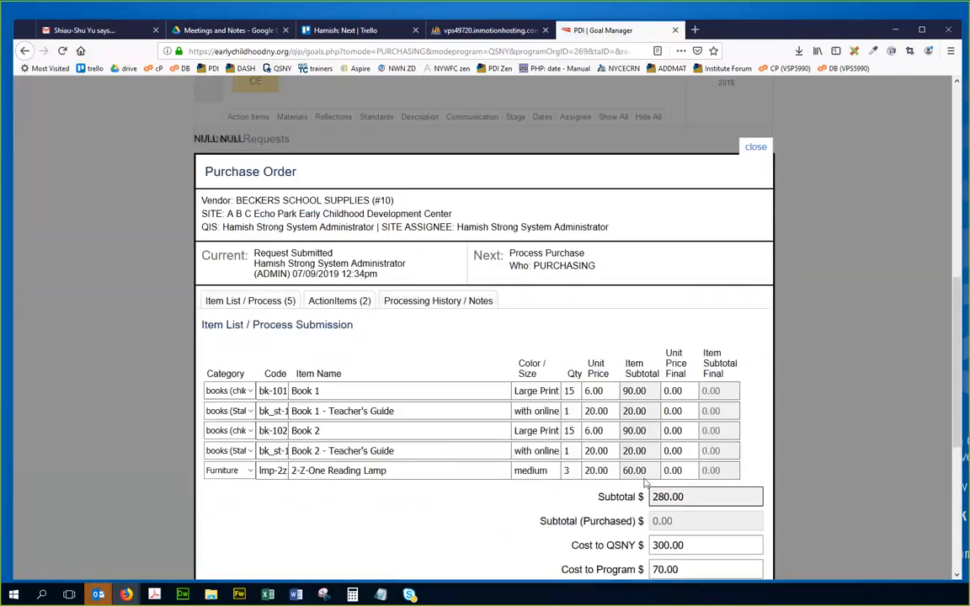
{"action": "scroll", "coordinate": [749, 495], "scroll_direction": "down", "scroll_amount": 2}
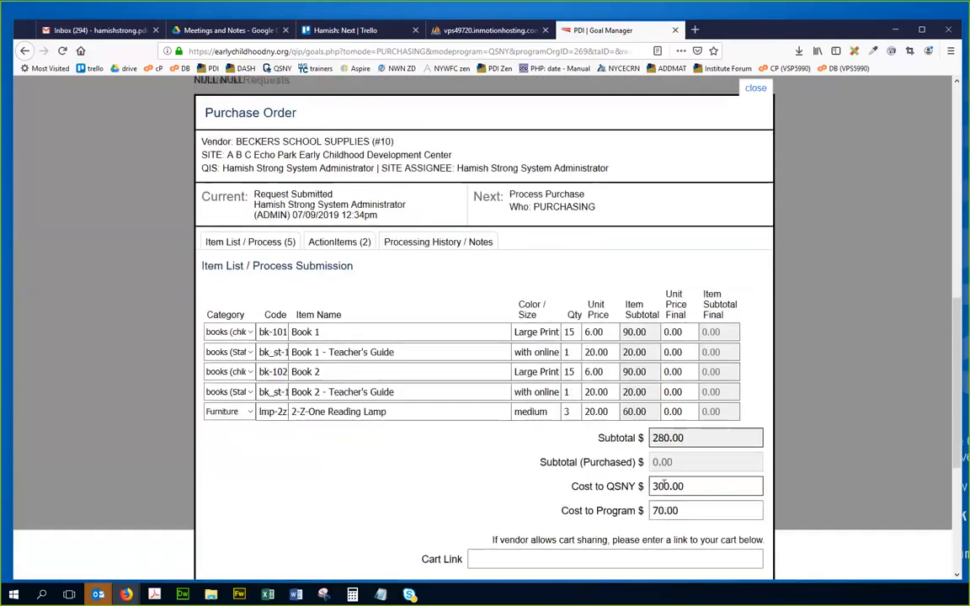
{"action": "left_click", "coordinate": [661, 485]}
{"action": "key", "text": "BackSpace"}
{"action": "type", "text": "2"}
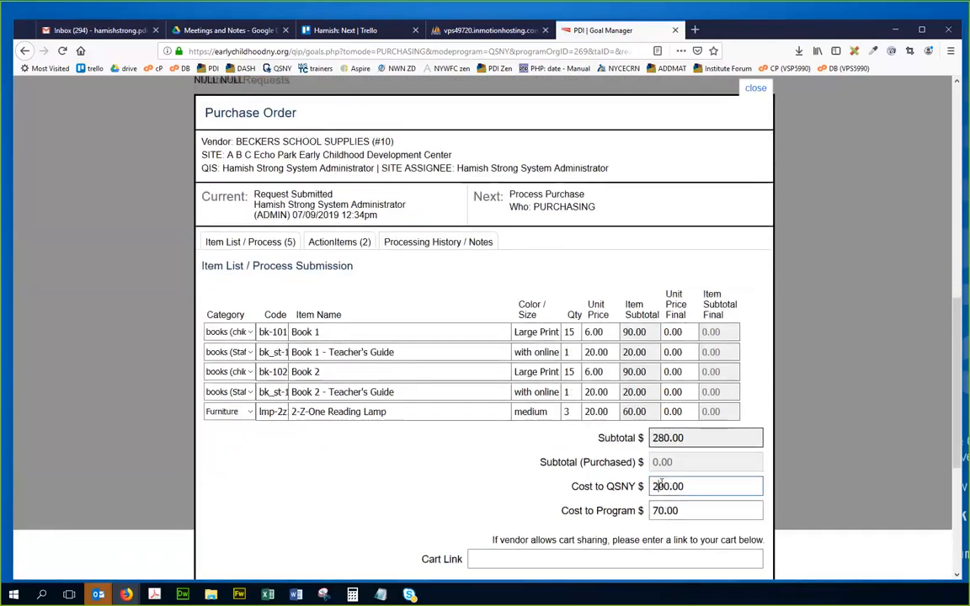
{"action": "left_click", "coordinate": [662, 510]}
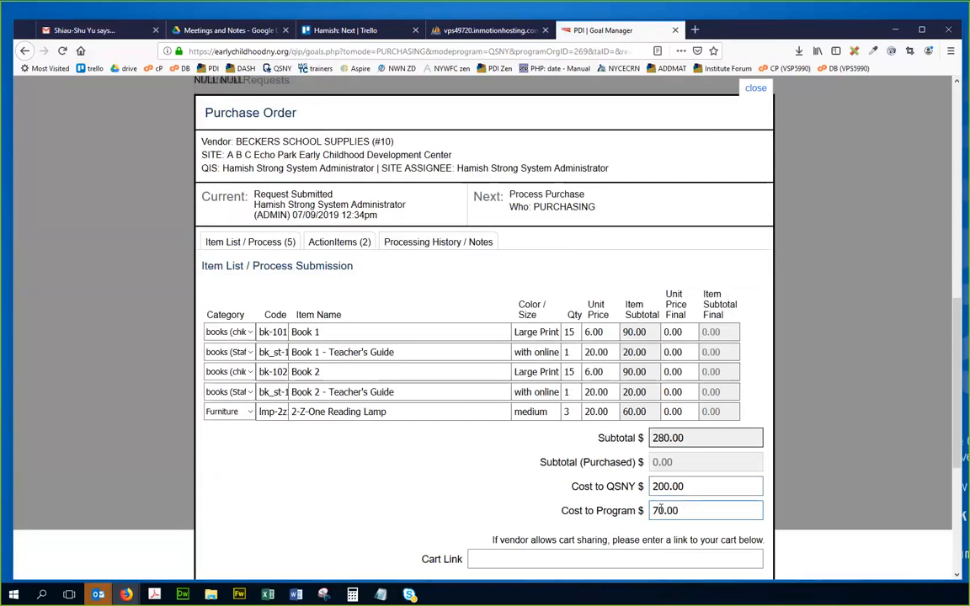
{"action": "key", "text": "BackSpace"}
{"action": "type", "text": "8"}
{"action": "scroll", "coordinate": [553, 429], "scroll_direction": "down", "scroll_amount": 1}
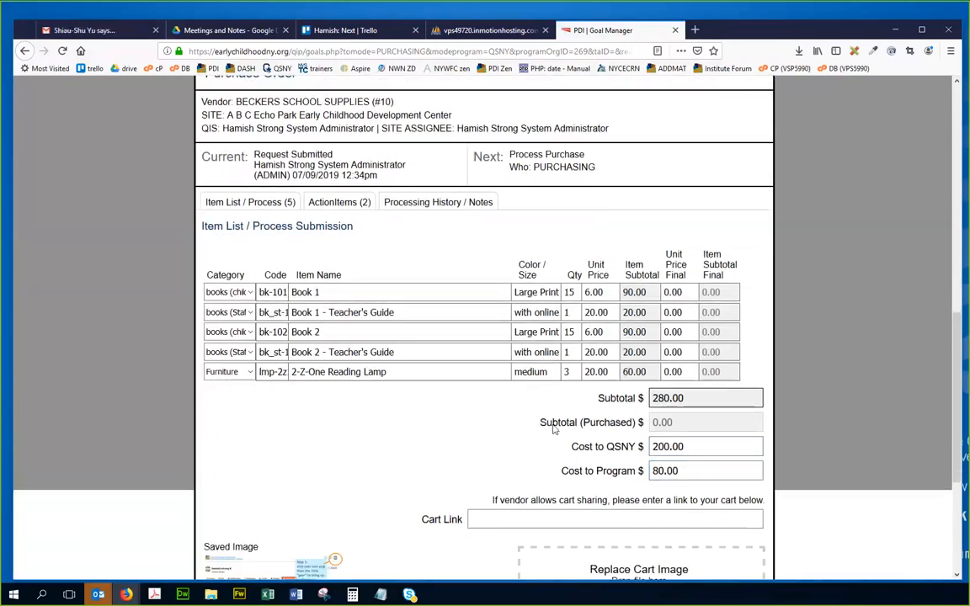
Fill in the purchase order's Order Number, Purchase Order Number and Invoice Number with placeholder text
{"action": "scroll", "coordinate": [554, 430], "scroll_direction": "down", "scroll_amount": 5}
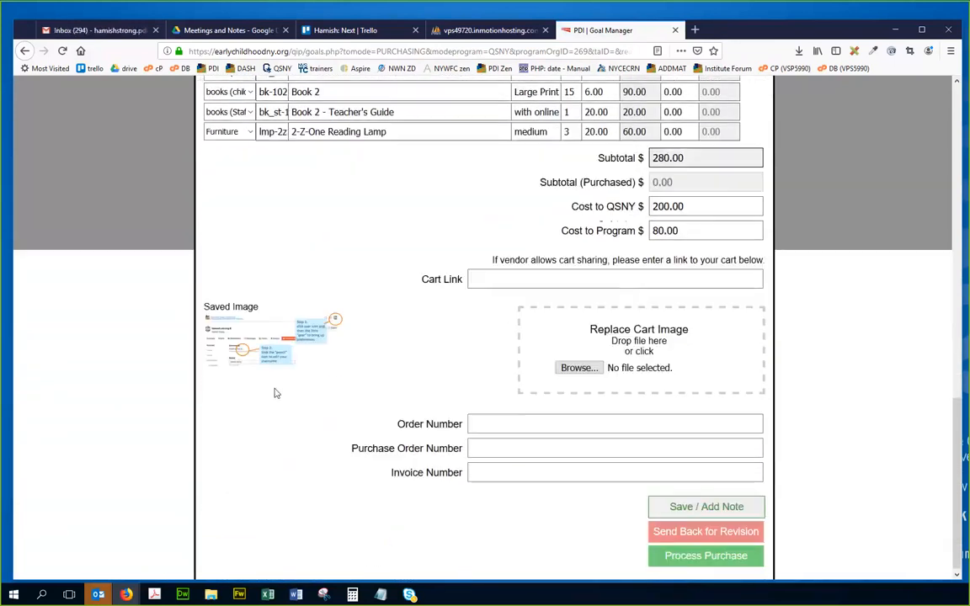
{"action": "left_click", "coordinate": [493, 421]}
{"action": "type", "text": "sadfasd fsad sad  2432 w"}
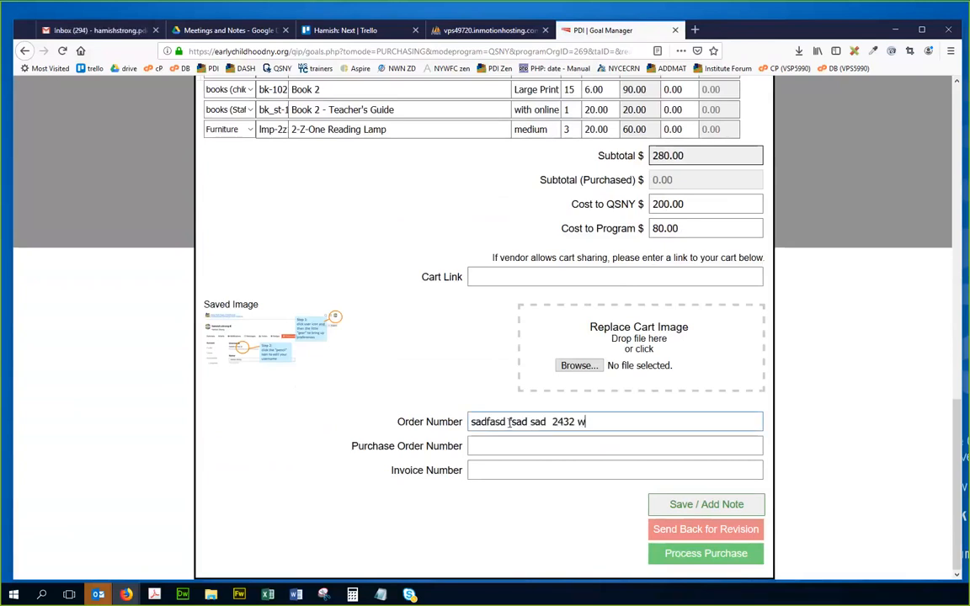
{"action": "type", "text": "efsdf"}
{"action": "left_click", "coordinate": [526, 444]}
{"action": "type", "text": "sf e fsaf 45645tegf"}
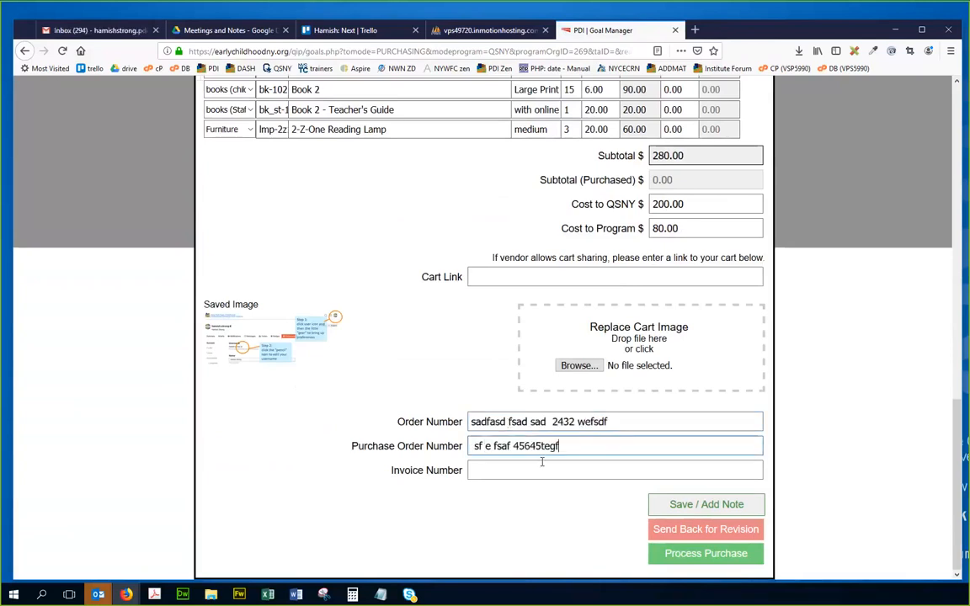
{"action": "type", "text": "dfg"}
{"action": "left_click", "coordinate": [539, 468]}
{"action": "type", "text": "d fgsdfg dfg 45 6tg rg"}
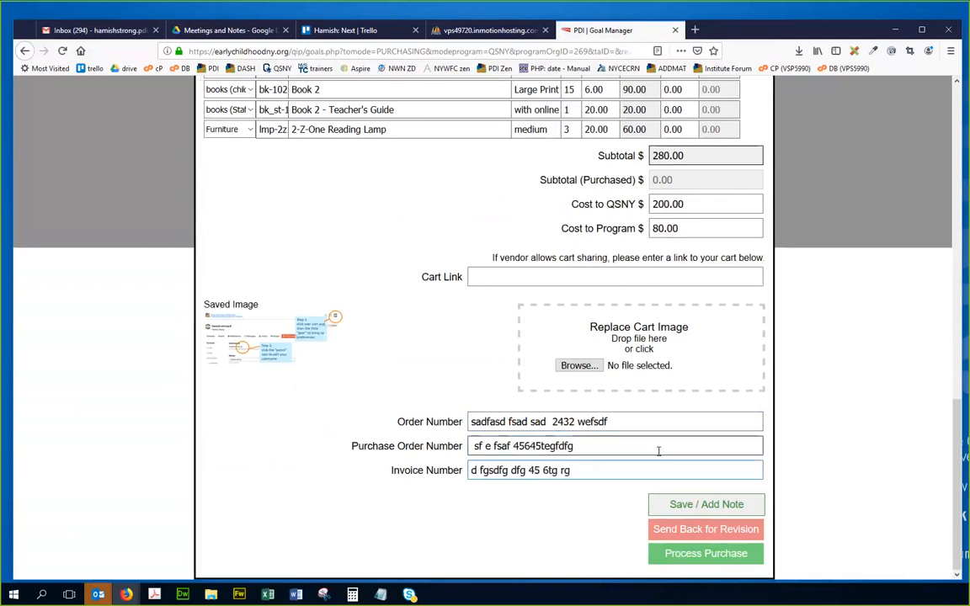
Process the purchase without a comment, updating the request and acknowledging the update
{"action": "left_click", "coordinate": [703, 554]}
{"action": "scroll", "coordinate": [665, 539], "scroll_direction": "down", "scroll_amount": 1}
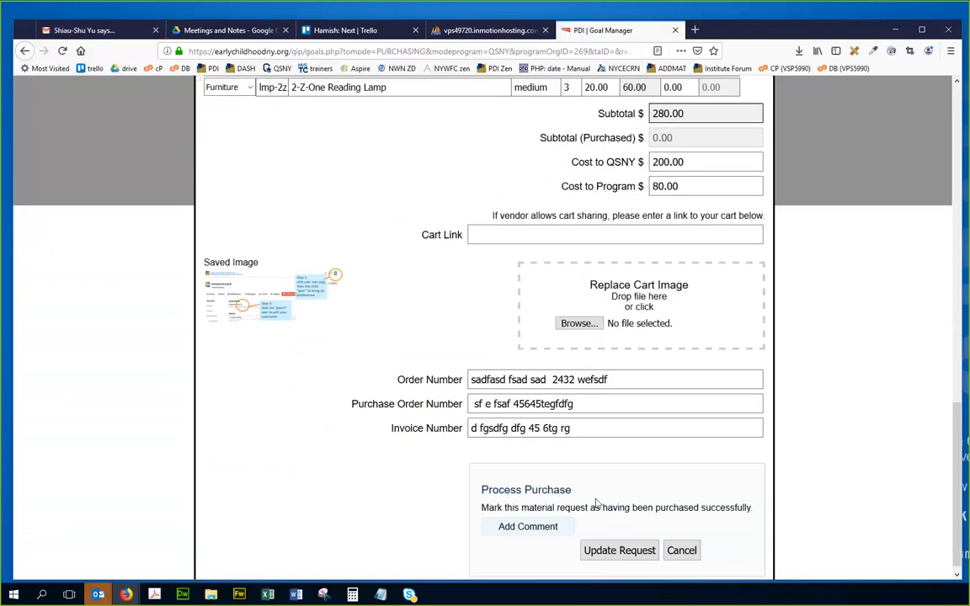
{"action": "left_click", "coordinate": [604, 542]}
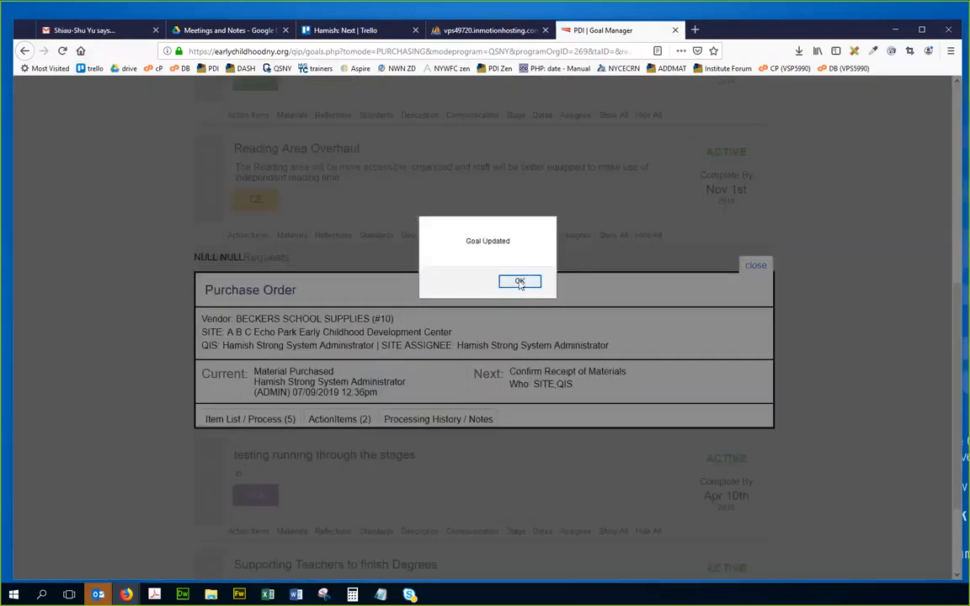
{"action": "left_click", "coordinate": [520, 282]}
Close the processed purchase order and switch the Goal Manager to QIS mode
{"action": "scroll", "coordinate": [589, 308], "scroll_direction": "down", "scroll_amount": 1}
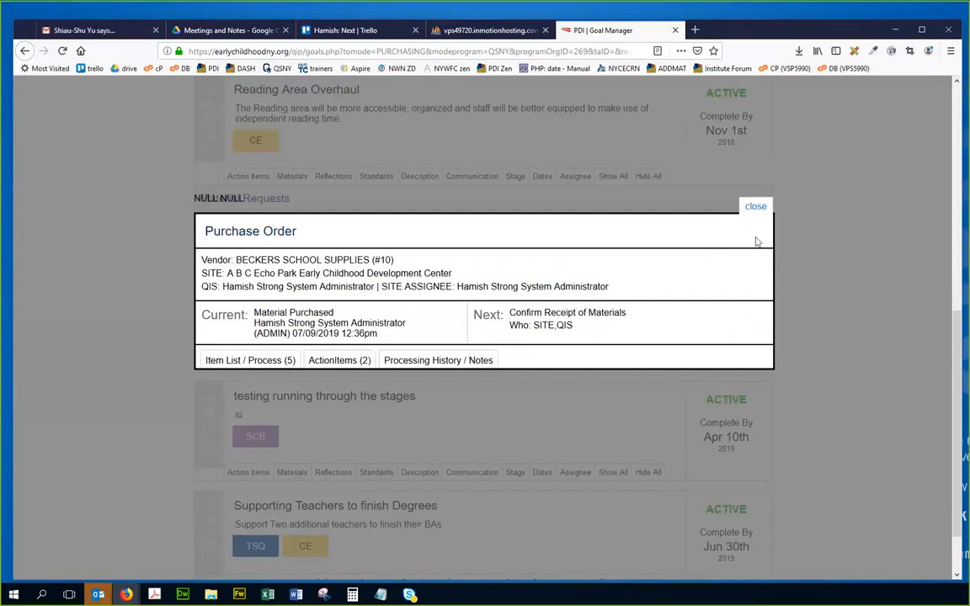
{"action": "left_click", "coordinate": [756, 207]}
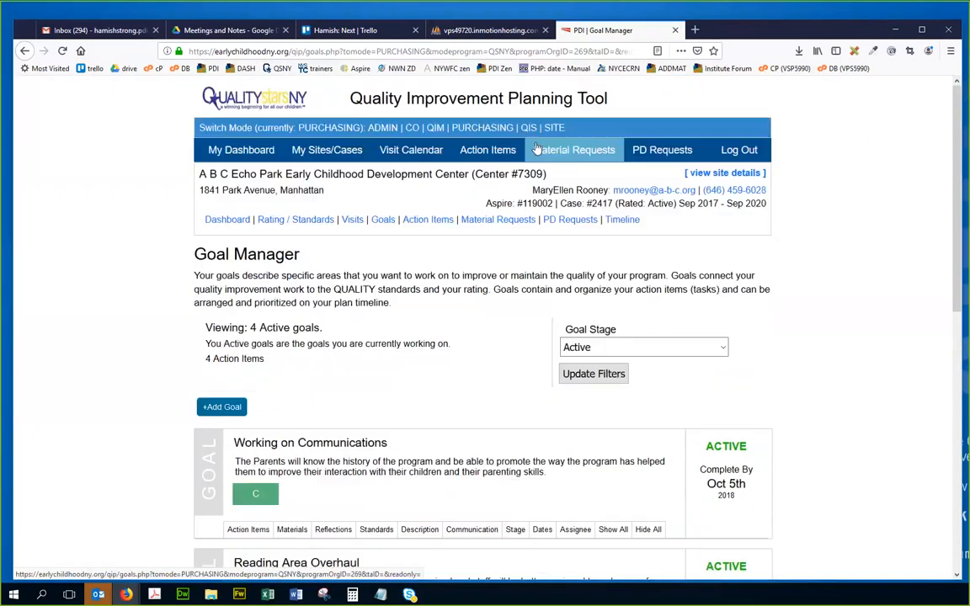
{"action": "left_click", "coordinate": [528, 128]}
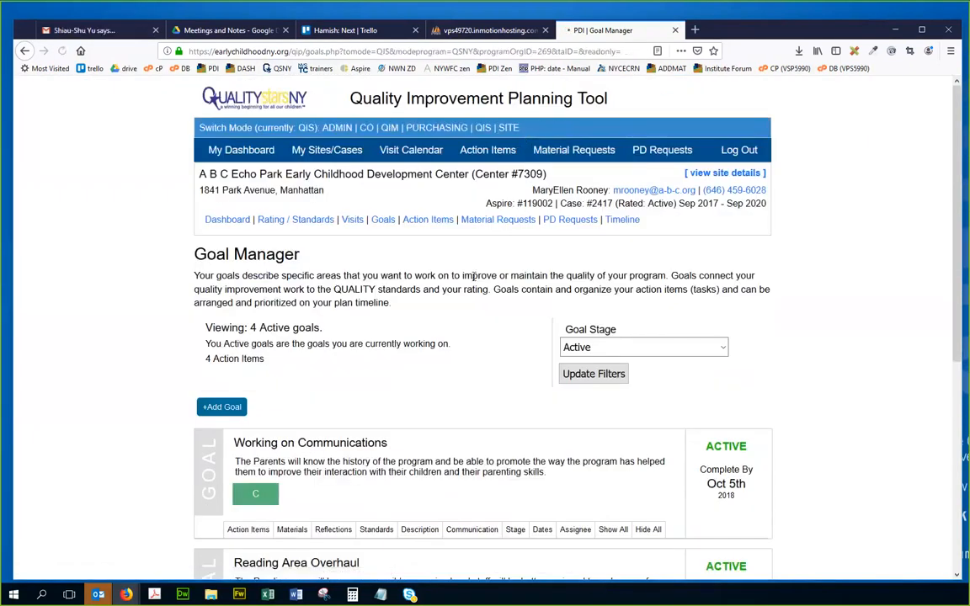
Open the Reading Area Overhaul goal's purchase order awaiting receipt and review its item list, costs and order details
{"action": "scroll", "coordinate": [472, 281], "scroll_direction": "down", "scroll_amount": 5}
{"action": "left_click", "coordinate": [293, 295]}
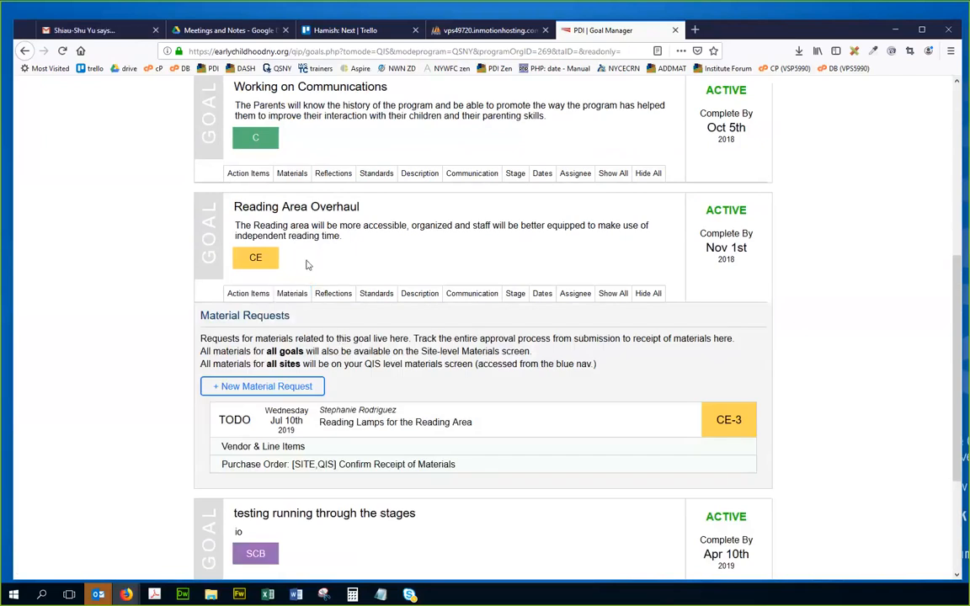
{"action": "scroll", "coordinate": [387, 416], "scroll_direction": "down", "scroll_amount": 1}
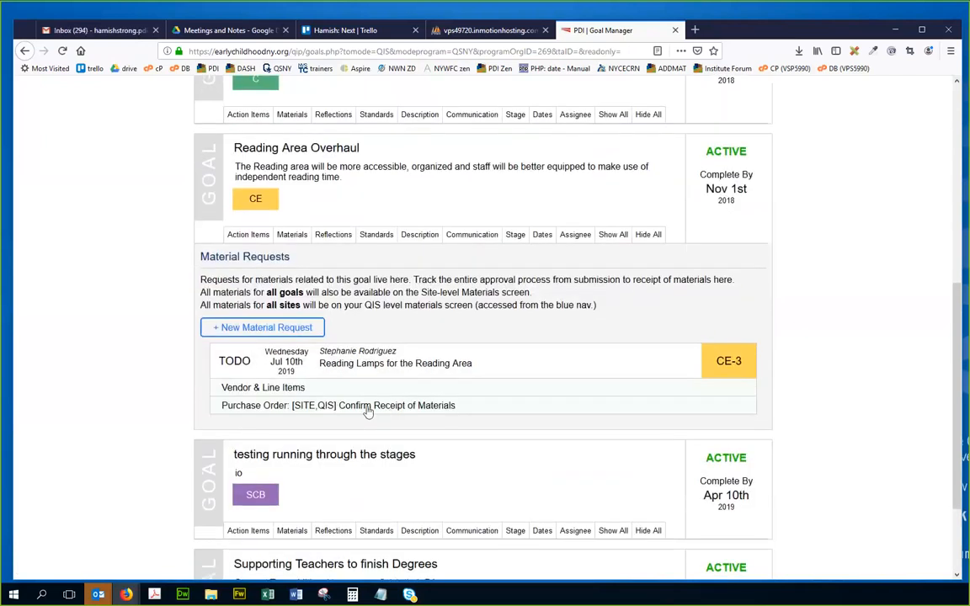
{"action": "left_click", "coordinate": [368, 408]}
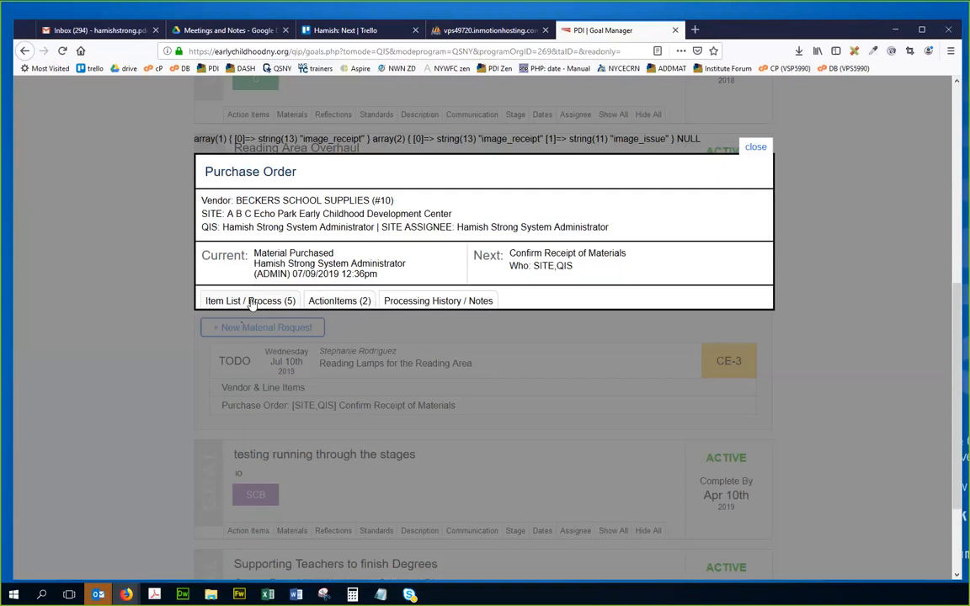
{"action": "left_click", "coordinate": [251, 301]}
{"action": "scroll", "coordinate": [539, 345], "scroll_direction": "down", "scroll_amount": 4}
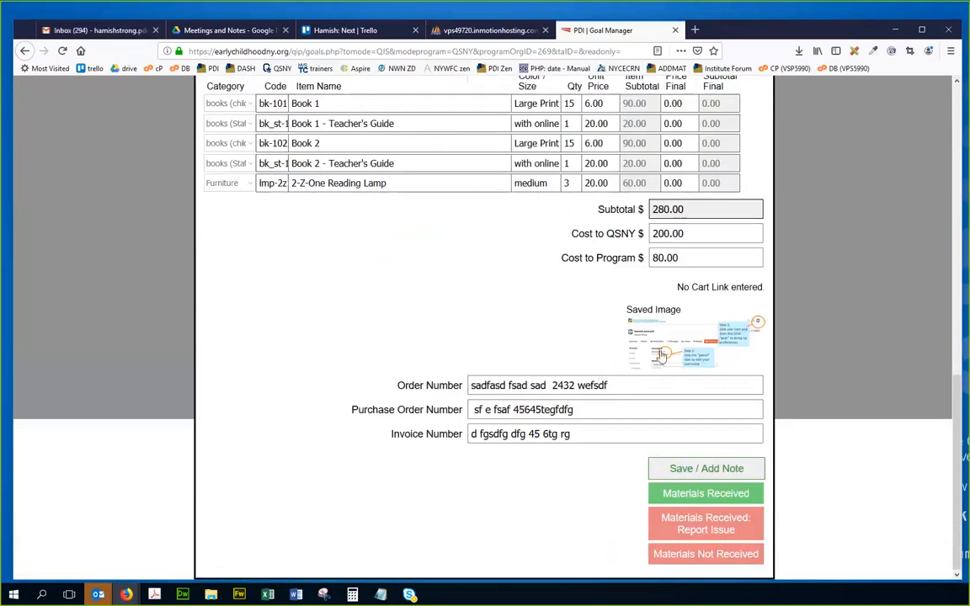
{"action": "left_click_drag", "start_coordinate": [687, 234], "coordinate": [647, 234]}
{"action": "left_click", "coordinate": [487, 310]}
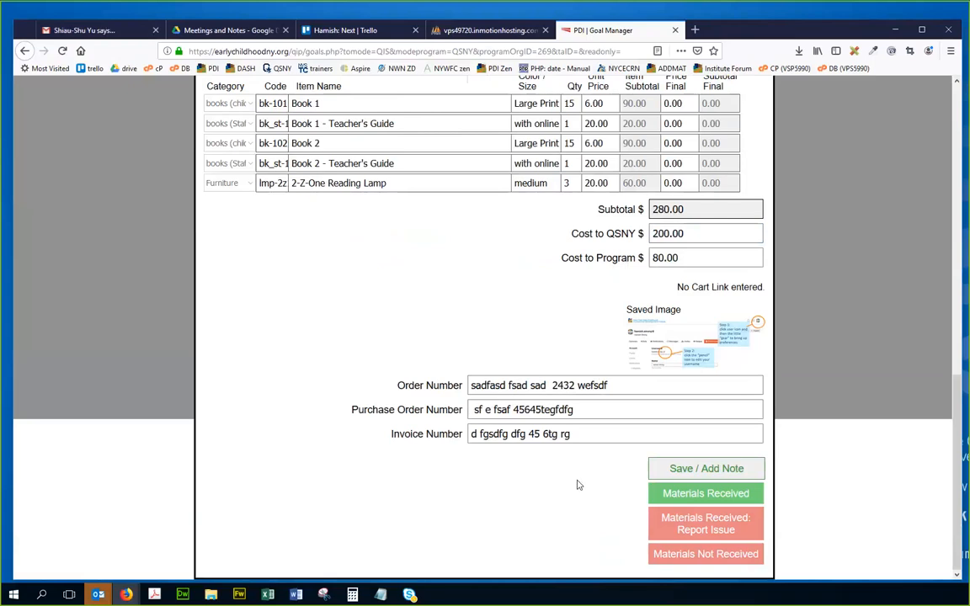
Examine the Materials Received form with its receipt image upload, and leave it without updating the request
{"action": "left_click", "coordinate": [689, 495]}
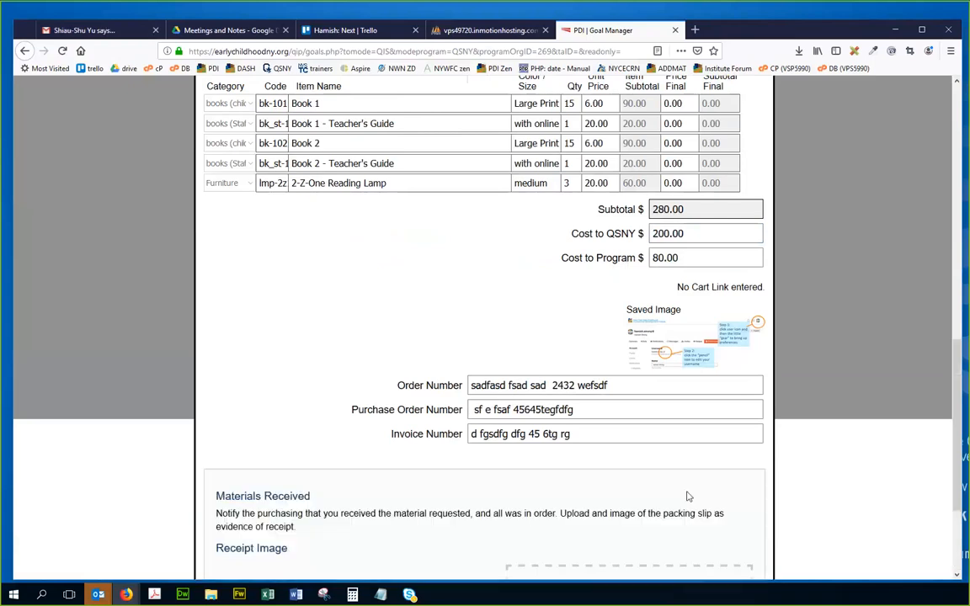
{"action": "scroll", "coordinate": [567, 471], "scroll_direction": "down", "scroll_amount": 2}
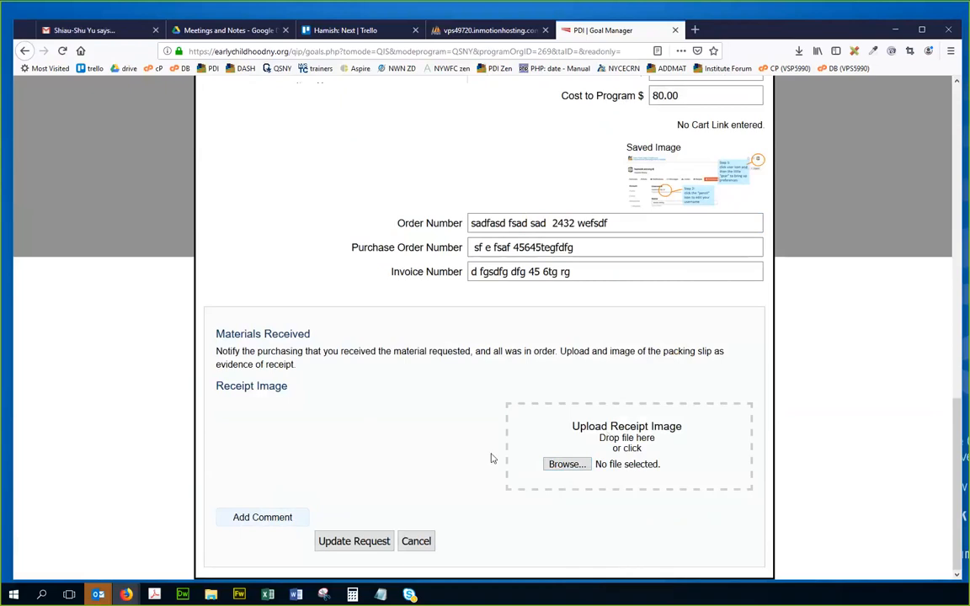
{"action": "left_click", "coordinate": [416, 542]}
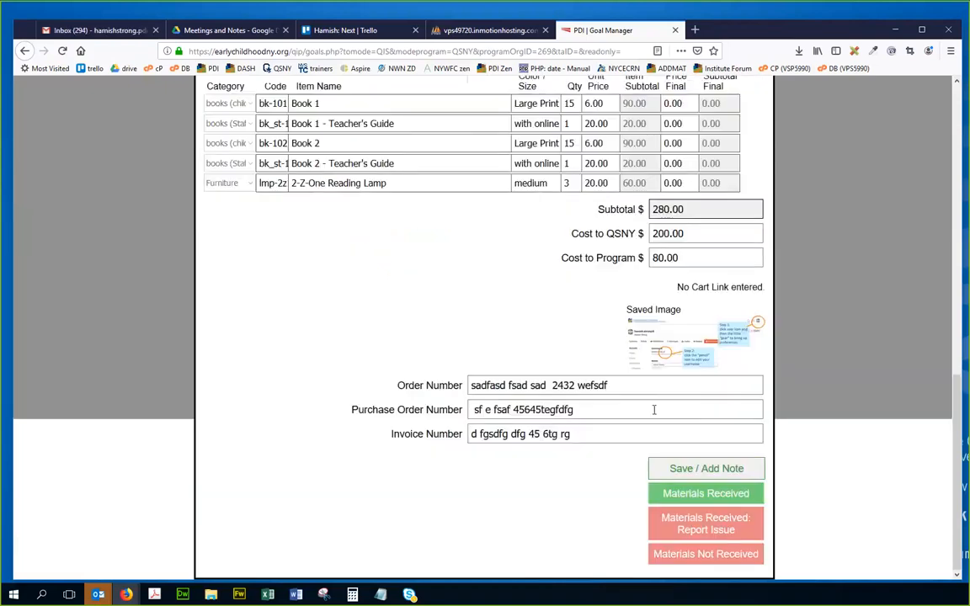
Examine the Report Issue form's image uploads, issue reasons and comment area, and leave it without updating the request
{"action": "left_click", "coordinate": [690, 527]}
{"action": "scroll", "coordinate": [655, 453], "scroll_direction": "down", "scroll_amount": 5}
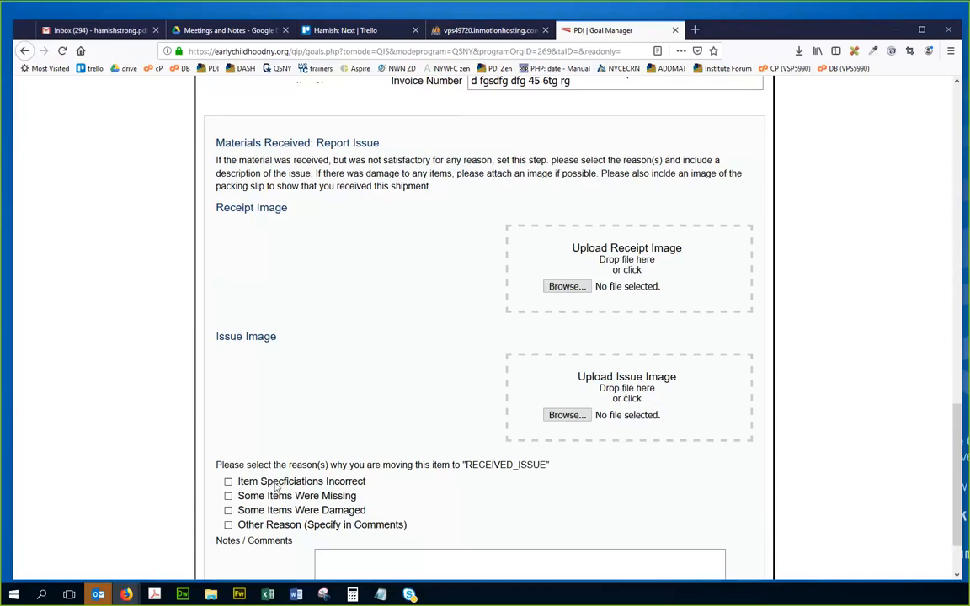
{"action": "scroll", "coordinate": [384, 539], "scroll_direction": "down", "scroll_amount": 2}
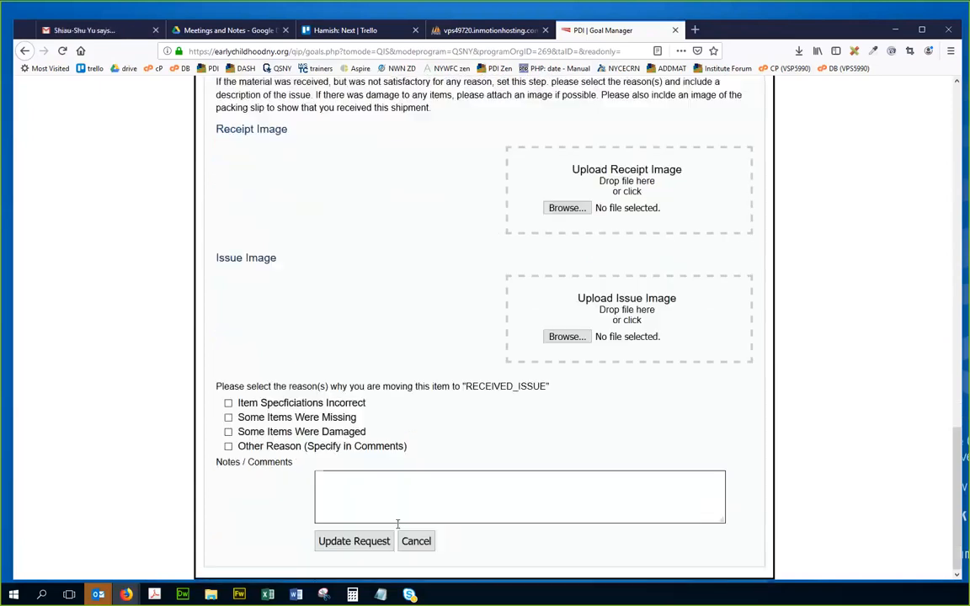
{"action": "left_click", "coordinate": [415, 543]}
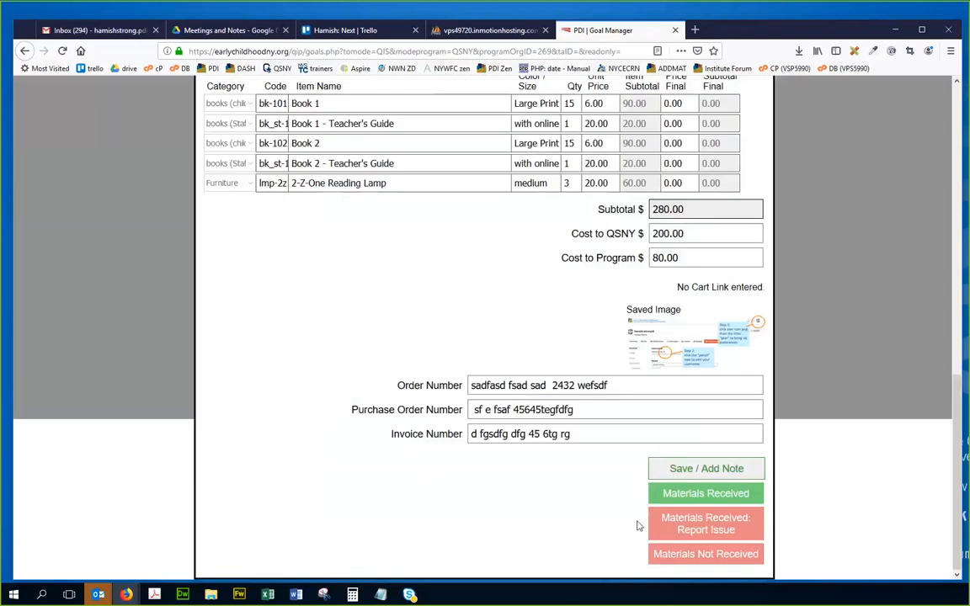
Examine the Materials Not Received form's instructions and comment area, and leave it without updating the request
{"action": "left_click", "coordinate": [662, 553]}
{"action": "scroll", "coordinate": [662, 554], "scroll_direction": "down", "scroll_amount": 2}
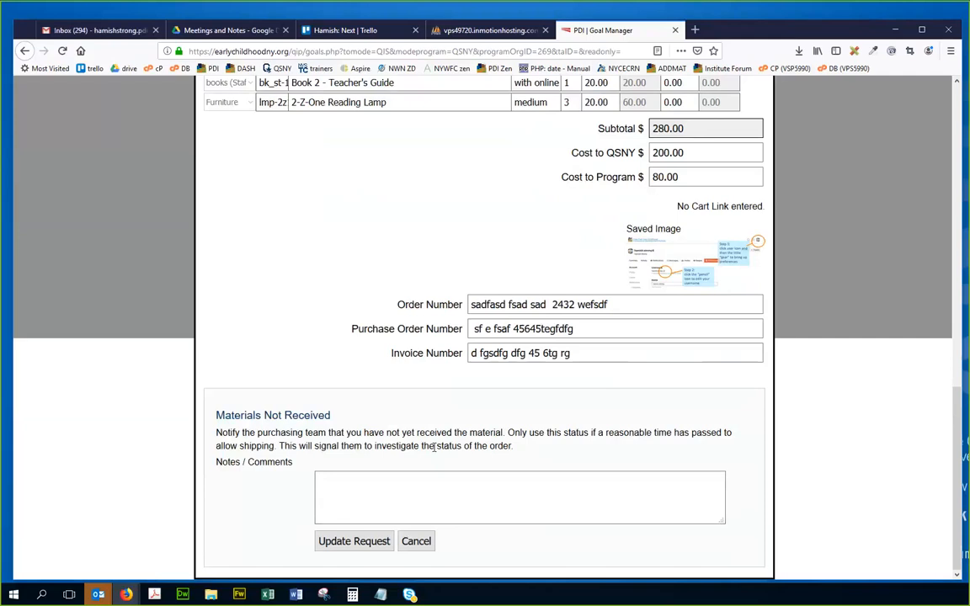
{"action": "left_click", "coordinate": [416, 541]}
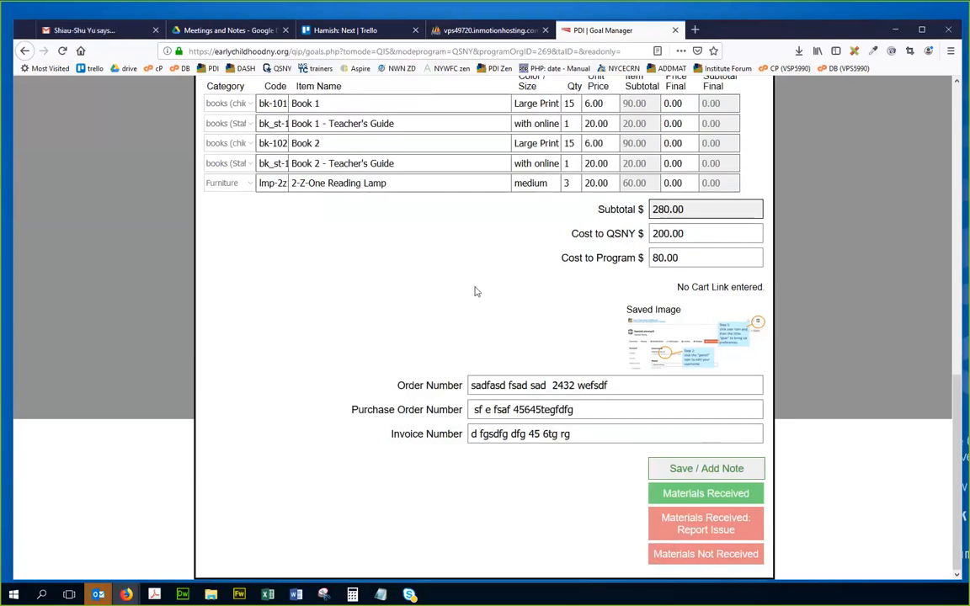
Report the purchase order's materials as received, attach Untitled-1.jpg as the receipt image, and submit the request update
{"action": "scroll", "coordinate": [477, 253], "scroll_direction": "up", "scroll_amount": 3}
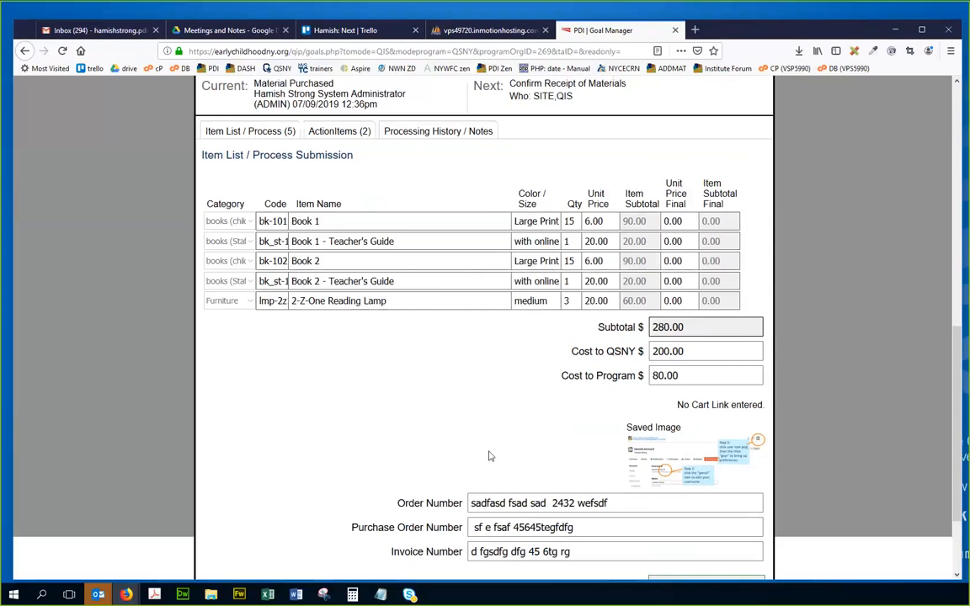
{"action": "scroll", "coordinate": [489, 455], "scroll_direction": "down", "scroll_amount": 3}
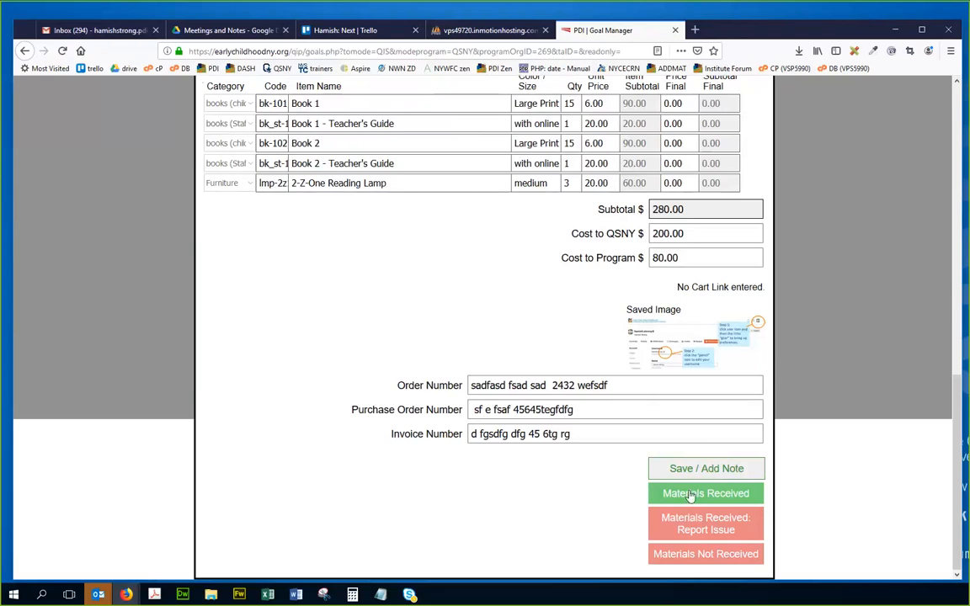
{"action": "left_click", "coordinate": [690, 495]}
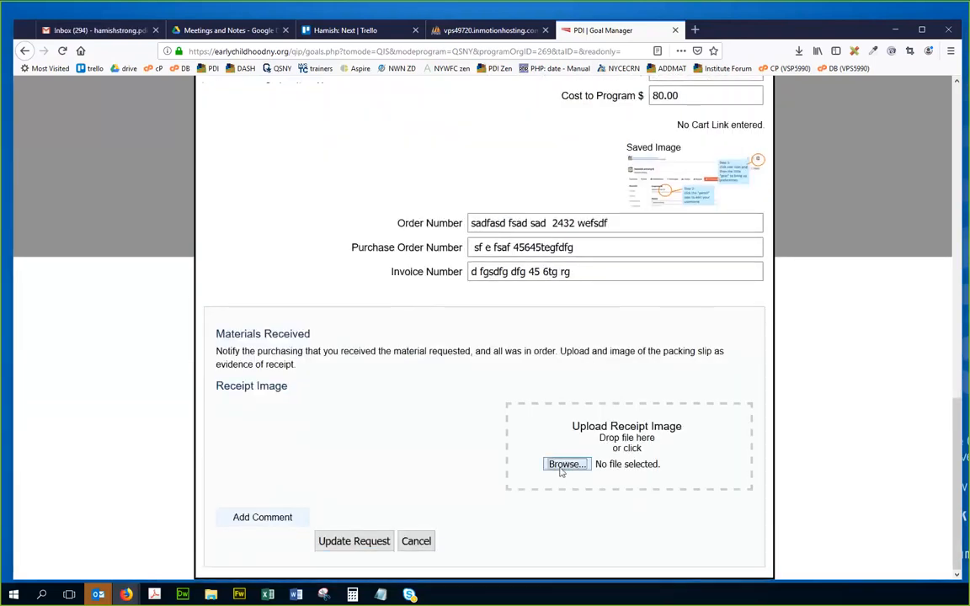
{"action": "left_click", "coordinate": [562, 465]}
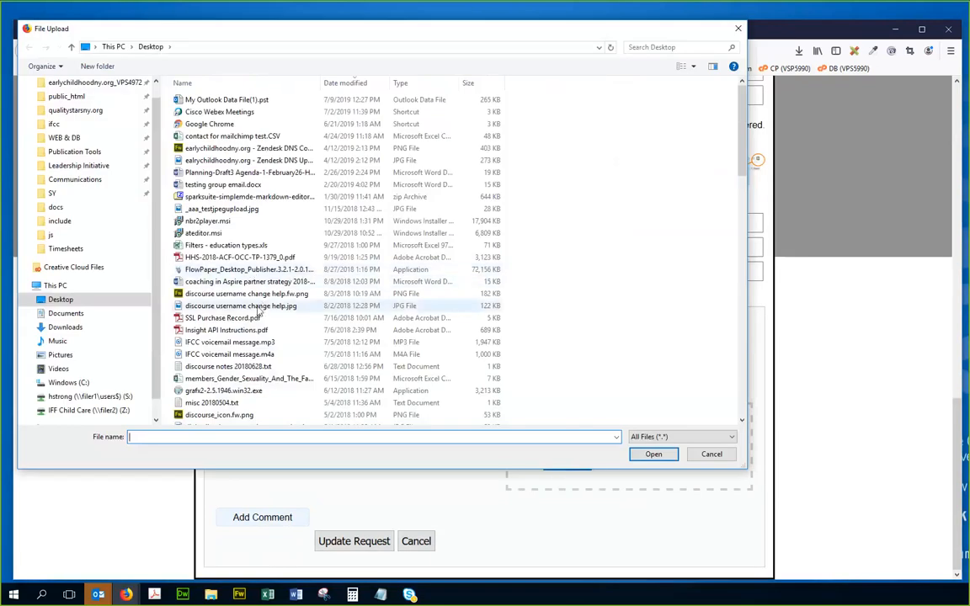
{"action": "scroll", "coordinate": [269, 321], "scroll_direction": "down", "scroll_amount": 2}
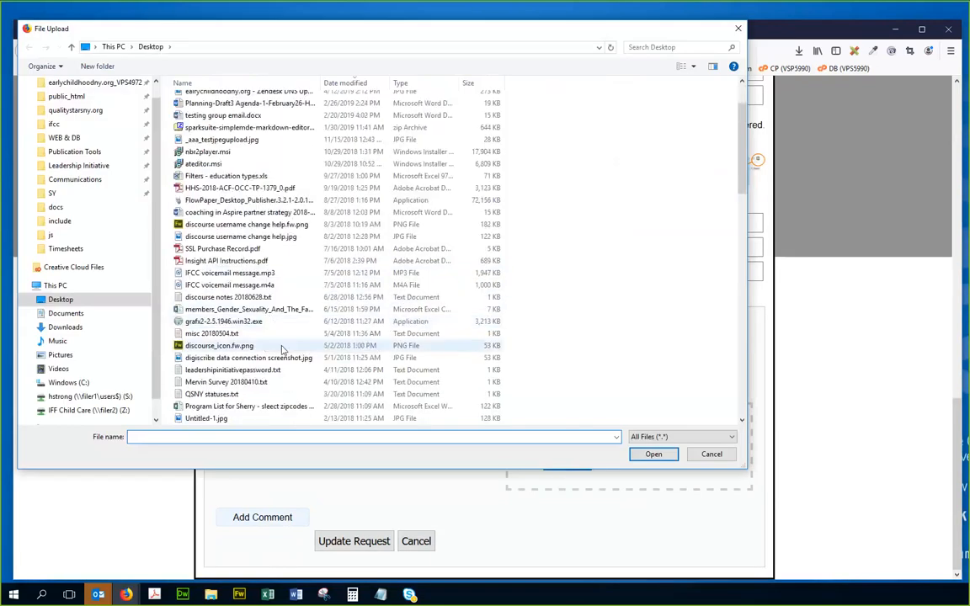
{"action": "scroll", "coordinate": [282, 346], "scroll_direction": "down", "scroll_amount": 1}
{"action": "scroll", "coordinate": [286, 348], "scroll_direction": "down", "scroll_amount": 1}
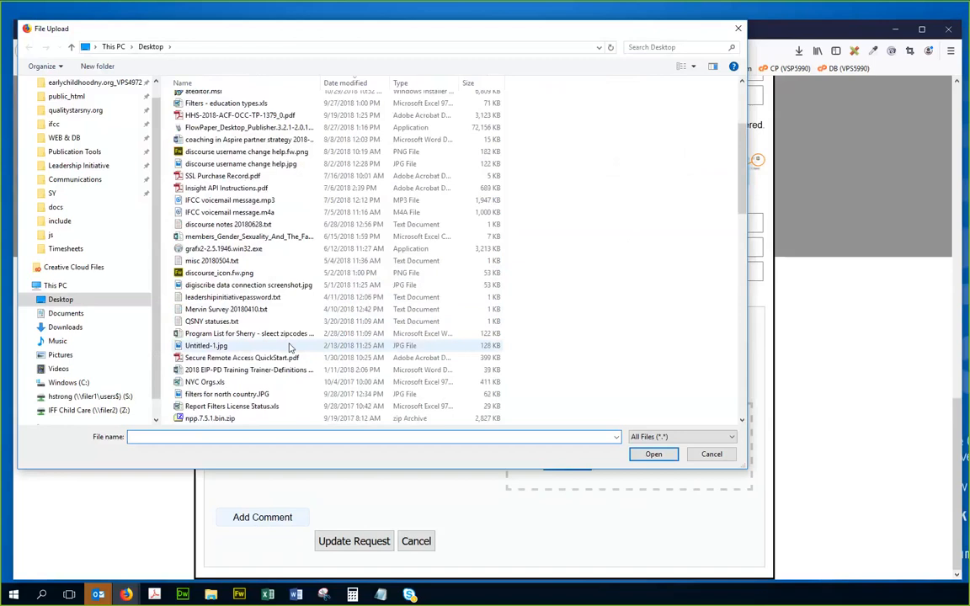
{"action": "left_click", "coordinate": [225, 348]}
{"action": "left_click", "coordinate": [649, 454]}
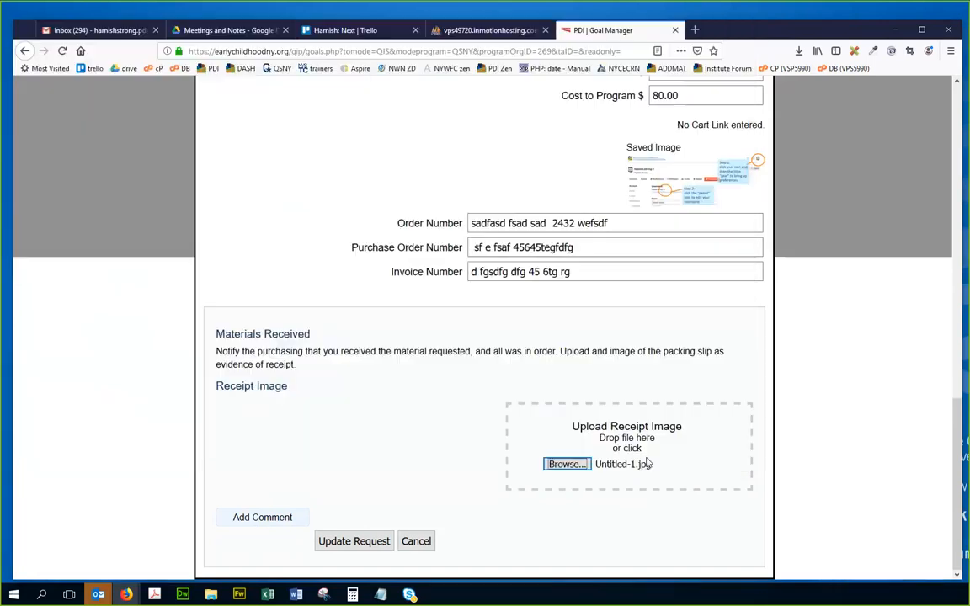
{"action": "left_click", "coordinate": [350, 543]}
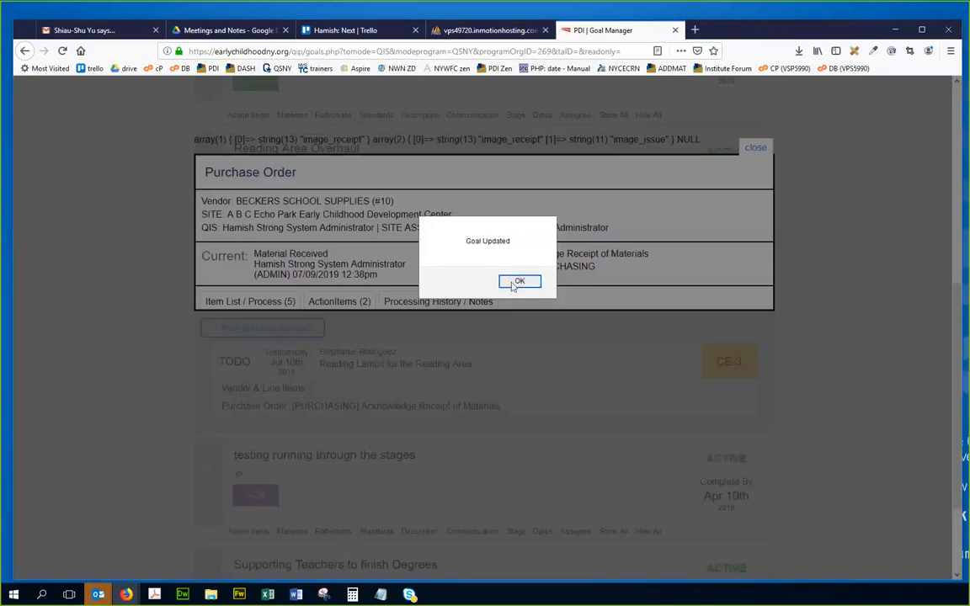
{"action": "left_click", "coordinate": [518, 282]}
Review the purchase order's processing history and notes, from its creation through the receipt entry
{"action": "left_click", "coordinate": [438, 302]}
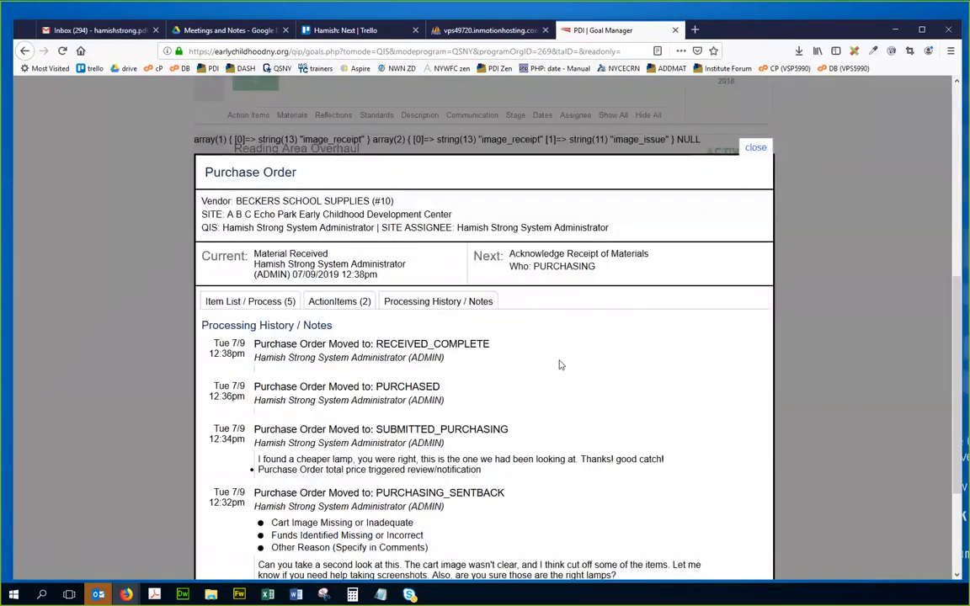
{"action": "scroll", "coordinate": [559, 364], "scroll_direction": "down", "scroll_amount": 3}
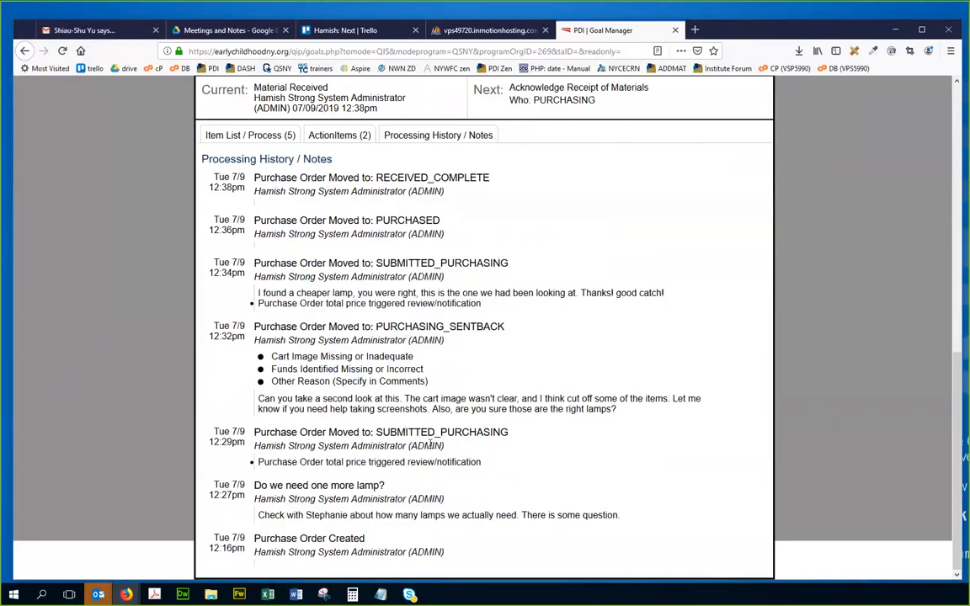
{"action": "scroll", "coordinate": [430, 444], "scroll_direction": "up", "scroll_amount": 2}
{"action": "scroll", "coordinate": [459, 514], "scroll_direction": "up", "scroll_amount": 1}
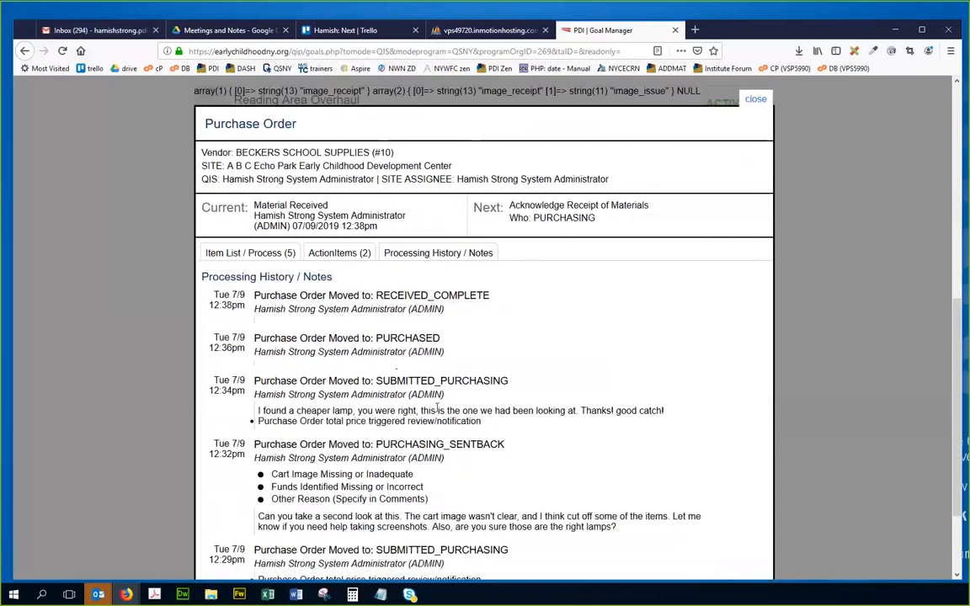
{"action": "scroll", "coordinate": [437, 407], "scroll_direction": "down", "scroll_amount": 3}
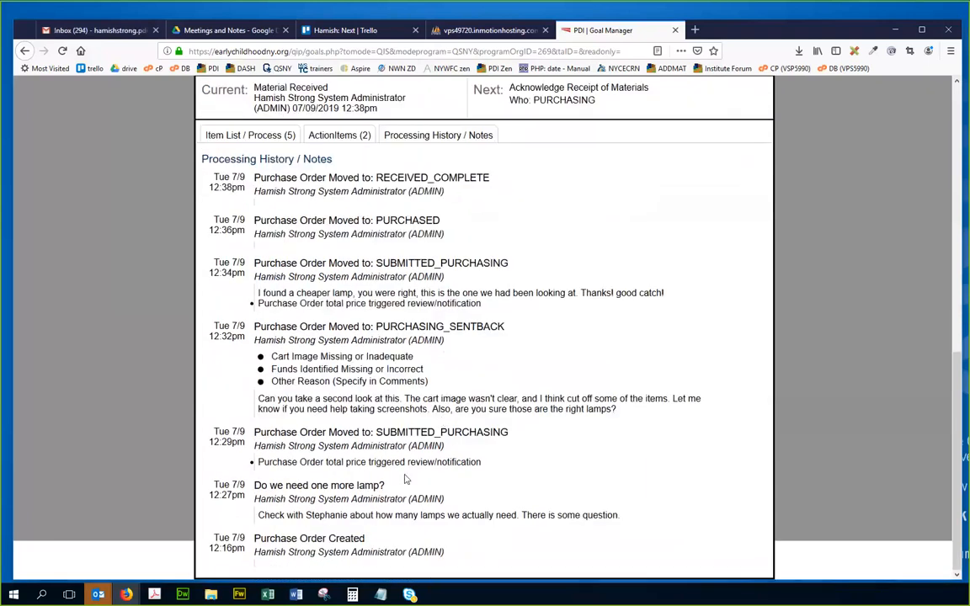
{"action": "scroll", "coordinate": [404, 480], "scroll_direction": "up", "scroll_amount": 5}
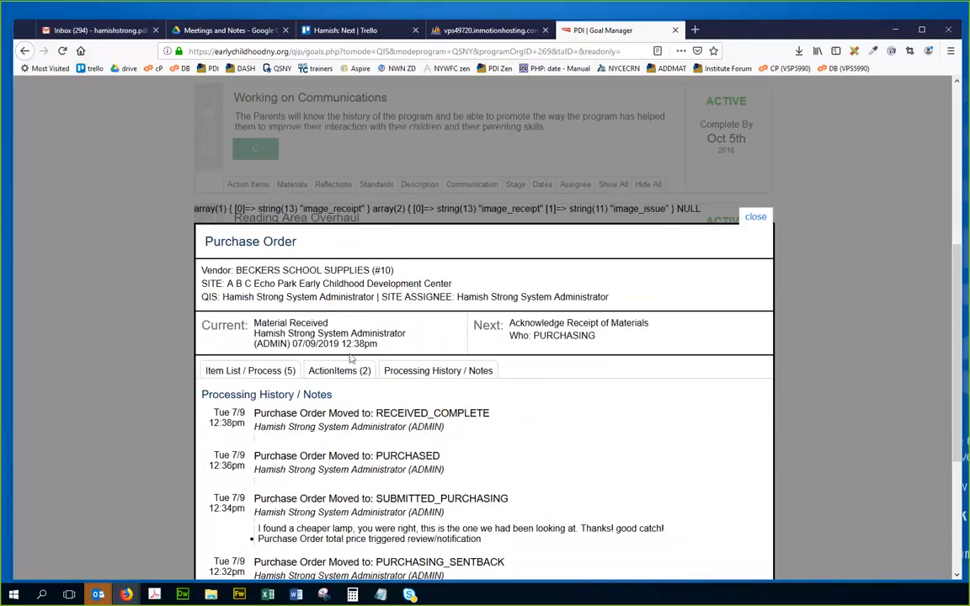
Examine the received order's item list, costs, order details and the upload areas for the packing slip and issue images
{"action": "left_click", "coordinate": [290, 372]}
{"action": "scroll", "coordinate": [444, 458], "scroll_direction": "down", "scroll_amount": 2}
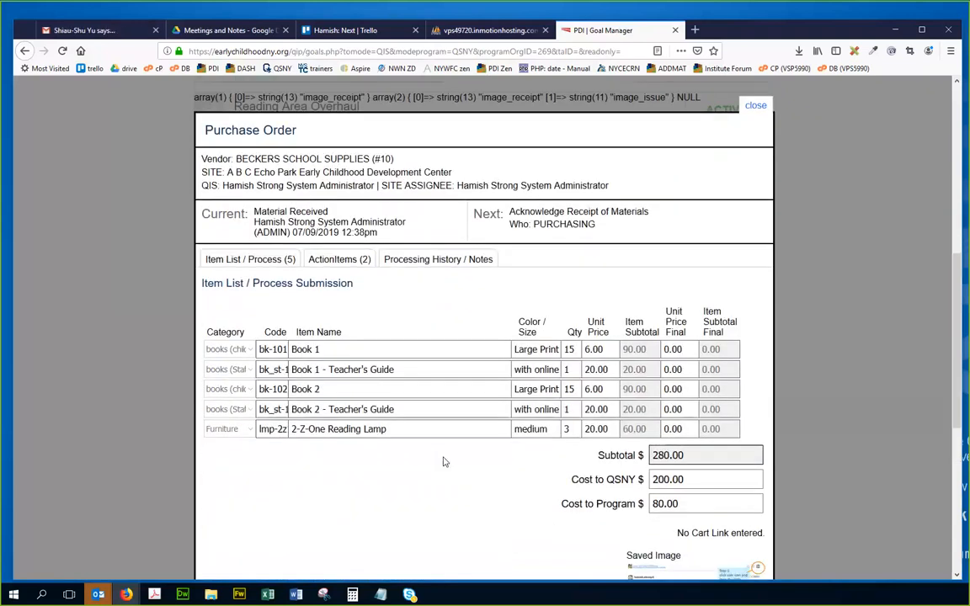
{"action": "scroll", "coordinate": [443, 459], "scroll_direction": "up", "scroll_amount": 3}
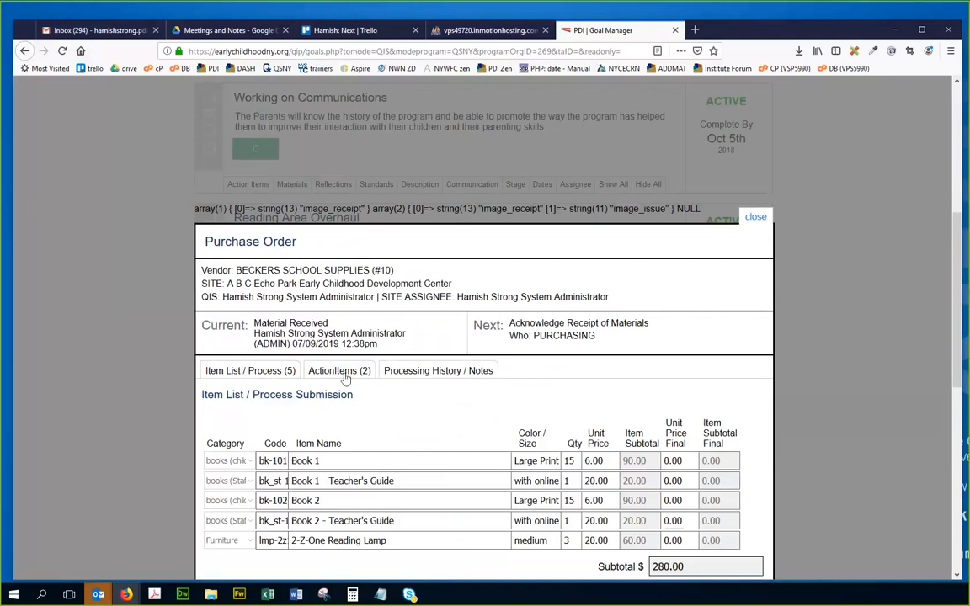
{"action": "left_click", "coordinate": [318, 371]}
{"action": "left_click", "coordinate": [268, 371]}
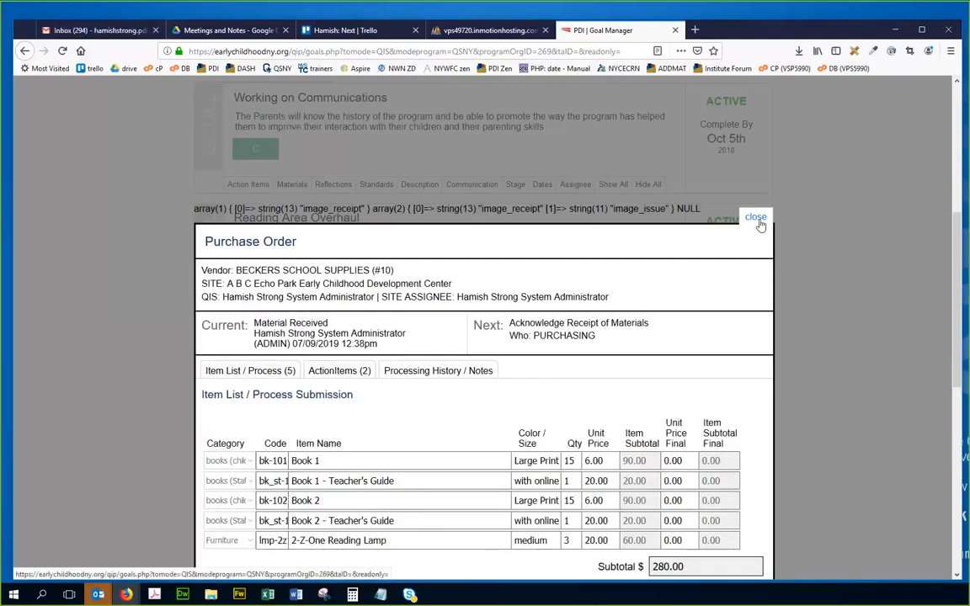
{"action": "scroll", "coordinate": [638, 310], "scroll_direction": "down", "scroll_amount": 5}
{"action": "scroll", "coordinate": [637, 310], "scroll_direction": "down", "scroll_amount": 5}
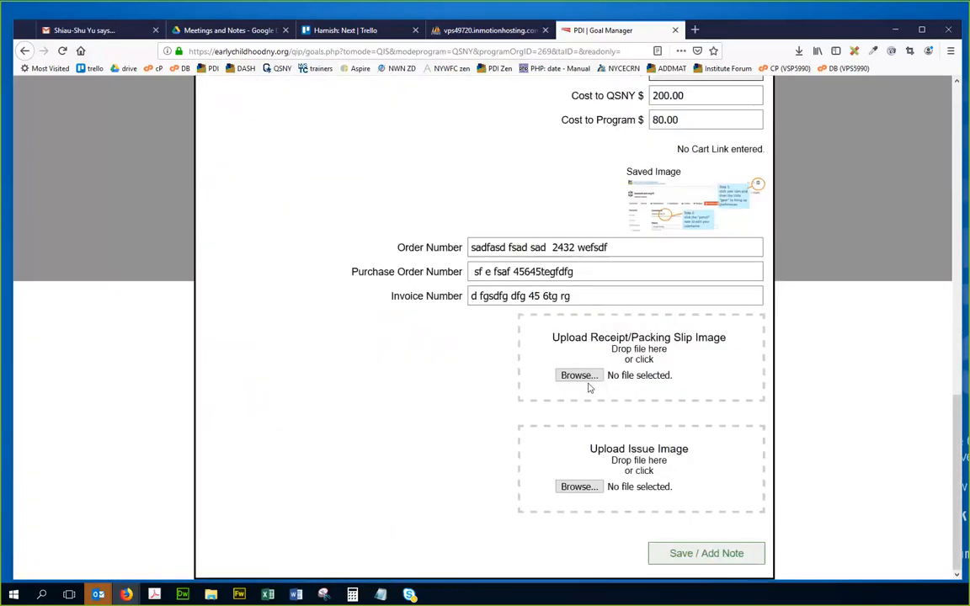
{"action": "scroll", "coordinate": [567, 440], "scroll_direction": "up", "scroll_amount": 7}
{"action": "scroll", "coordinate": [688, 265], "scroll_direction": "up", "scroll_amount": 2}
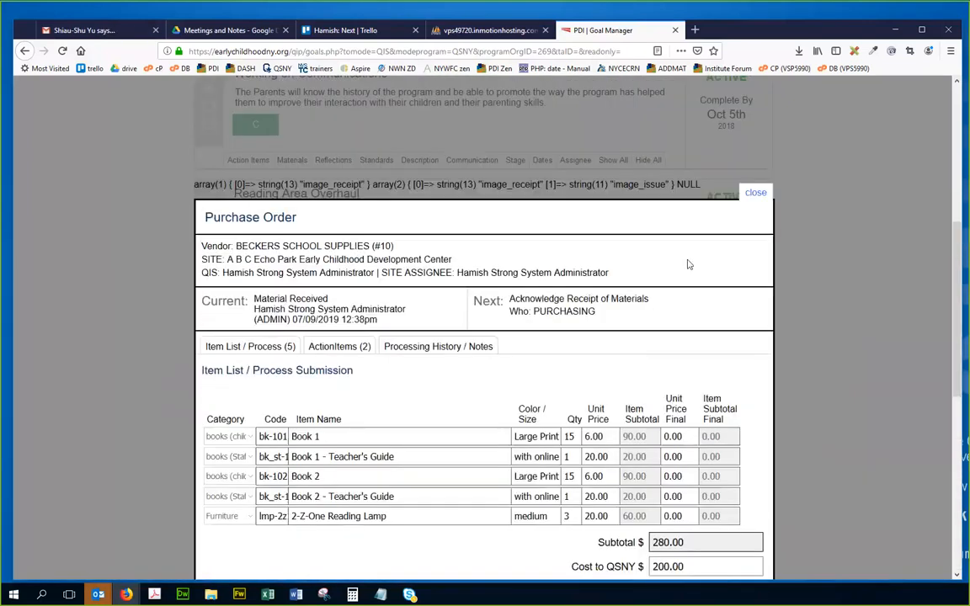
{"action": "scroll", "coordinate": [684, 280], "scroll_direction": "down", "scroll_amount": 6}
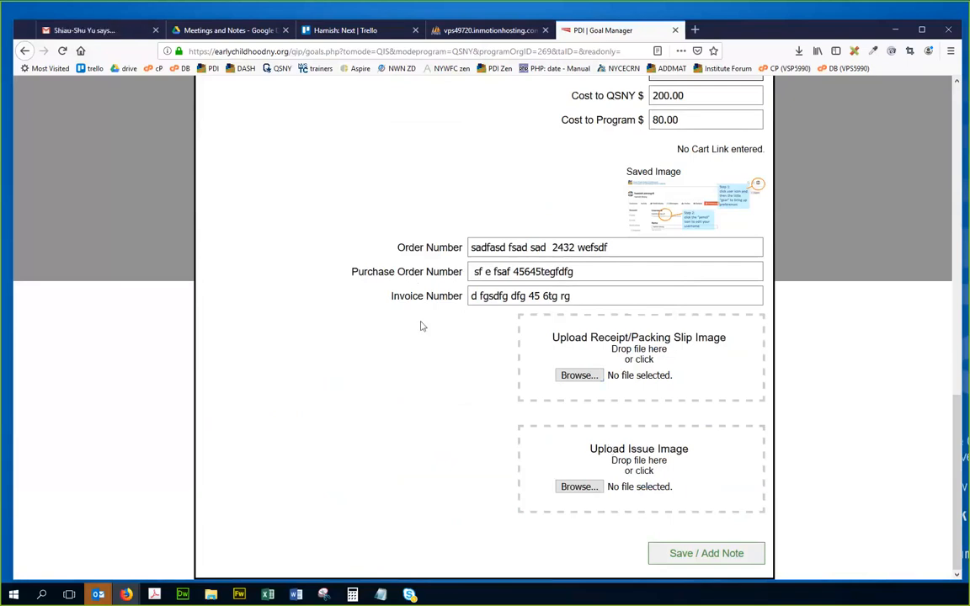
{"action": "scroll", "coordinate": [422, 326], "scroll_direction": "up", "scroll_amount": 6}
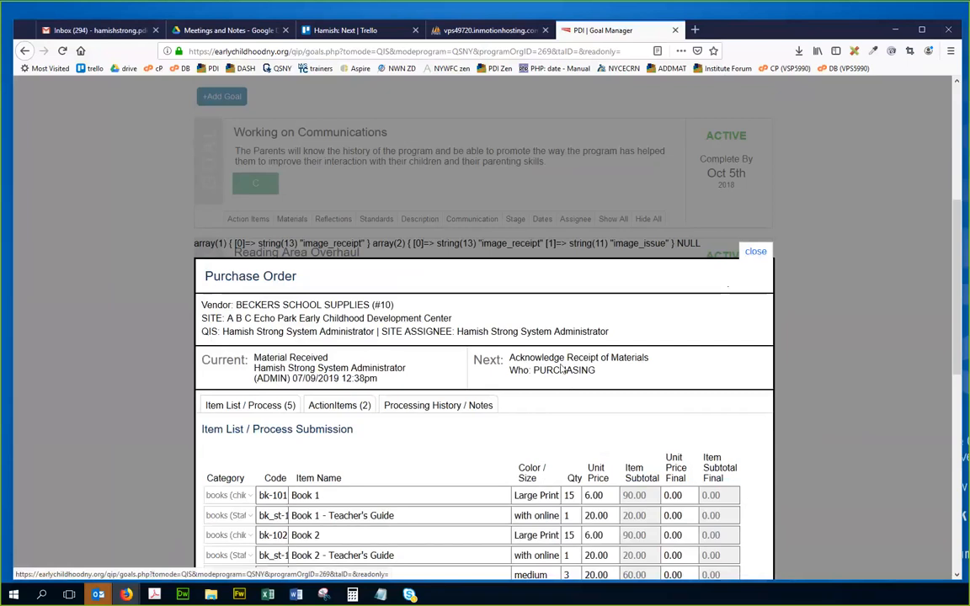
Check the material request action items included in the purchase order, and return to its item list
{"action": "left_click", "coordinate": [337, 405]}
{"action": "scroll", "coordinate": [450, 393], "scroll_direction": "down", "scroll_amount": 3}
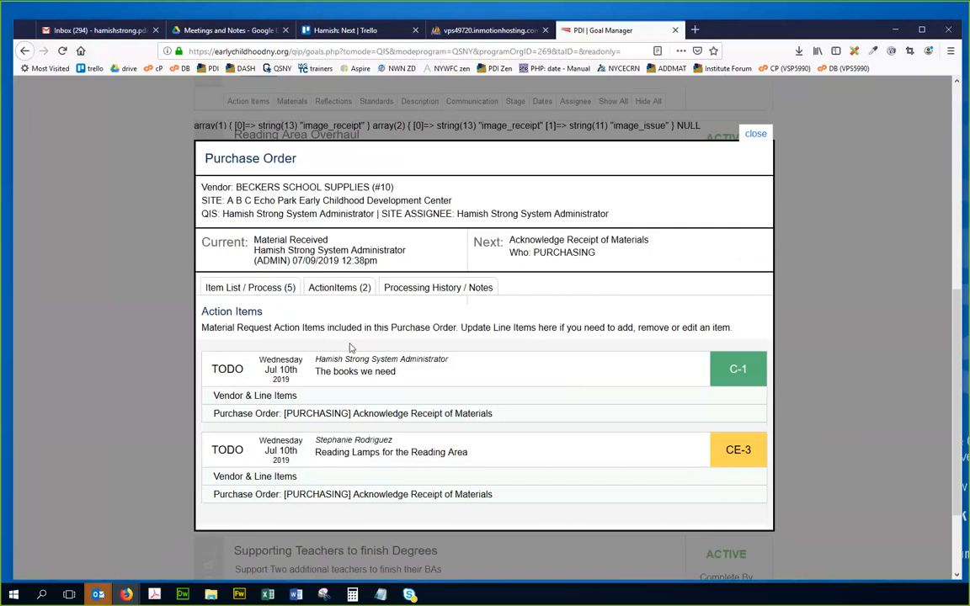
{"action": "left_click", "coordinate": [289, 287]}
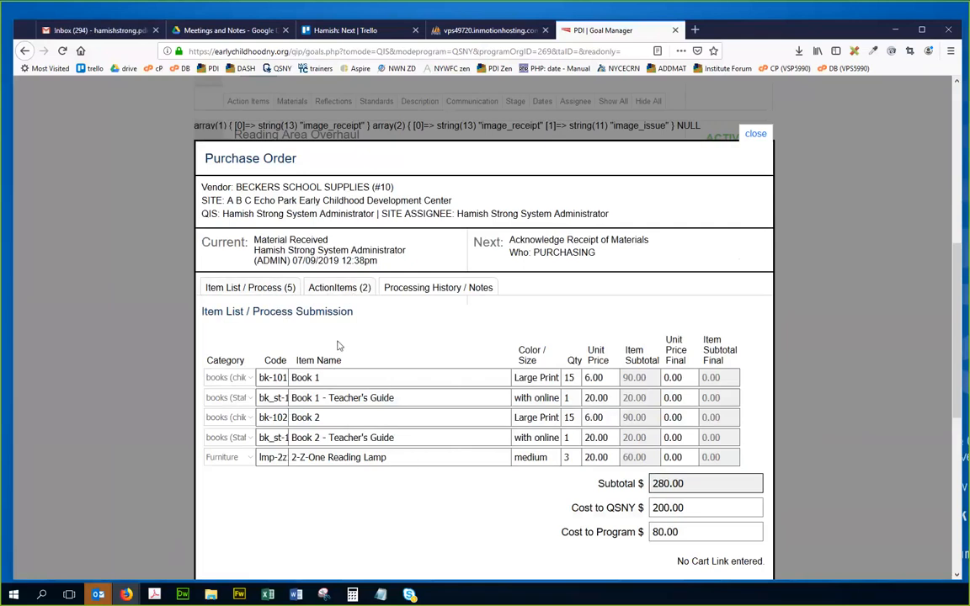
Reread the processing history's status changes and comments, and close the purchase order to return to the goal's material requests
{"action": "left_click", "coordinate": [453, 289]}
{"action": "scroll", "coordinate": [523, 350], "scroll_direction": "down", "scroll_amount": 3}
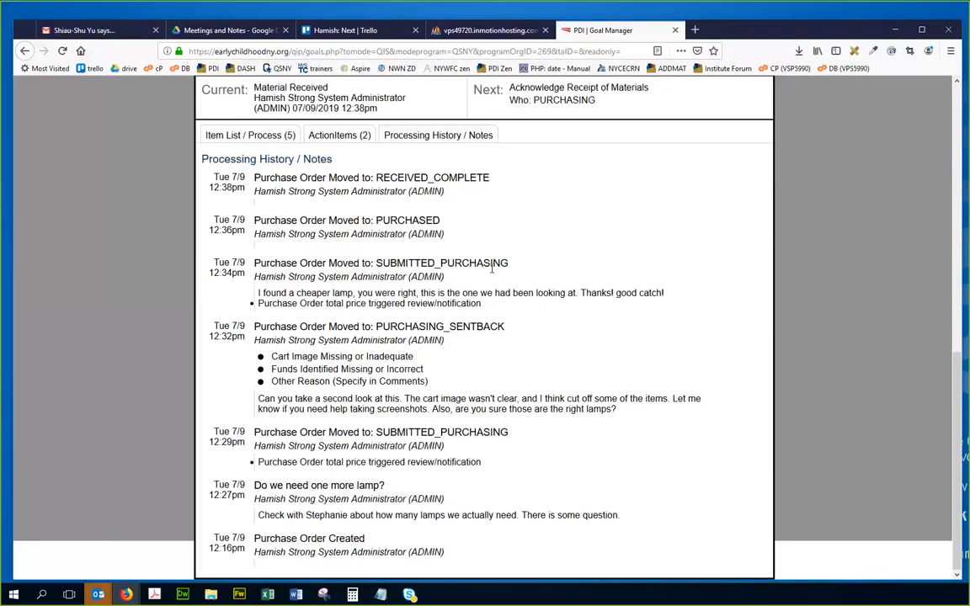
{"action": "scroll", "coordinate": [674, 364], "scroll_direction": "up", "scroll_amount": 3}
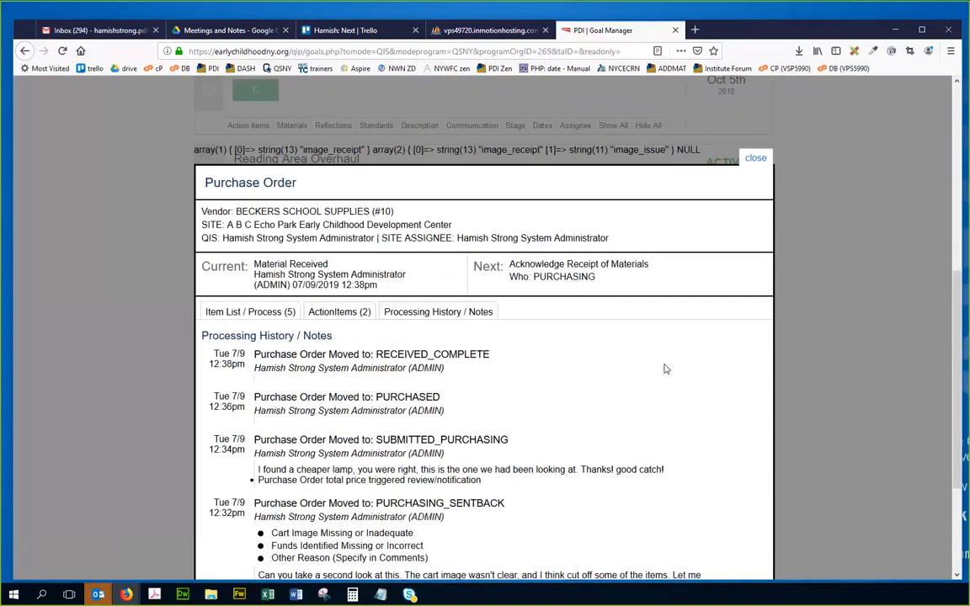
{"action": "left_click", "coordinate": [568, 310]}
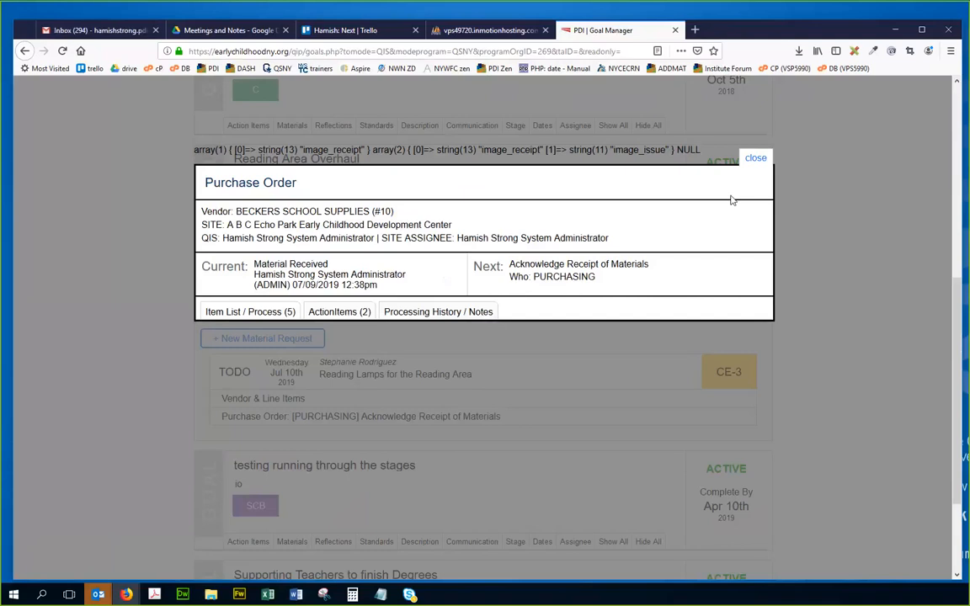
{"action": "left_click", "coordinate": [756, 160]}
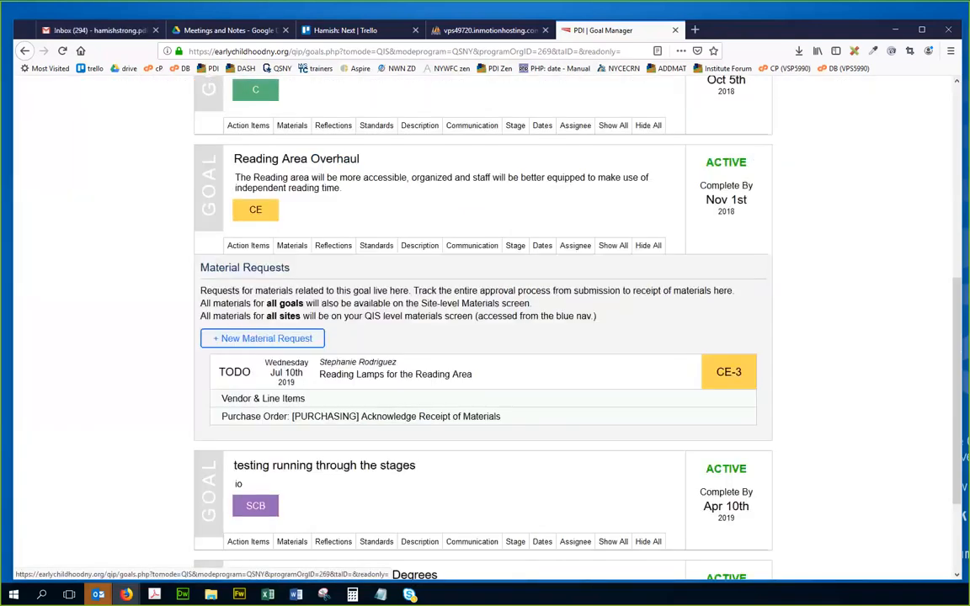